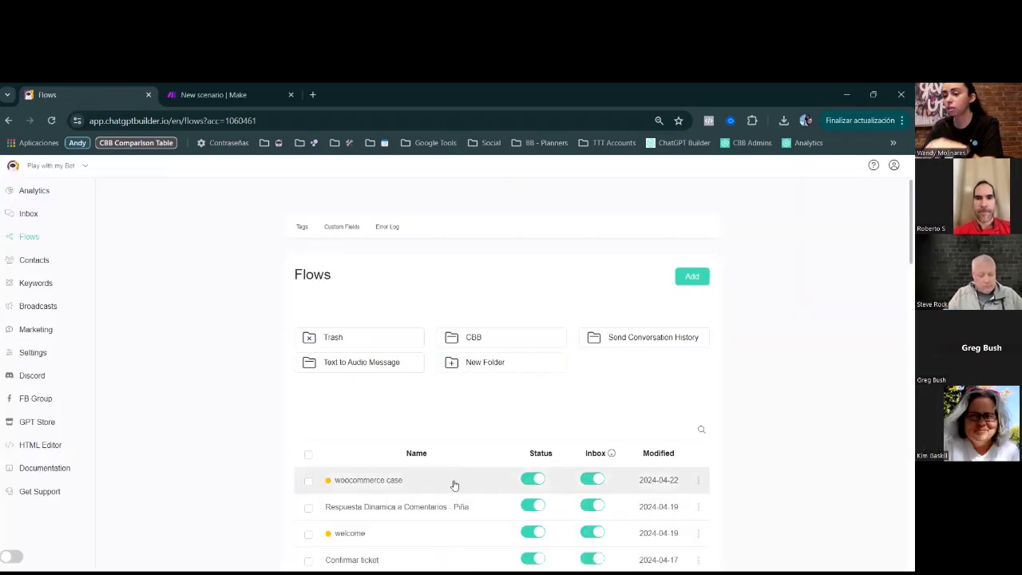
pyautogui.scroll(-6, 456, 479)
pyautogui.scroll(-3, 452, 489)
pyautogui.scroll(10, 452, 489)
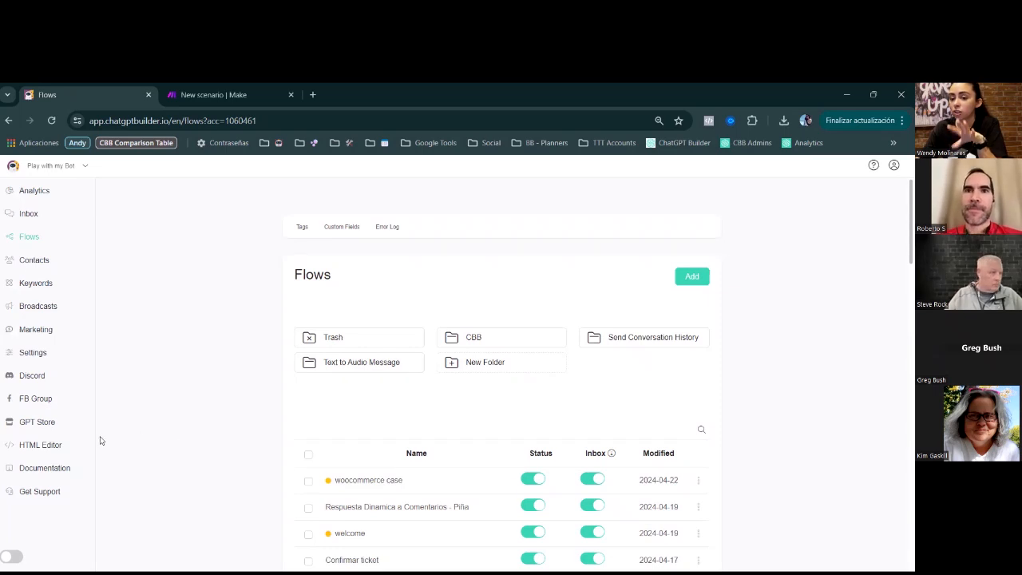
# Step: Open the account's integration settings and locate the Zapier and Make entries
pyautogui.click(27, 355)
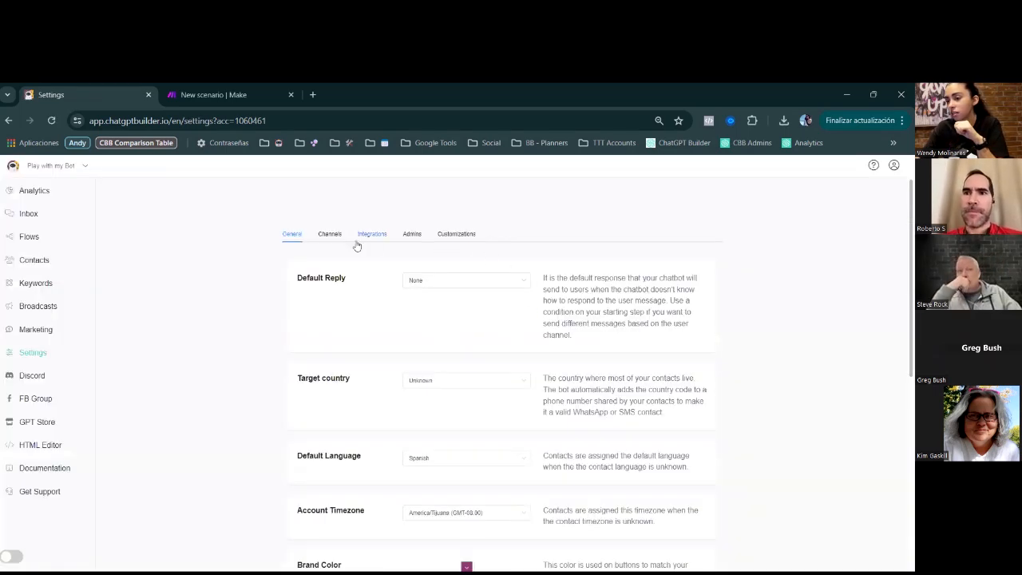
pyautogui.click(369, 237)
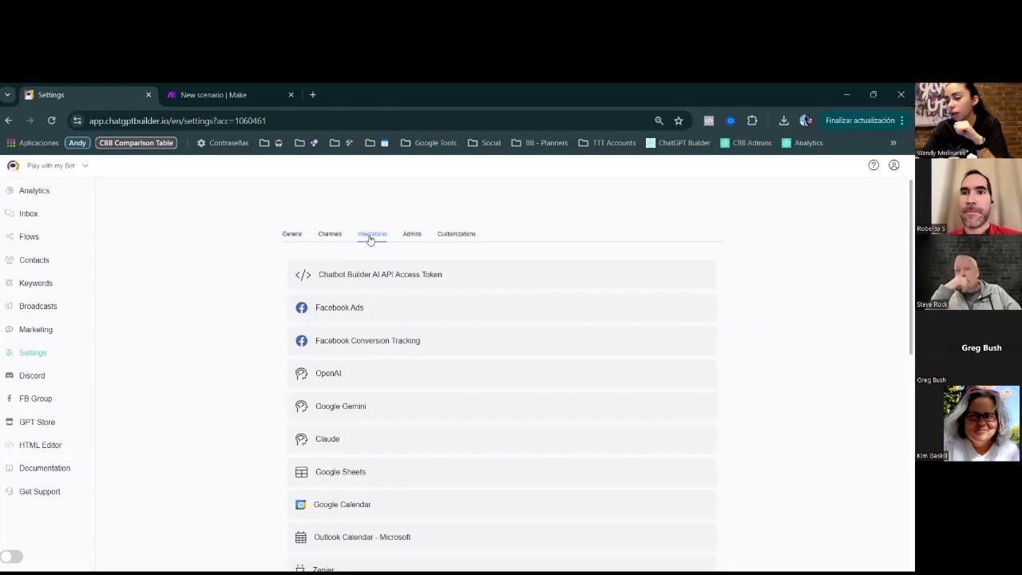
pyautogui.scroll(-2, 411, 372)
pyautogui.scroll(-1, 410, 374)
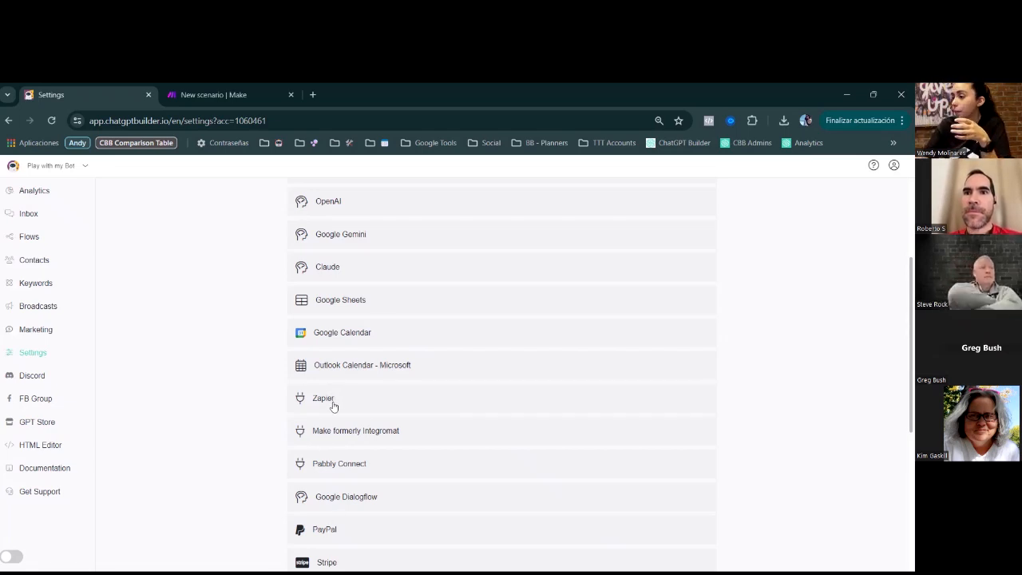
# Step: Switch to the new Make scenario and browse its list of all available apps
pyautogui.click(198, 88)
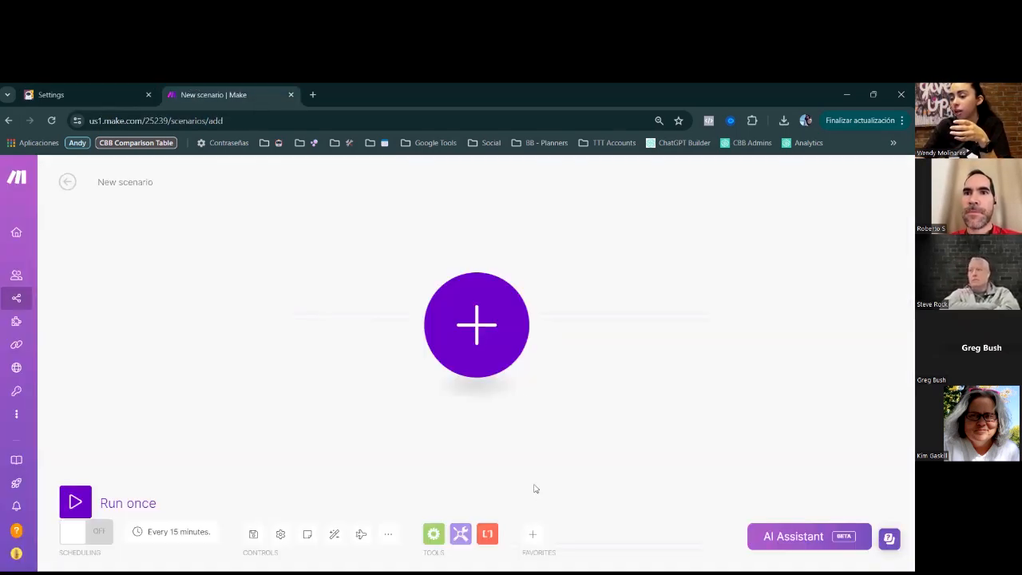
pyautogui.click(531, 535)
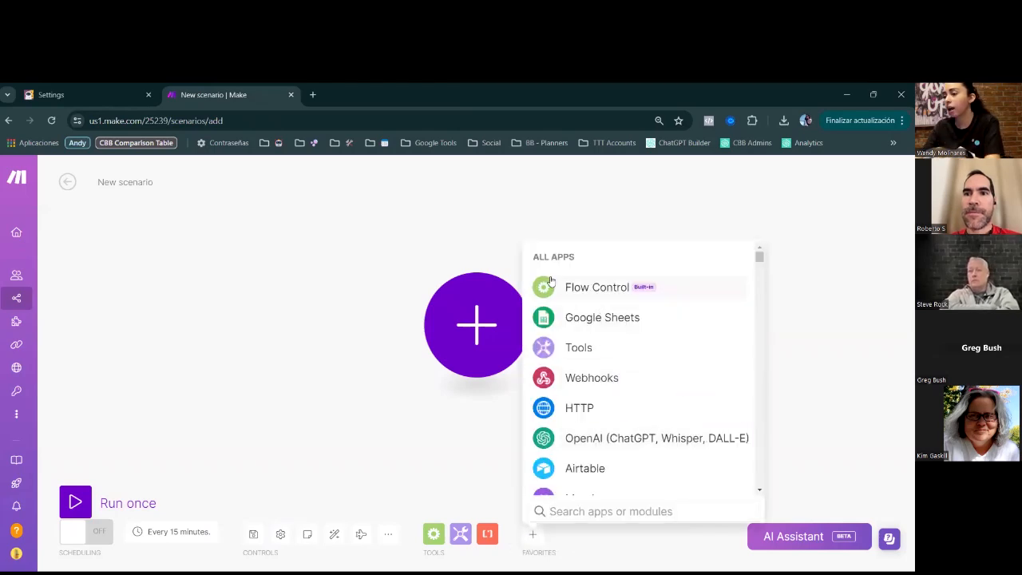
pyautogui.scroll(-10, 627, 367)
pyautogui.scroll(10, 627, 381)
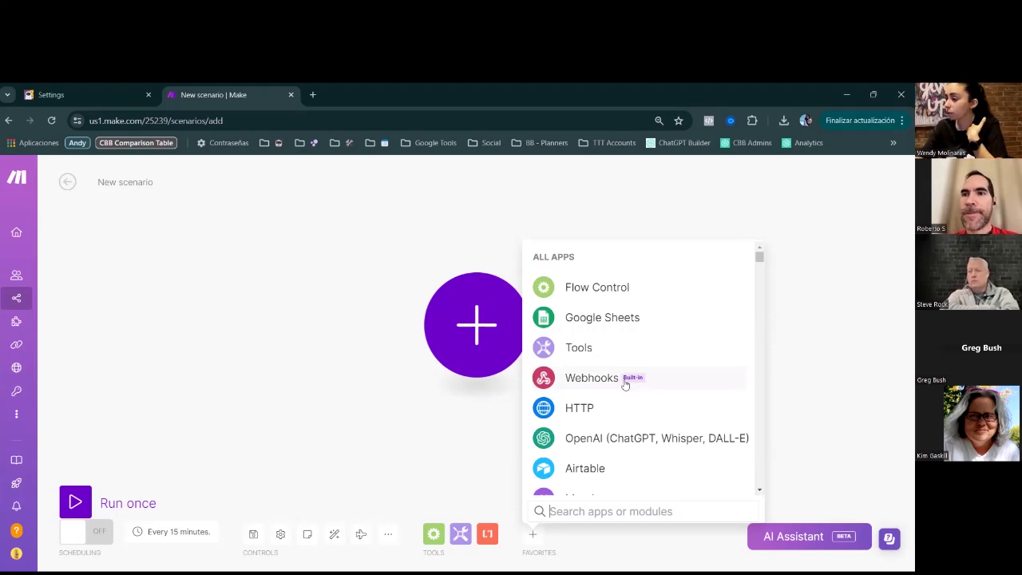
pyautogui.click(102, 93)
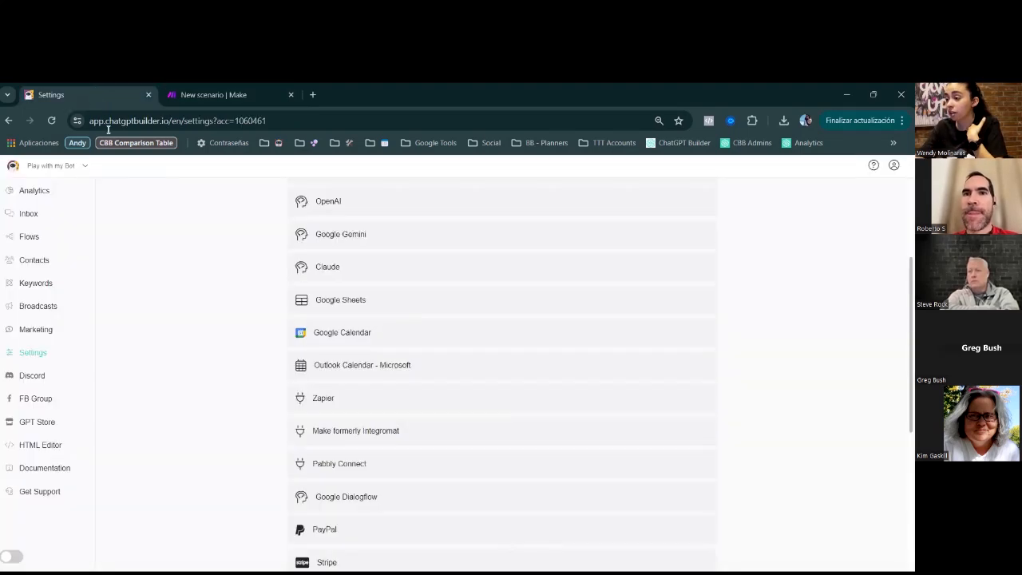
pyautogui.click(244, 92)
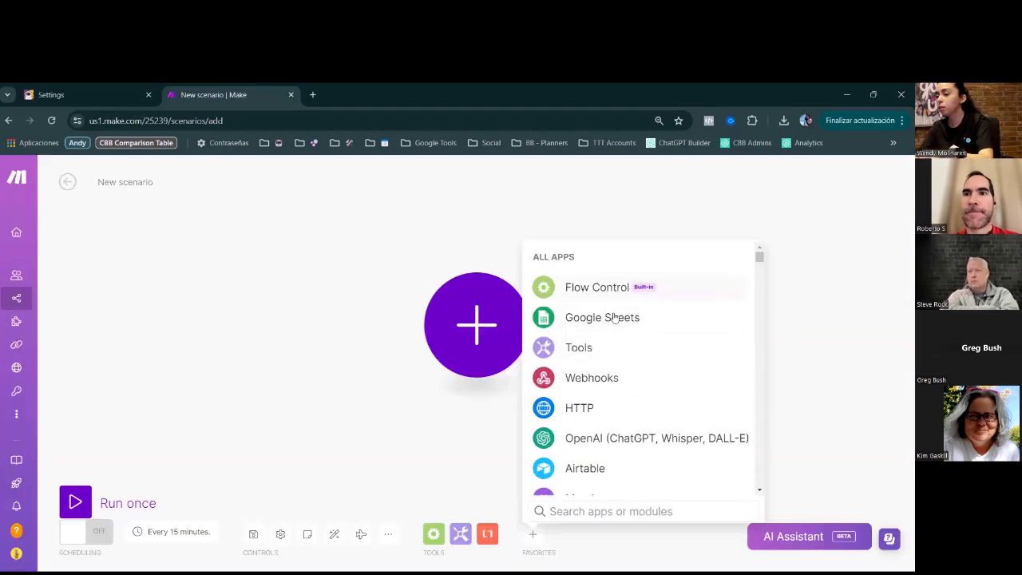
pyautogui.scroll(-10, 612, 399)
pyautogui.scroll(-15, 615, 400)
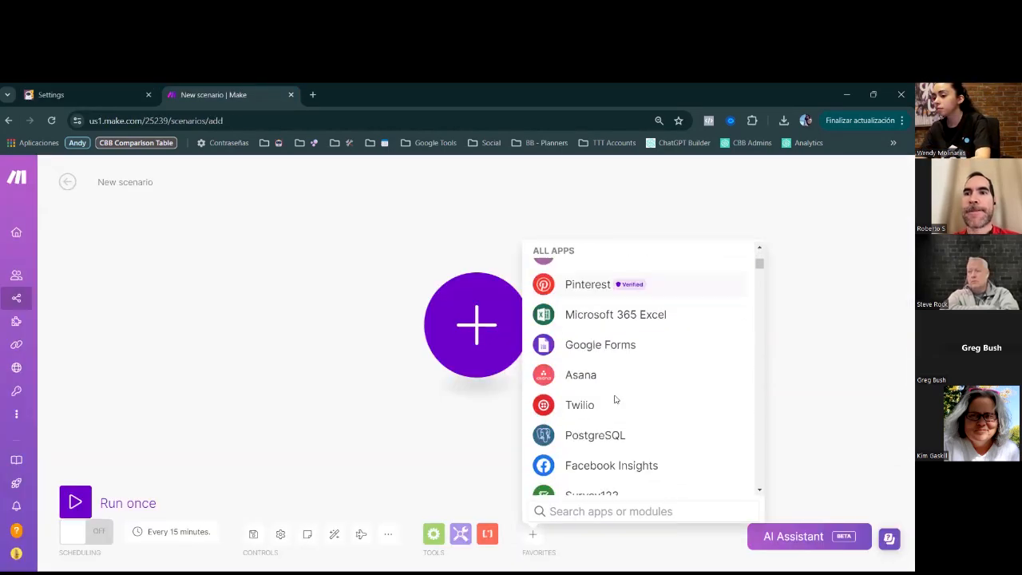
pyautogui.scroll(15, 615, 398)
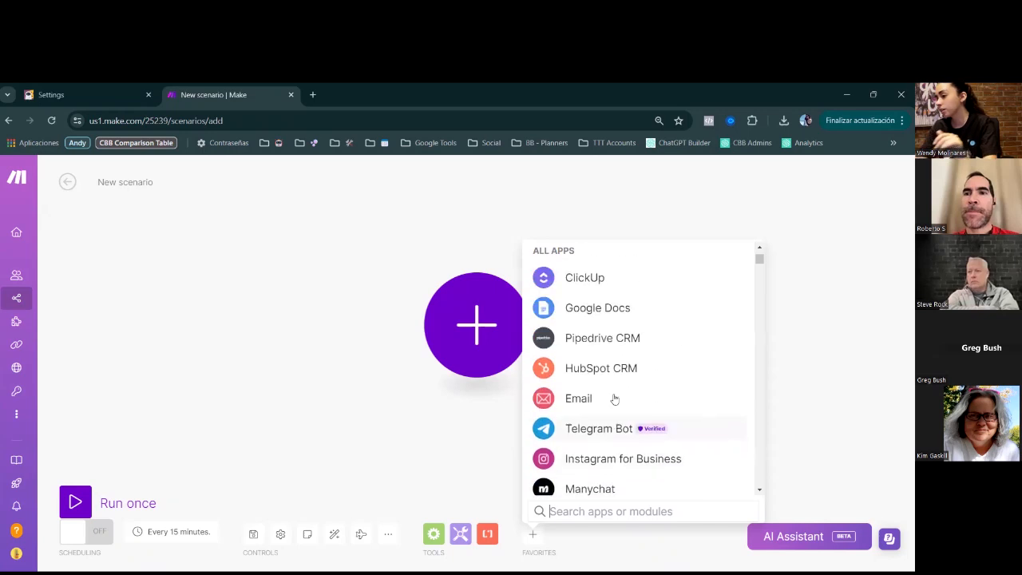
# Step: Return to the chatbot's integration settings and open the Chatbot Builder AI in Make invite page from the Make integration
pyautogui.click(62, 88)
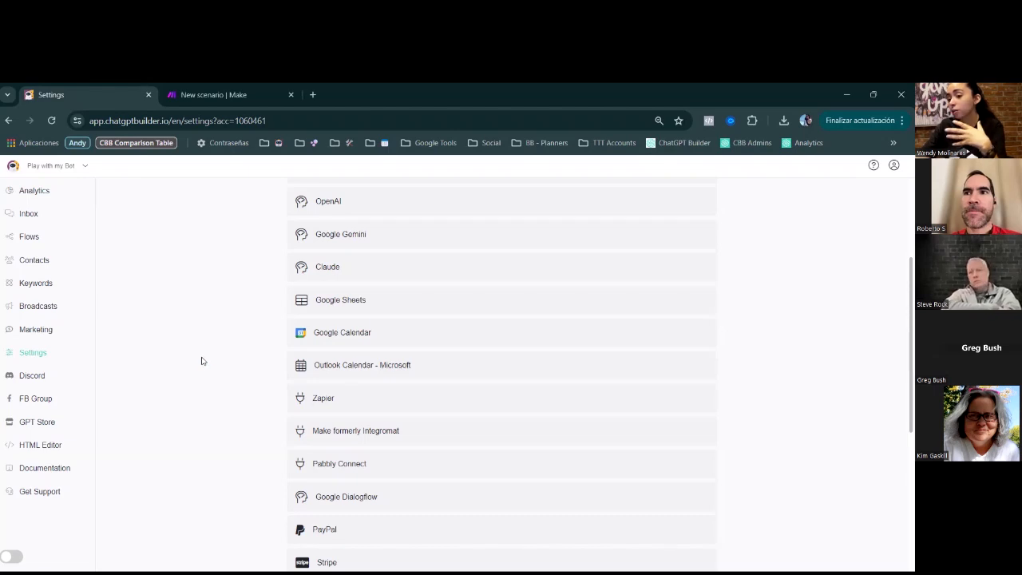
pyautogui.click(357, 431)
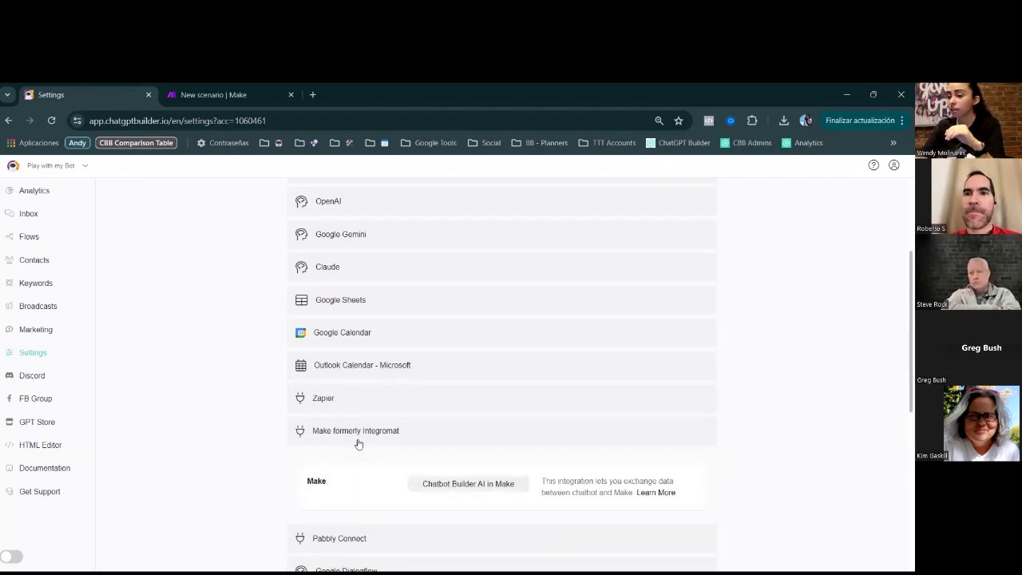
pyautogui.click(448, 483)
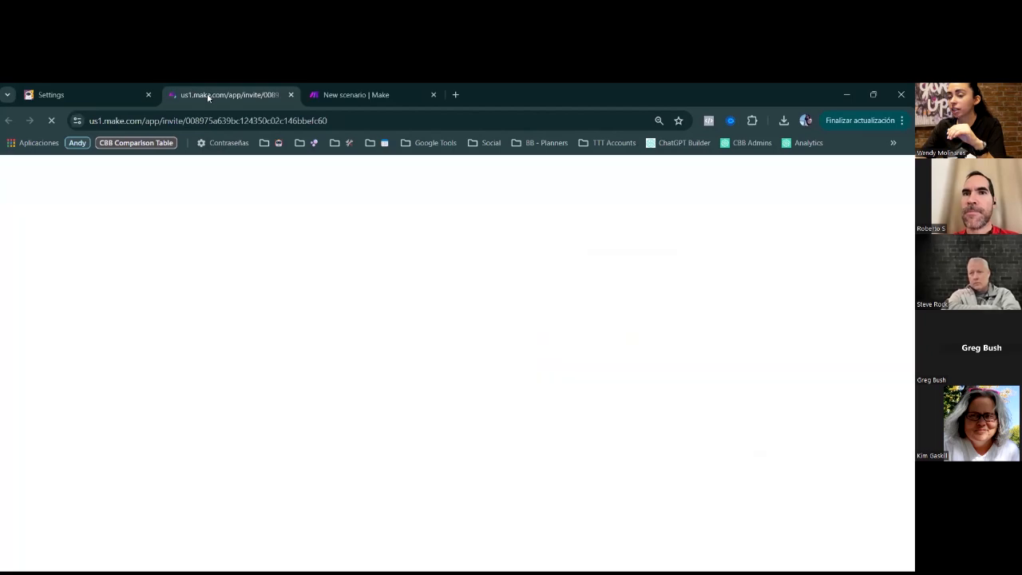
# Step: Highlight the invite page's full URL and glance at the new scenario's app list before returning to the invite page
pyautogui.moveTo(160, 120); pyautogui.dragTo(170, 118)
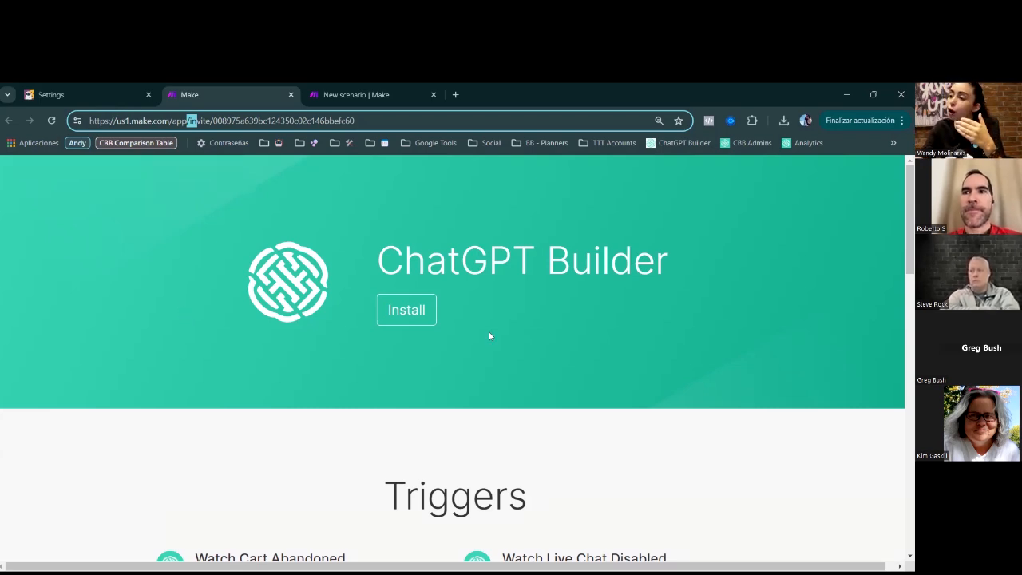
pyautogui.tripleClick(138, 121)
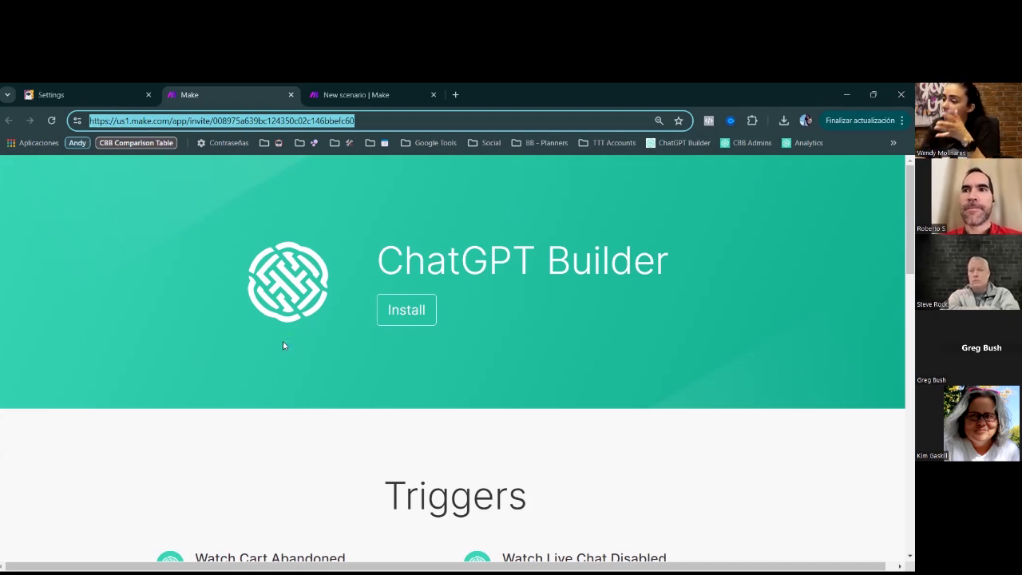
pyautogui.click(345, 92)
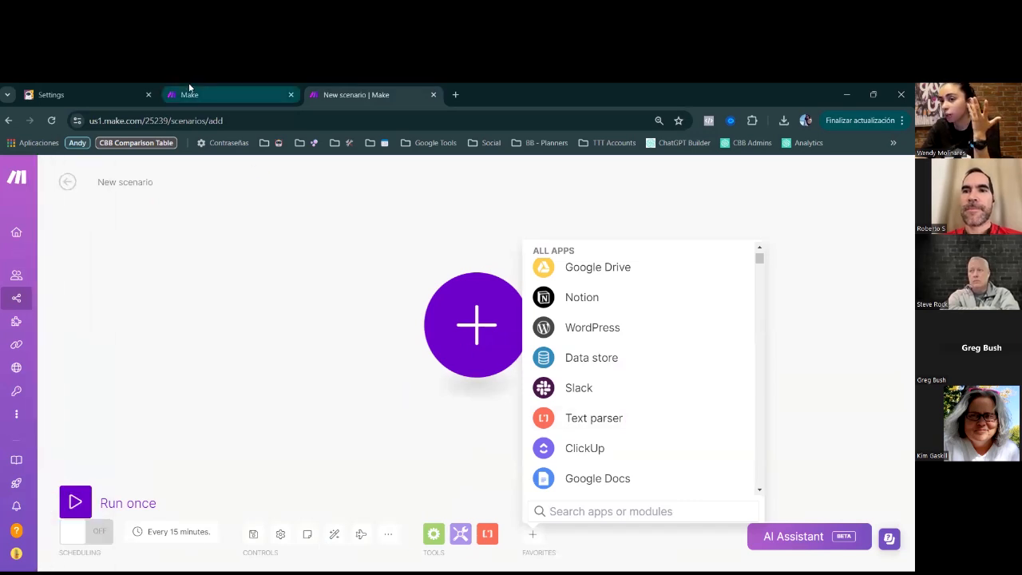
pyautogui.click(217, 90)
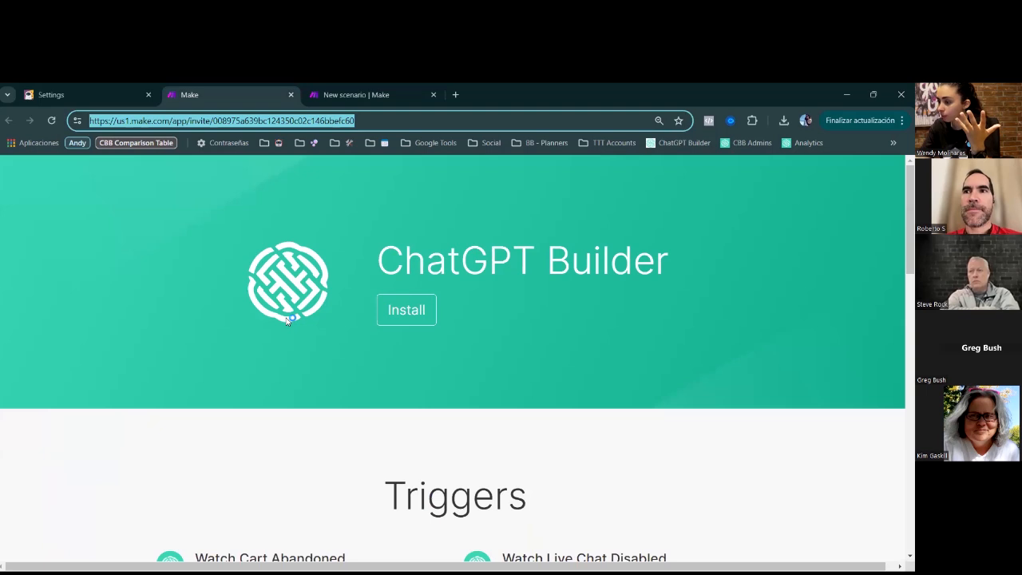
# Step: Examine the ChatGPT Builder app's Triggers section, highlighting its heading and the Watch Cart Abandoned trigger
pyautogui.scroll(-2, 266, 368)
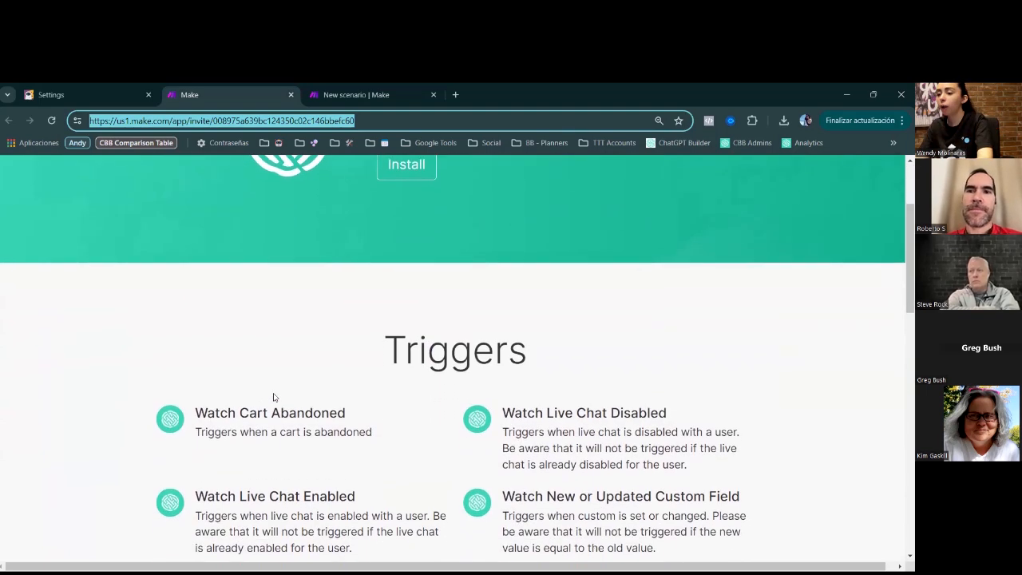
pyautogui.moveTo(360, 359); pyautogui.dragTo(555, 339)
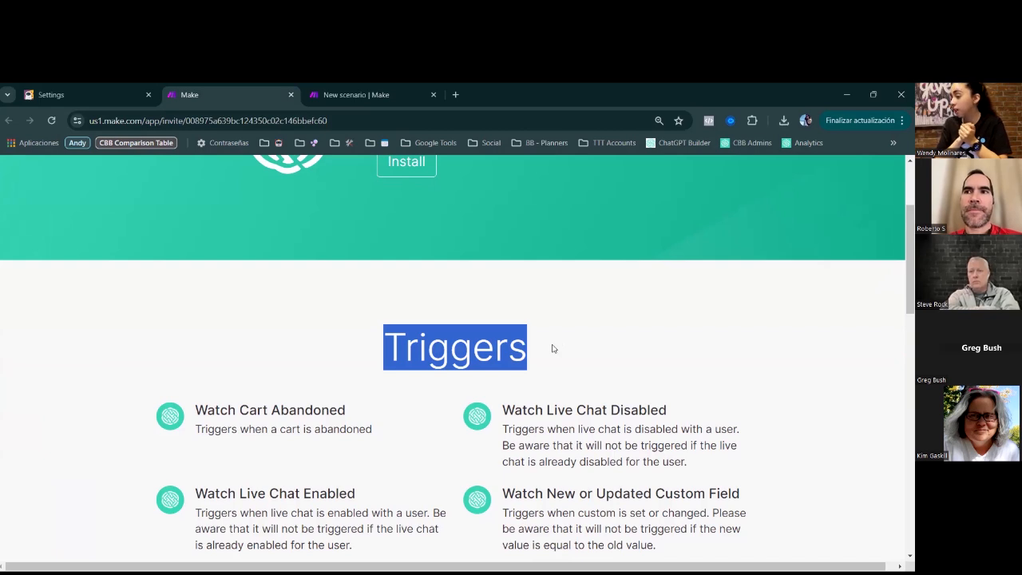
pyautogui.click(320, 93)
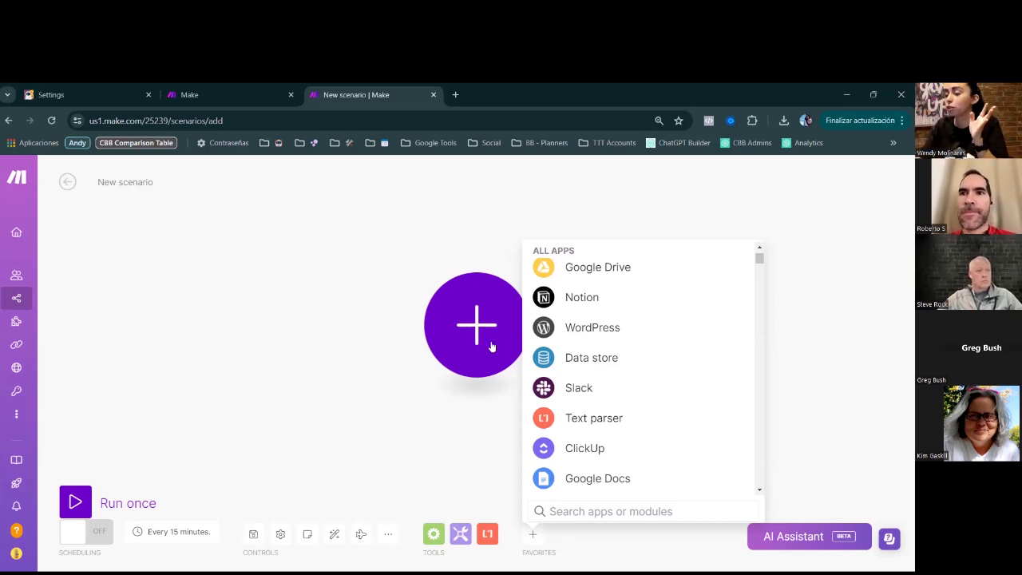
pyautogui.click(231, 91)
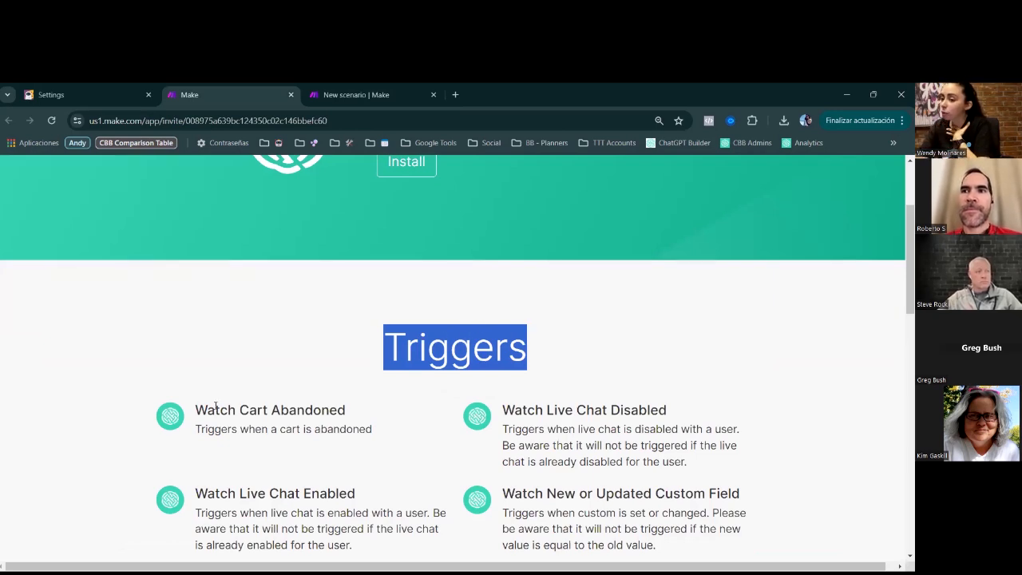
pyautogui.moveTo(195, 410); pyautogui.dragTo(352, 406)
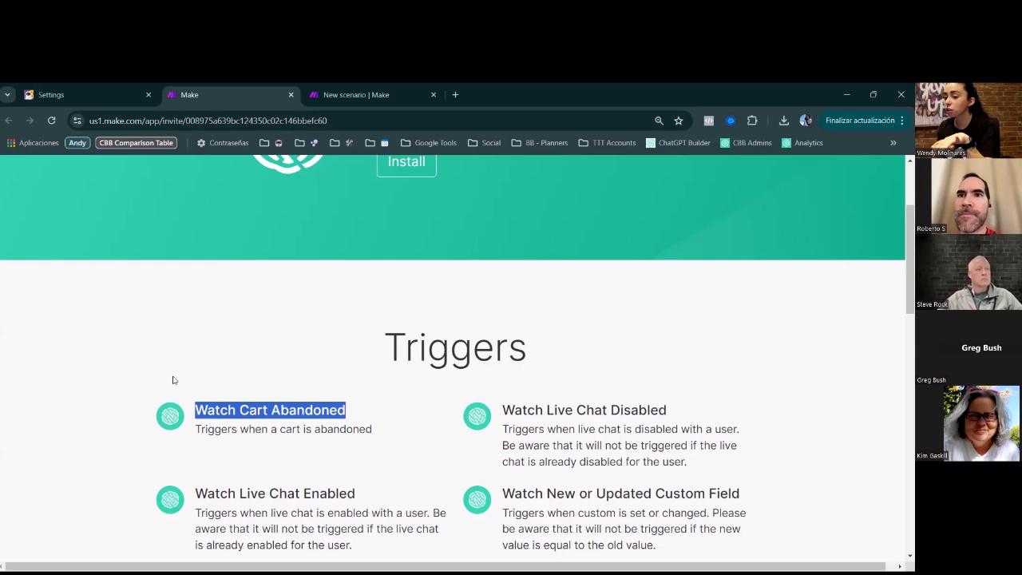
pyautogui.click(251, 410)
pyautogui.moveTo(257, 410); pyautogui.dragTo(357, 415)
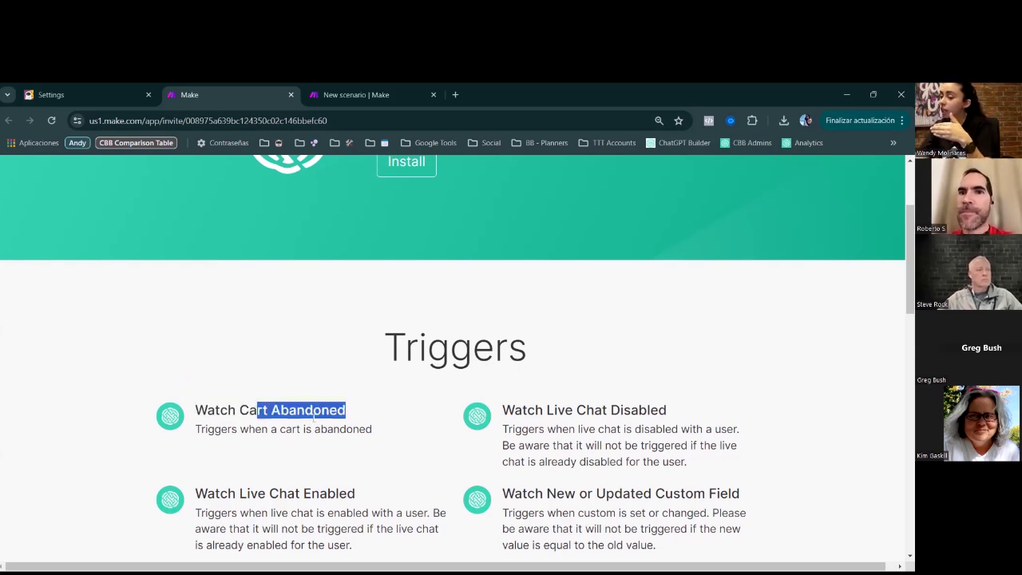
pyautogui.moveTo(195, 410); pyautogui.dragTo(356, 418)
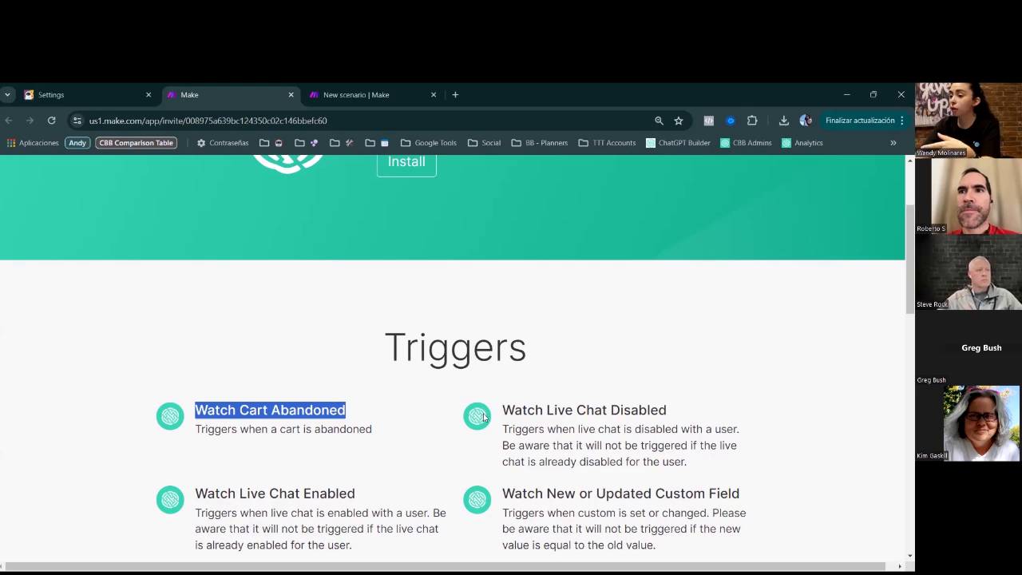
# Step: Examine the Watch Live Chat Disabled and Watch New or Updated Custom Field triggers, highlighting the key words in their titles
pyautogui.scroll(-1, 372, 434)
pyautogui.scroll(-2, 372, 434)
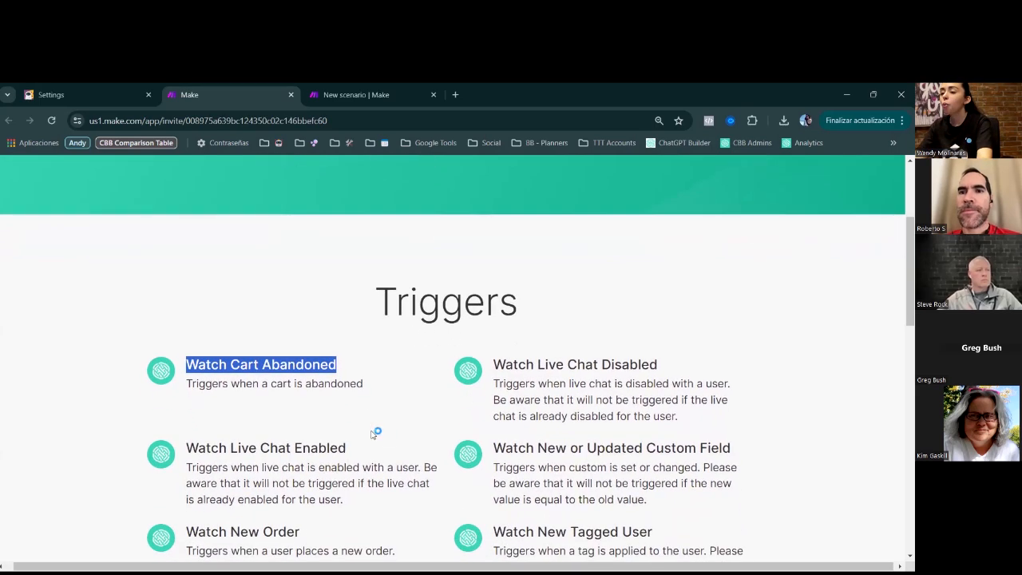
pyautogui.click(504, 327)
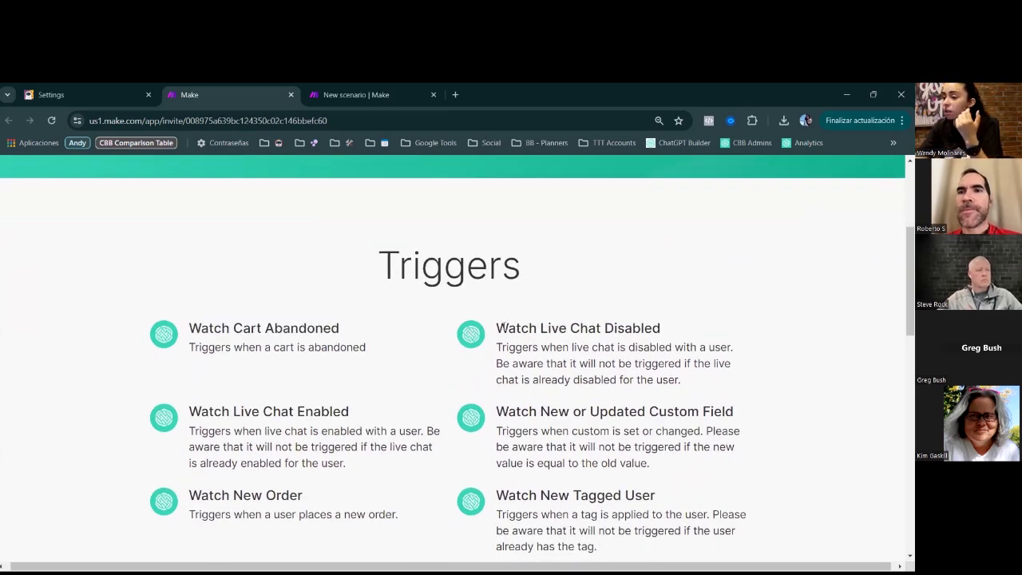
pyautogui.moveTo(496, 327); pyautogui.dragTo(669, 323)
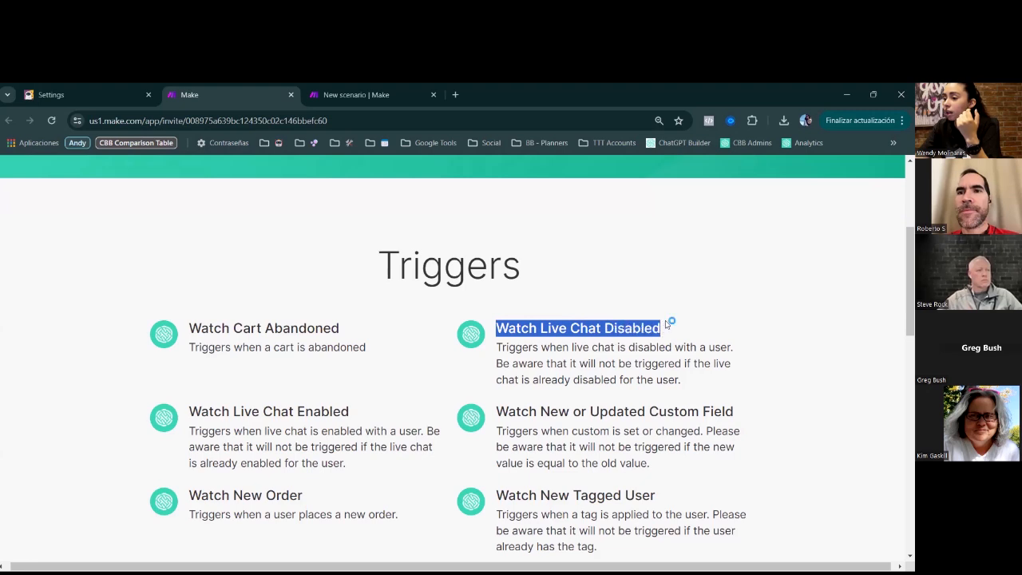
pyautogui.scroll(-1, 519, 357)
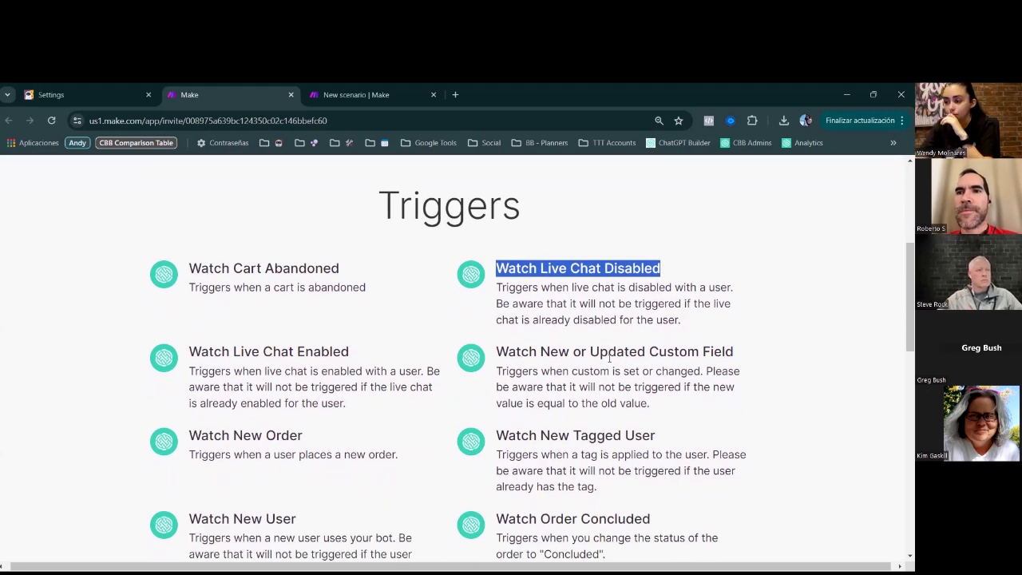
pyautogui.click(609, 358)
pyautogui.moveTo(649, 352); pyautogui.dragTo(737, 353)
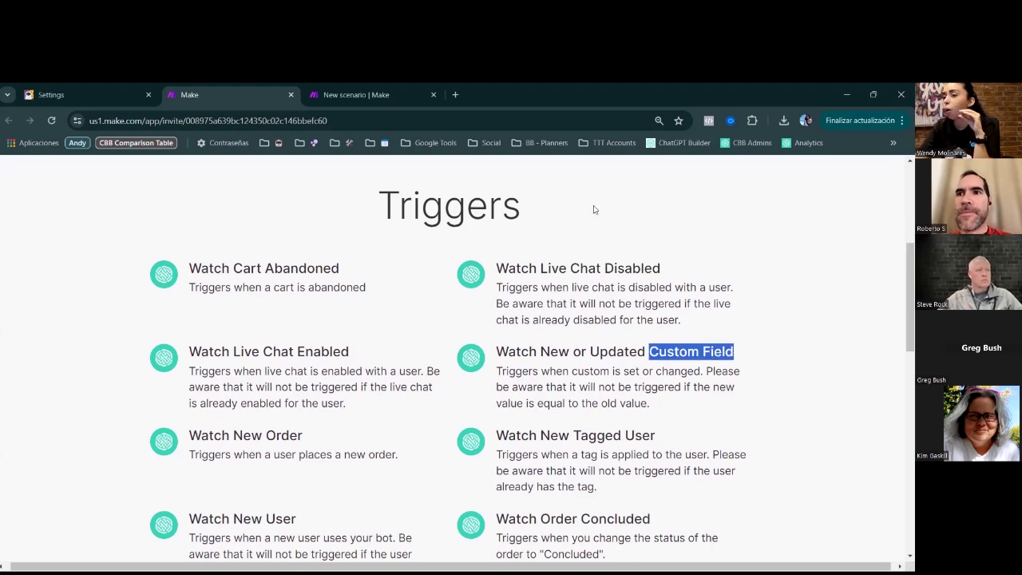
# Step: Compare the new scenario with the invite page and look over the order, user and tag triggers
pyautogui.click(359, 94)
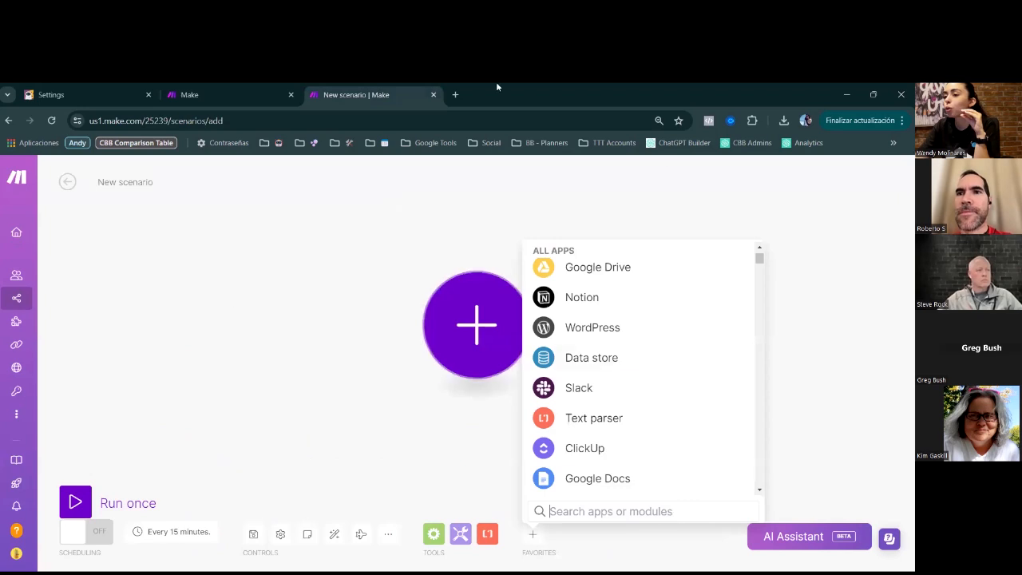
pyautogui.click(236, 89)
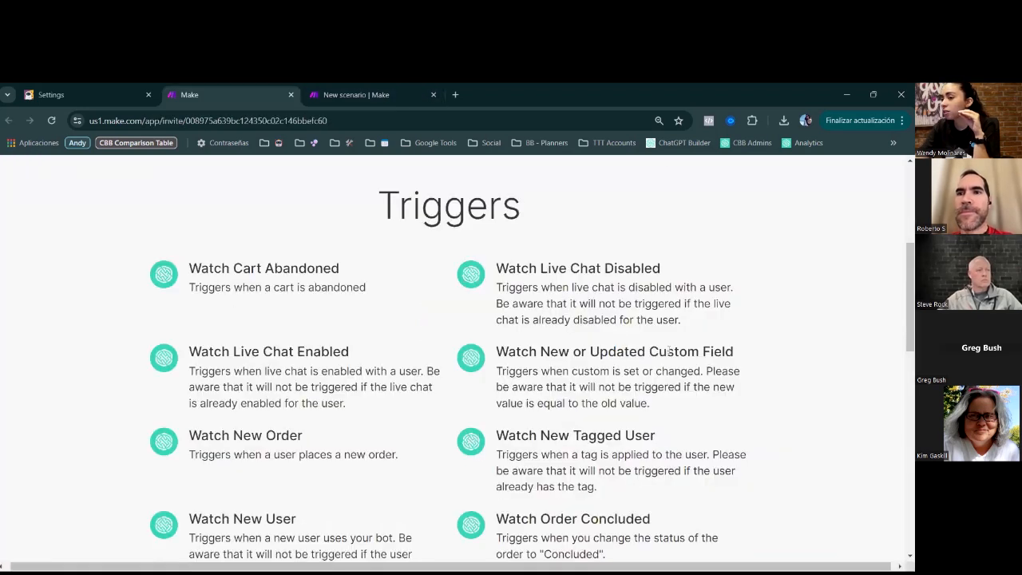
pyautogui.hotkey('ctrl', 'Tab')
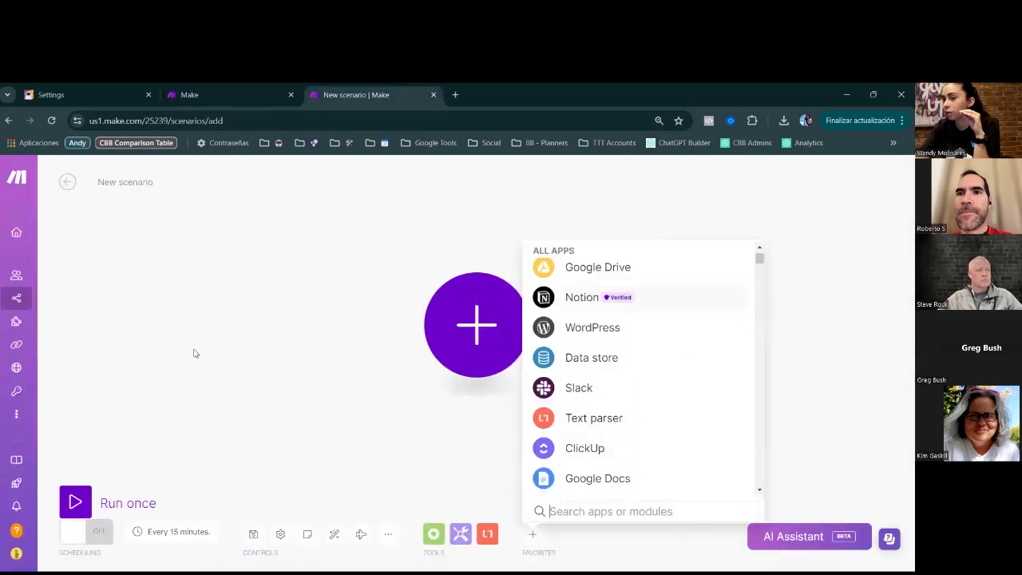
pyautogui.click(230, 87)
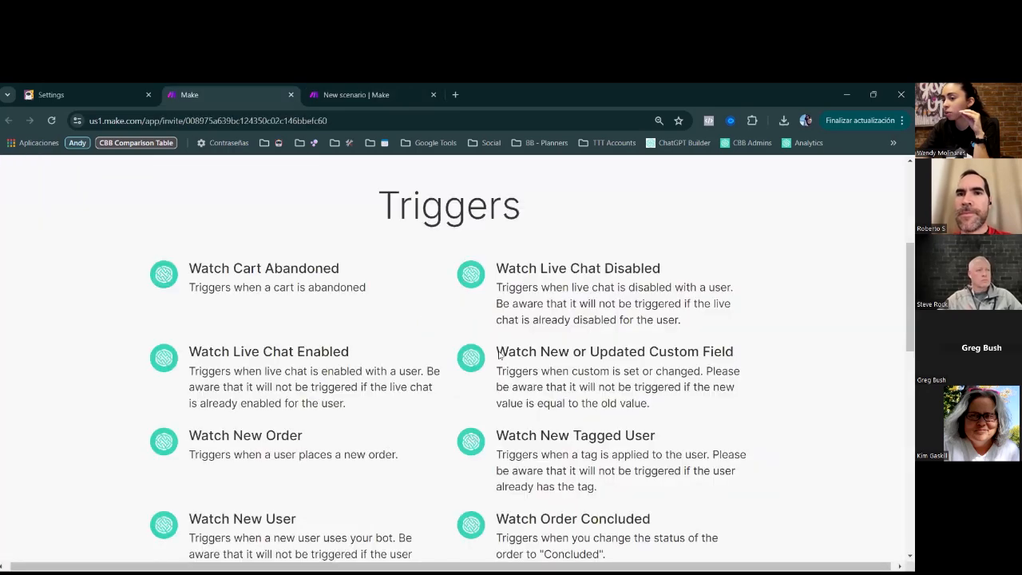
pyautogui.scroll(-1, 423, 399)
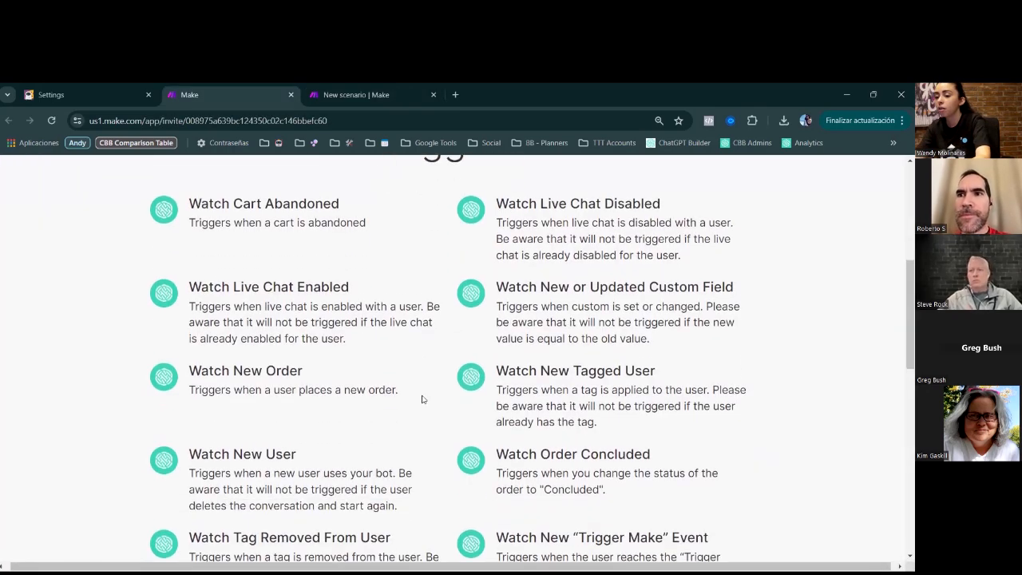
# Step: Examine the remaining user, tag and event triggers, highlighting the Watch New User and Watch New “Trigger Make” Event titles
pyautogui.tripleClick(213, 441)
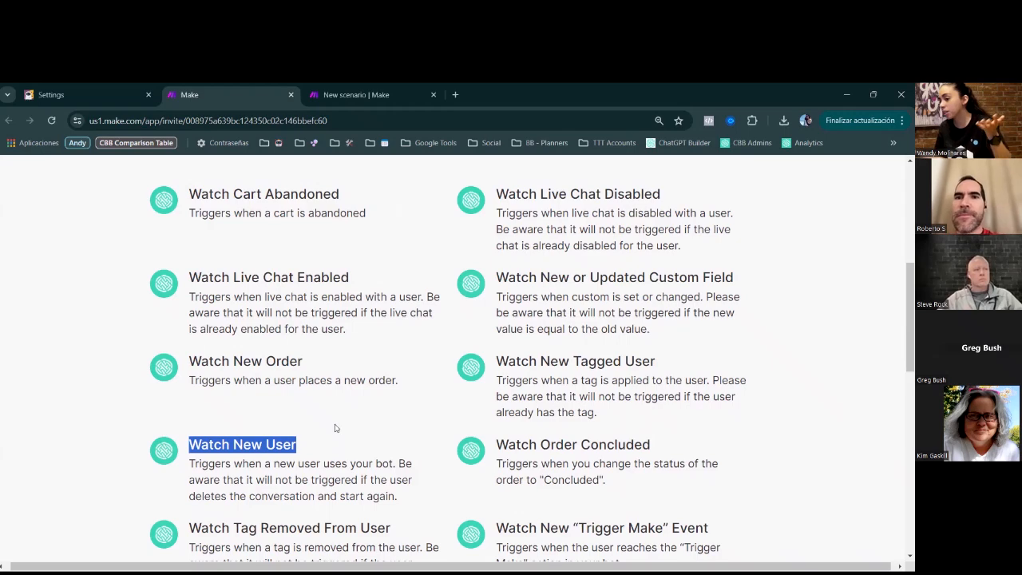
pyautogui.scroll(-2, 313, 418)
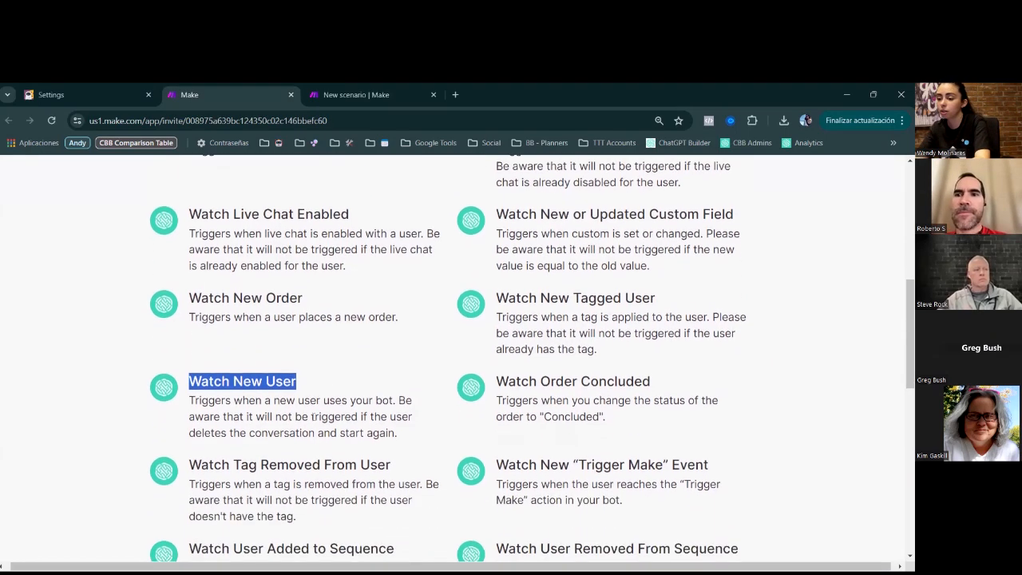
pyautogui.scroll(-1, 312, 416)
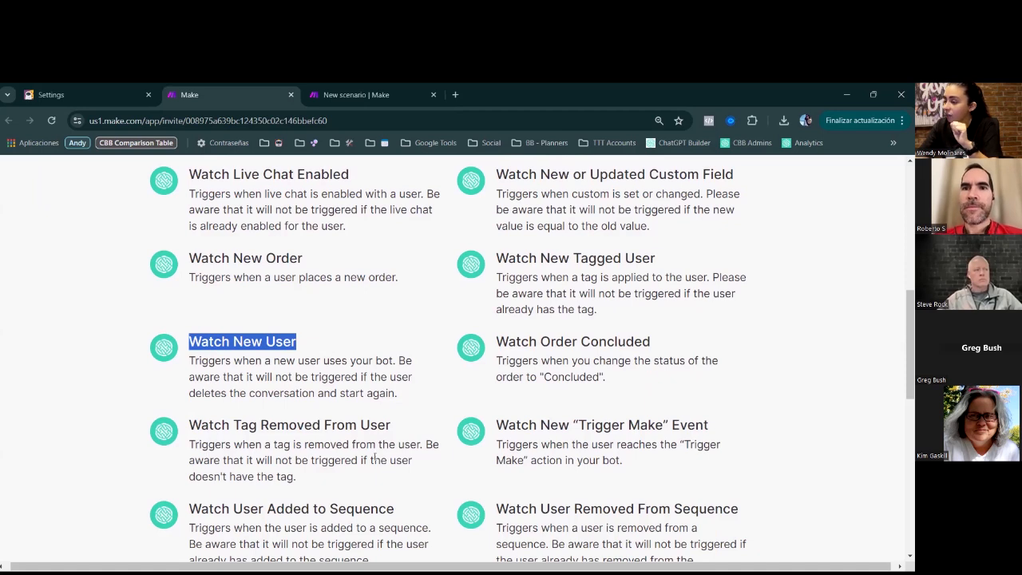
pyautogui.click(481, 433)
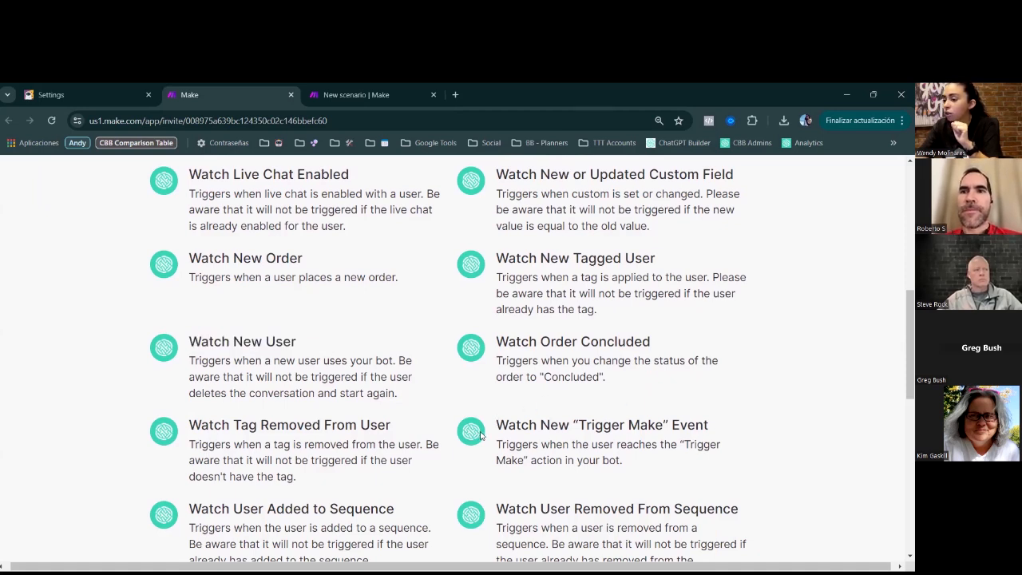
pyautogui.moveTo(711, 426); pyautogui.dragTo(494, 425)
# Step: Switch to ChatGPT Builder and create a new flow named Make Class
pyautogui.click(111, 87)
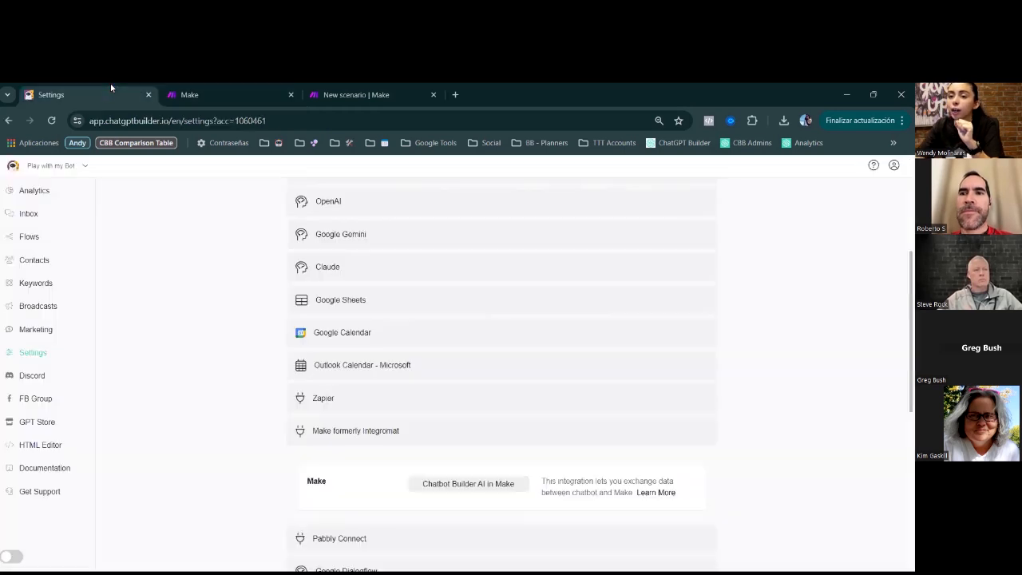
pyautogui.click(23, 236)
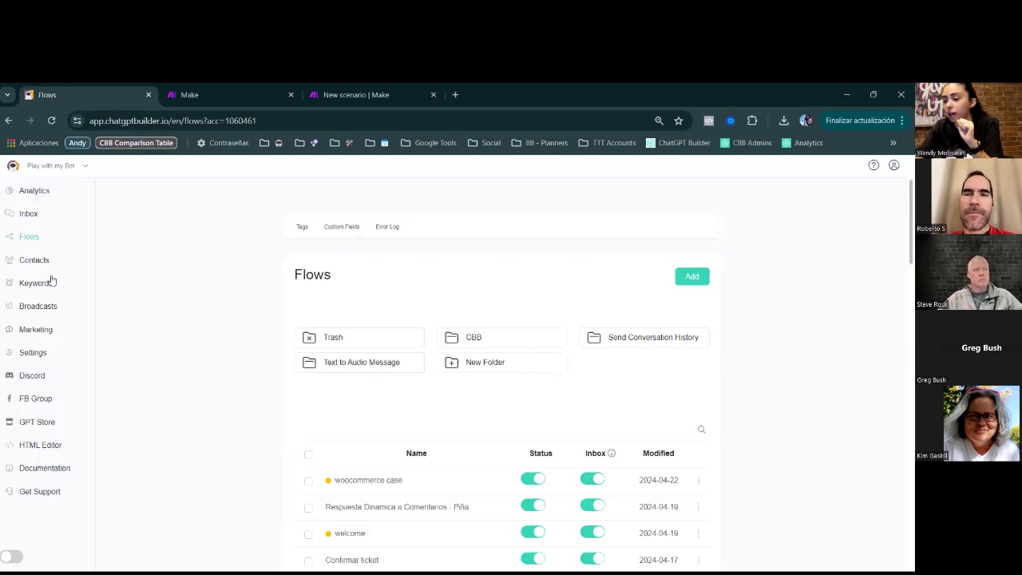
pyautogui.click(685, 280)
pyautogui.click(482, 219)
pyautogui.write('Mel')
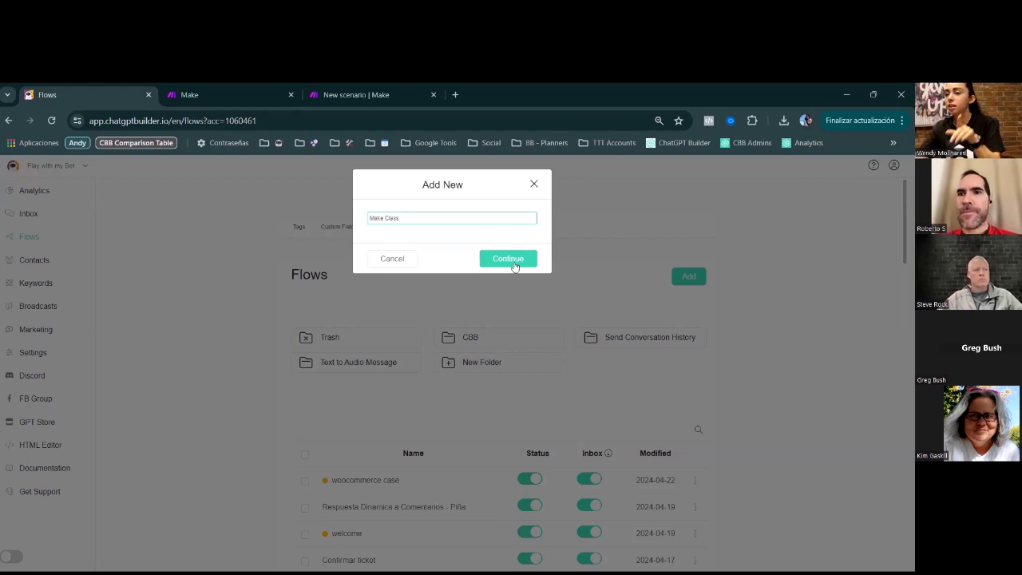
pyautogui.click(514, 263)
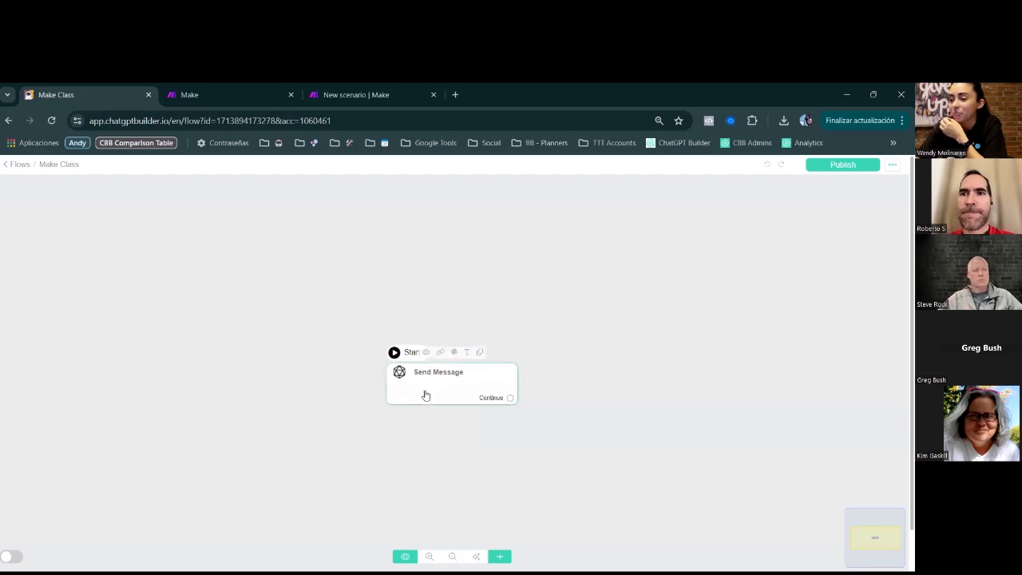
# Step: Add a Trigger Make action to the flow's Send Message step
pyautogui.click(426, 395)
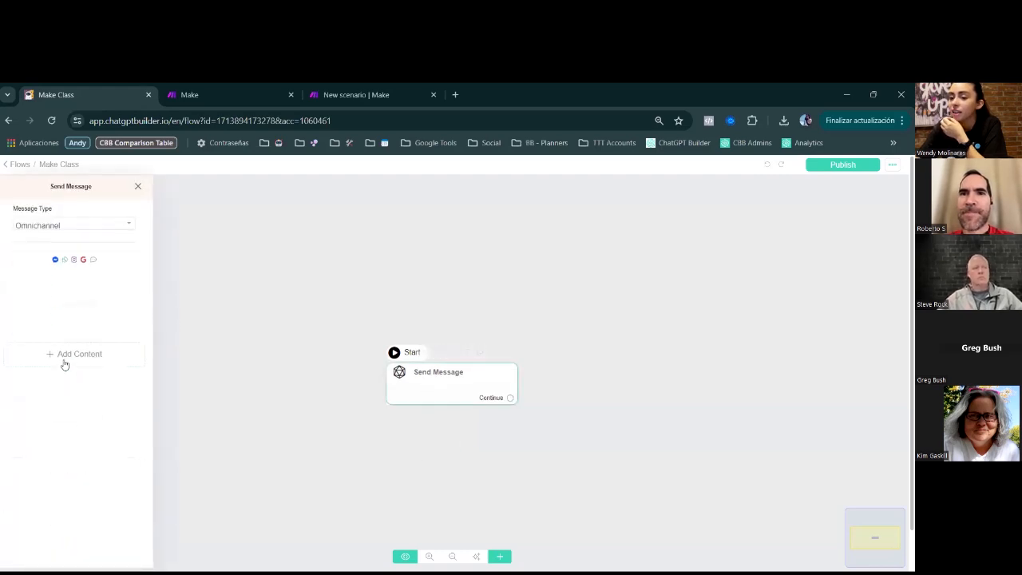
pyautogui.click(74, 356)
pyautogui.moveTo(32, 505)
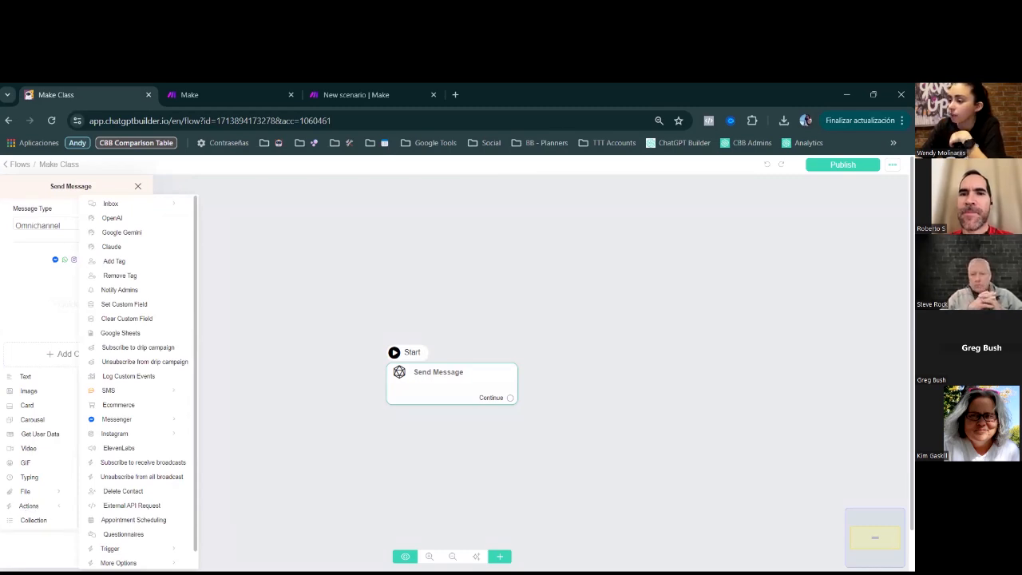
pyautogui.moveTo(119, 551)
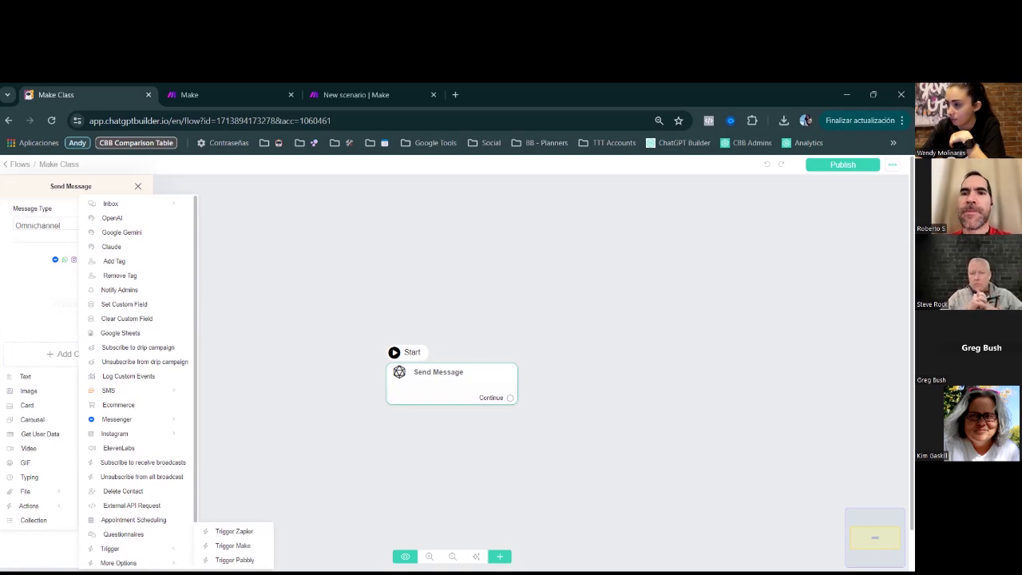
pyautogui.click(232, 546)
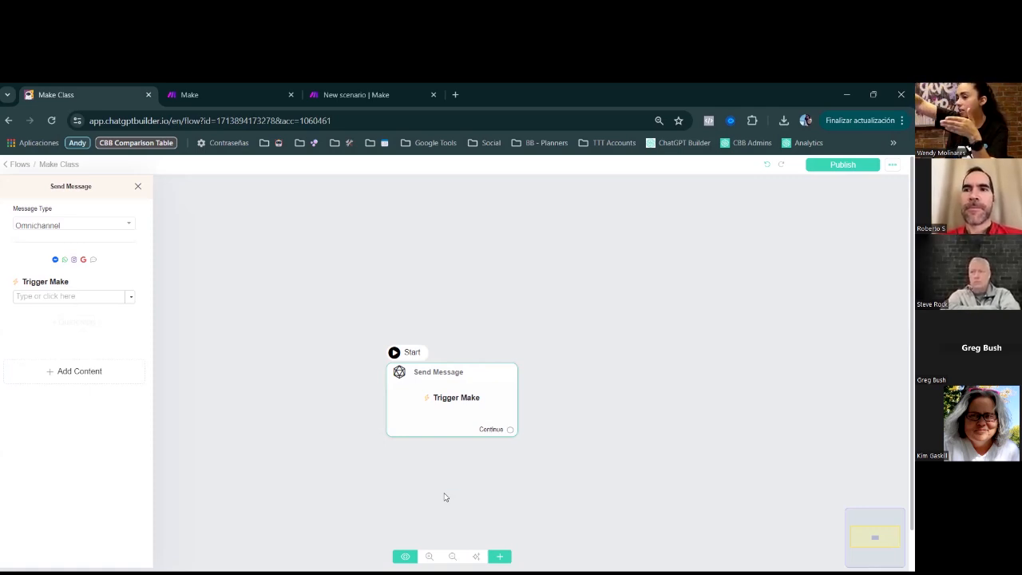
# Step: Add an Add Tag action below the Trigger Make action and assign it the Welcome done tag
pyautogui.click(73, 371)
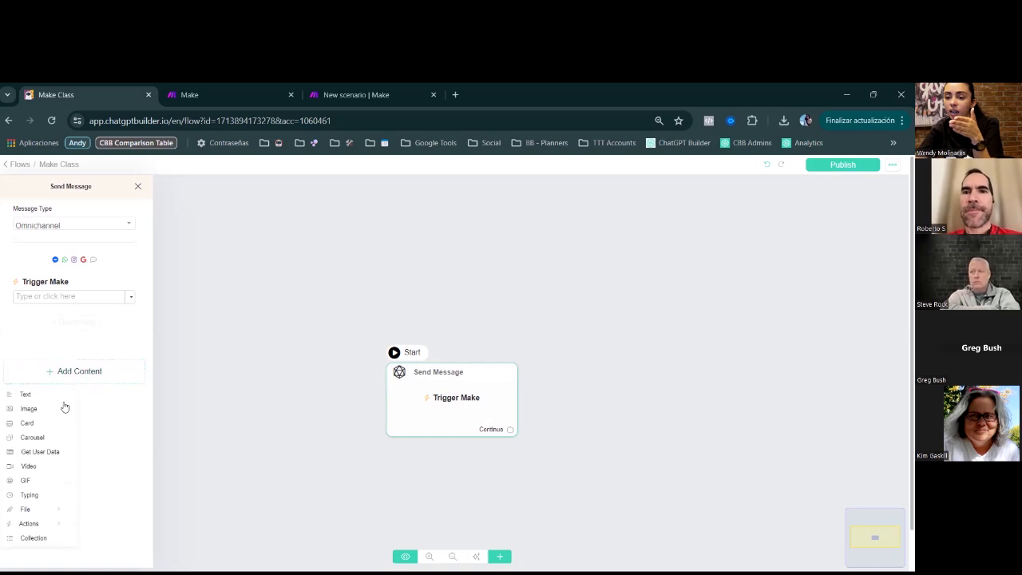
pyautogui.click(53, 525)
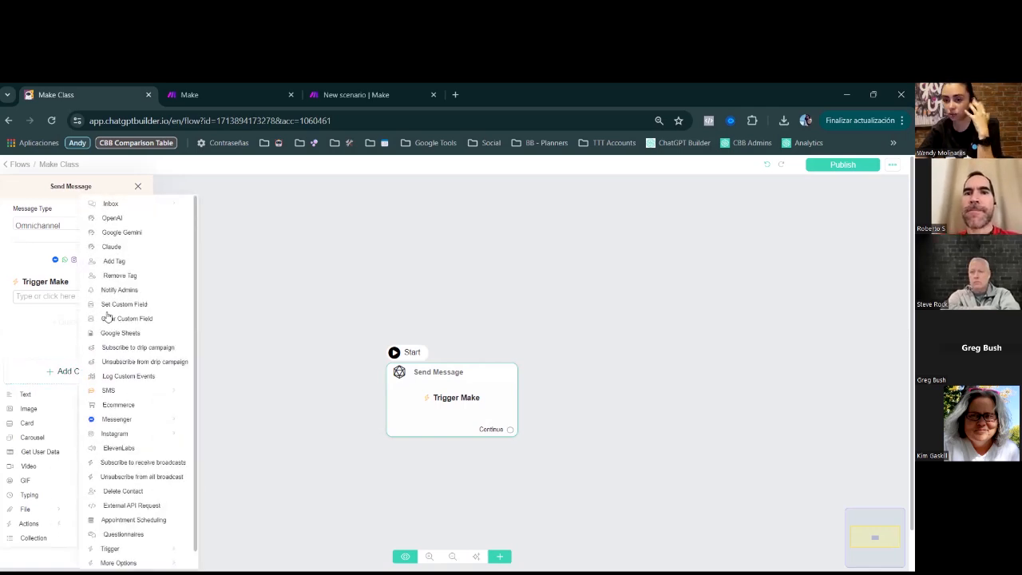
pyautogui.click(110, 266)
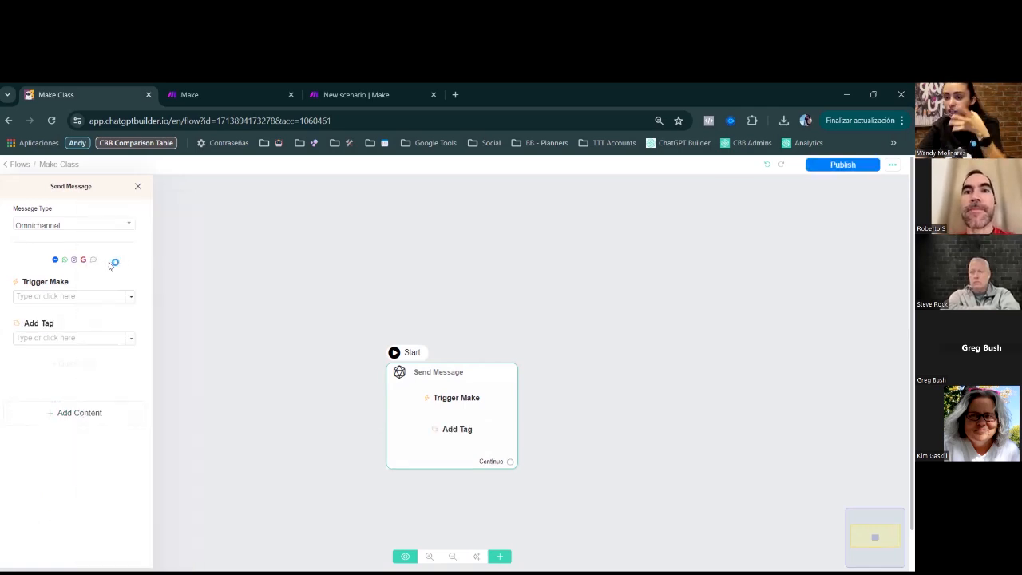
pyautogui.click(63, 337)
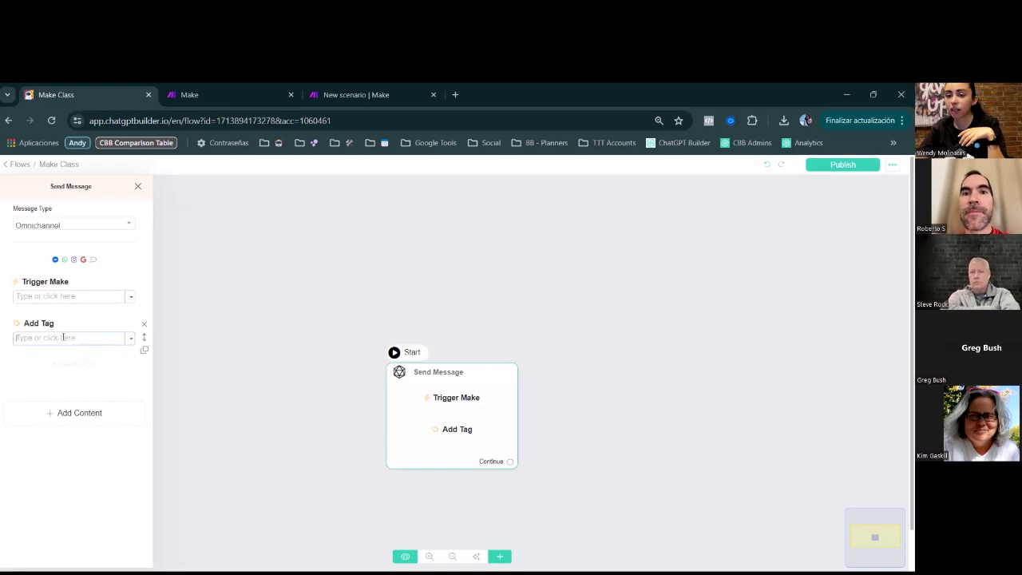
pyautogui.write('one')
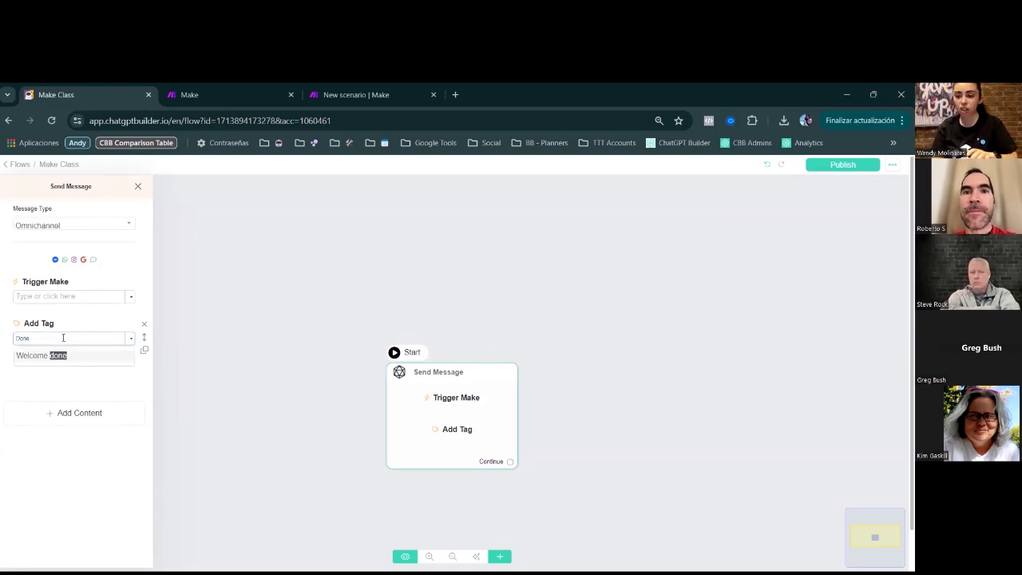
pyautogui.press('Return')
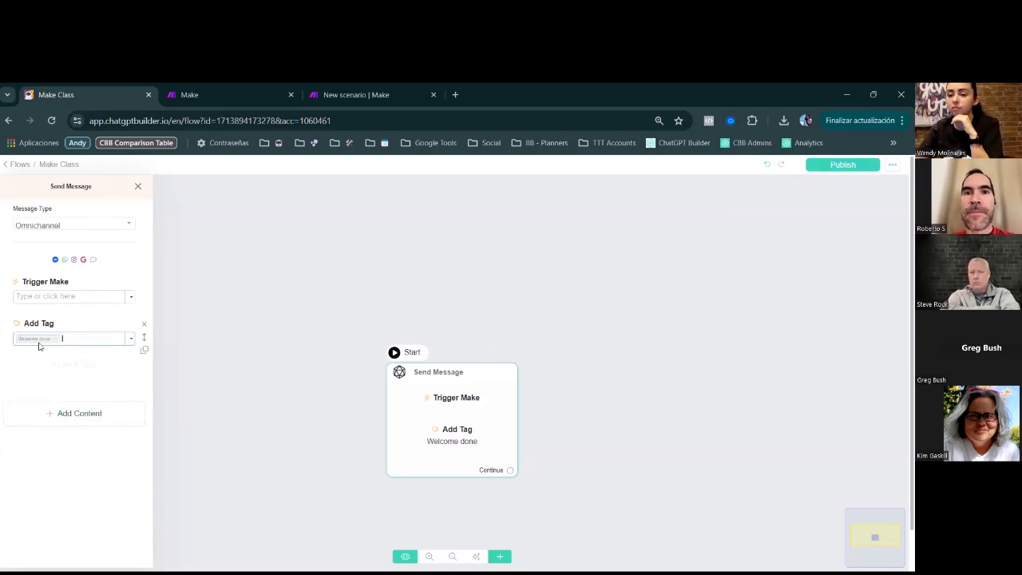
# Step: Delete the stray quick reply and the Add Tag action from the Send Message step
pyautogui.click(59, 363)
pyautogui.click(49, 365)
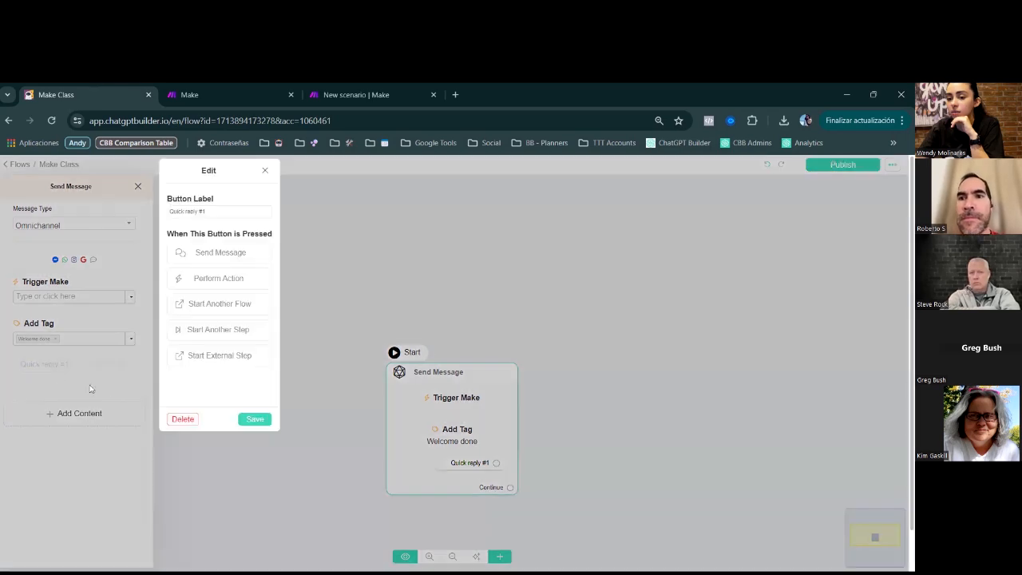
pyautogui.click(187, 420)
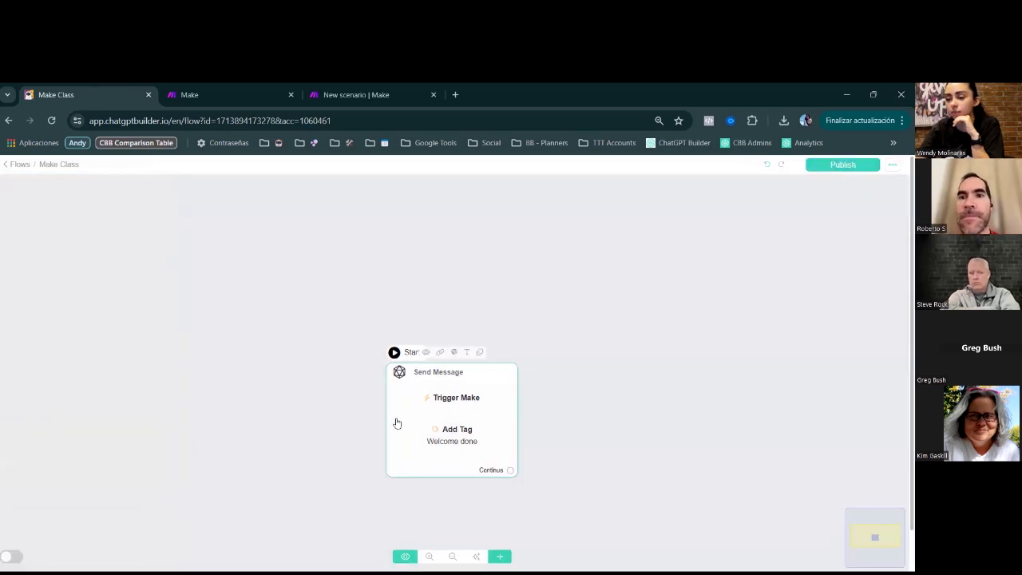
pyautogui.click(397, 424)
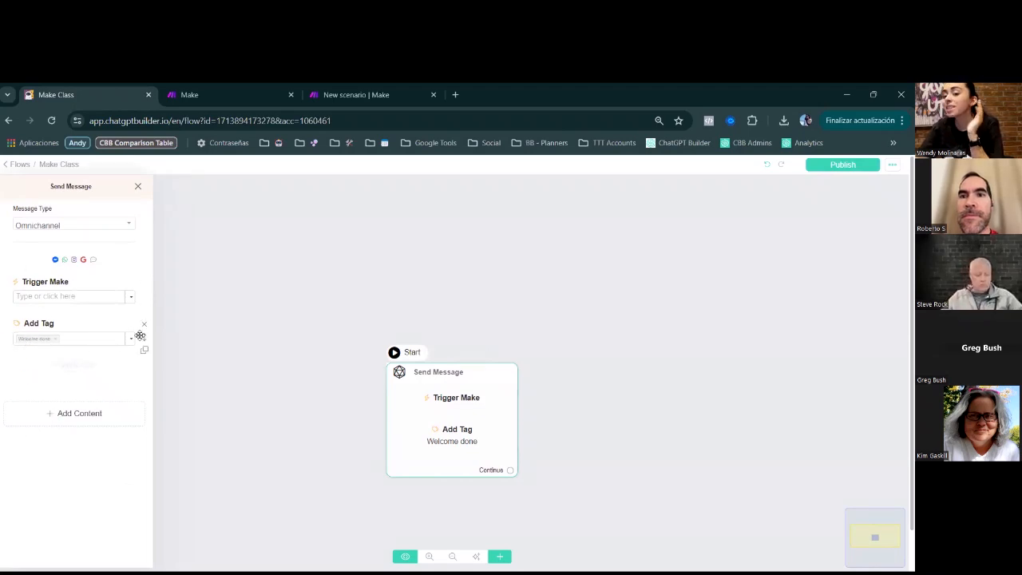
pyautogui.click(144, 324)
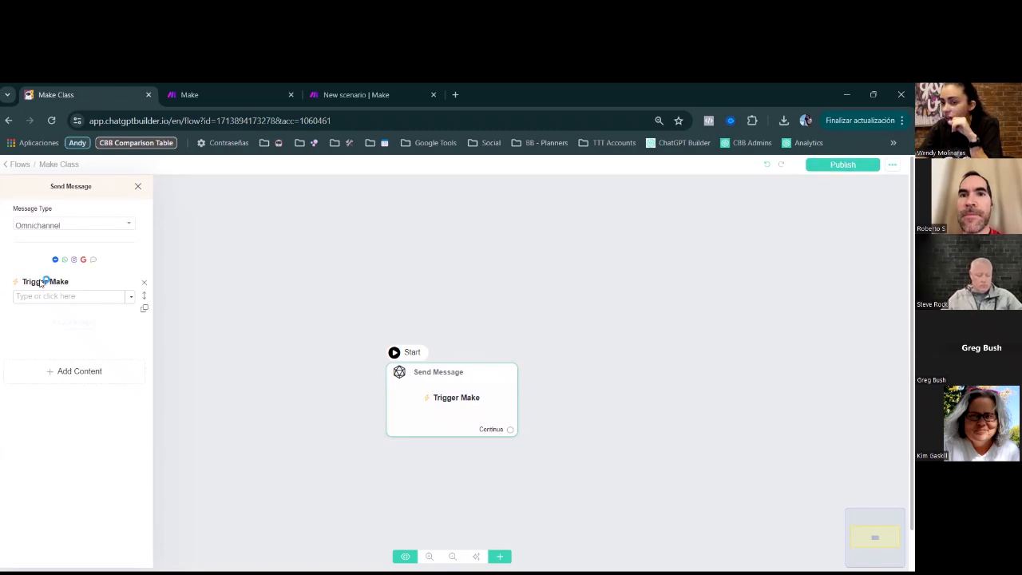
# Step: Add a text block with a button to the Send Message step and have the button perform an action
pyautogui.click(109, 379)
pyautogui.click(27, 400)
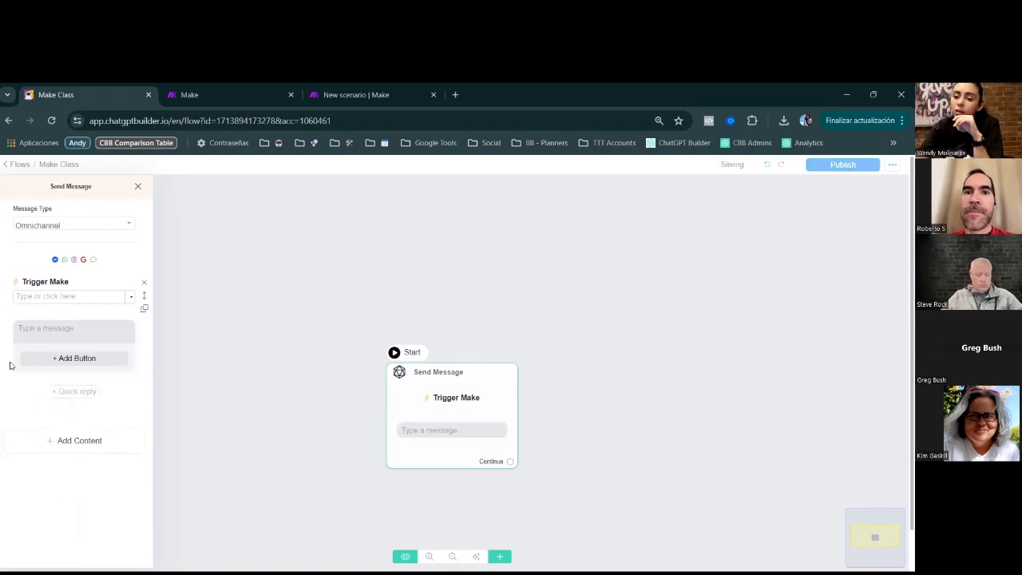
pyautogui.click(62, 358)
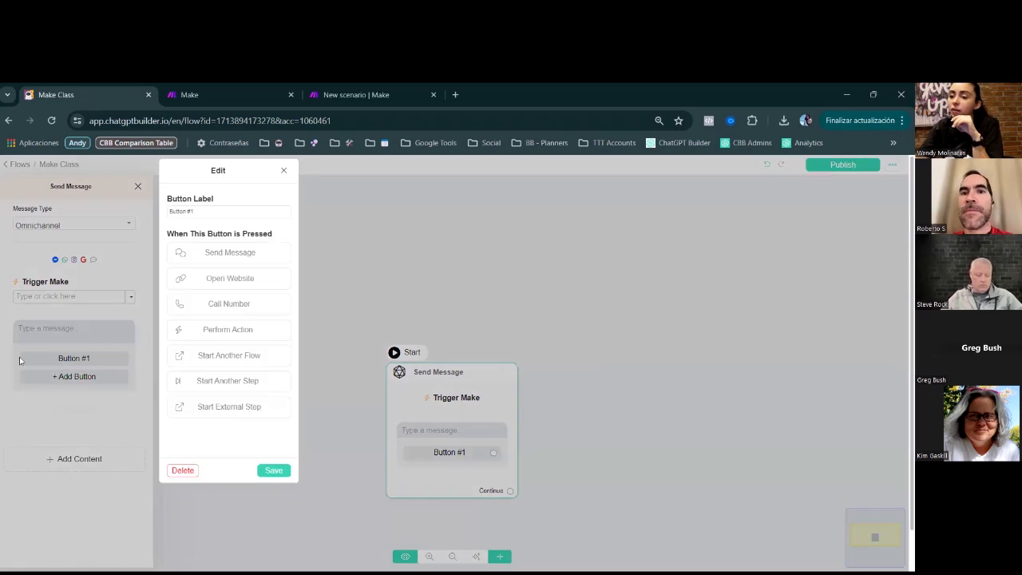
pyautogui.click(171, 333)
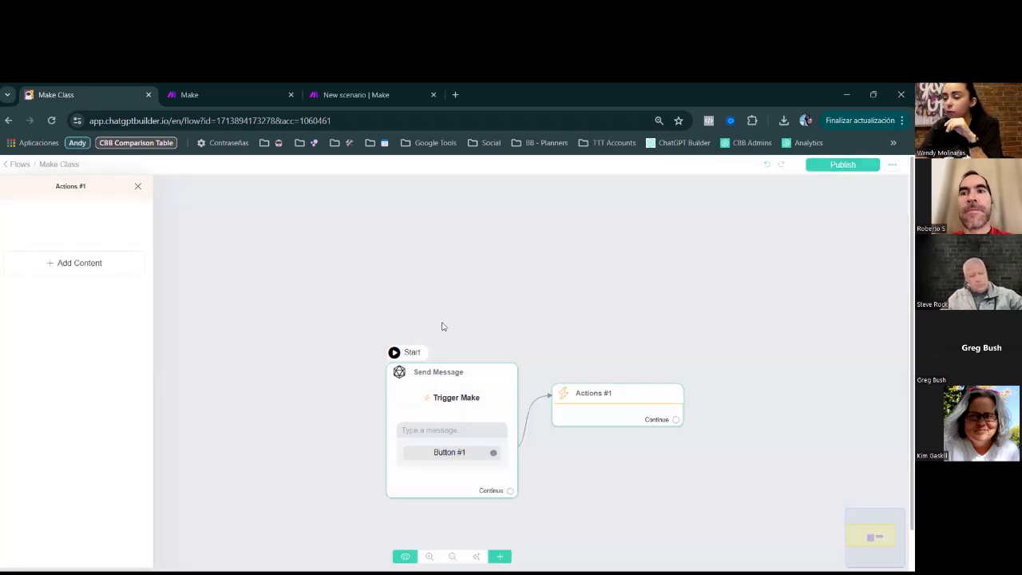
# Step: Add a Trigger Make action to the actions step connected to the button
pyautogui.click(117, 273)
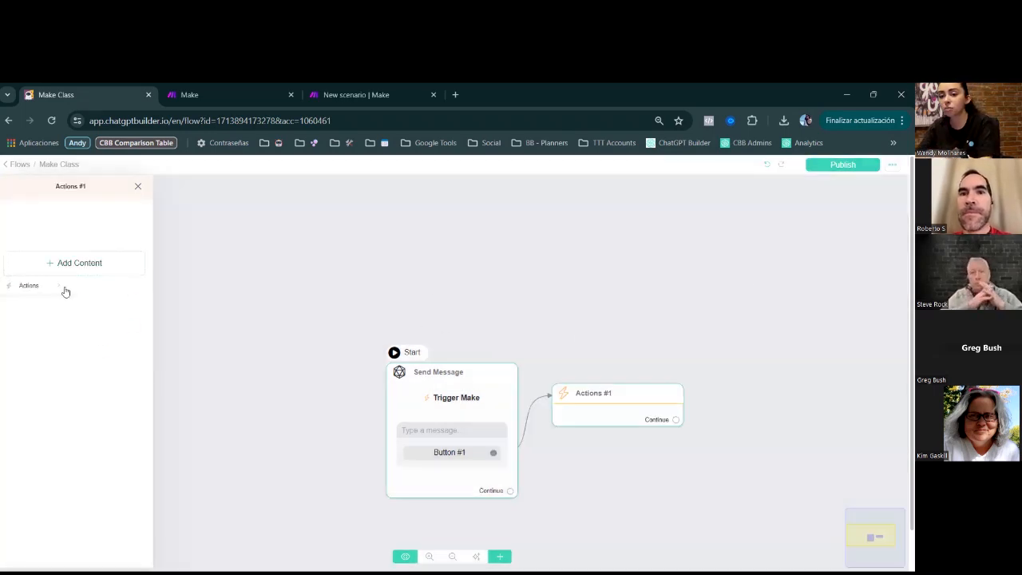
pyautogui.moveTo(64, 290)
pyautogui.moveTo(171, 550)
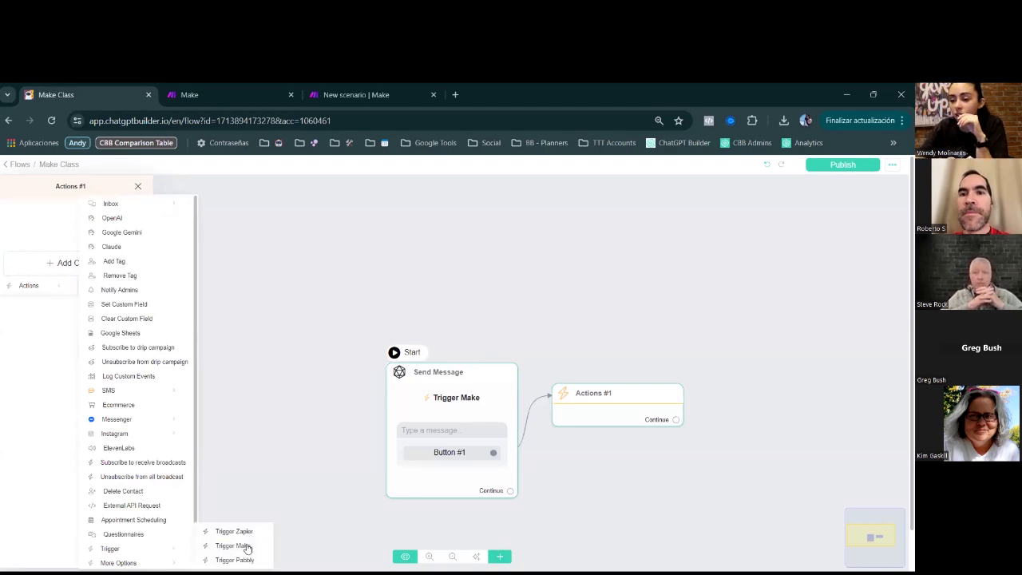
pyautogui.click(247, 546)
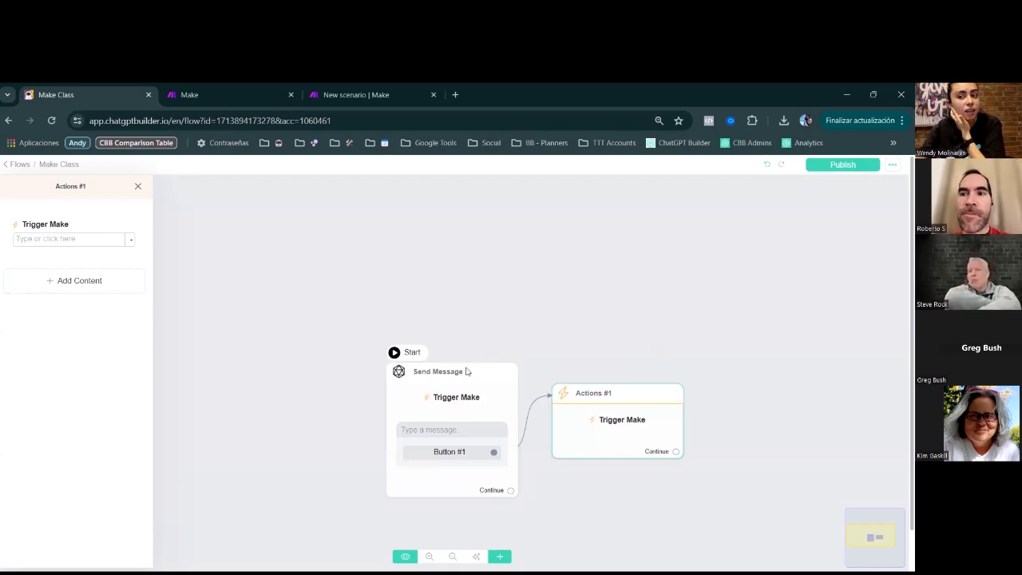
# Step: Delete the text block with its button and the separate actions step, keeping only the Send Message step
pyautogui.click(450, 403)
pyautogui.click(51, 330)
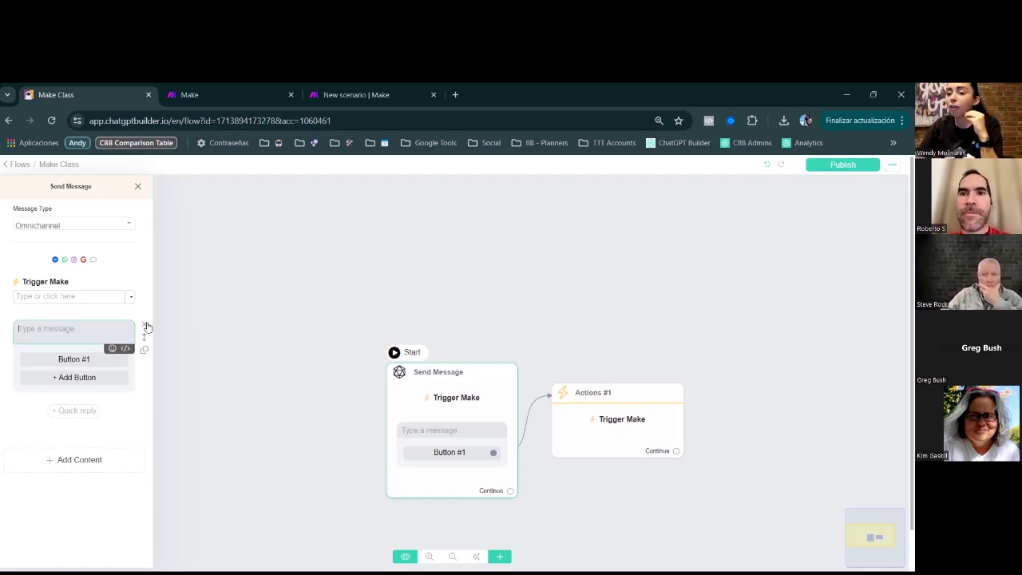
pyautogui.click(147, 329)
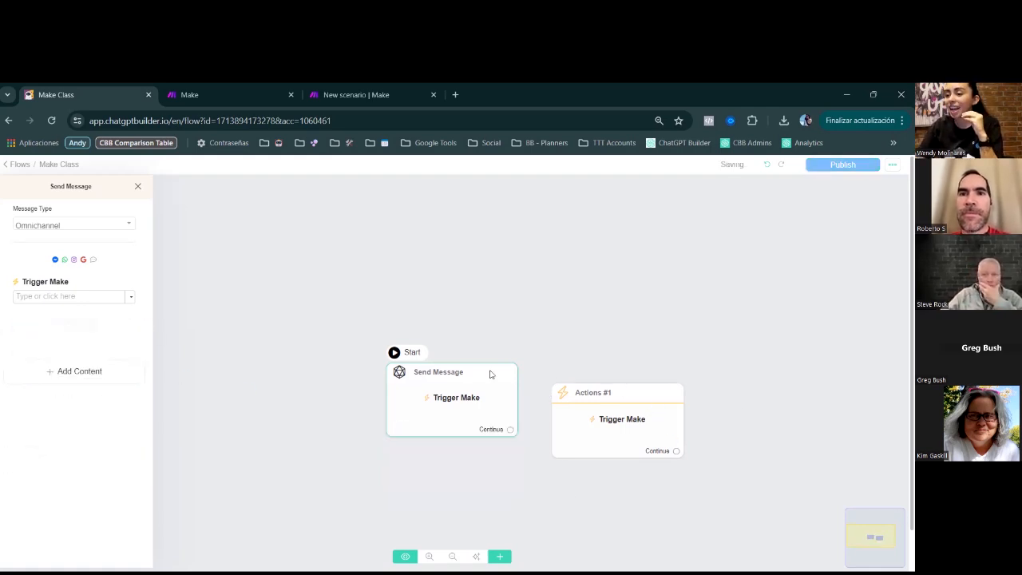
pyautogui.click(659, 401)
pyautogui.click(662, 373)
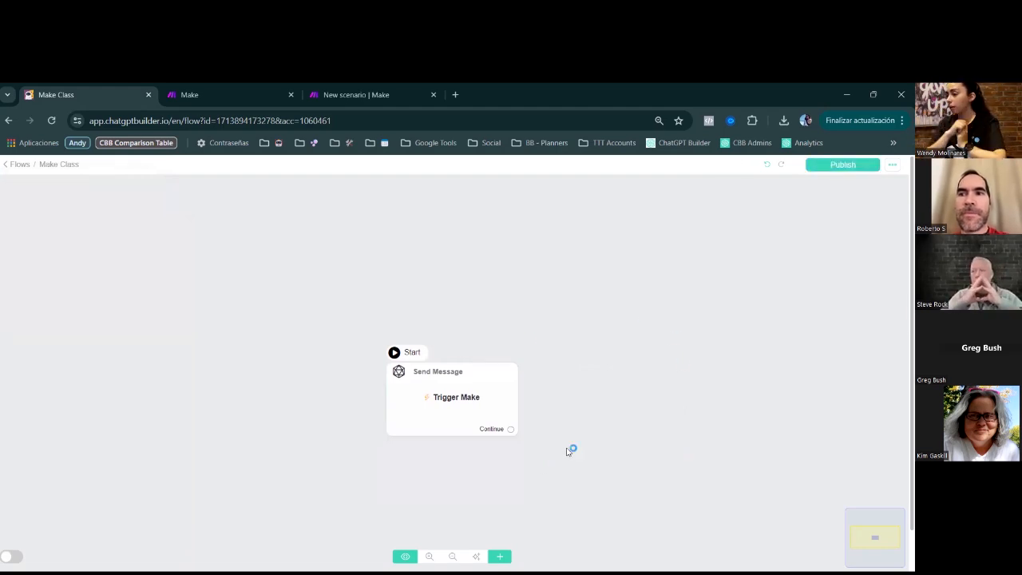
# Step: Switch to the new Make scenario, search the apps for "chatgpt" and choose ChatGPT Builder
pyautogui.click(378, 93)
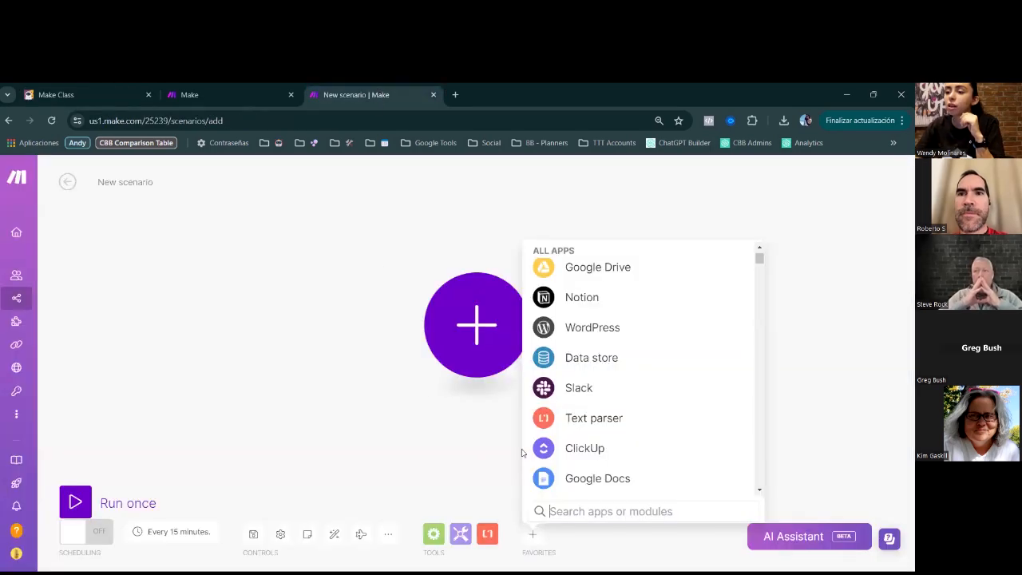
pyautogui.hotkey('ctrl', 'shift', 'Tab')
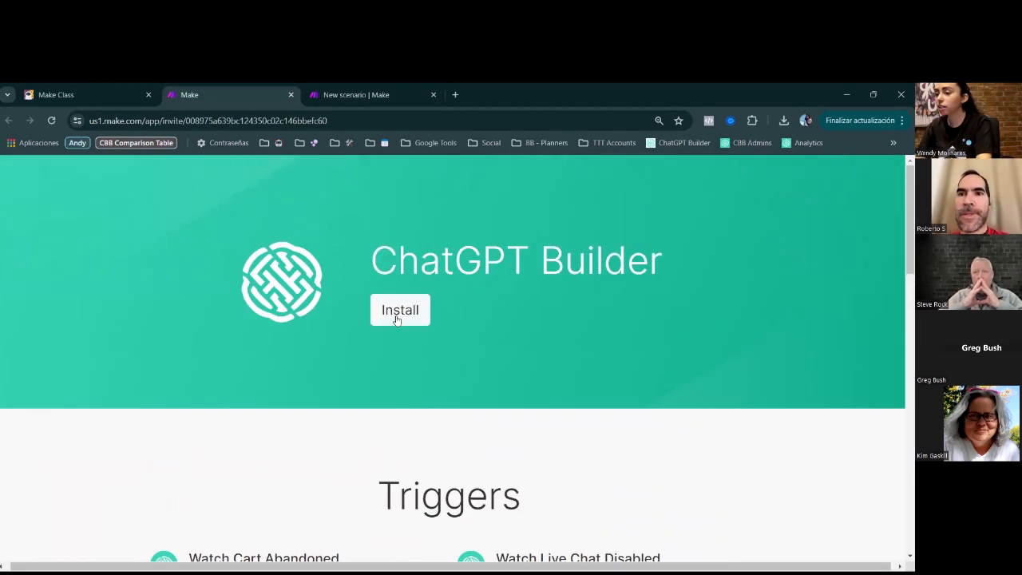
pyautogui.click(399, 311)
pyautogui.hotkey('ctrl', 'Tab')
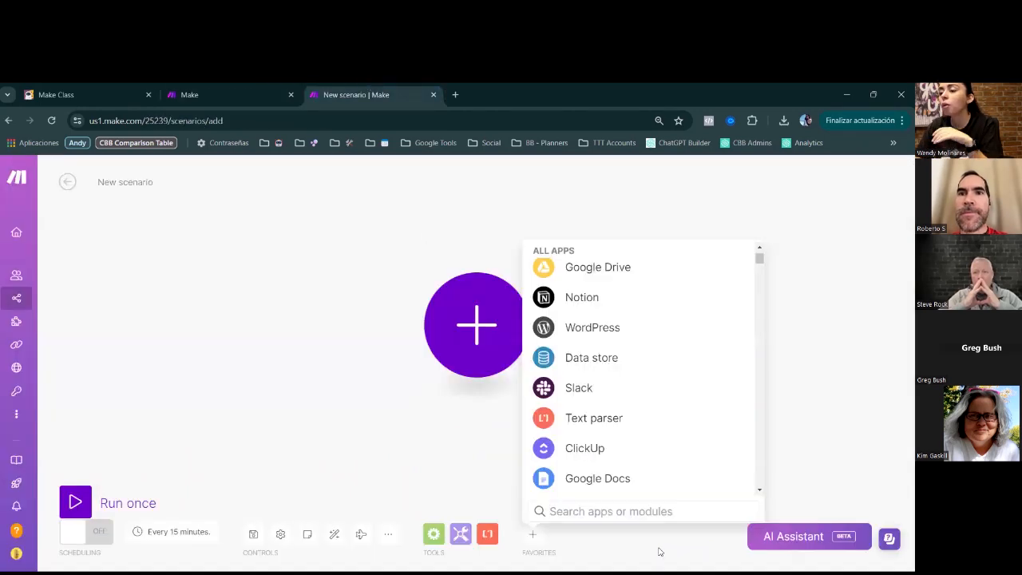
pyautogui.write('chat')
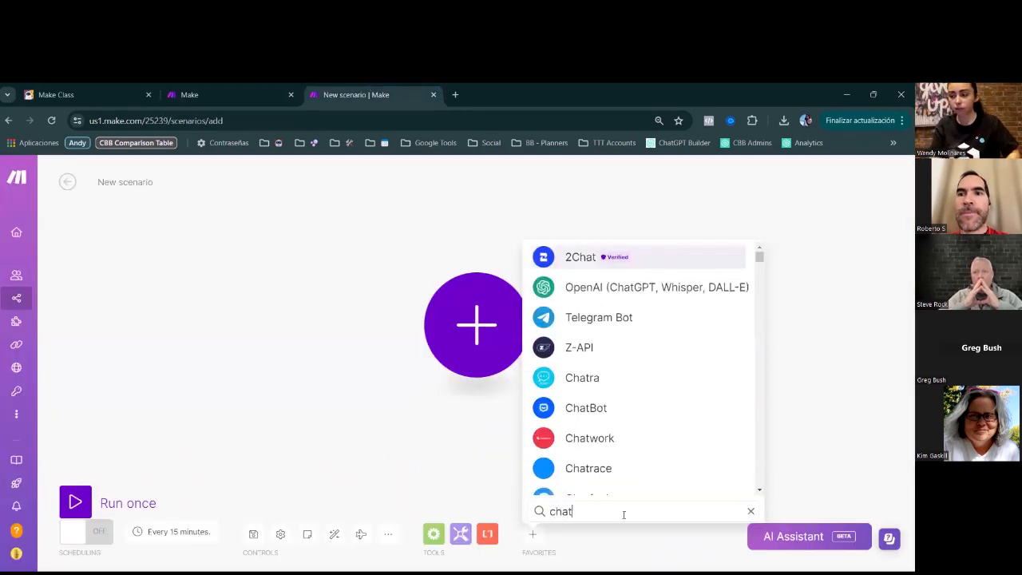
pyautogui.write('gpt')
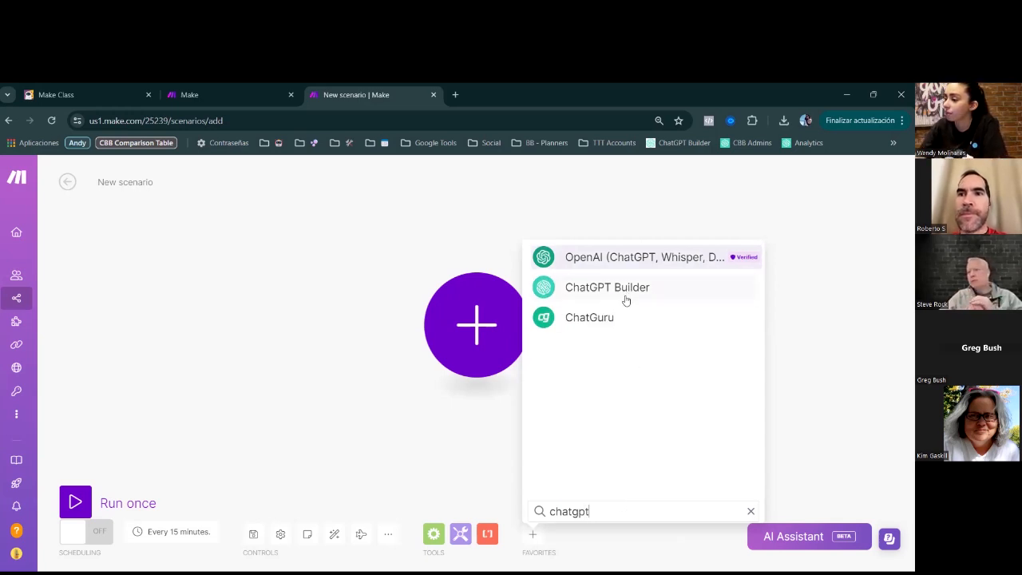
pyautogui.click(590, 297)
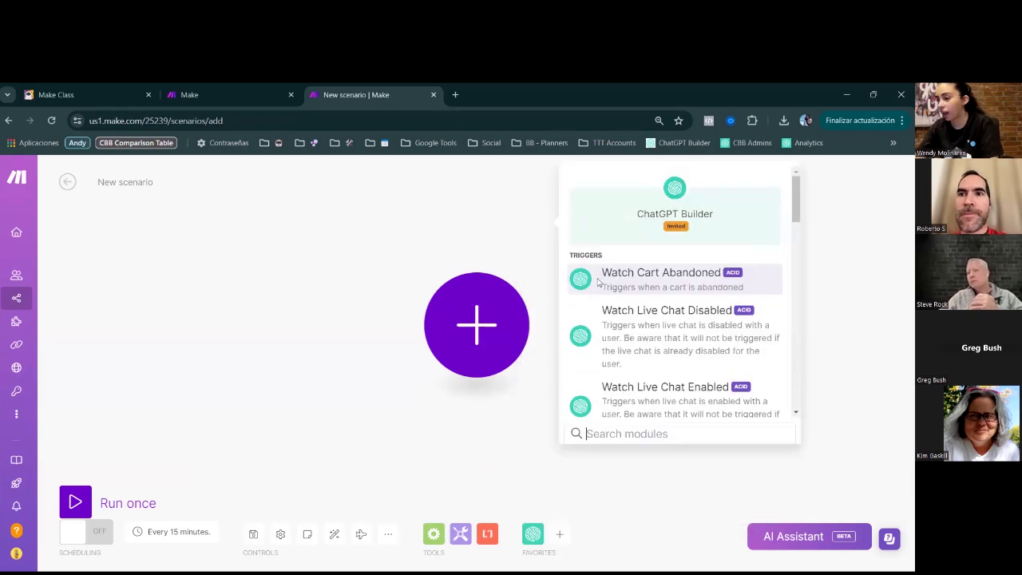
# Step: Add the Watch New "Trigger Make" Event trigger to the scenario and open its schedule setting
pyautogui.scroll(-12, 647, 369)
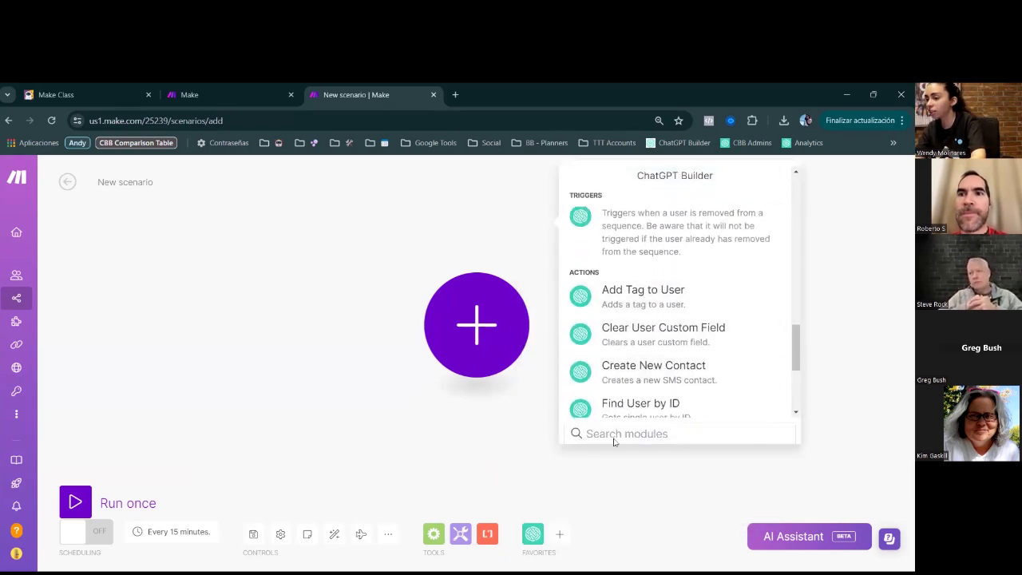
pyautogui.scroll(2, 604, 344)
pyautogui.scroll(1, 607, 344)
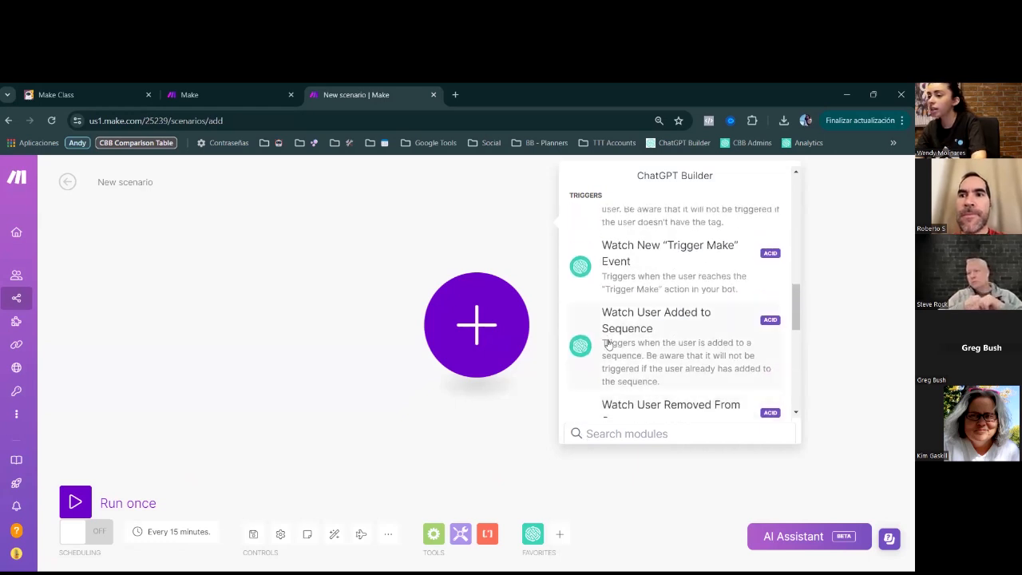
pyautogui.click(654, 264)
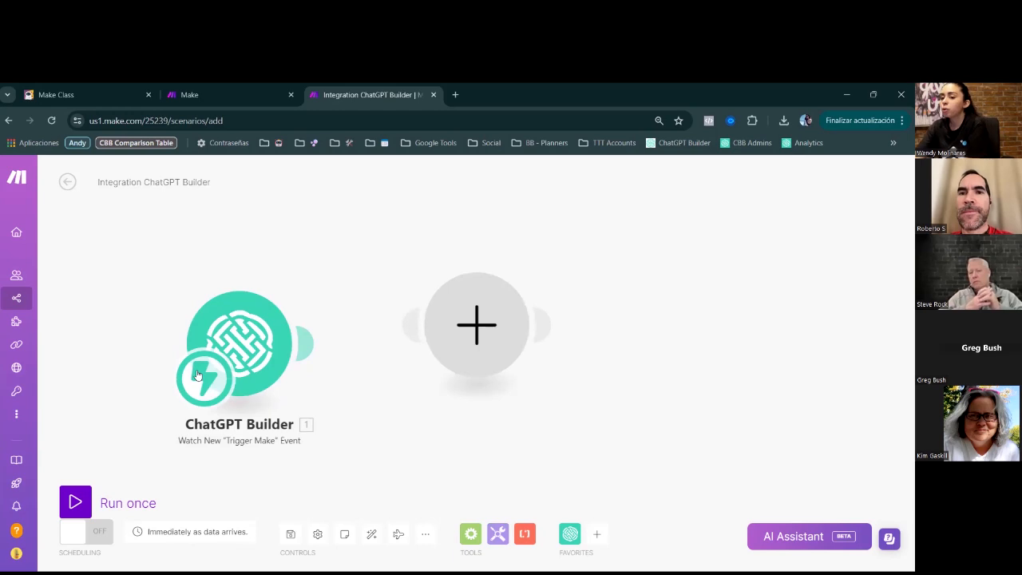
pyautogui.click(195, 376)
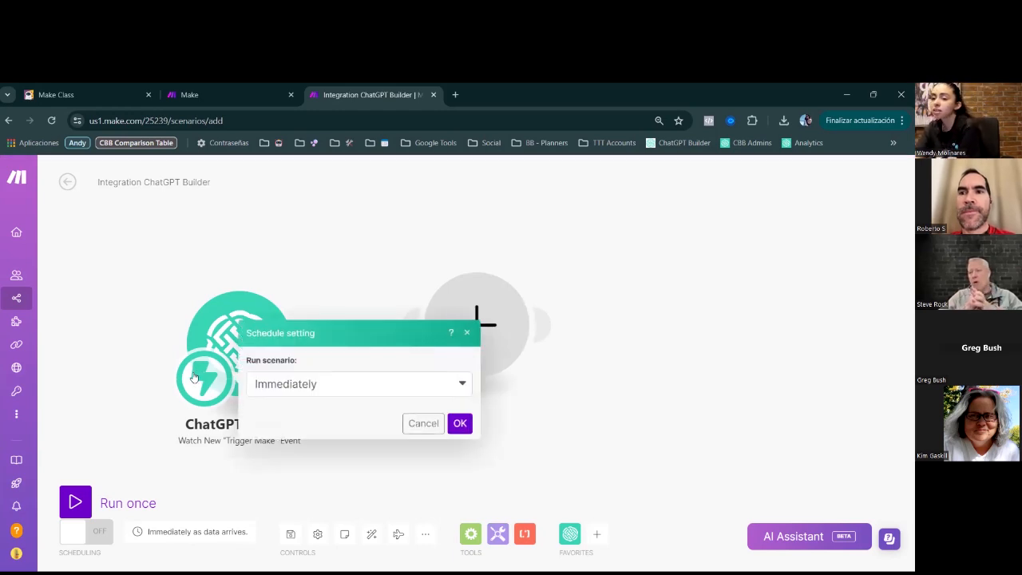
# Step: In the ChatGPT Builder flow, try a new Send Message step as the starting step, restoring the original start and deleting the new step
pyautogui.click(88, 95)
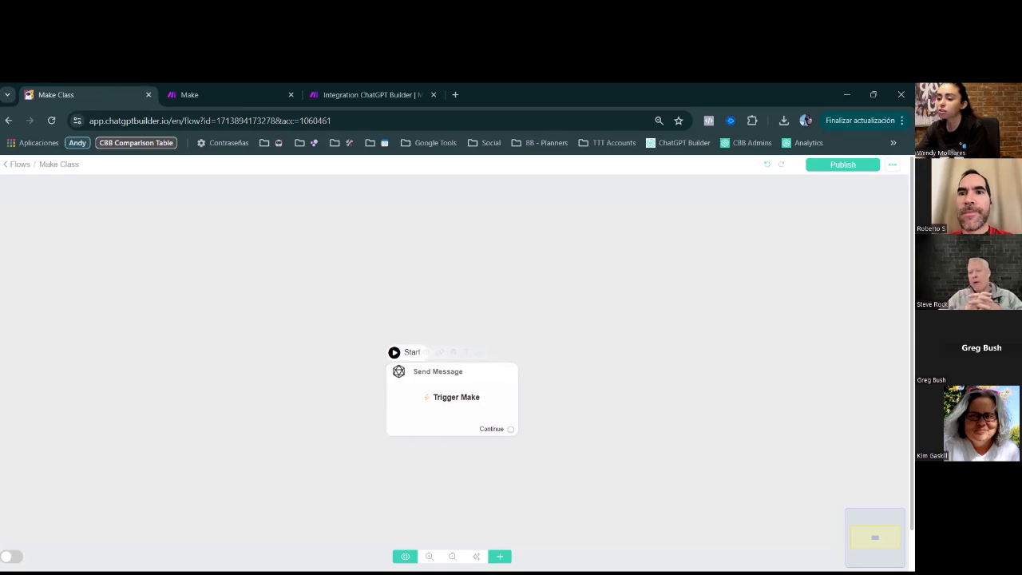
pyautogui.click(510, 429)
pyautogui.click(508, 422)
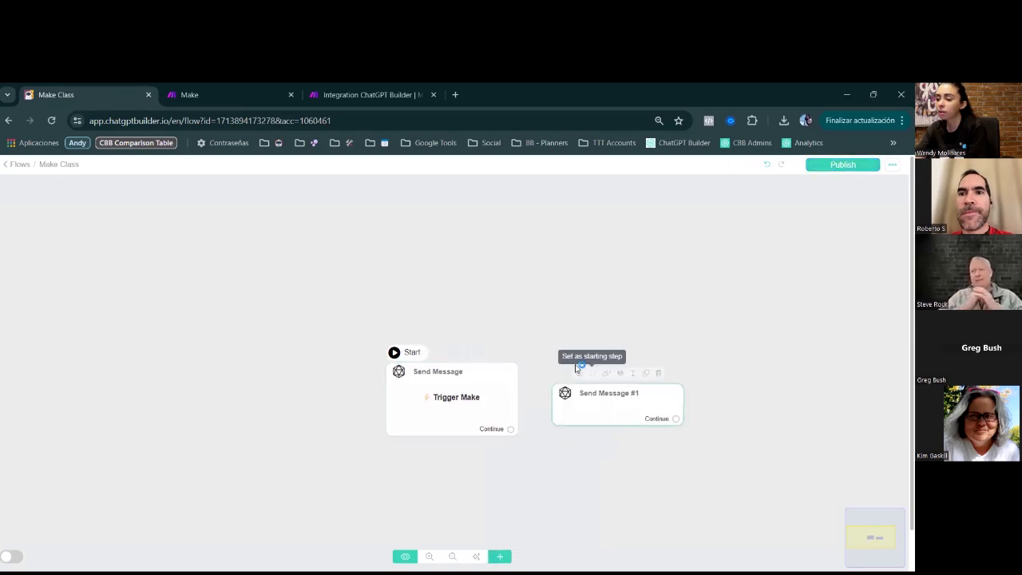
pyautogui.click(588, 374)
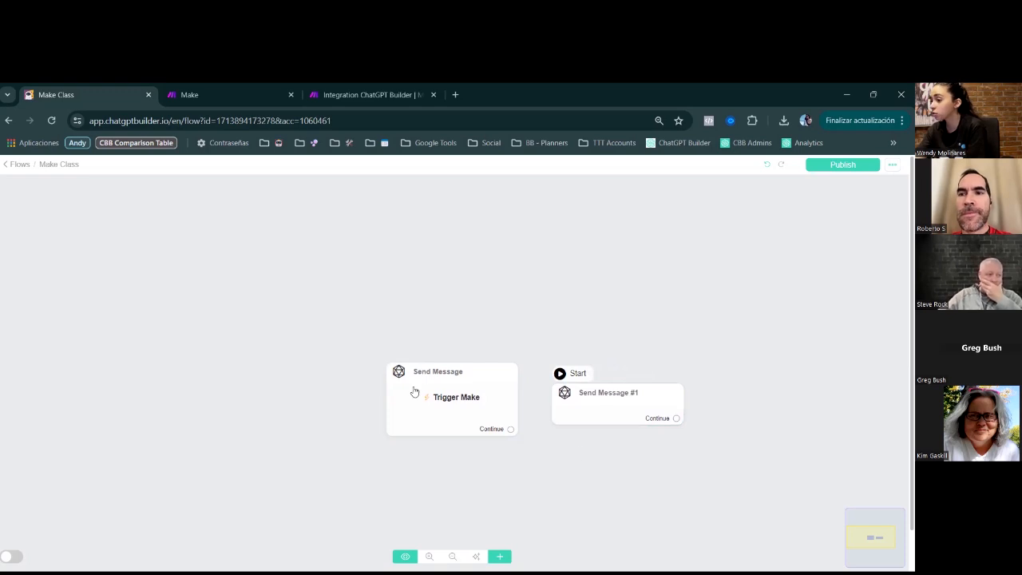
pyautogui.click(428, 352)
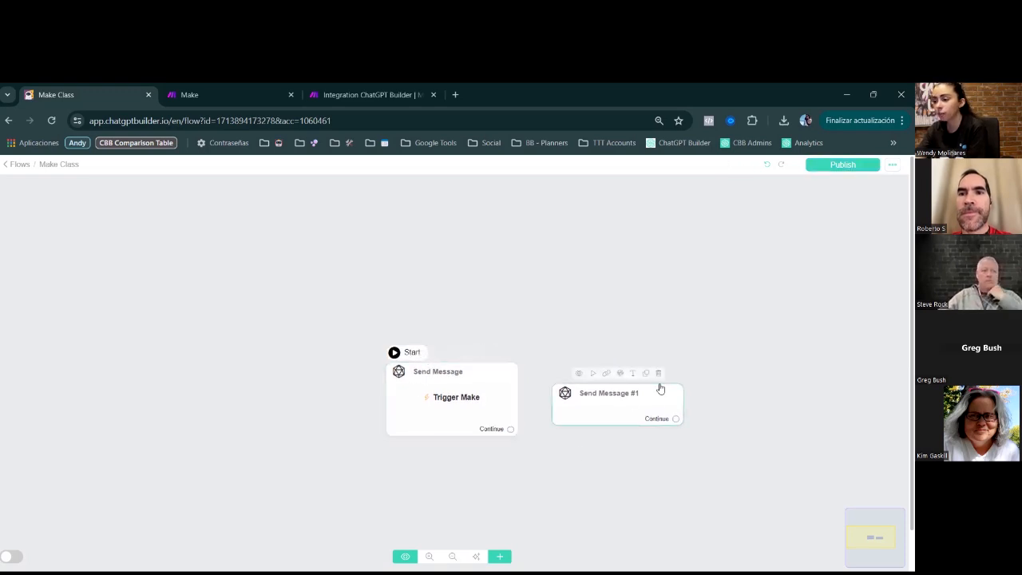
pyautogui.click(658, 373)
# Step: Back in the Make scenario, review the schedule options and accept Immediately as the run setting
pyautogui.click(338, 91)
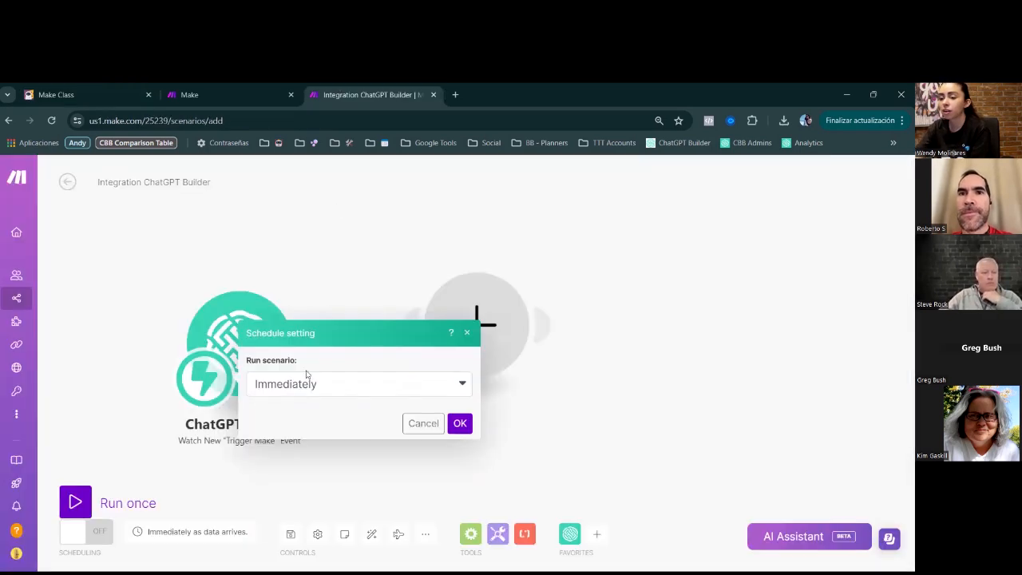
pyautogui.click(311, 388)
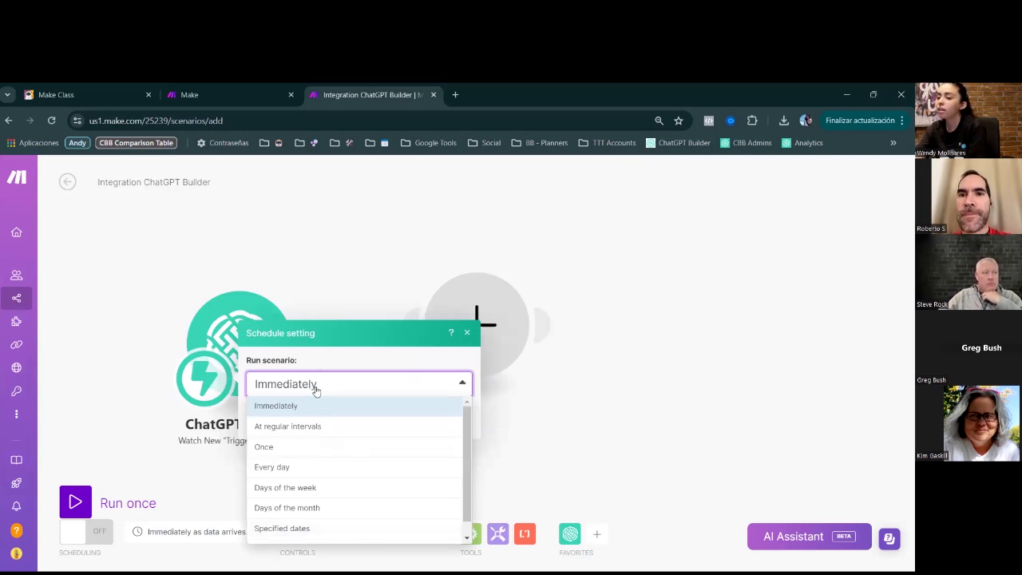
pyautogui.click(316, 389)
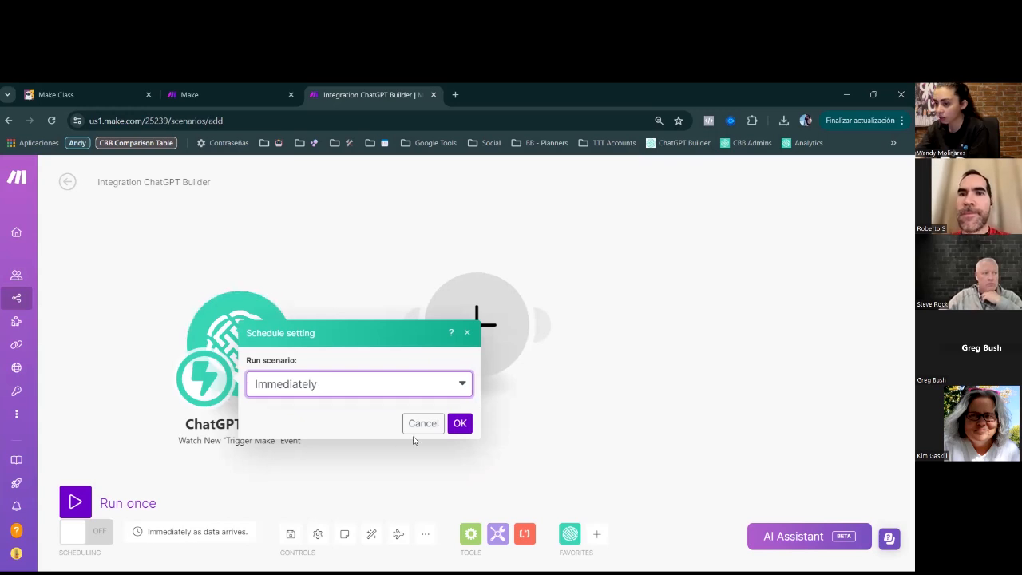
pyautogui.click(460, 424)
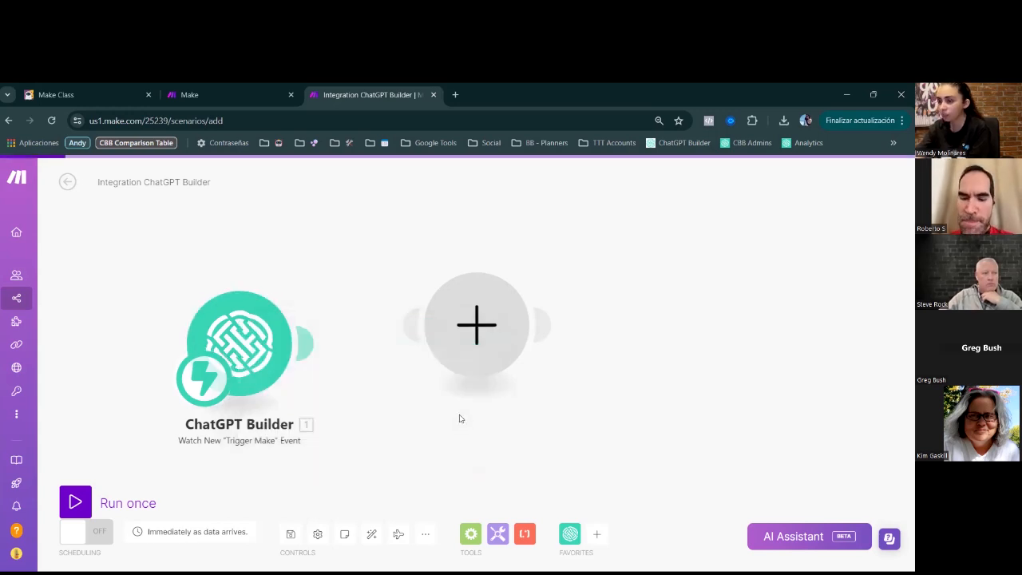
# Step: Start a new webhook for the ChatGPT Builder trigger module and name it PWMB
pyautogui.click(248, 347)
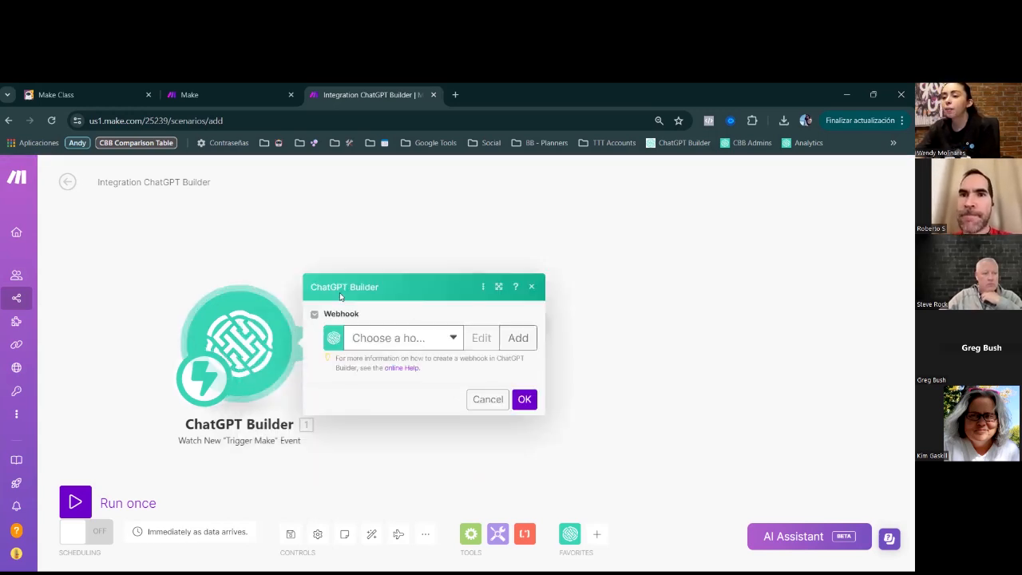
pyautogui.click(453, 339)
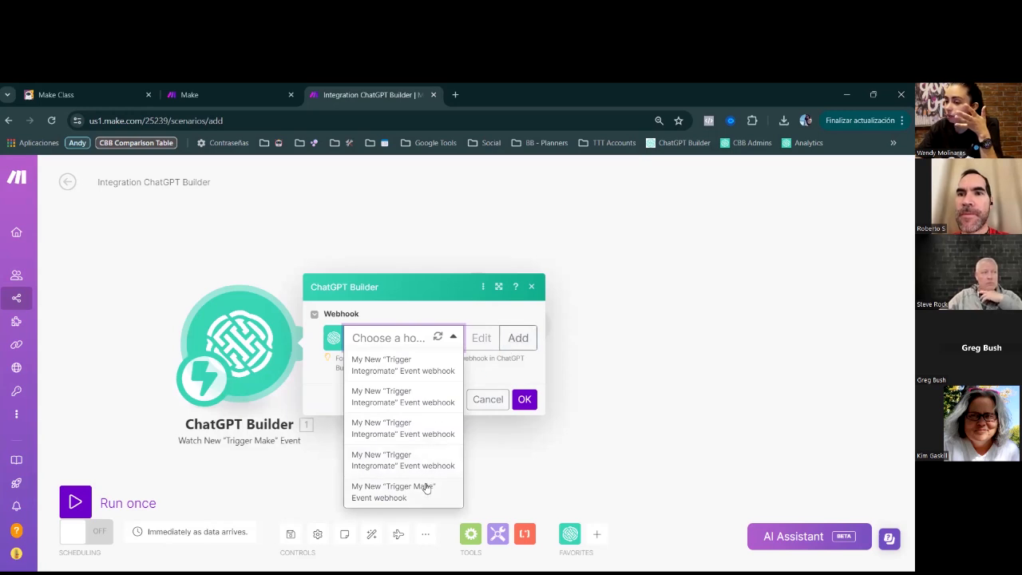
pyautogui.click(509, 361)
pyautogui.click(451, 338)
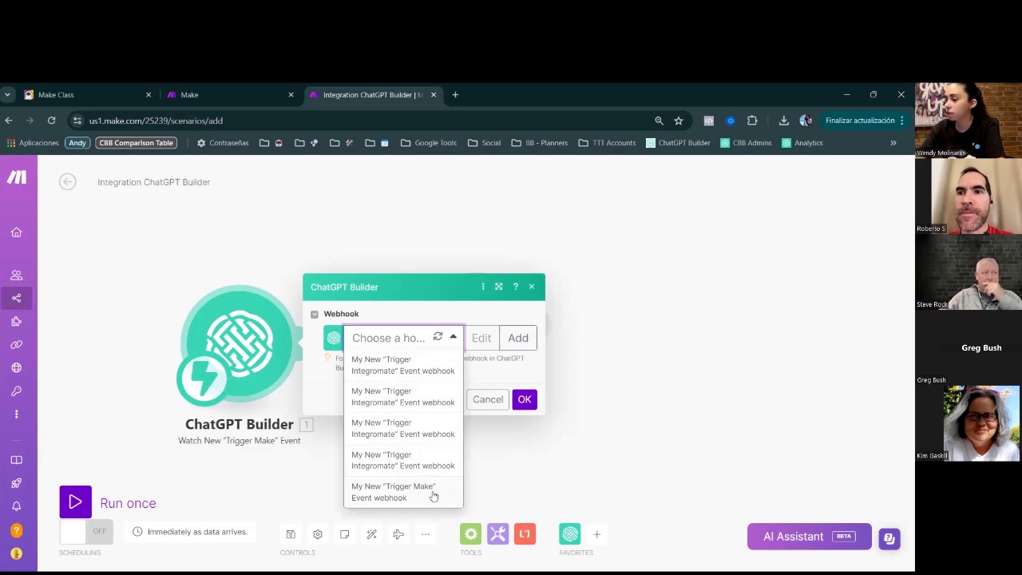
pyautogui.click(517, 338)
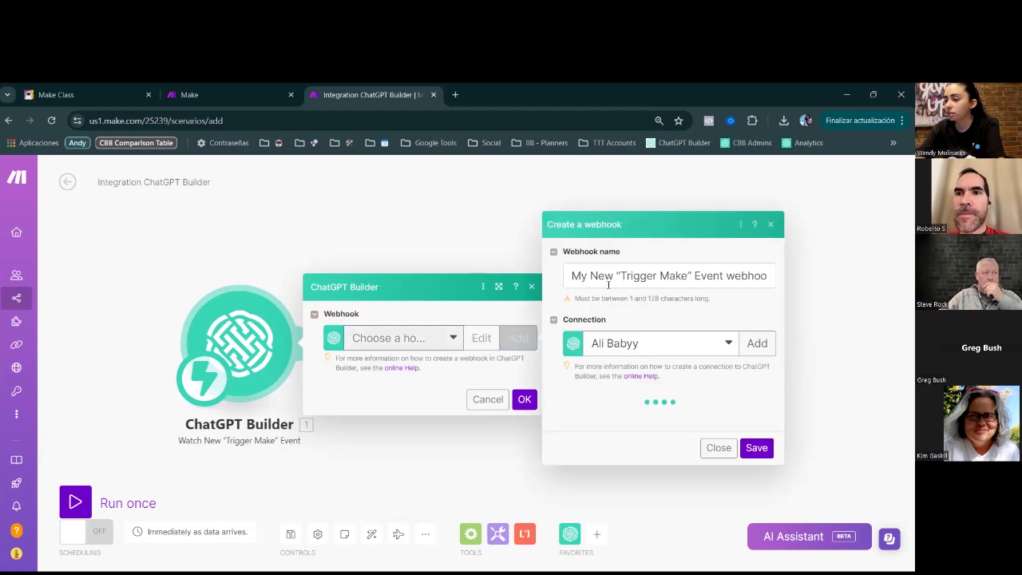
pyautogui.press('BackSpace')
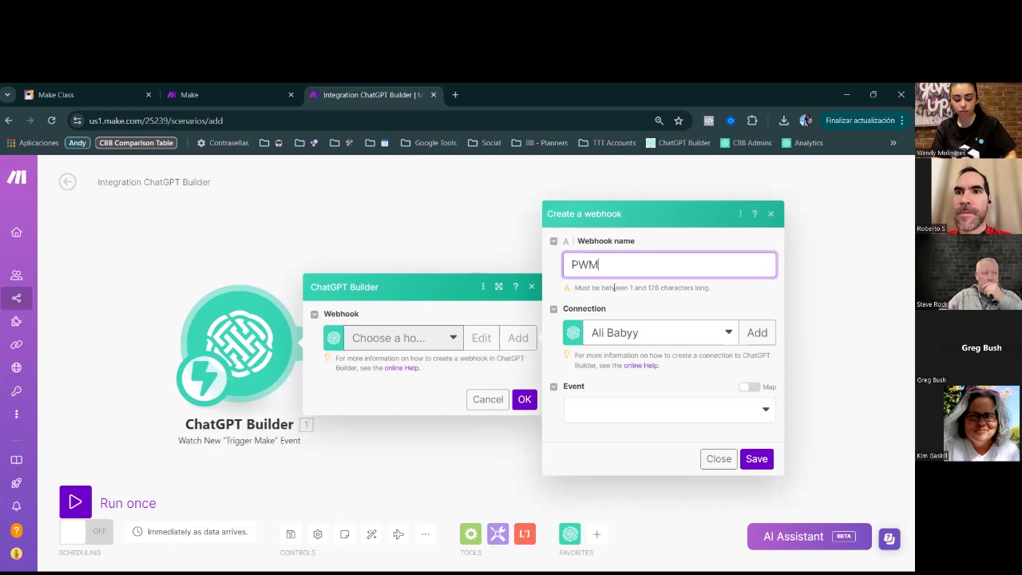
# Step: Look through the webhook's existing connections and search them for "we" and "pwm"
pyautogui.click(729, 334)
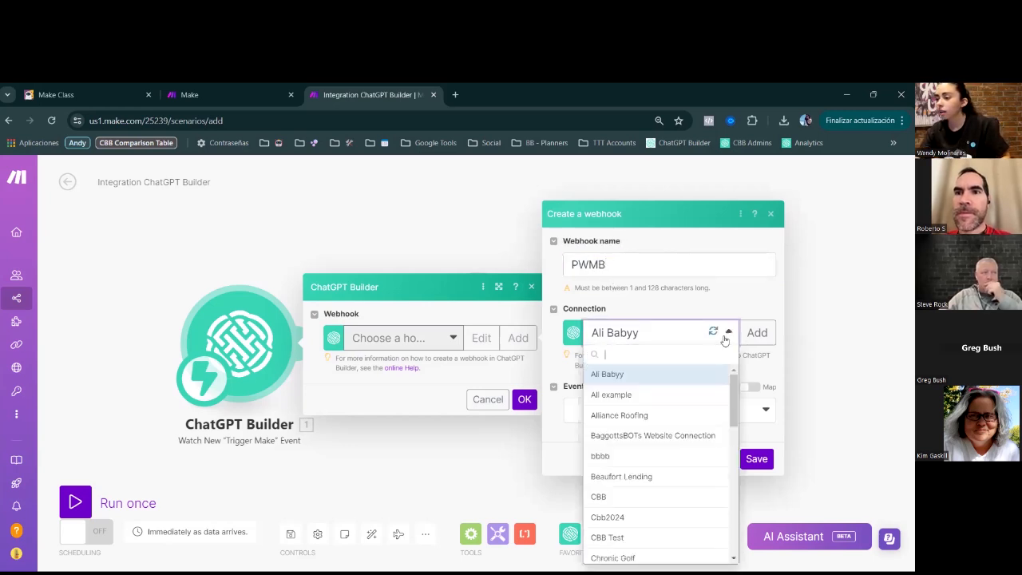
pyautogui.scroll(-5, 683, 473)
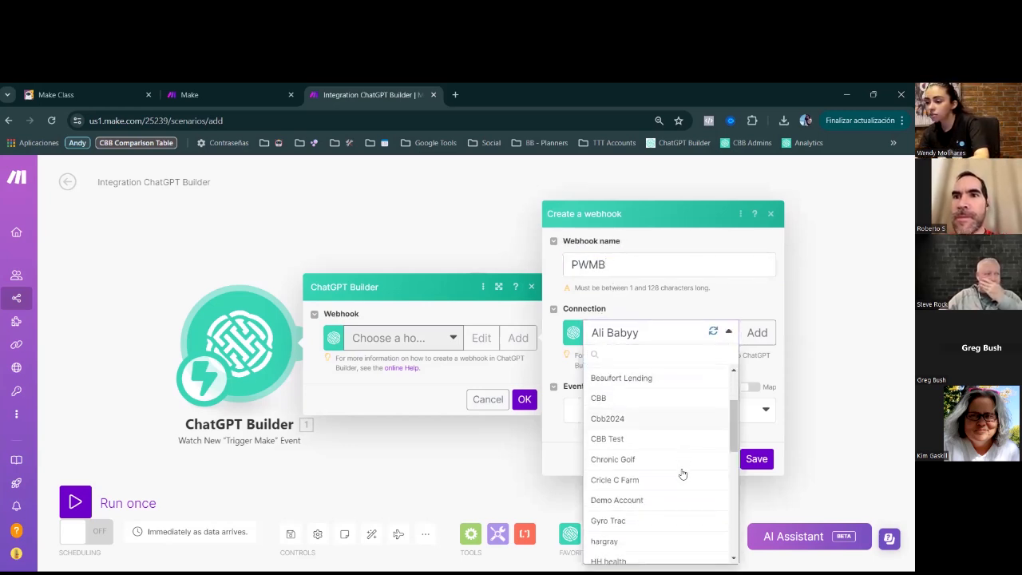
pyautogui.scroll(-4, 679, 472)
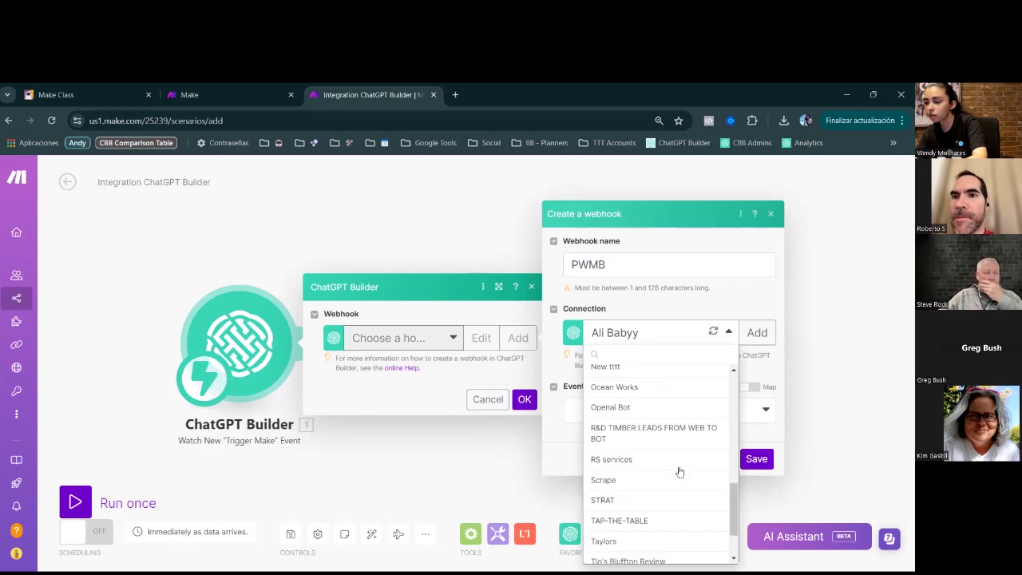
pyautogui.write('we')
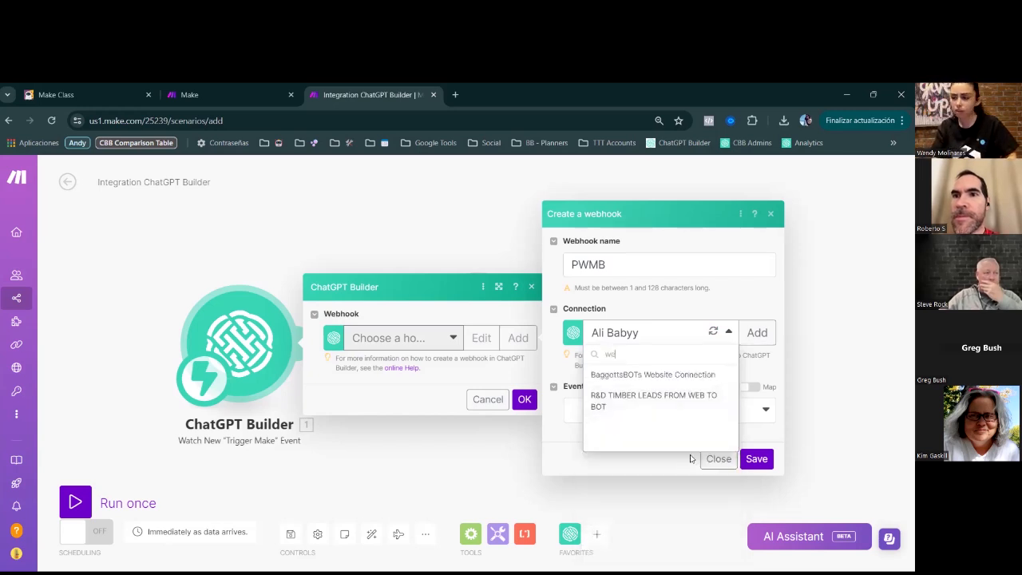
pyautogui.press('BackSpace')
pyautogui.press('BackSpace')
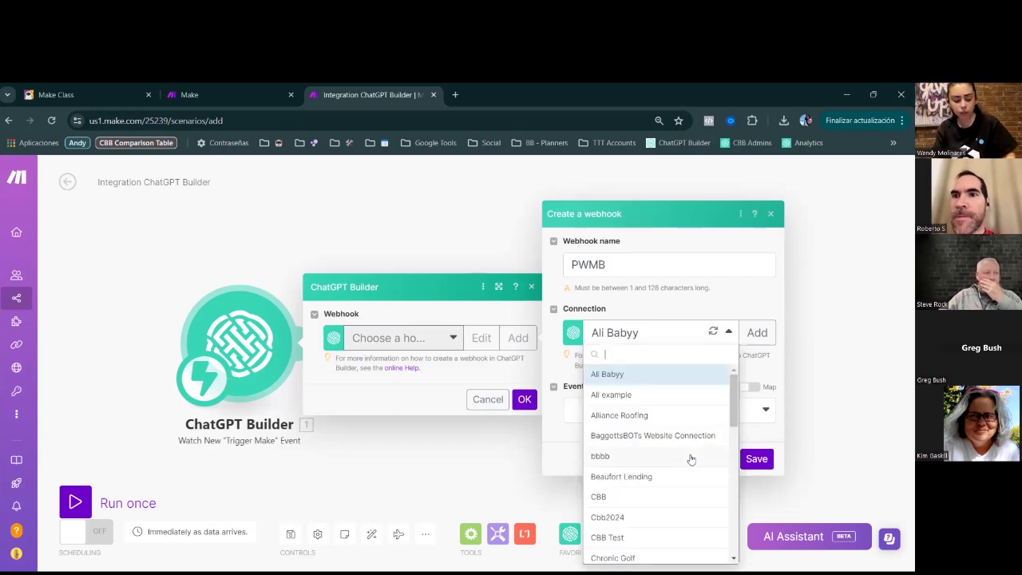
pyautogui.write('play')
pyautogui.press('BackSpace')
pyautogui.press('BackSpace')
pyautogui.press('BackSpace')
pyautogui.write('wm')
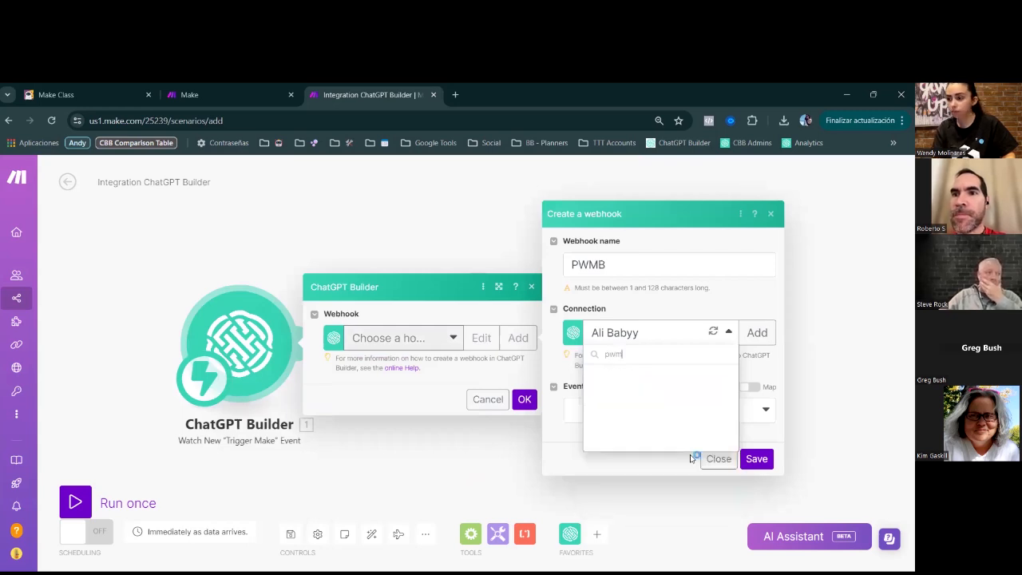
pyautogui.press('BackSpace')
pyautogui.press('BackSpace')
pyautogui.press('BackSpace')
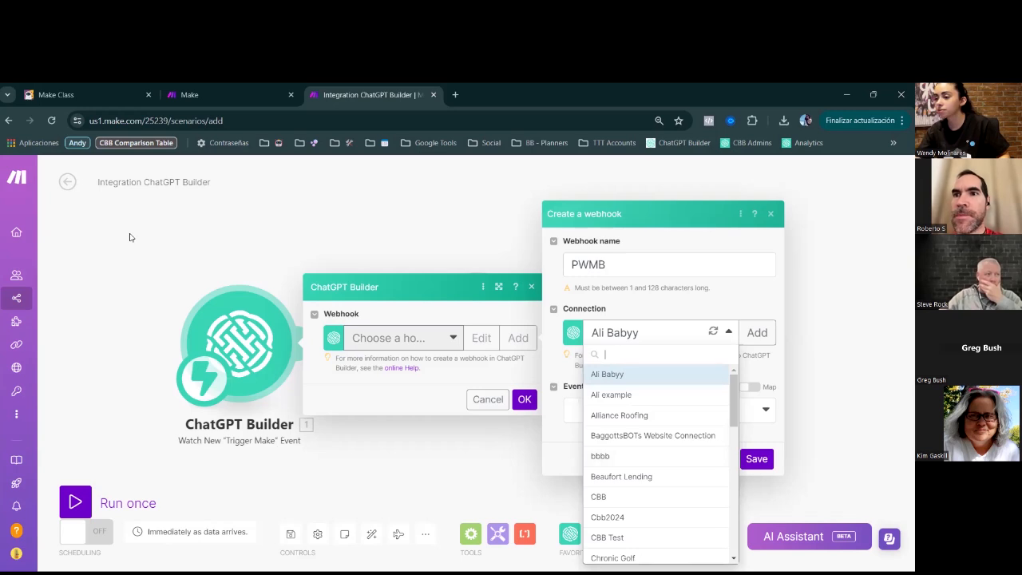
# Step: Start a new connection for the webhook and name the connection PWMB
pyautogui.click(757, 332)
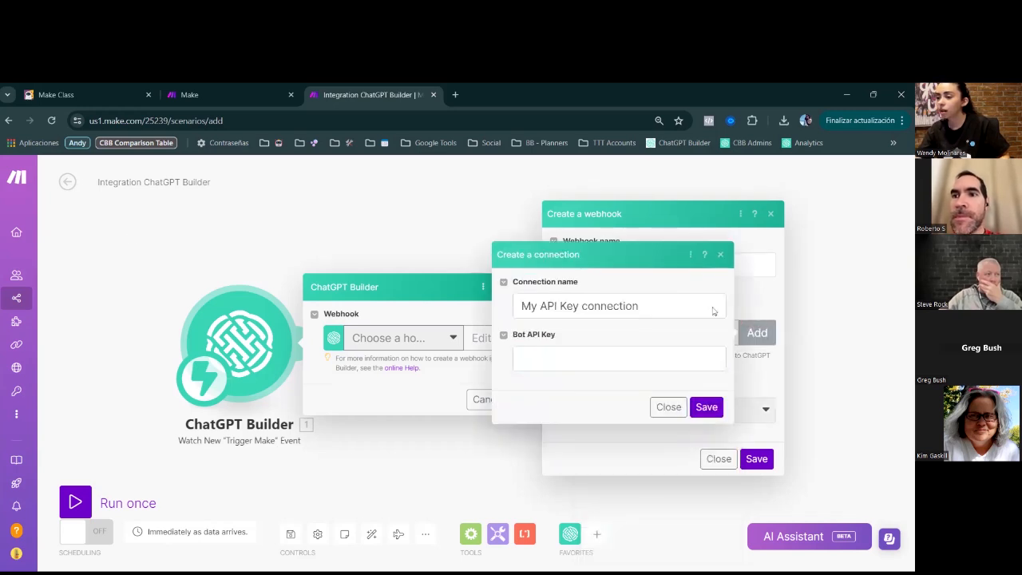
pyautogui.click(548, 305)
pyautogui.tripleClick(548, 305)
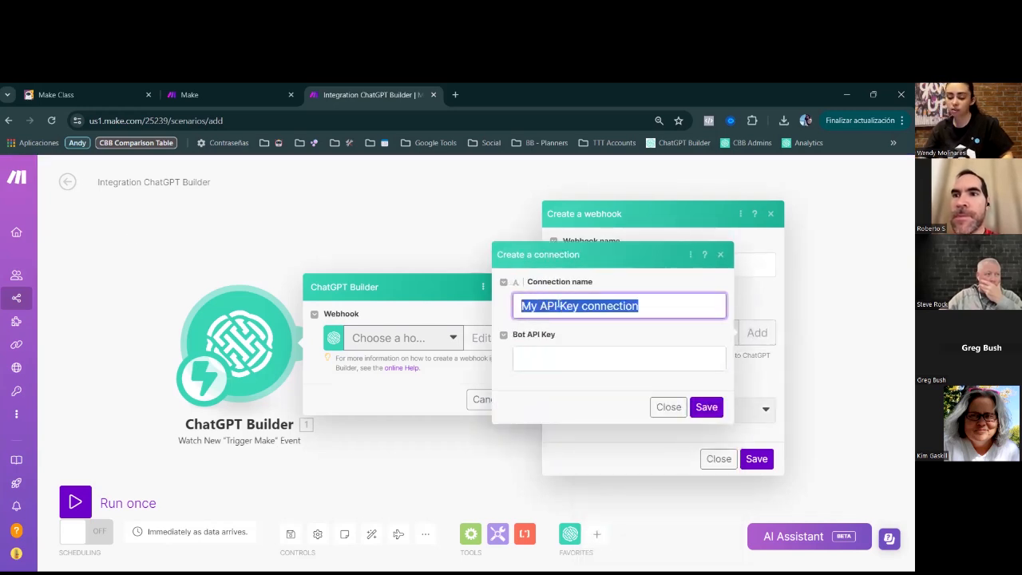
pyautogui.press('BackSpace')
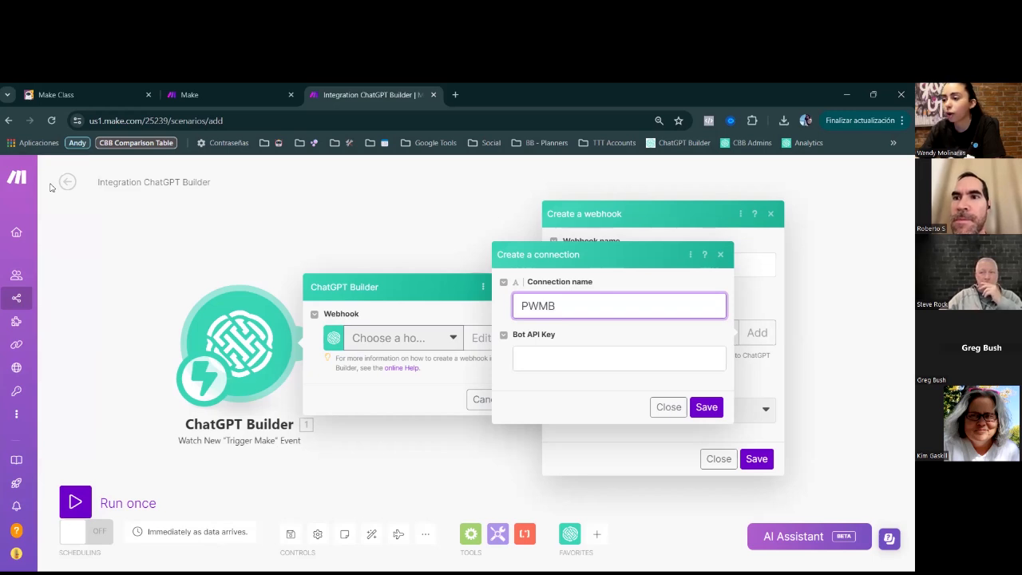
# Step: Open the integration settings in ChatGPT Builder for the API access token, and save the PWMB connection in Make with the bot API key
pyautogui.click(80, 93)
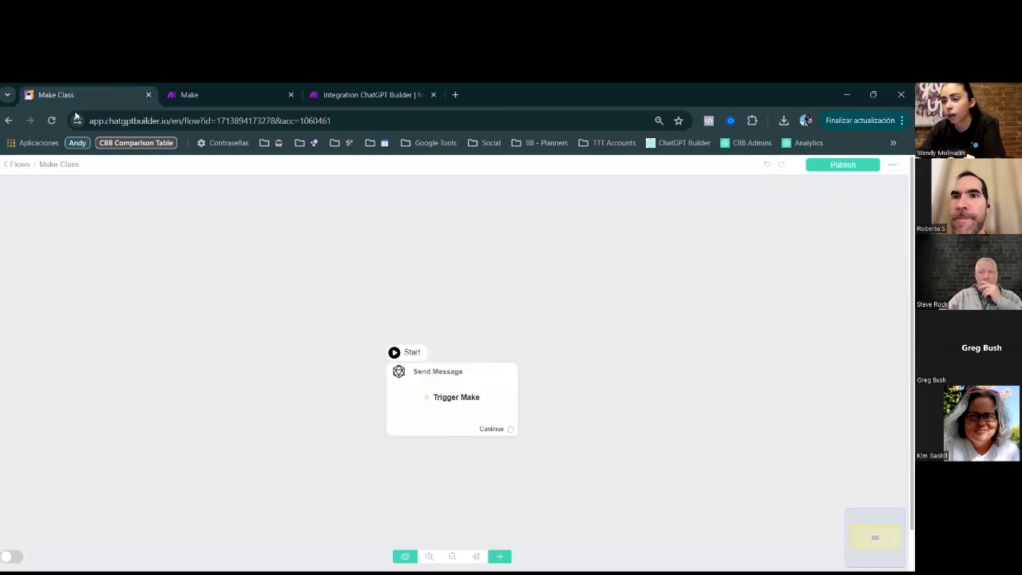
pyautogui.click(5, 165)
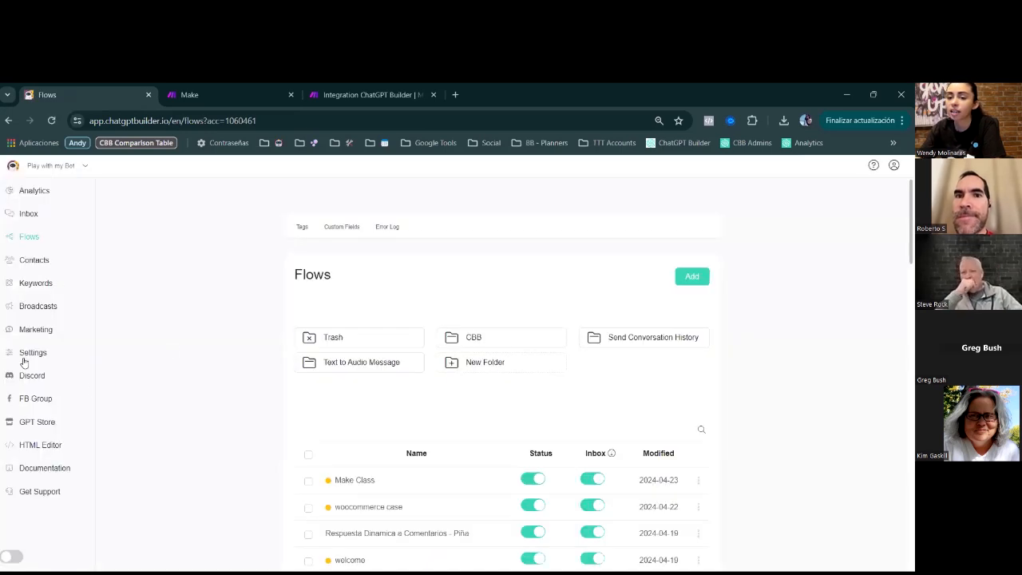
pyautogui.click(24, 358)
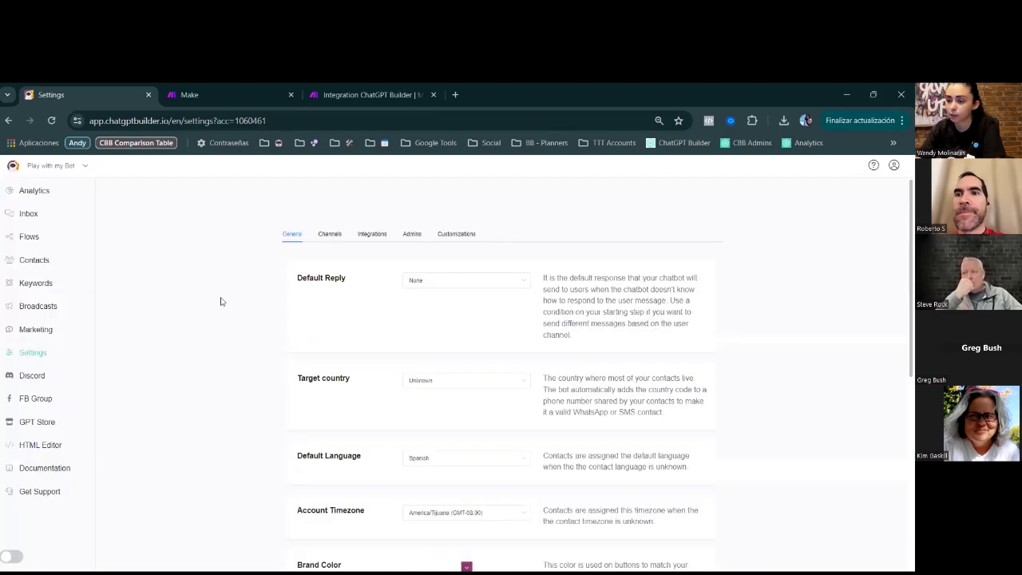
pyautogui.click(372, 236)
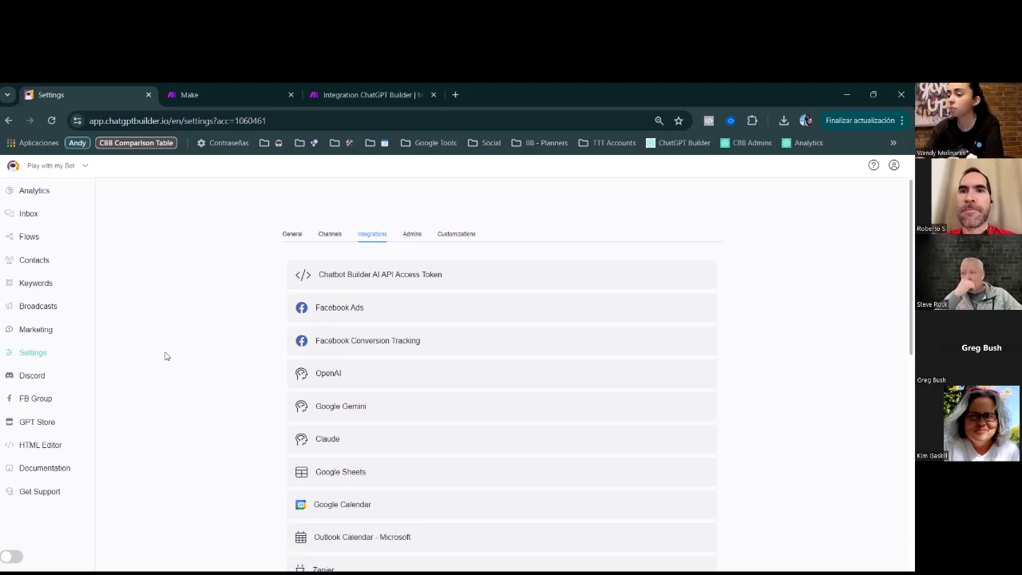
pyautogui.click(366, 89)
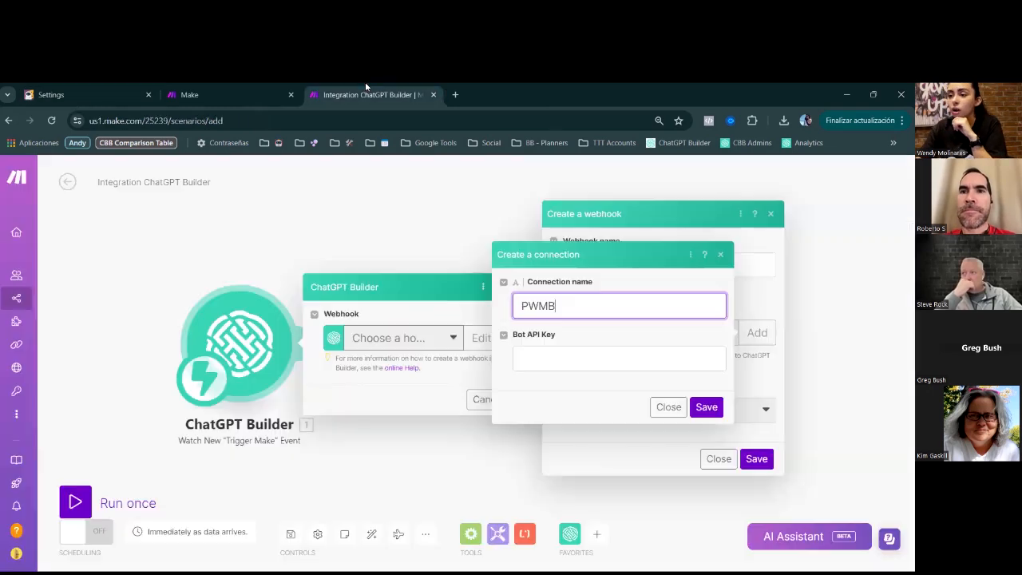
pyautogui.click(590, 362)
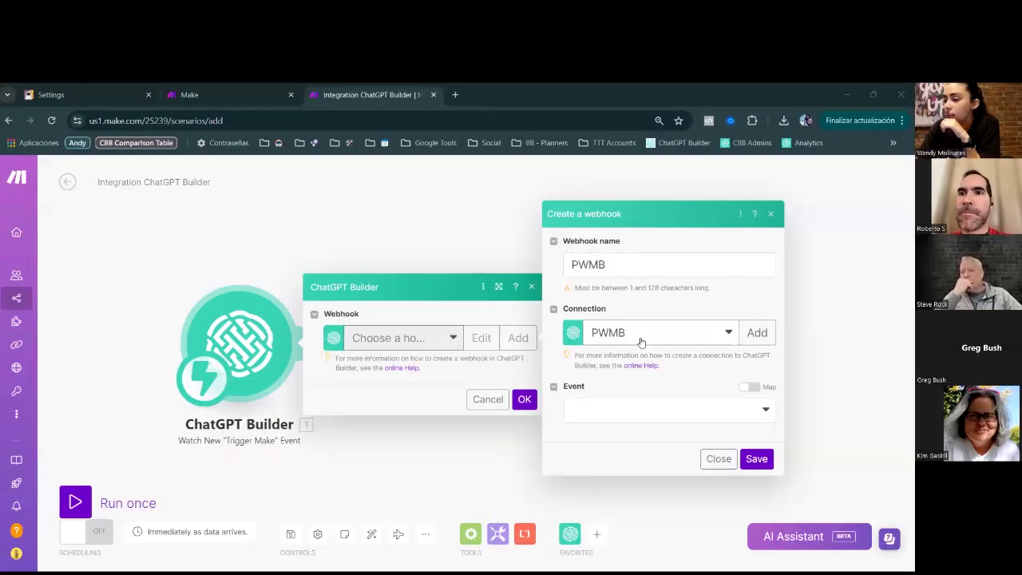
# Step: Review the event choices offered for the PWMB webhook
pyautogui.click(635, 417)
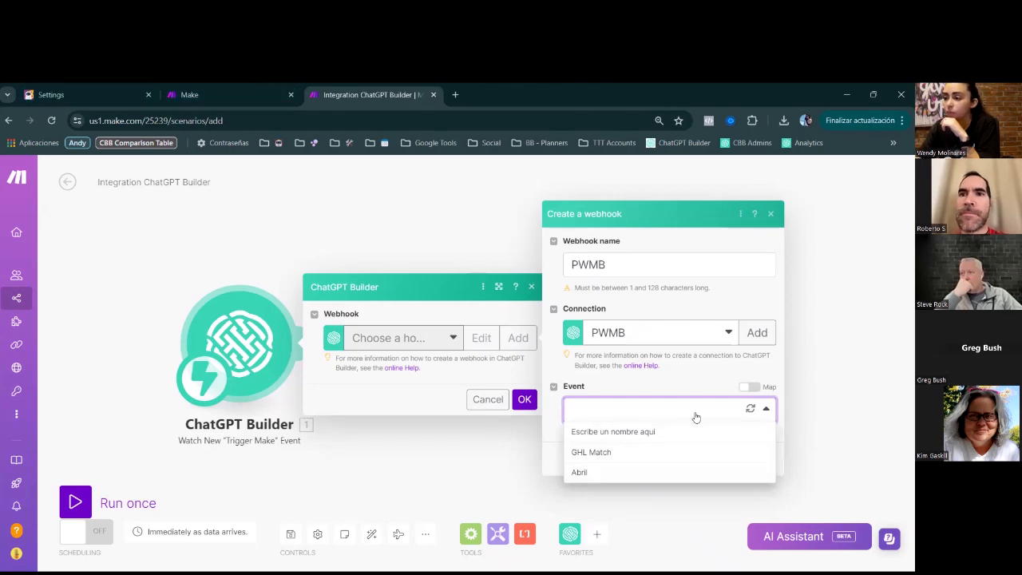
pyautogui.click(697, 388)
pyautogui.click(608, 405)
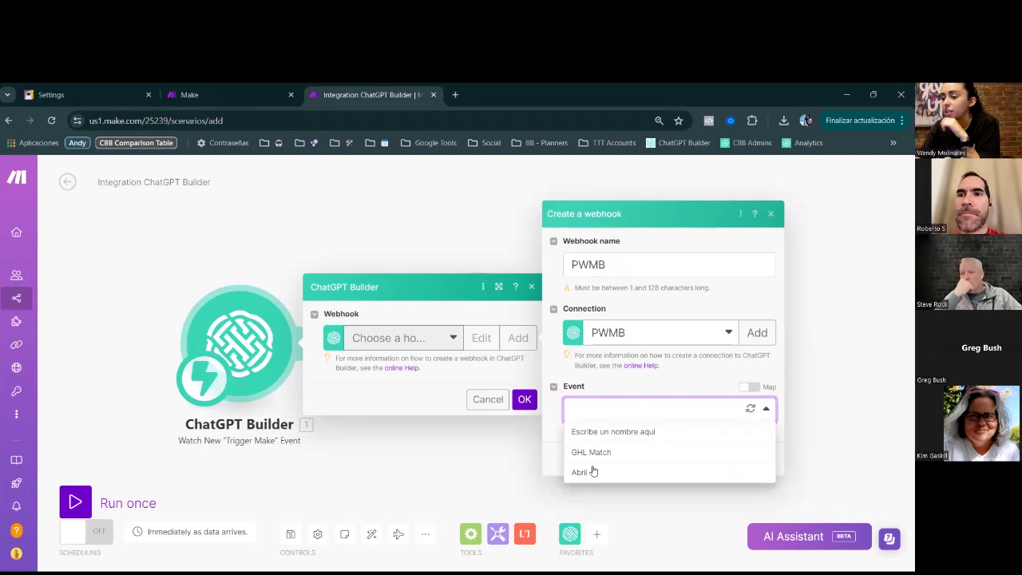
# Step: Return to the Make Class flow in ChatGPT Builder and compare its Trigger Make event choices with the webhook's event list in Make
pyautogui.click(89, 92)
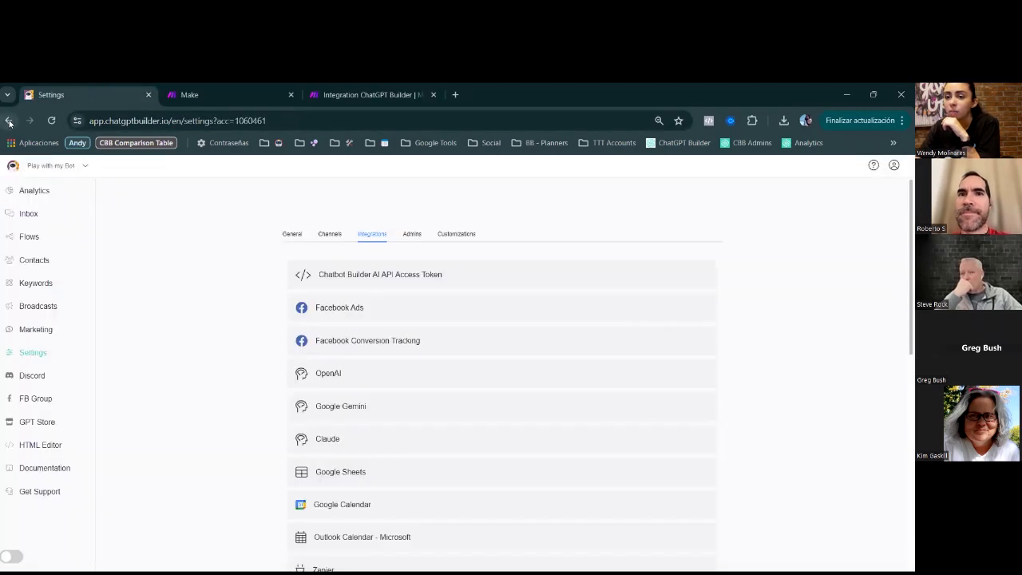
pyautogui.click(9, 121)
pyautogui.click(9, 121)
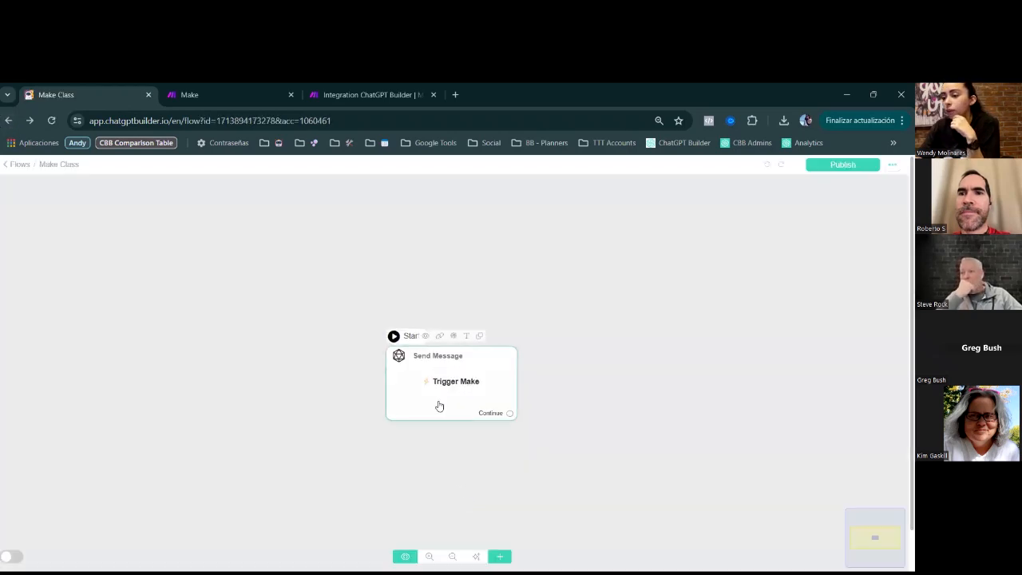
pyautogui.click(440, 407)
pyautogui.click(90, 296)
pyautogui.click(127, 297)
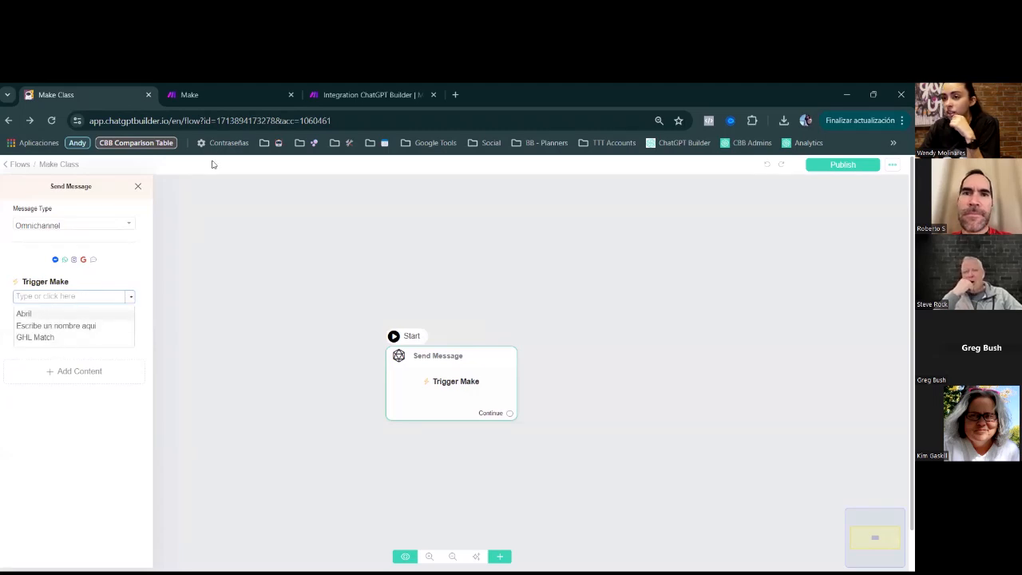
pyautogui.click(373, 90)
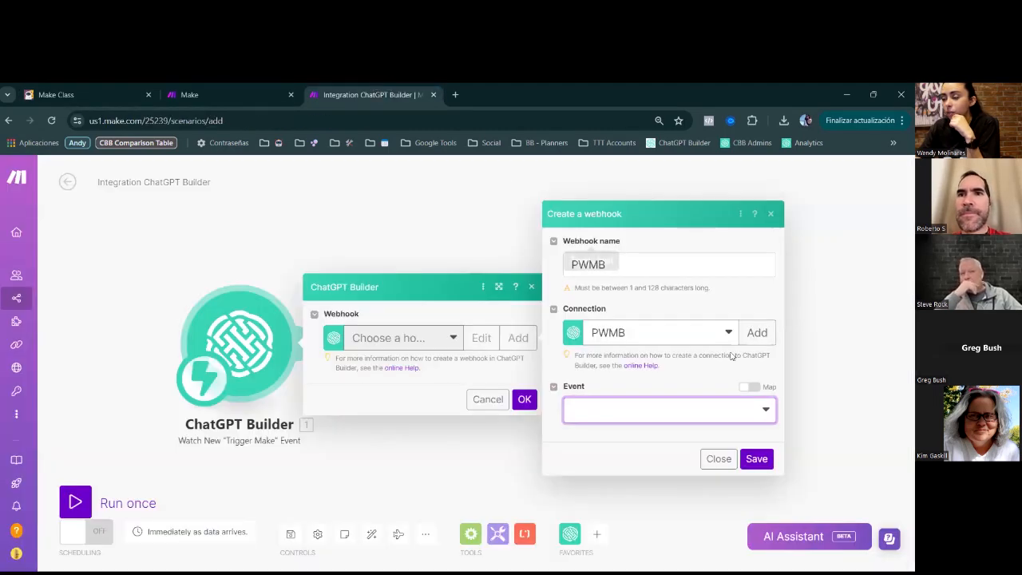
pyautogui.click(751, 412)
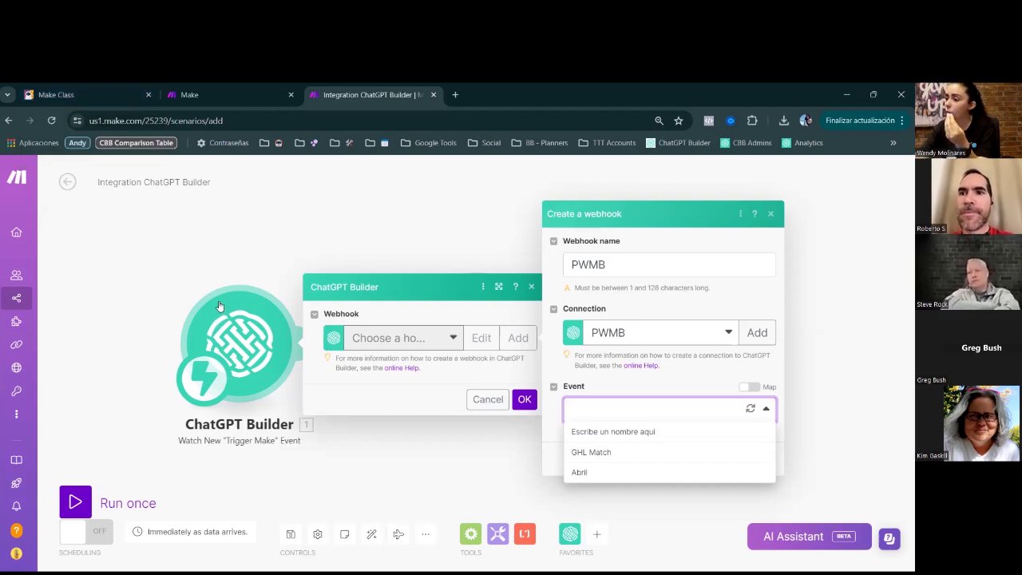
# Step: In the Make Class flow, create a Trigger Make event named "Type a Name Here" in the Send Message block
pyautogui.click(78, 92)
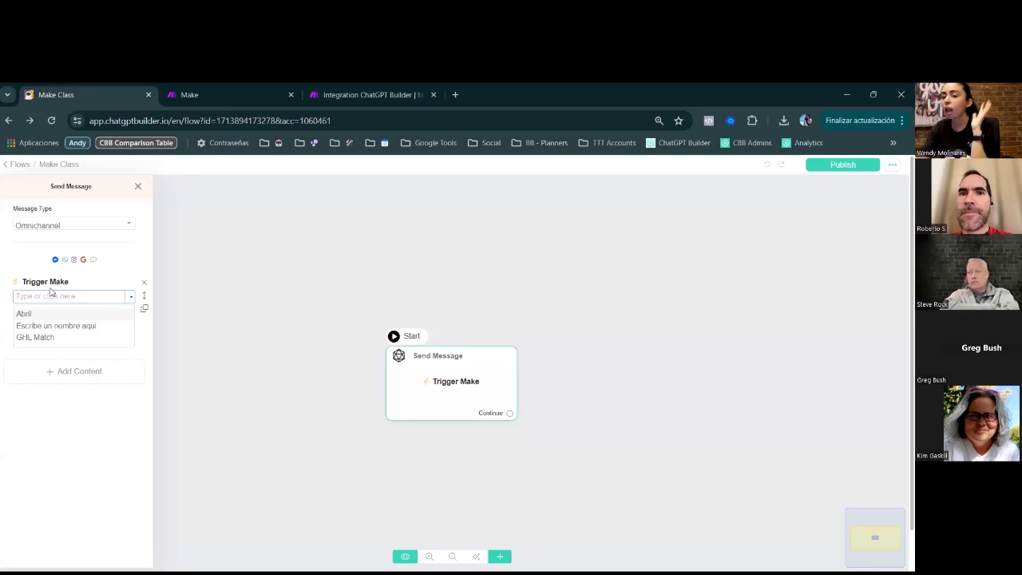
pyautogui.write('l')
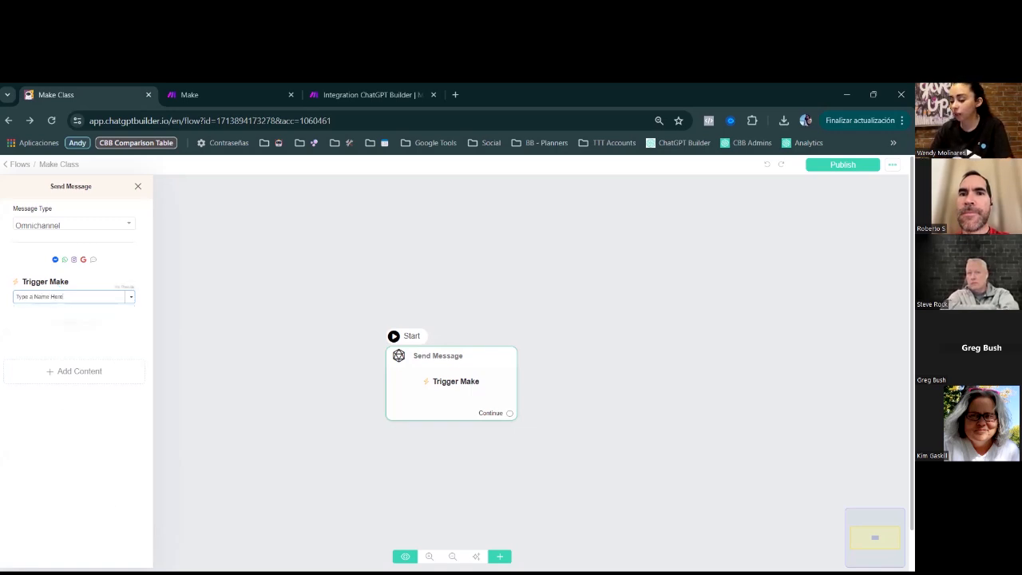
pyautogui.press('Return')
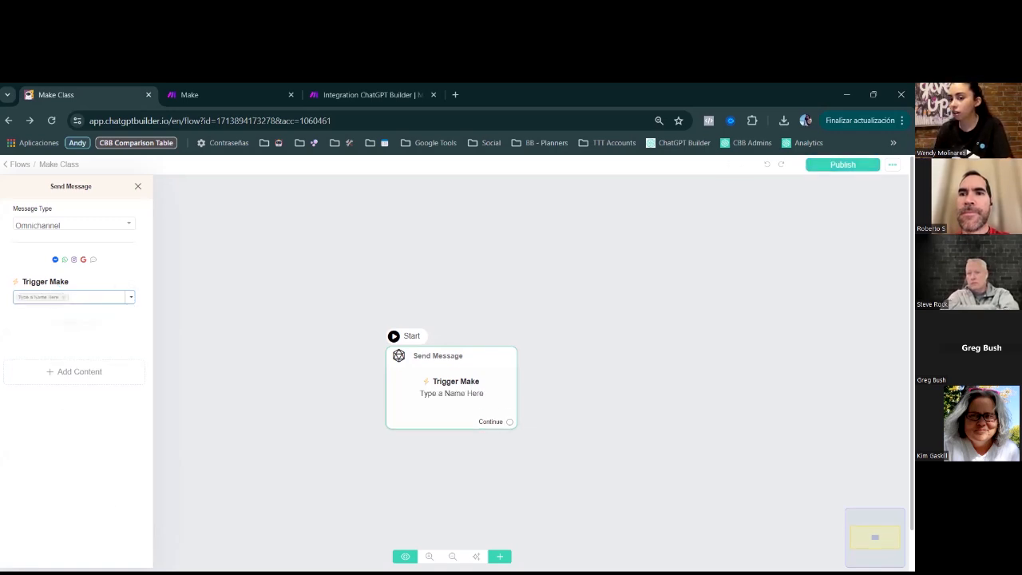
# Step: Back in Make, refresh the webhook's event list, choose "Type a Name Here", and save the webhook and module settings
pyautogui.click(376, 94)
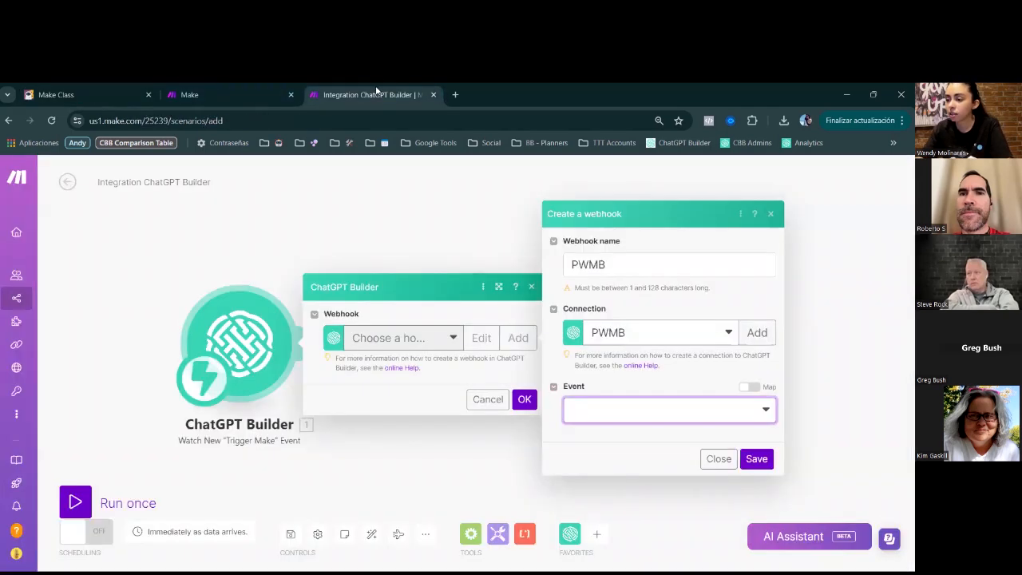
pyautogui.click(755, 412)
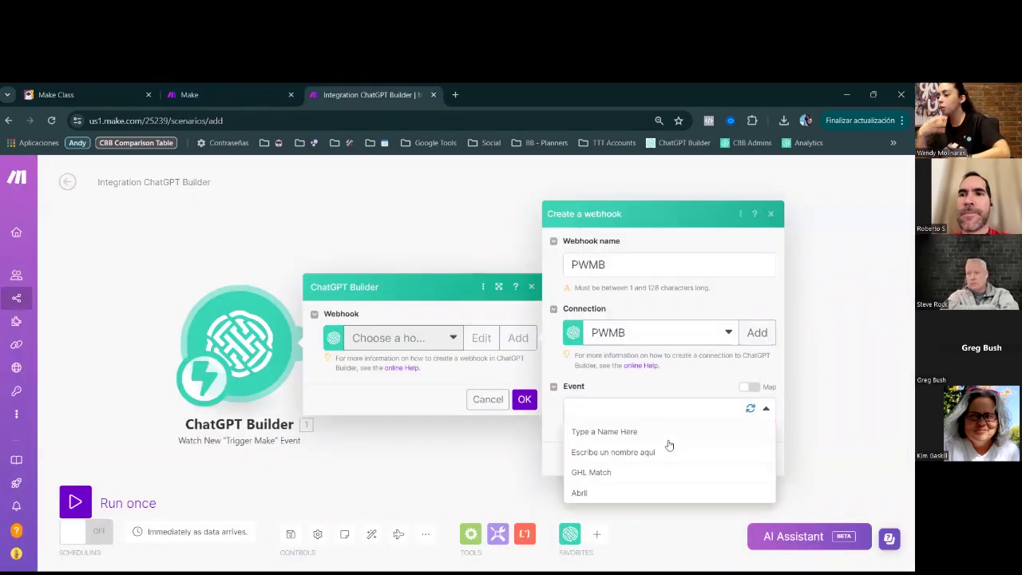
pyautogui.click(600, 431)
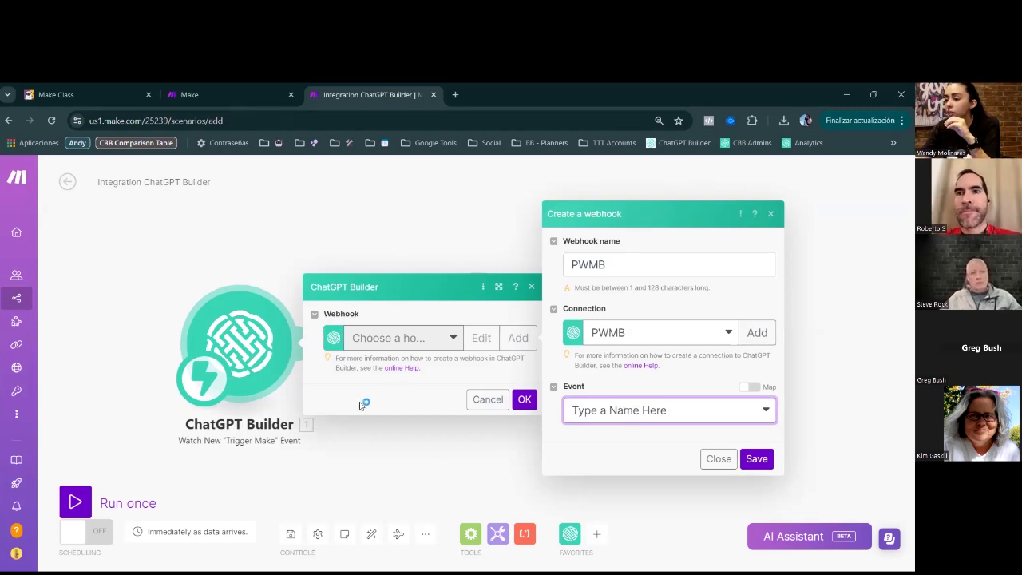
pyautogui.click(753, 462)
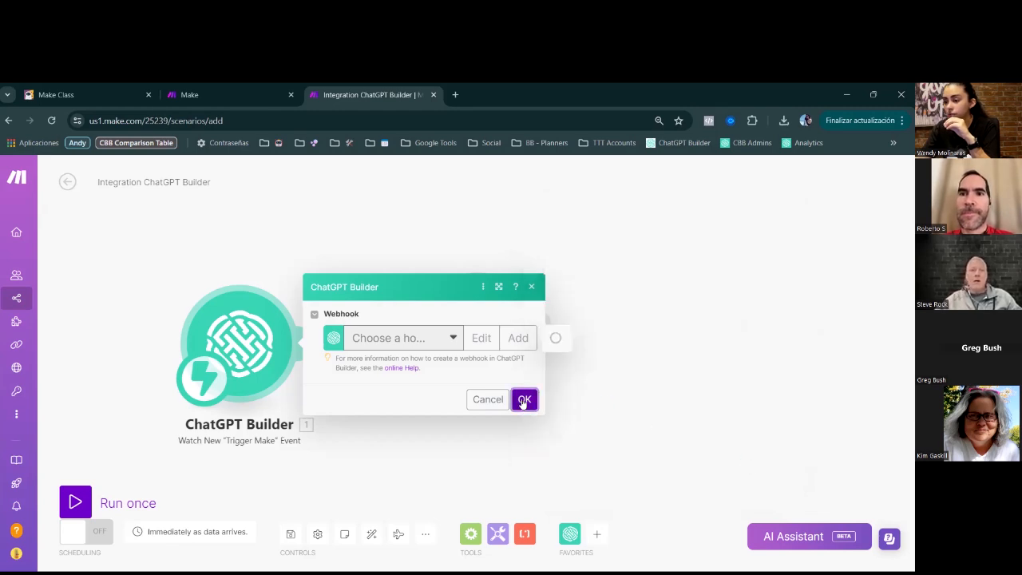
pyautogui.click(524, 423)
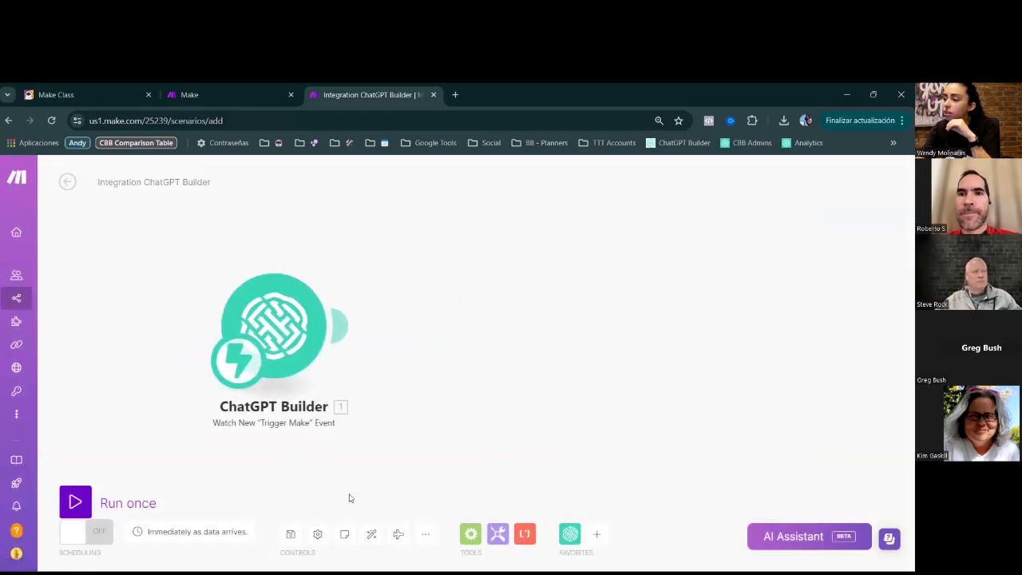
# Step: Run the Make scenario once and trigger its event by previewing the Make Class flow's Send Message block in ChatGPT Builder's webchat
pyautogui.click(78, 502)
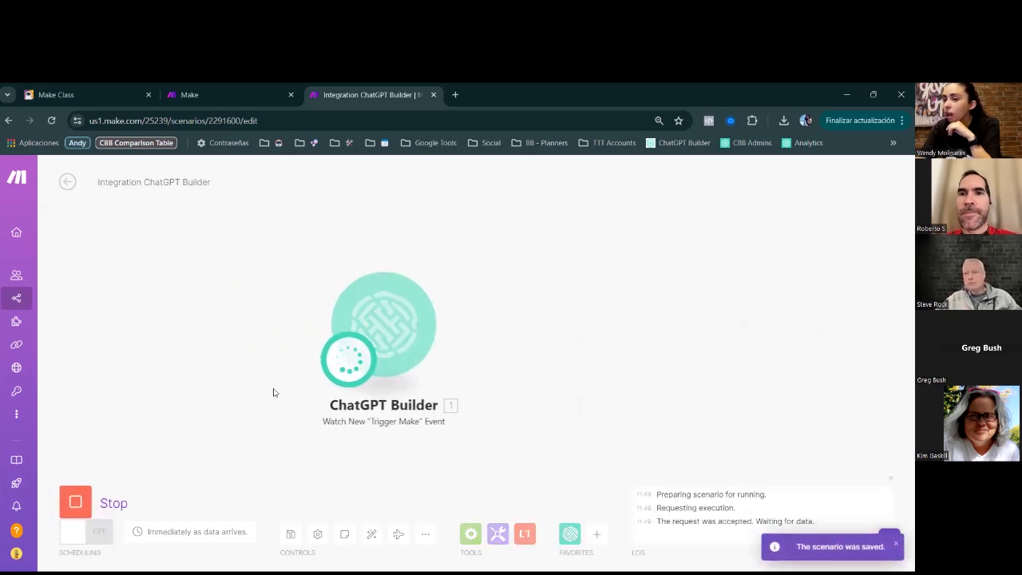
pyautogui.click(122, 93)
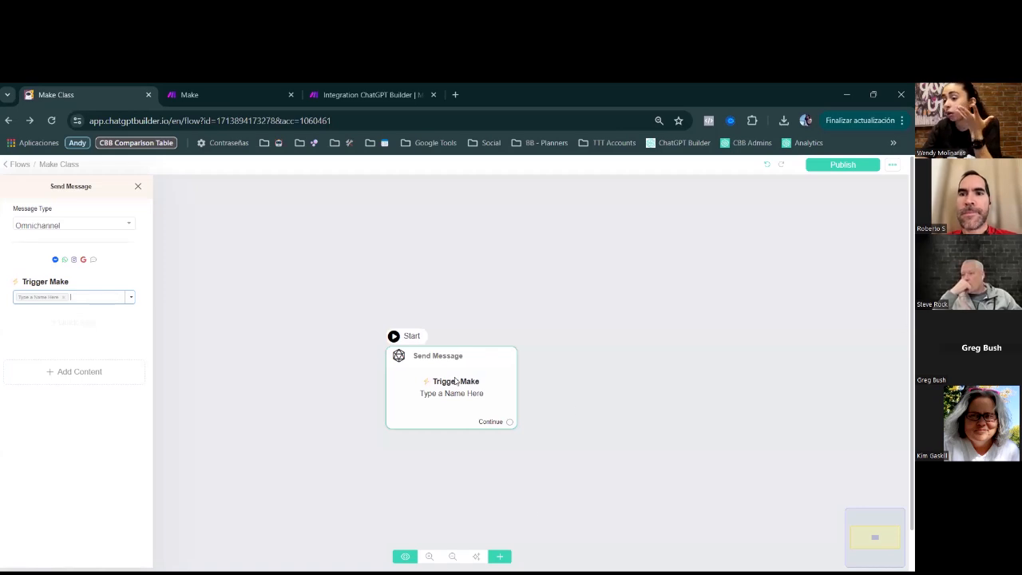
pyautogui.click(523, 359)
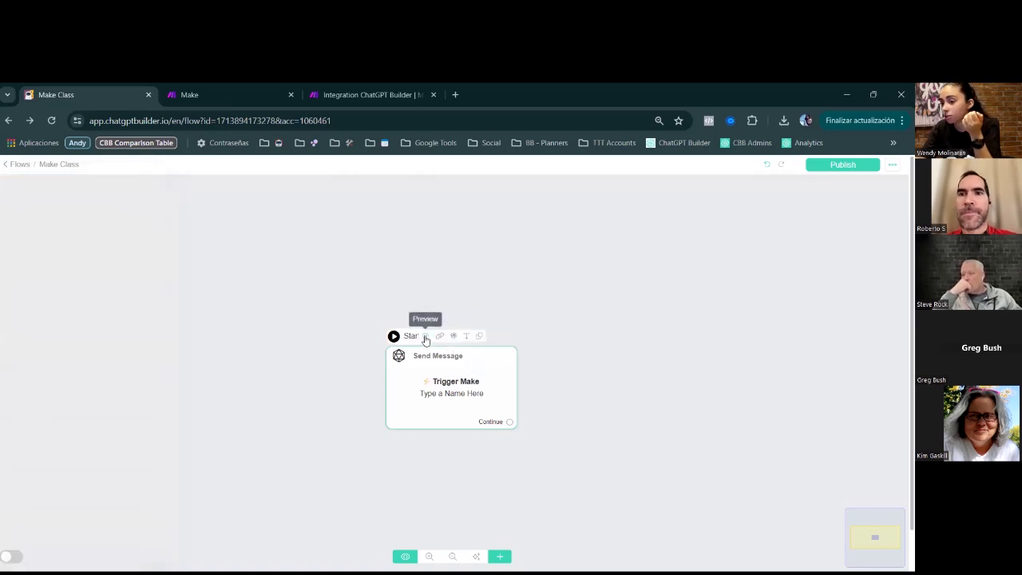
pyautogui.click(427, 337)
pyautogui.click(505, 397)
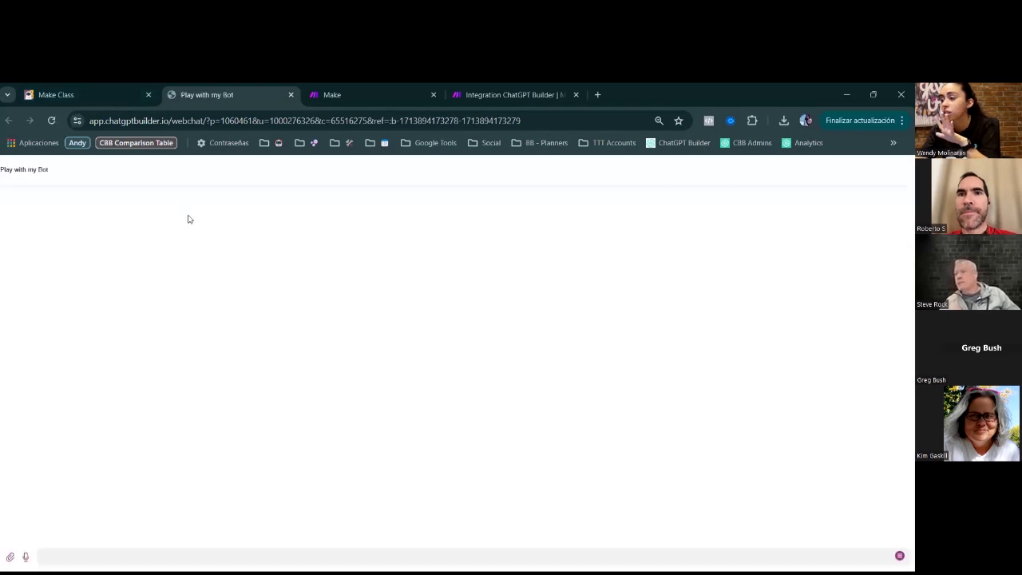
pyautogui.click(70, 93)
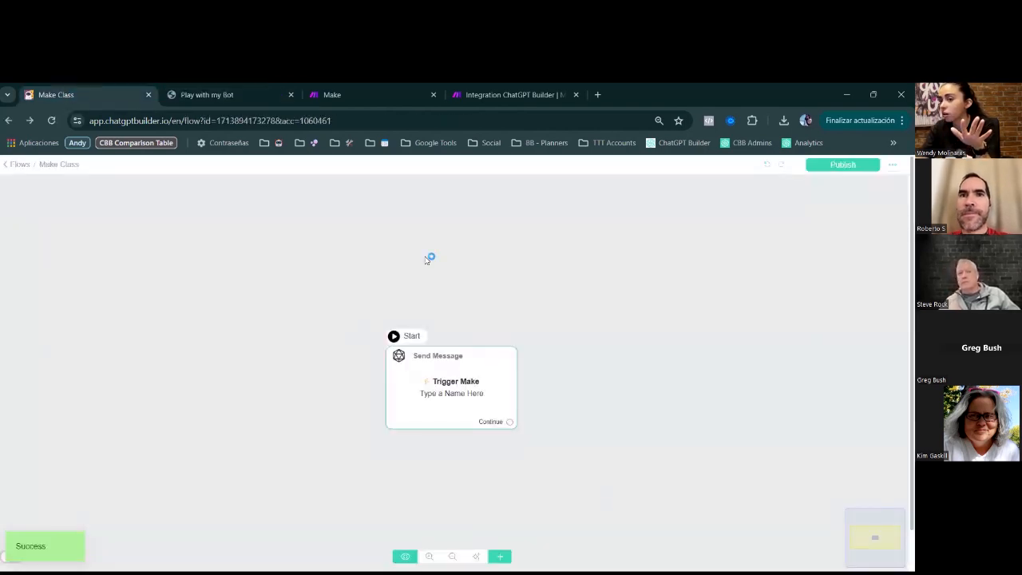
pyautogui.click(214, 95)
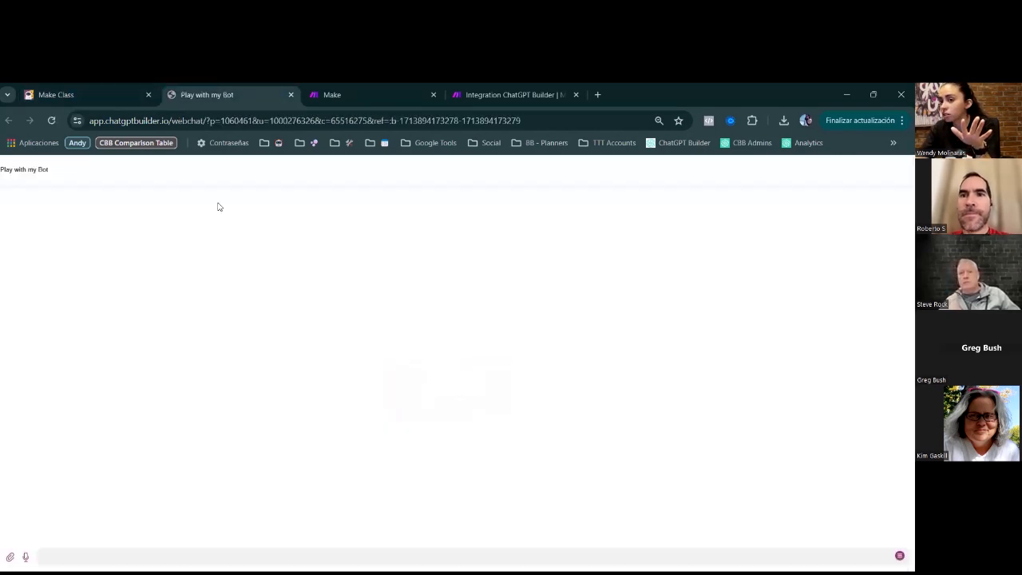
# Step: Return to the Make scenario and examine the run's output bundle, expanding the user data and custom fields collections
pyautogui.click(501, 90)
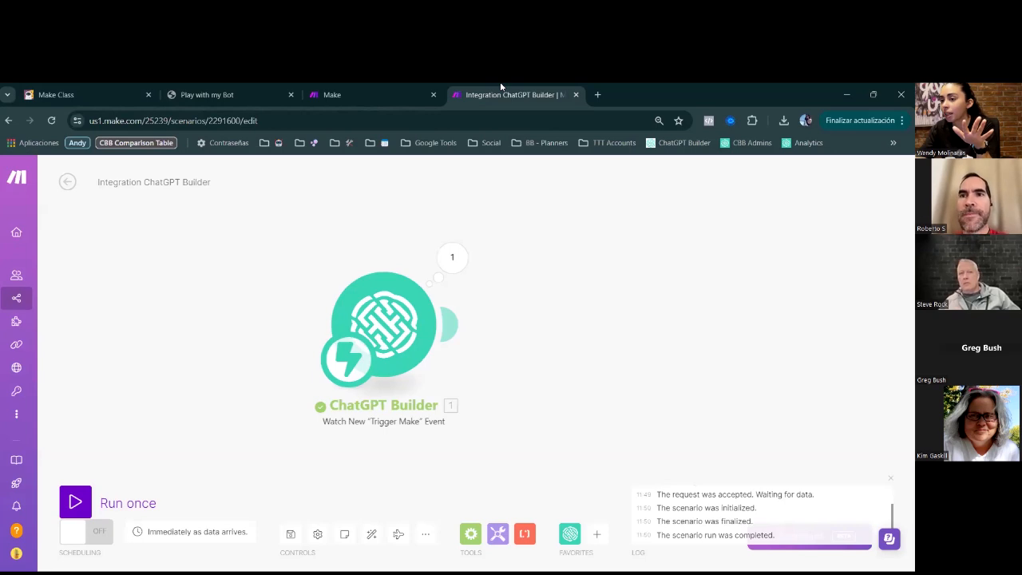
pyautogui.click(450, 260)
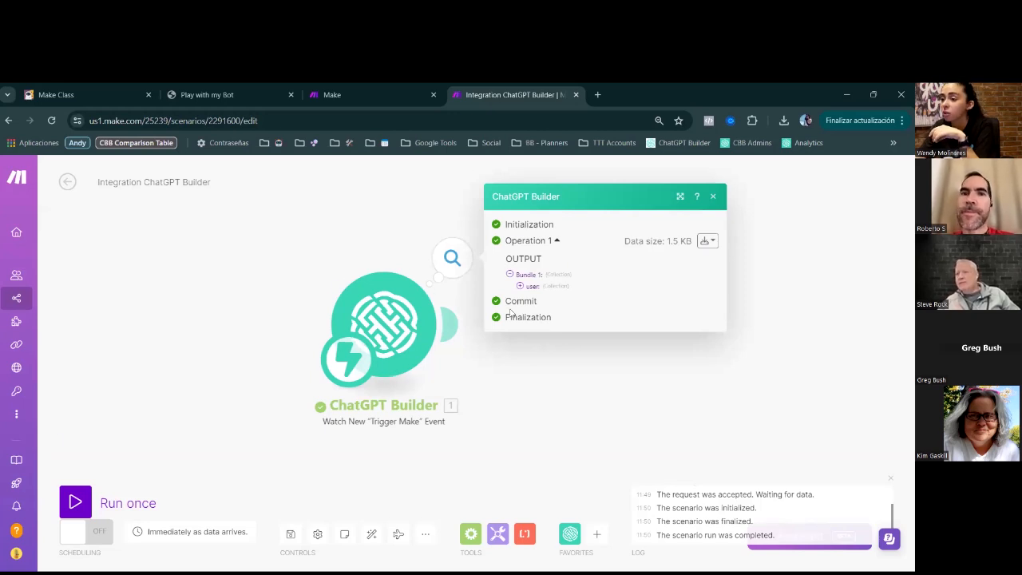
pyautogui.click(520, 286)
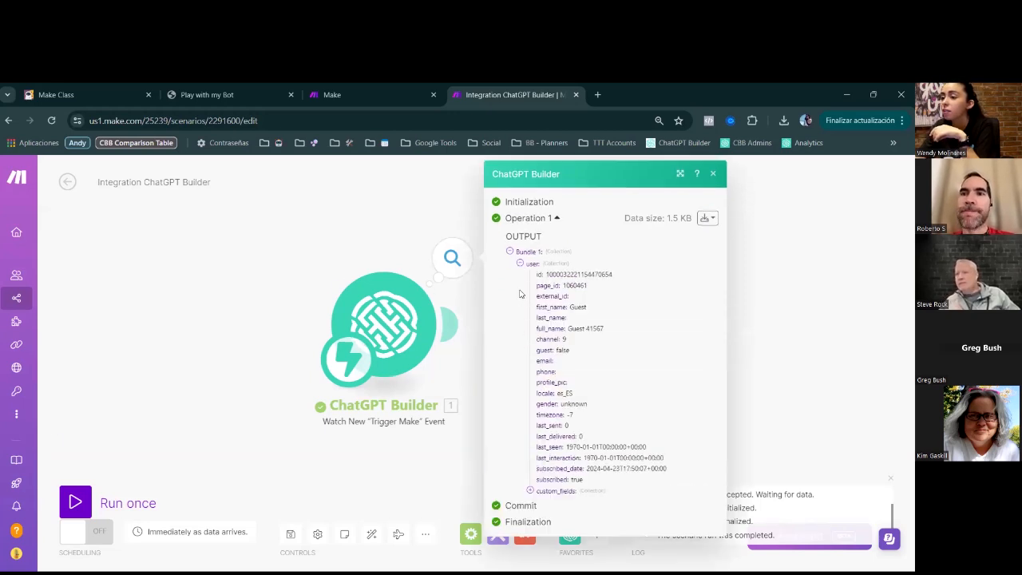
pyautogui.click(531, 490)
pyautogui.scroll(-10, 554, 476)
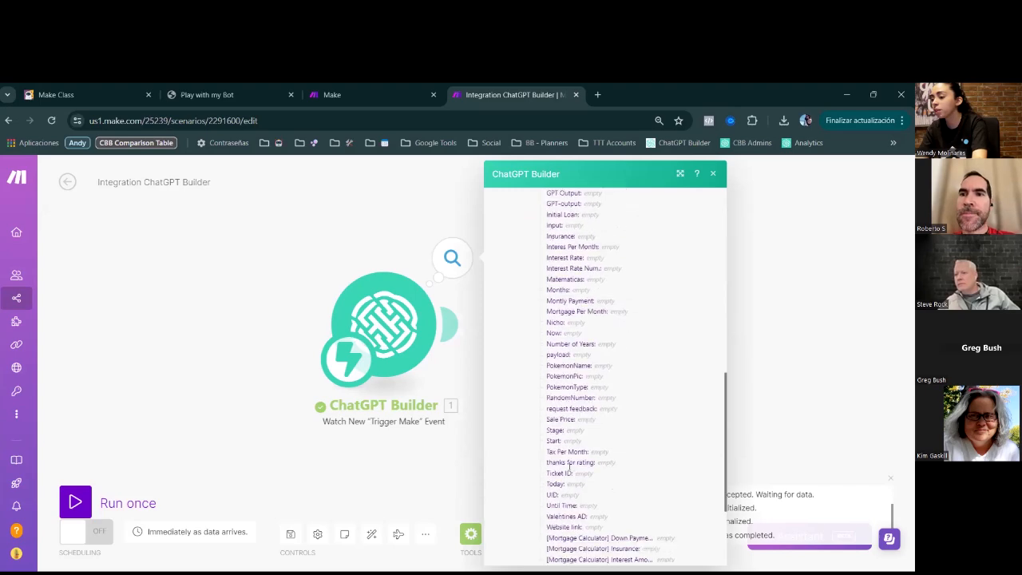
pyautogui.scroll(10, 569, 467)
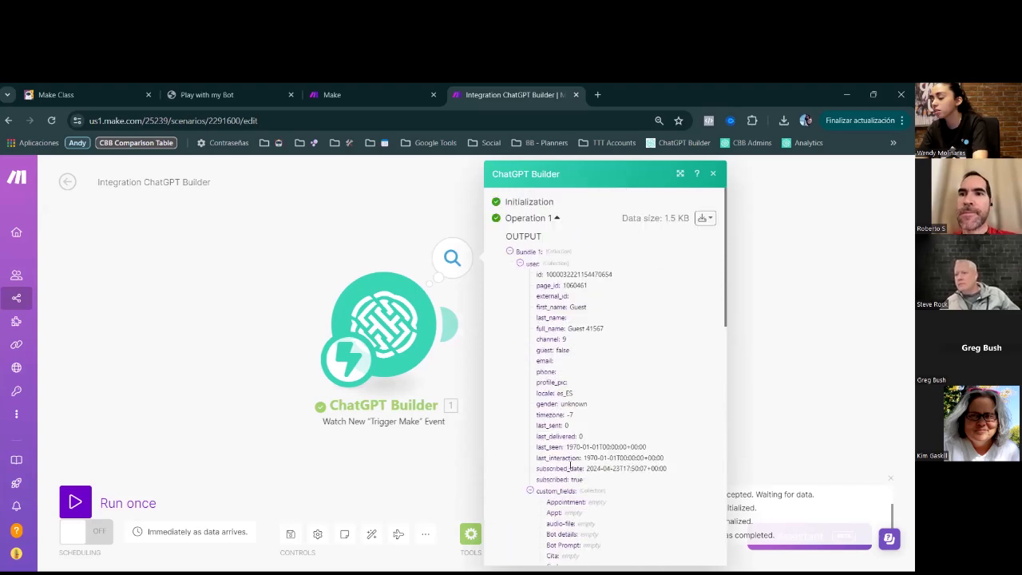
pyautogui.scroll(-5, 619, 411)
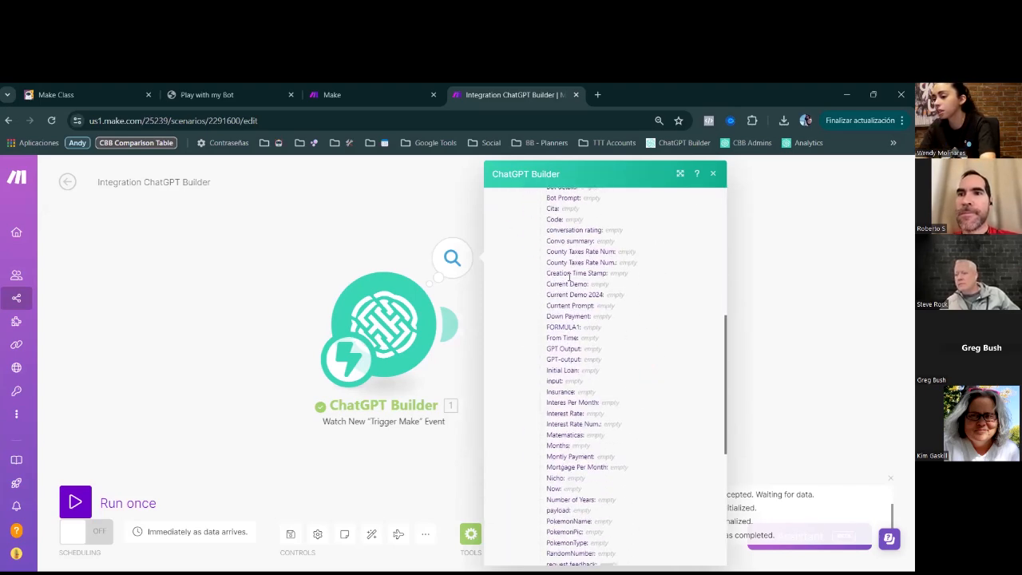
pyautogui.rightClick(588, 406)
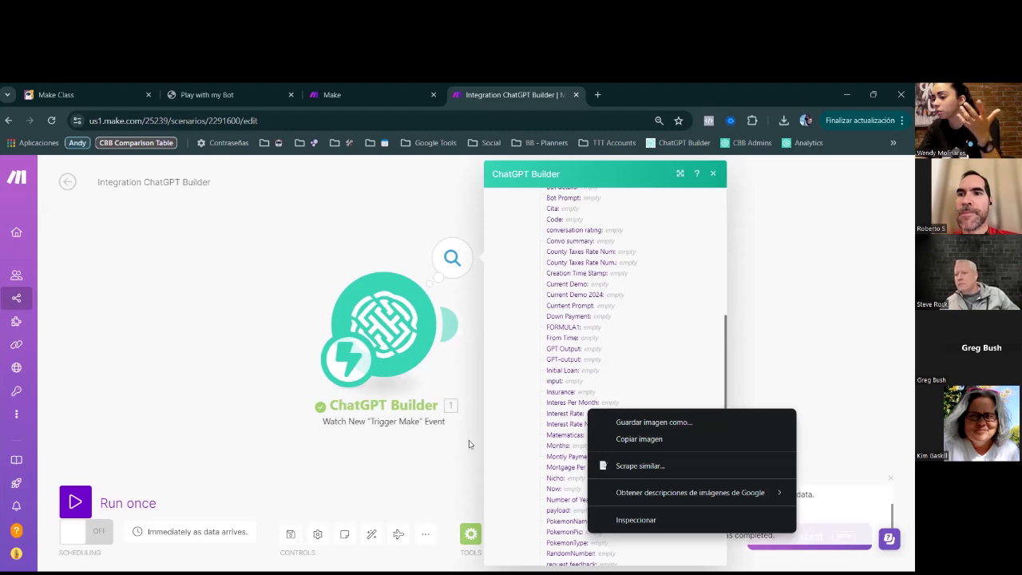
pyautogui.click(591, 364)
pyautogui.scroll(-5, 588, 365)
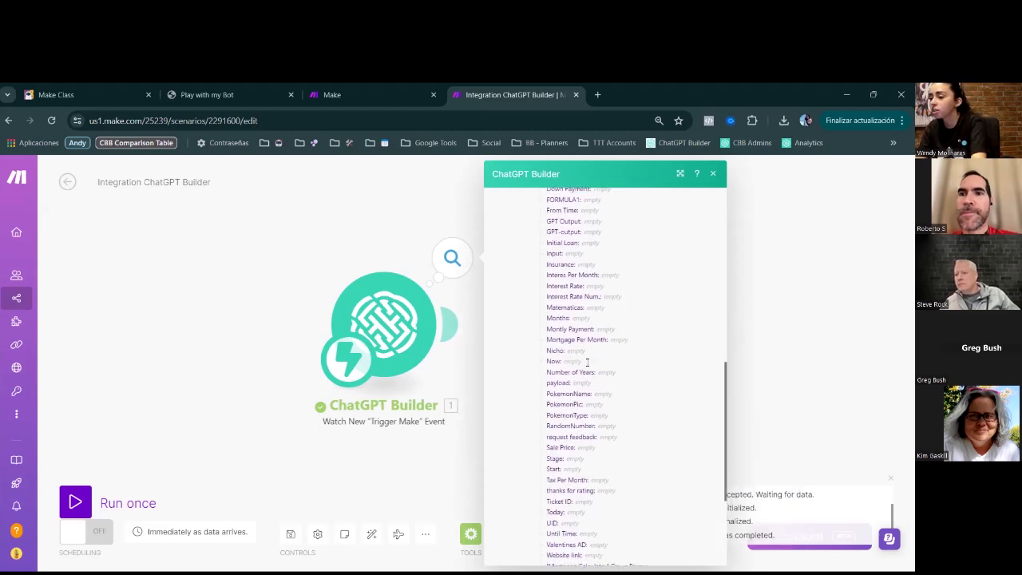
# Step: Collapse the custom fields collection in the run output, move the ChatGPT Builder module to free space after it, and close the output
pyautogui.scroll(6, 589, 363)
pyautogui.scroll(3, 588, 363)
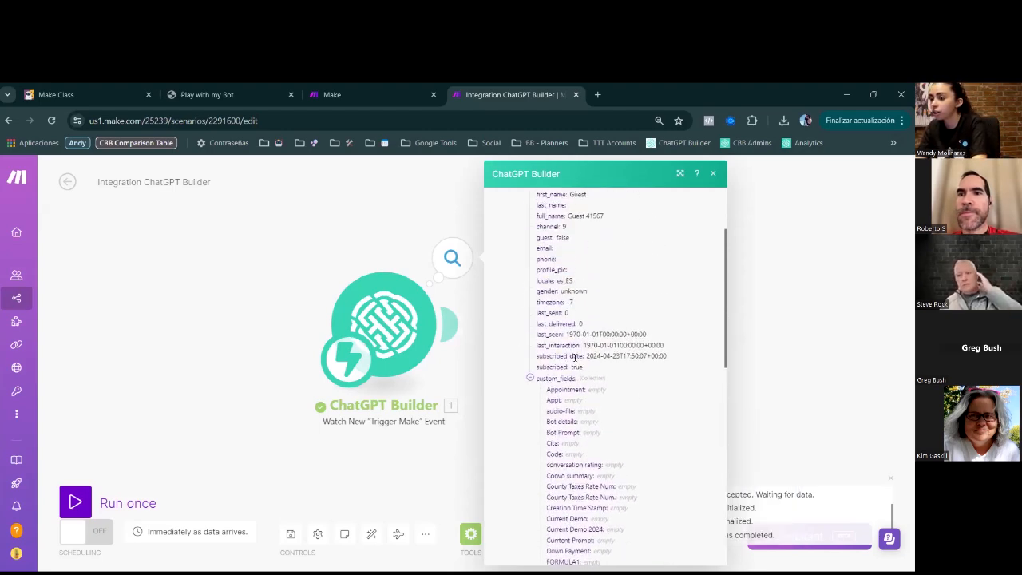
pyautogui.click(531, 381)
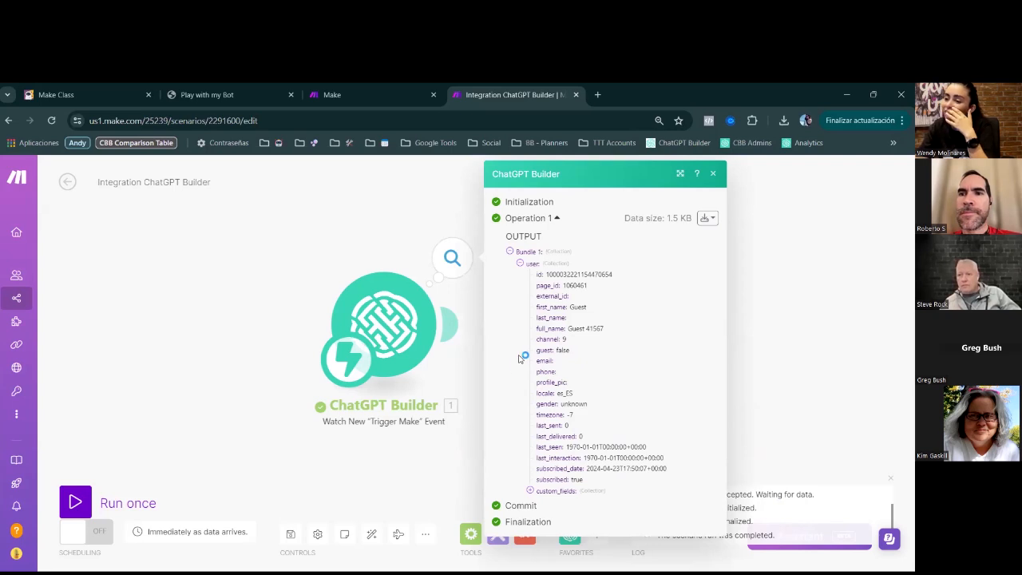
pyautogui.moveTo(361, 321); pyautogui.dragTo(189, 330)
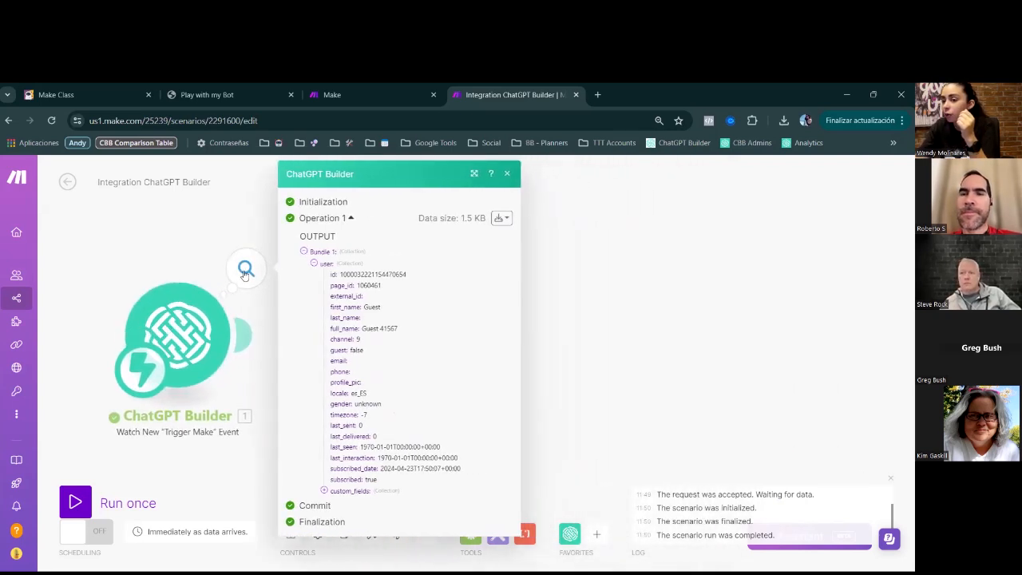
pyautogui.click(600, 343)
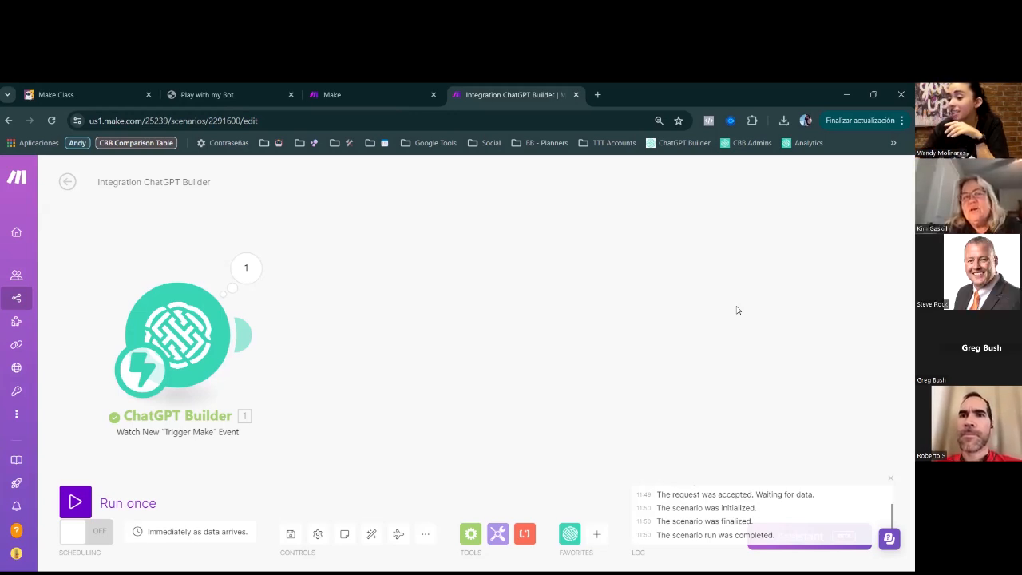
# Step: Browse the list of all apps that can be added to the scenario
pyautogui.click(595, 536)
pyautogui.scroll(-4, 639, 435)
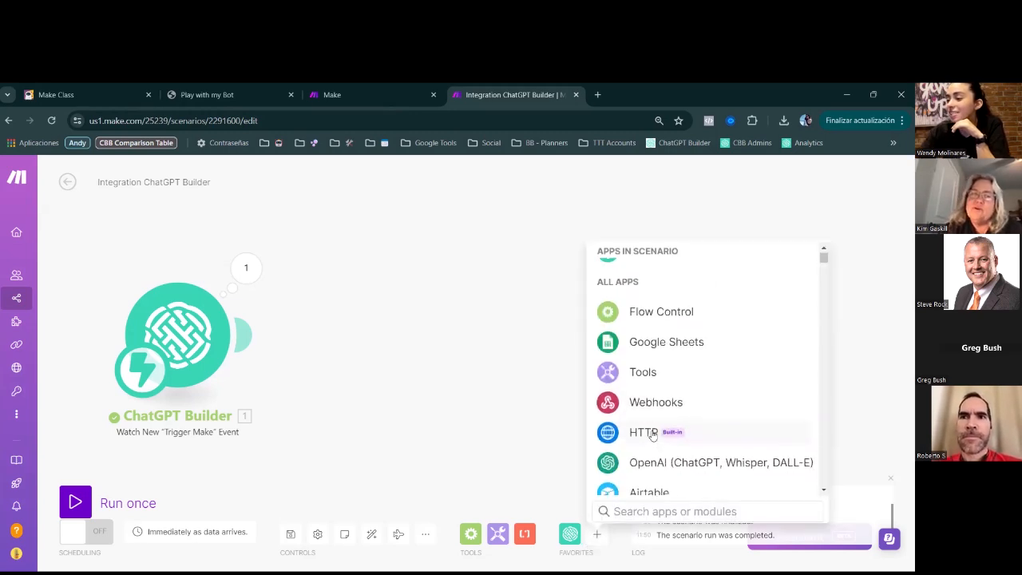
pyautogui.scroll(-5, 653, 435)
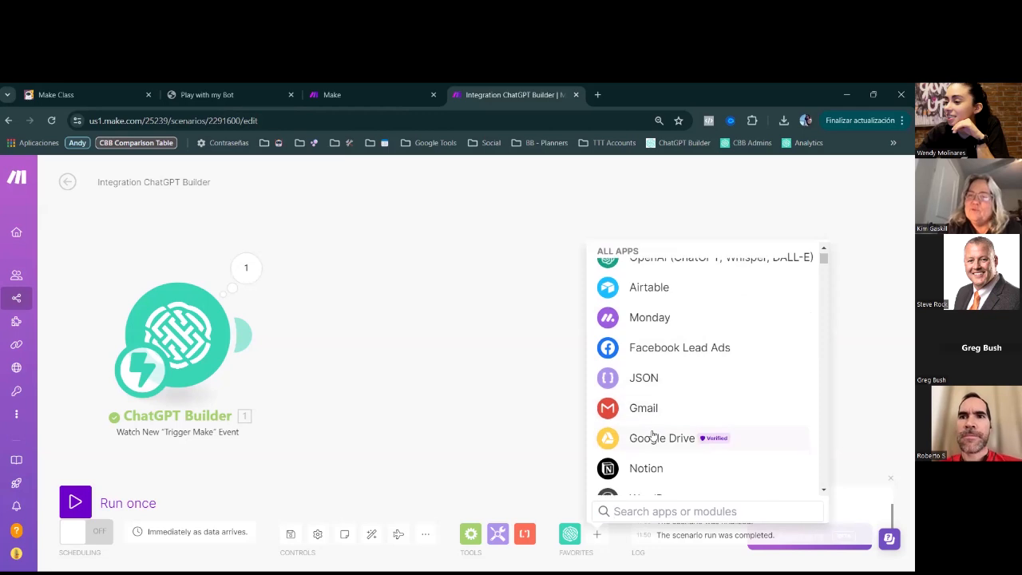
pyautogui.scroll(-3, 652, 435)
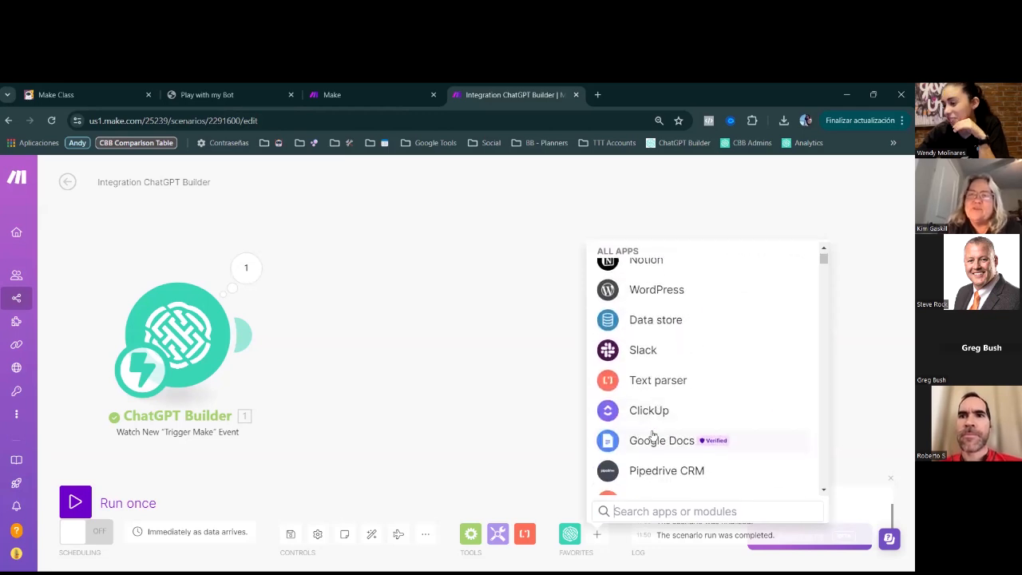
pyautogui.scroll(-7, 653, 435)
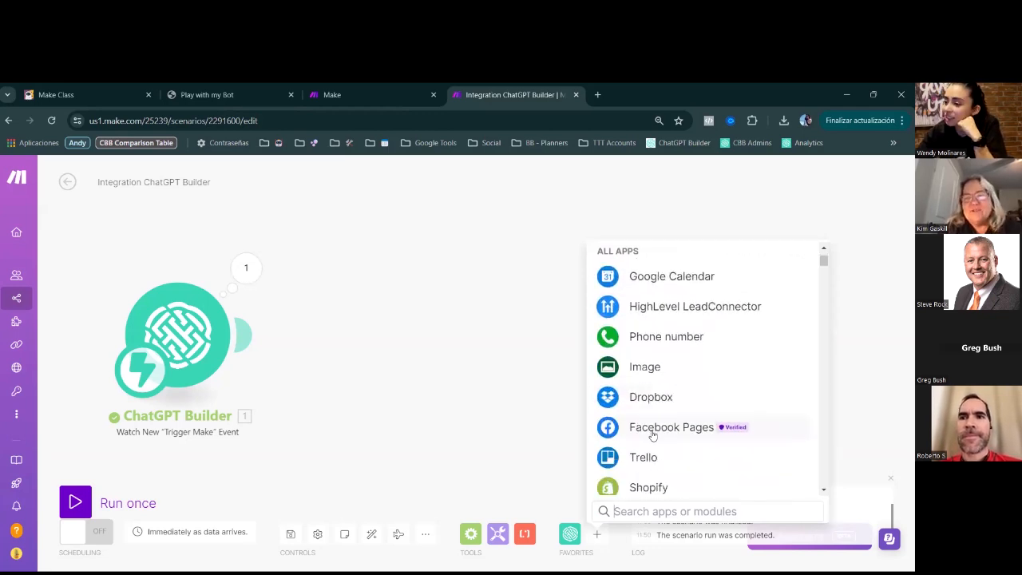
pyautogui.scroll(-6, 653, 435)
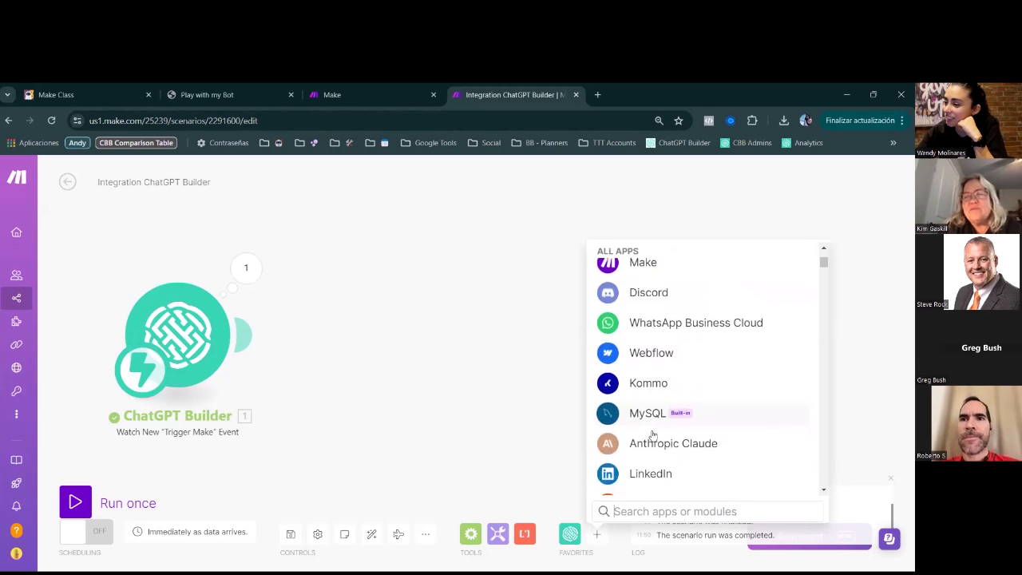
pyautogui.scroll(-6, 653, 432)
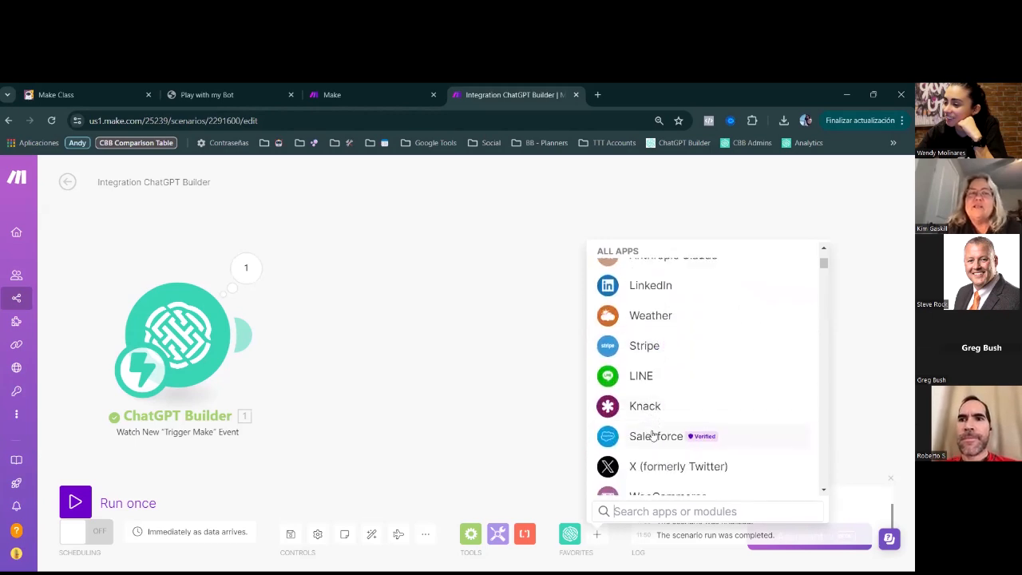
pyautogui.scroll(-2, 652, 435)
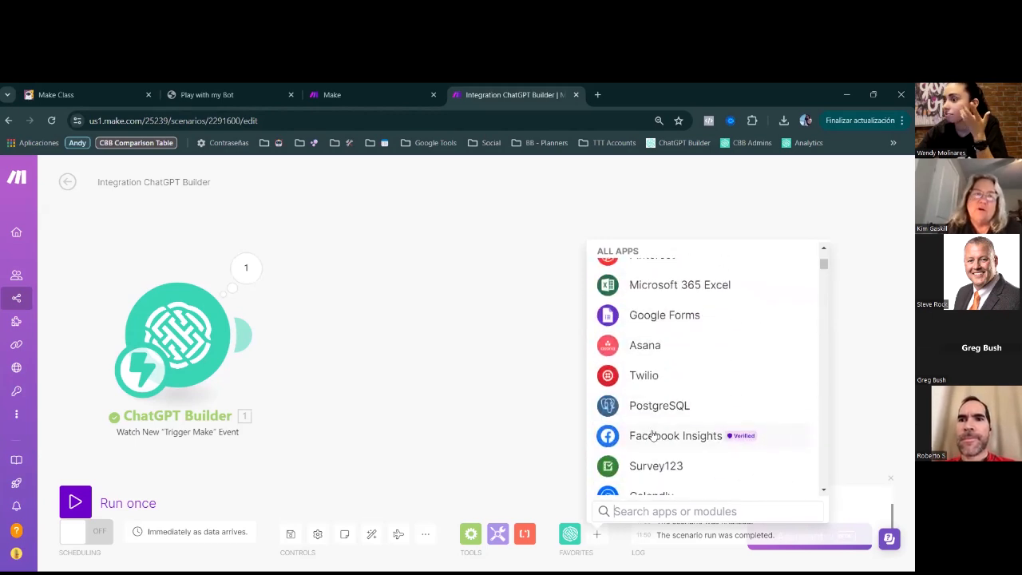
pyautogui.scroll(-3, 652, 435)
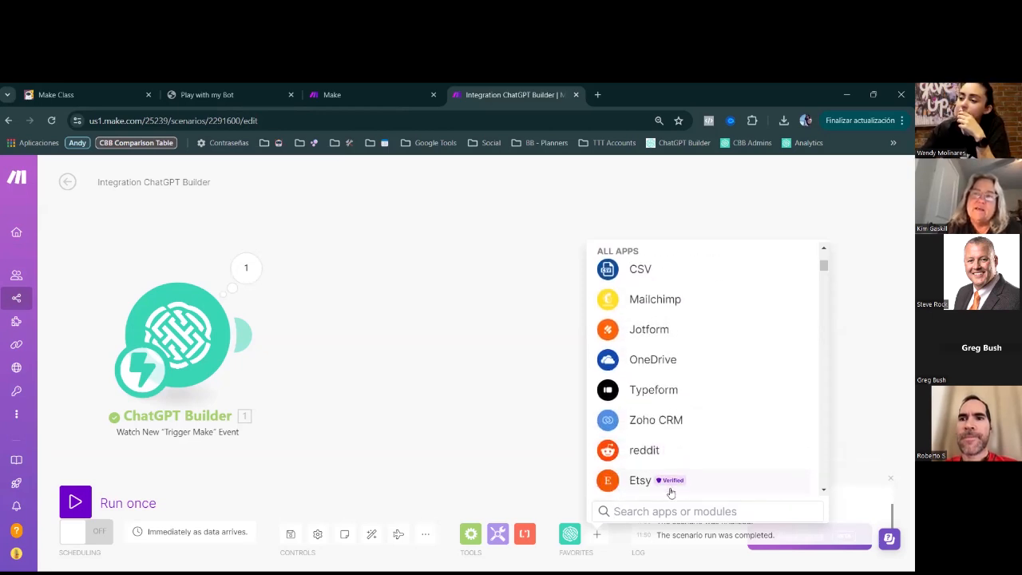
pyautogui.scroll(-10, 670, 493)
pyautogui.scroll(-3, 707, 418)
pyautogui.scroll(6, 707, 419)
pyautogui.scroll(-15, 707, 419)
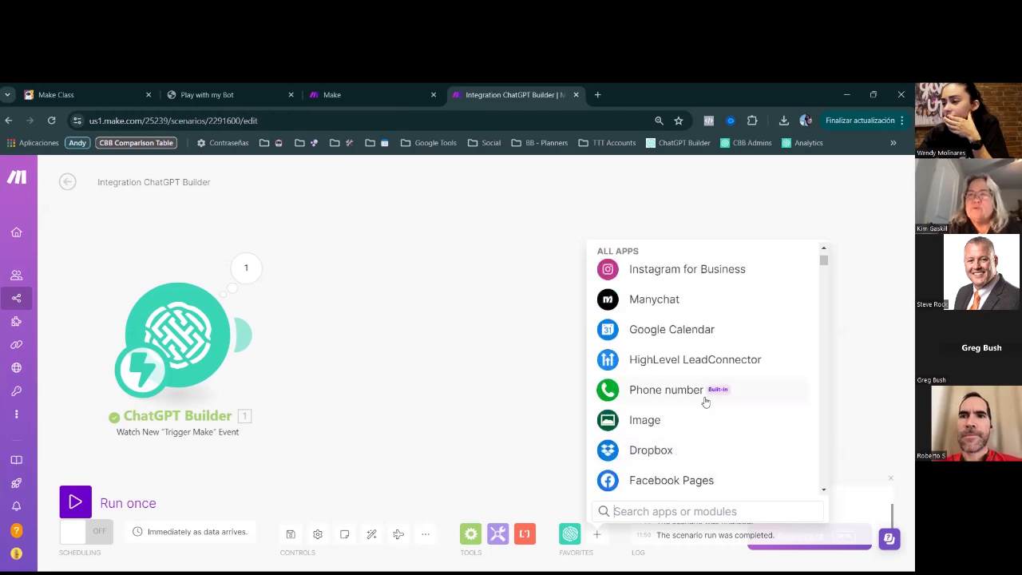
pyautogui.scroll(10, 706, 402)
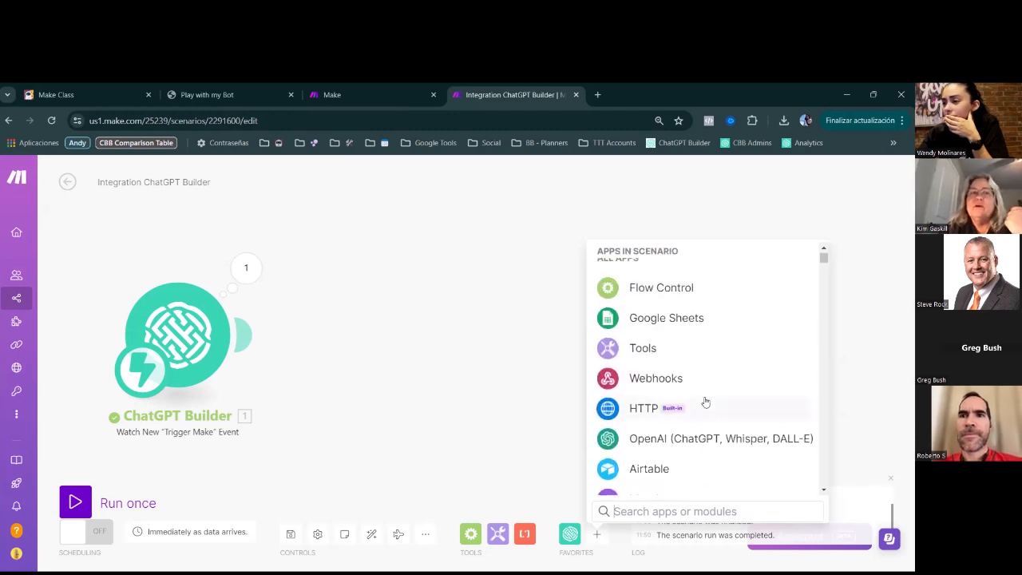
pyautogui.scroll(2, 706, 402)
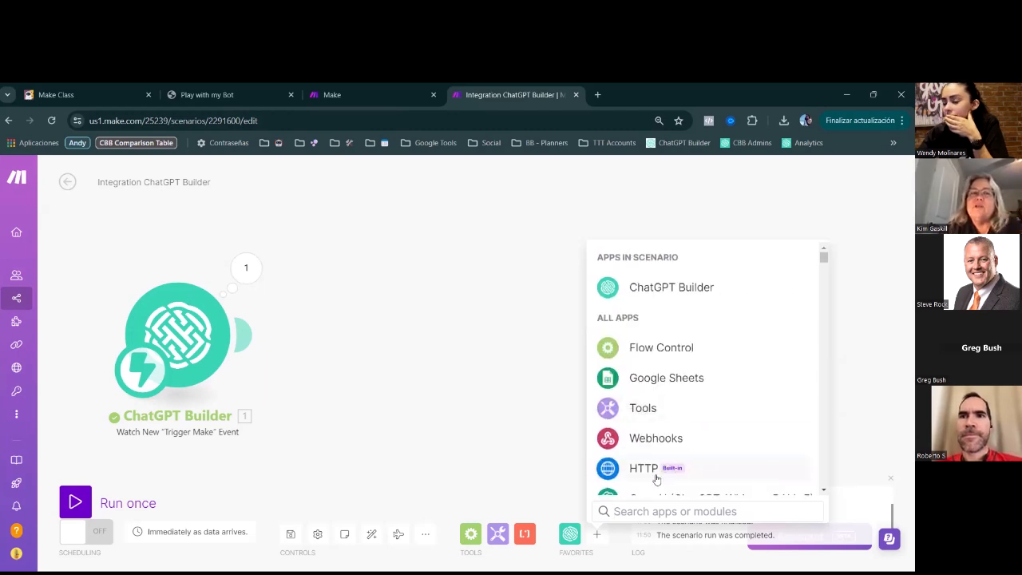
# Step: Search the apps for "sla" and add Slack's Search for Message module to the scenario
pyautogui.write('sla')
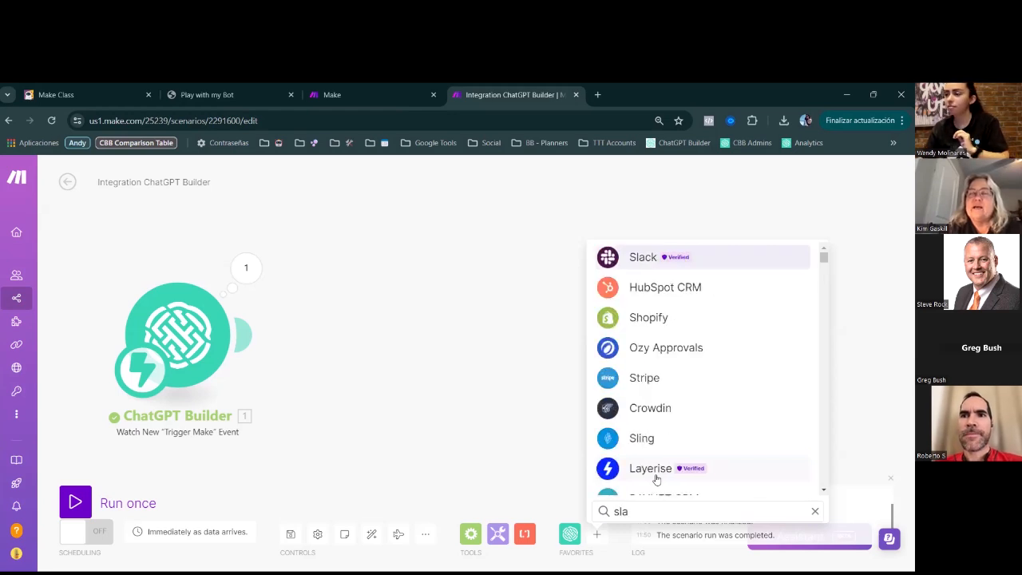
pyautogui.click(621, 261)
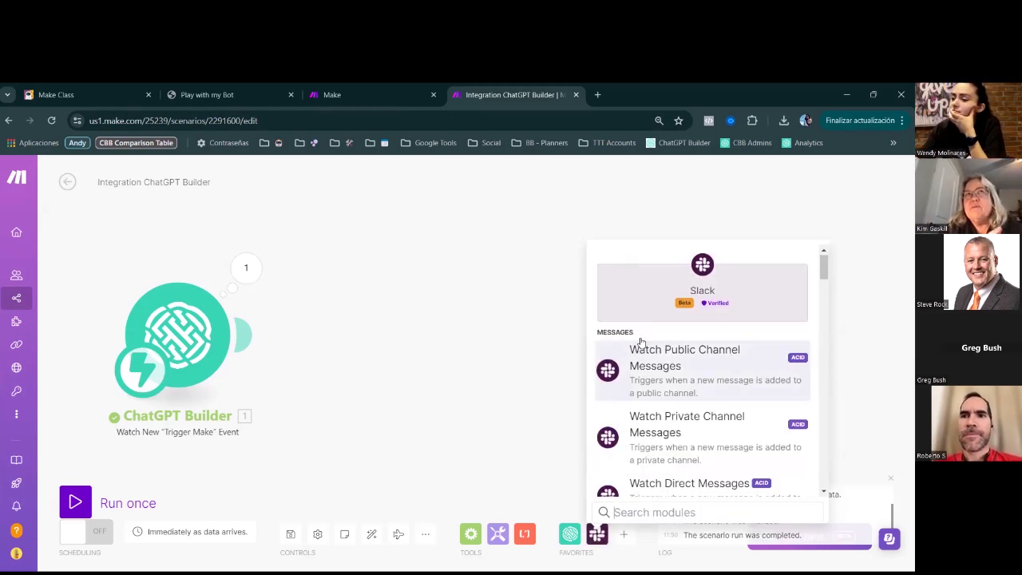
pyautogui.scroll(-5, 631, 435)
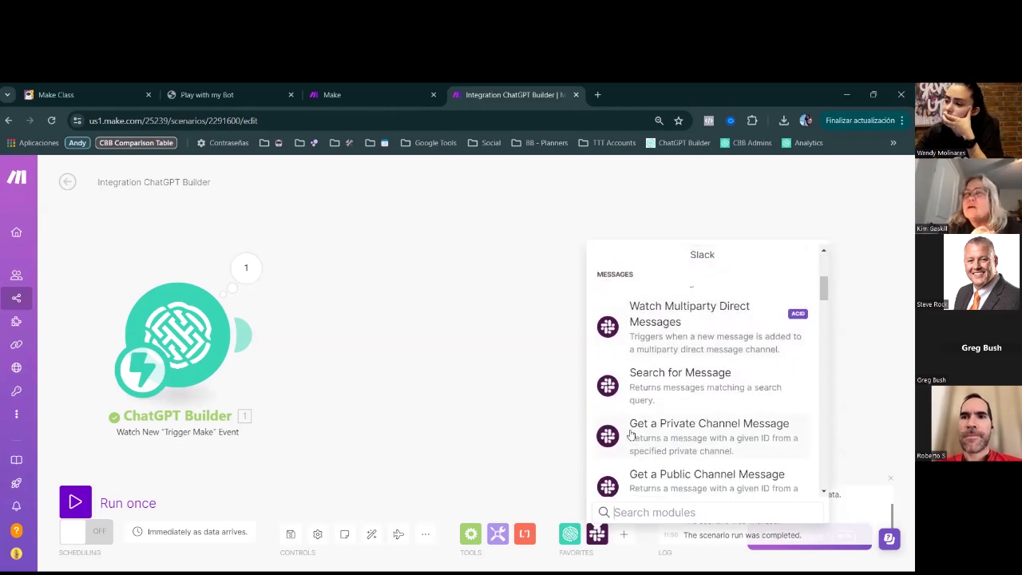
pyautogui.click(678, 389)
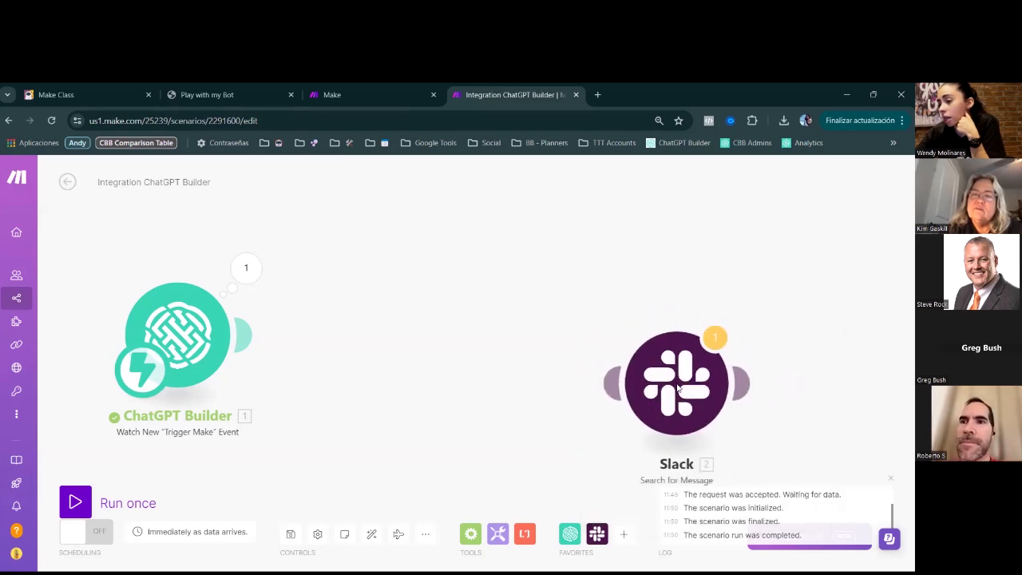
# Step: Place the Slack module beside the ChatGPT Builder module and link the two modules
pyautogui.moveTo(686, 396)
pyautogui.mouseDown()
pyautogui.moveTo(421, 372)
pyautogui.moveTo(406, 345)
pyautogui.moveTo(599, 348)
pyautogui.moveTo(678, 392)
pyautogui.mouseUp()
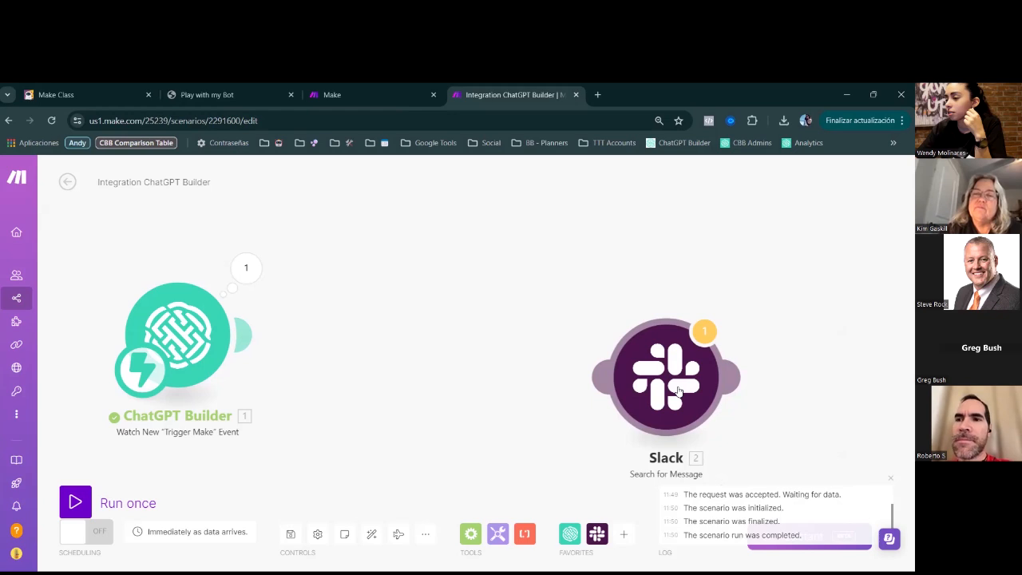
pyautogui.moveTo(673, 385); pyautogui.dragTo(393, 336)
pyautogui.moveTo(615, 392); pyautogui.dragTo(674, 403)
pyautogui.moveTo(246, 342); pyautogui.dragTo(430, 345)
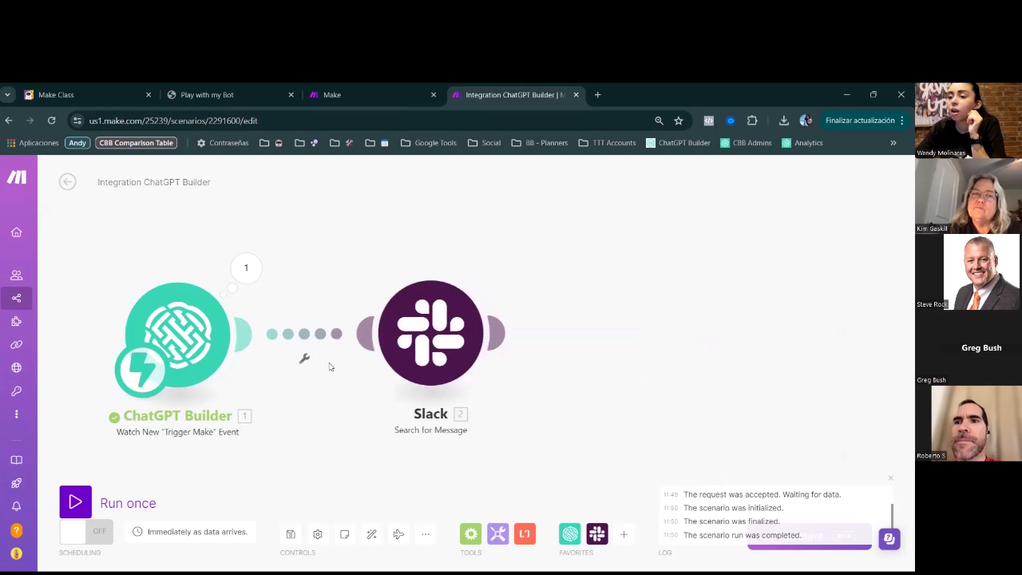
# Step: Look at the link's options and the Slack module's connection settings, and delete the Slack module
pyautogui.click(305, 359)
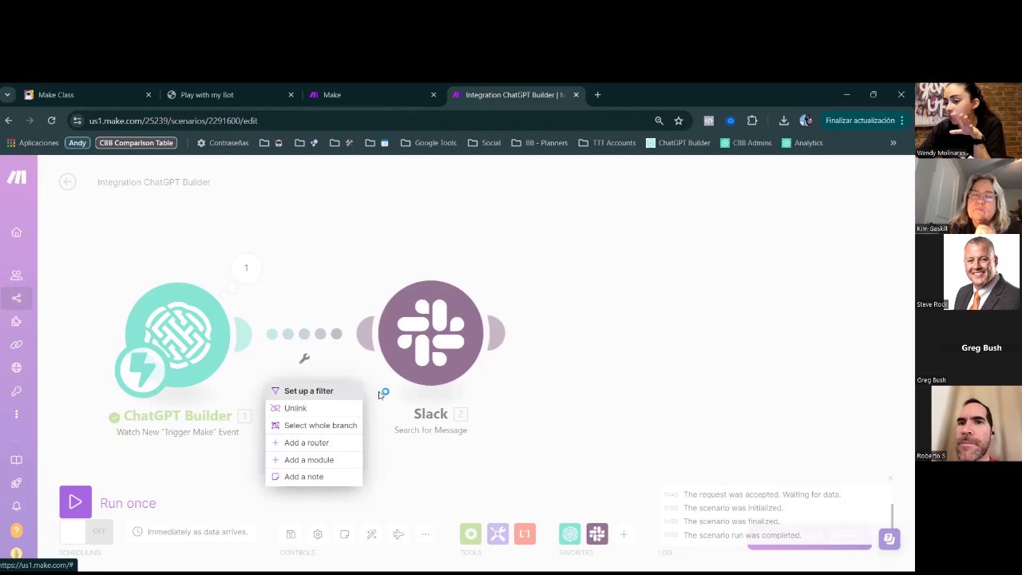
pyautogui.click(427, 339)
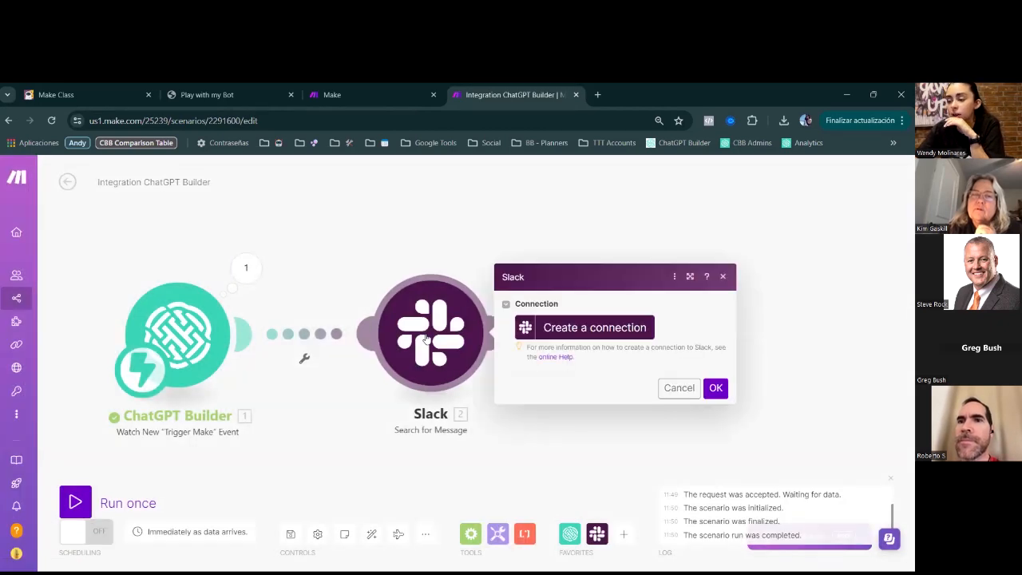
pyautogui.click(722, 277)
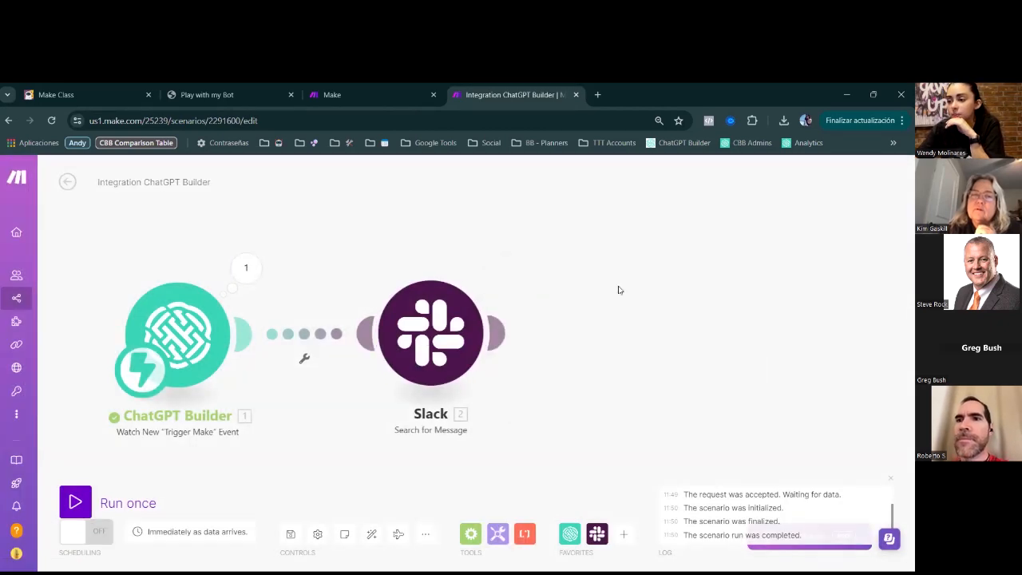
pyautogui.rightClick(429, 325)
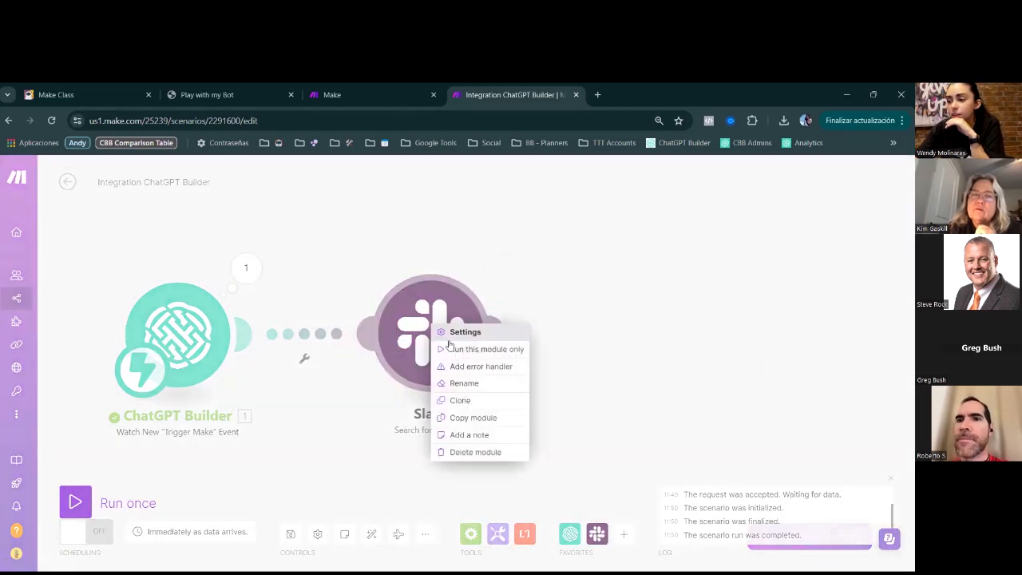
pyautogui.click(468, 452)
# Step: Search the apps for "gma" and add Gmail's Send an Email module after the ChatGPT Builder module
pyautogui.click(624, 533)
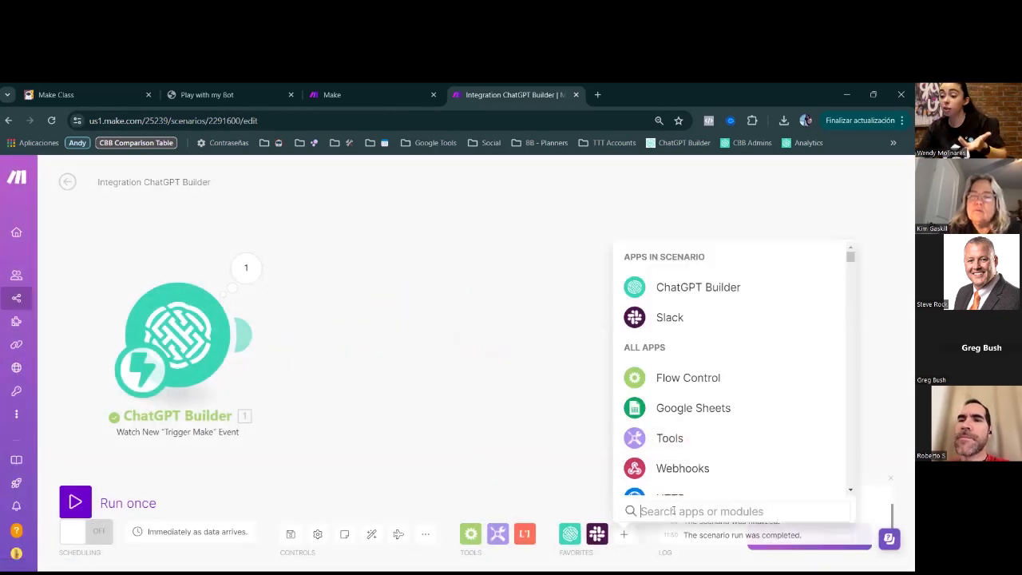
pyautogui.write('gma')
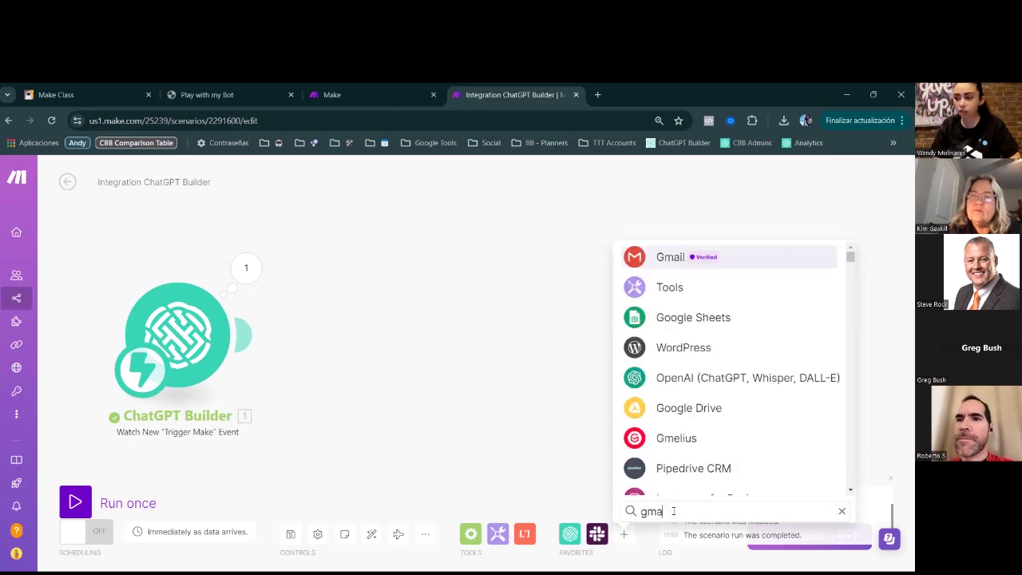
pyautogui.press('Return')
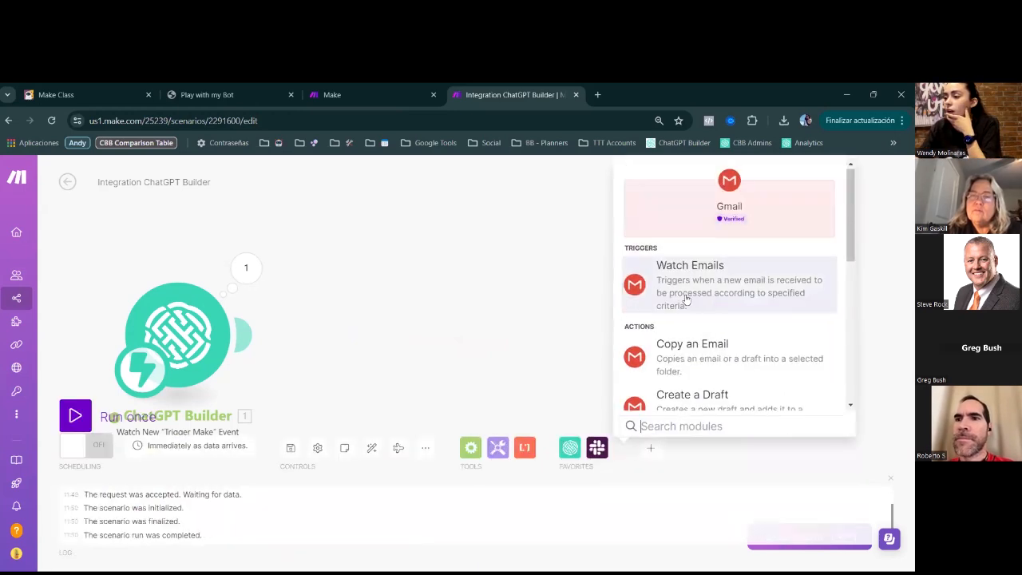
pyautogui.scroll(-6, 680, 371)
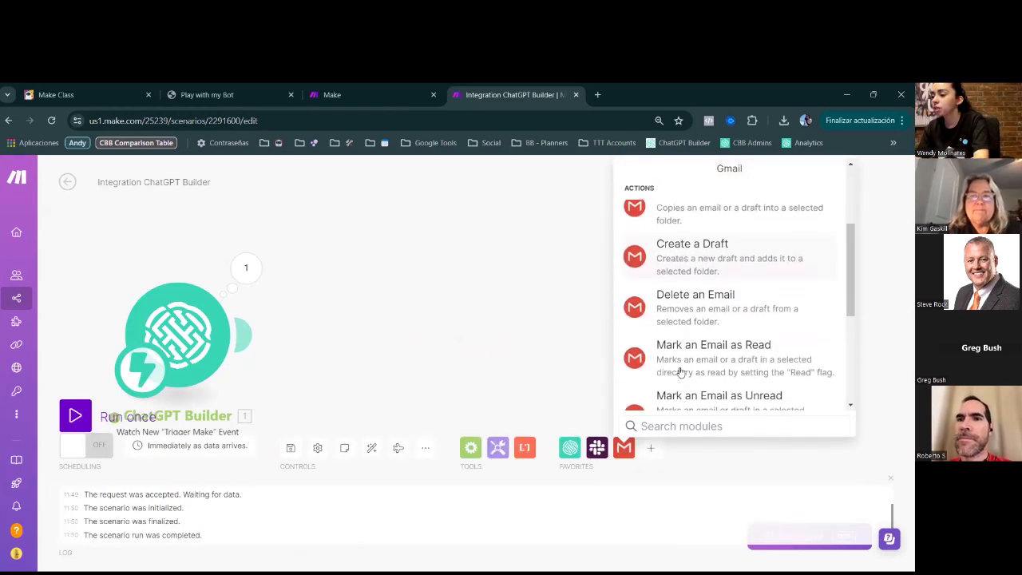
pyautogui.scroll(-1, 679, 371)
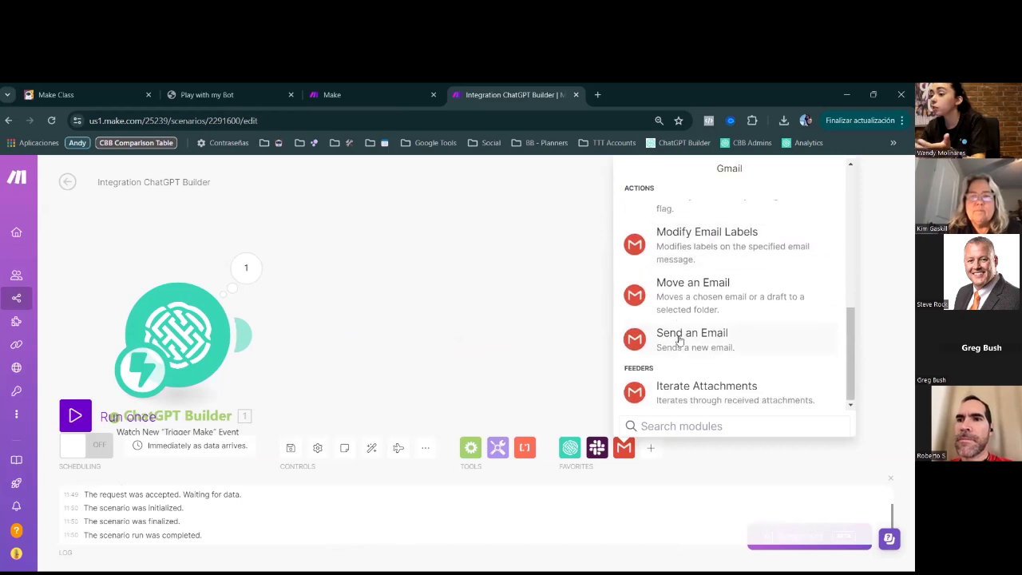
pyautogui.click(679, 335)
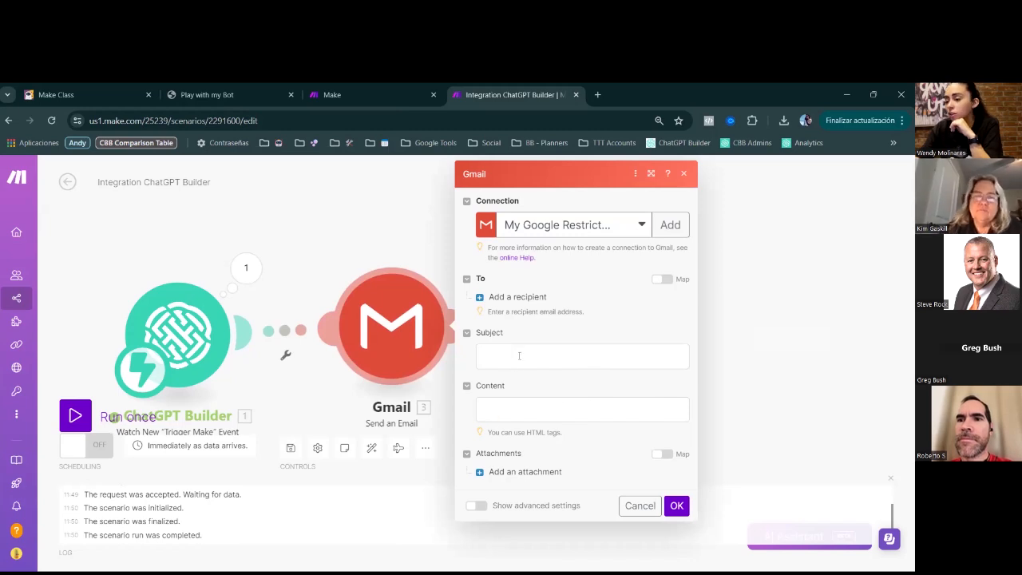
# Step: Add a recipient to the Gmail module and map its address to the Email item from the ChatGPT Builder trigger
pyautogui.click(515, 297)
pyautogui.click(549, 320)
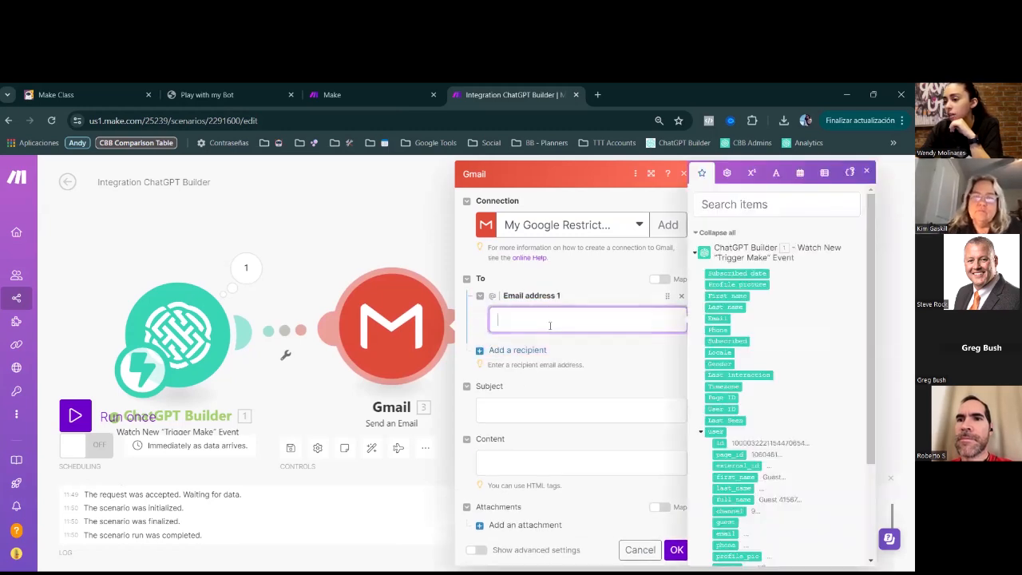
pyautogui.click(551, 408)
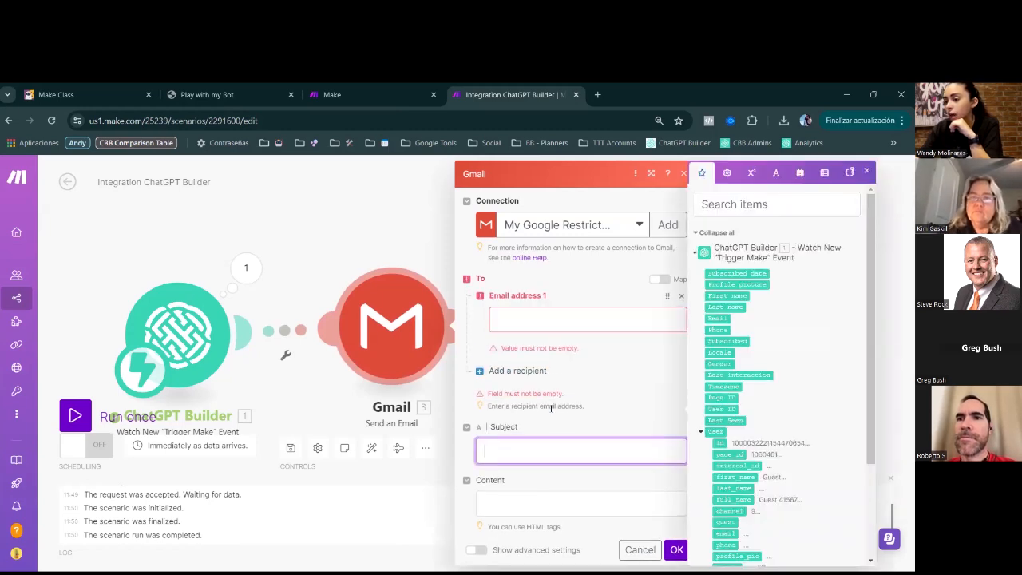
pyautogui.click(552, 503)
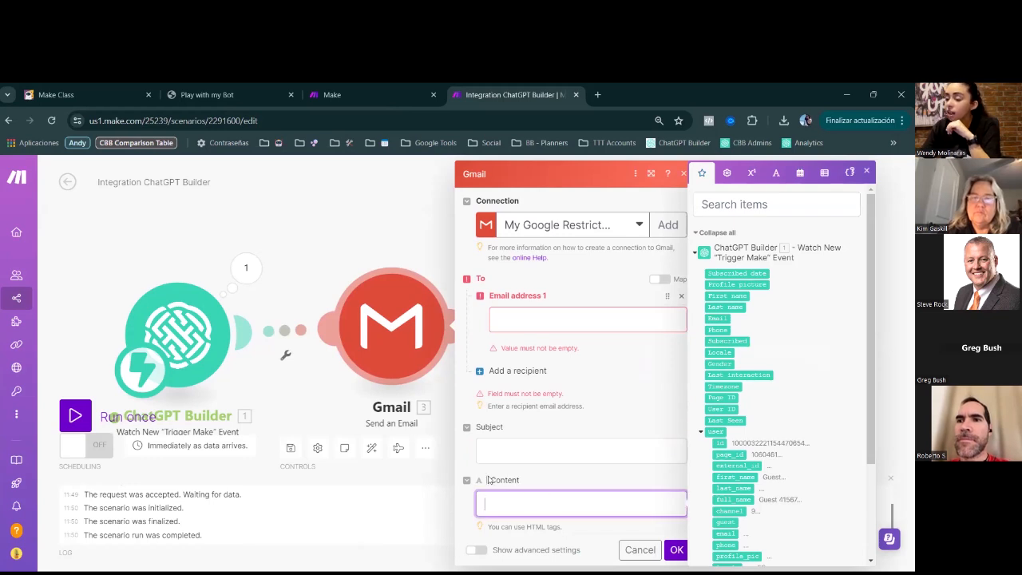
pyautogui.moveTo(527, 528); pyautogui.dragTo(545, 523)
pyautogui.click(542, 496)
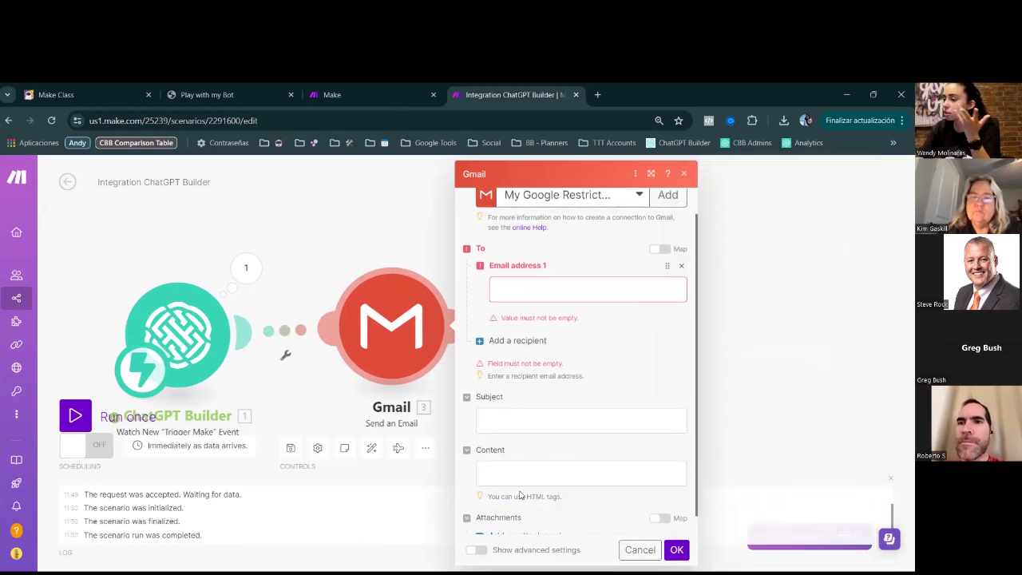
pyautogui.click(538, 291)
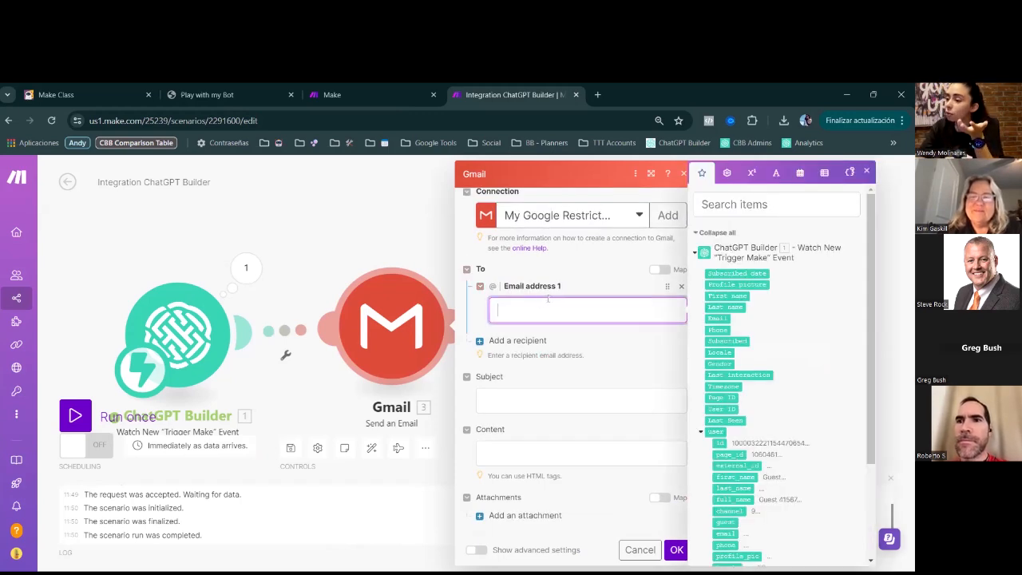
pyautogui.click(715, 318)
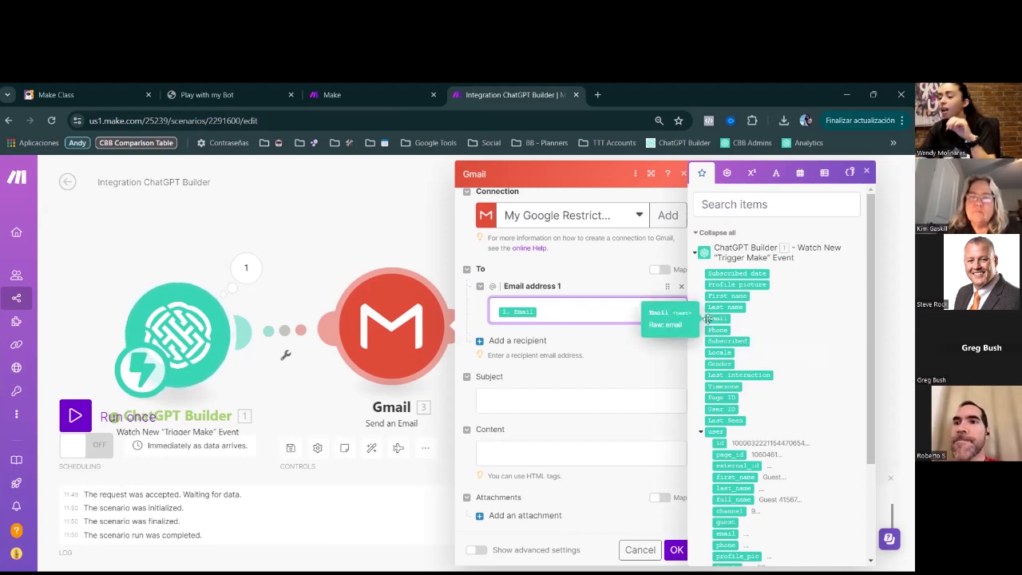
# Step: Set the subject to "Hello User #" plus the user id, and the content to "This email is to let you know that you have clicked the button."
pyautogui.click(559, 397)
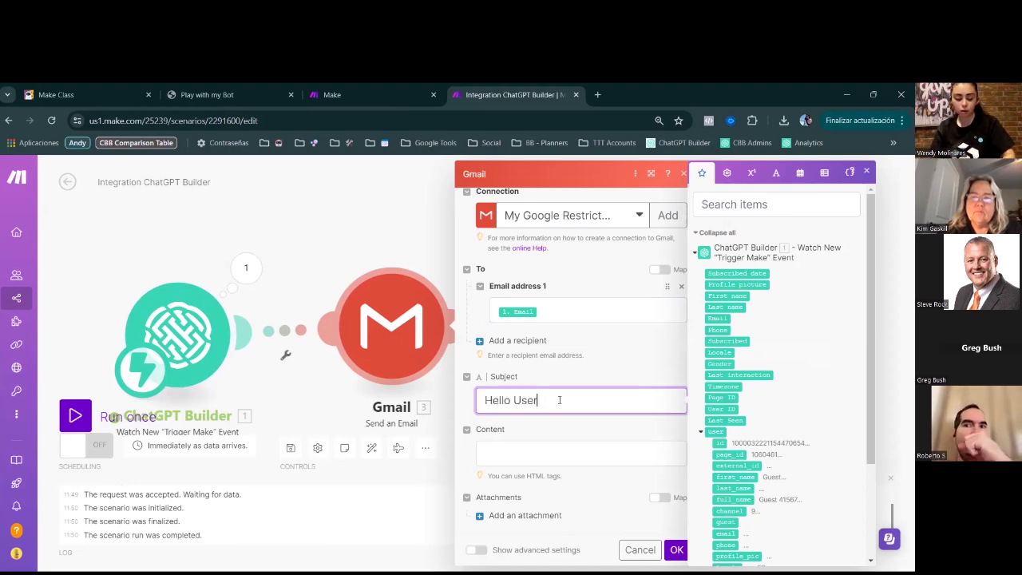
pyautogui.click(720, 443)
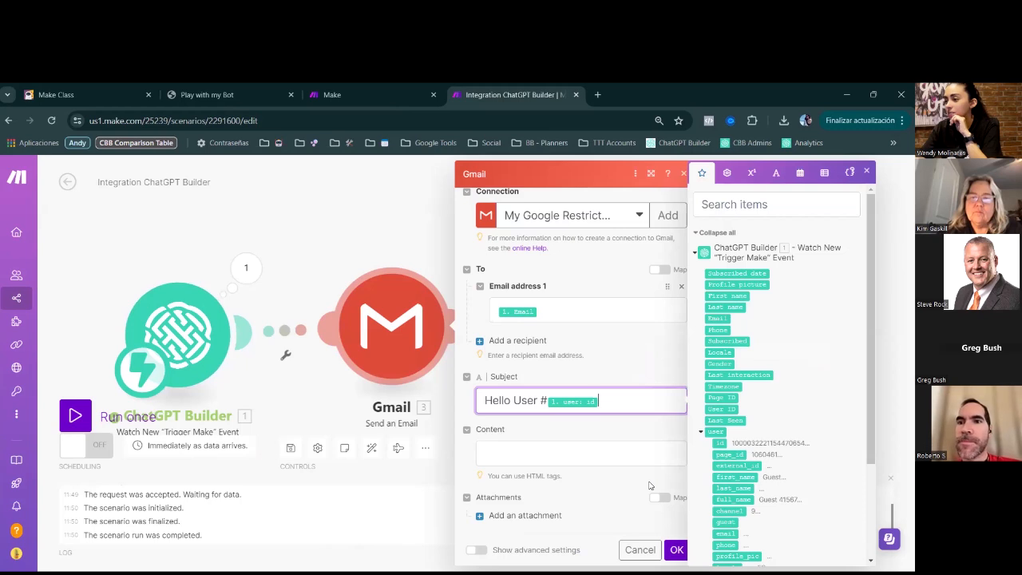
pyautogui.click(605, 448)
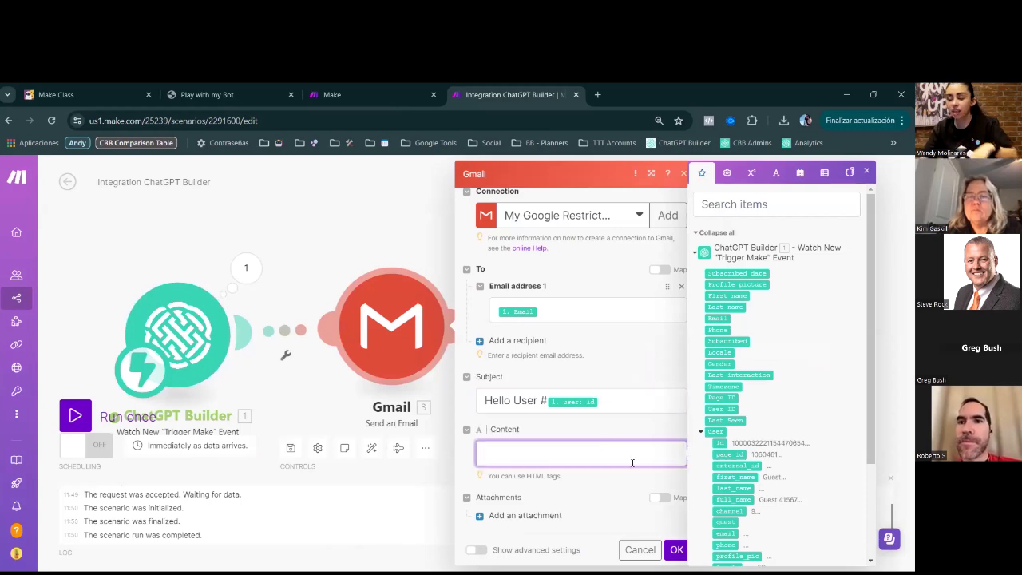
pyautogui.write('This email is')
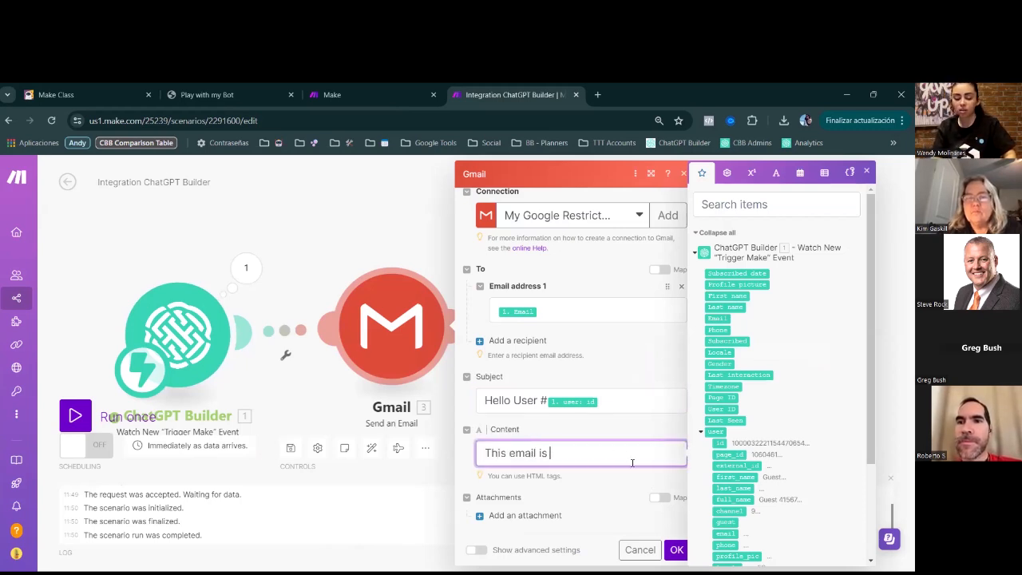
pyautogui.write(' to let you know that you ha')
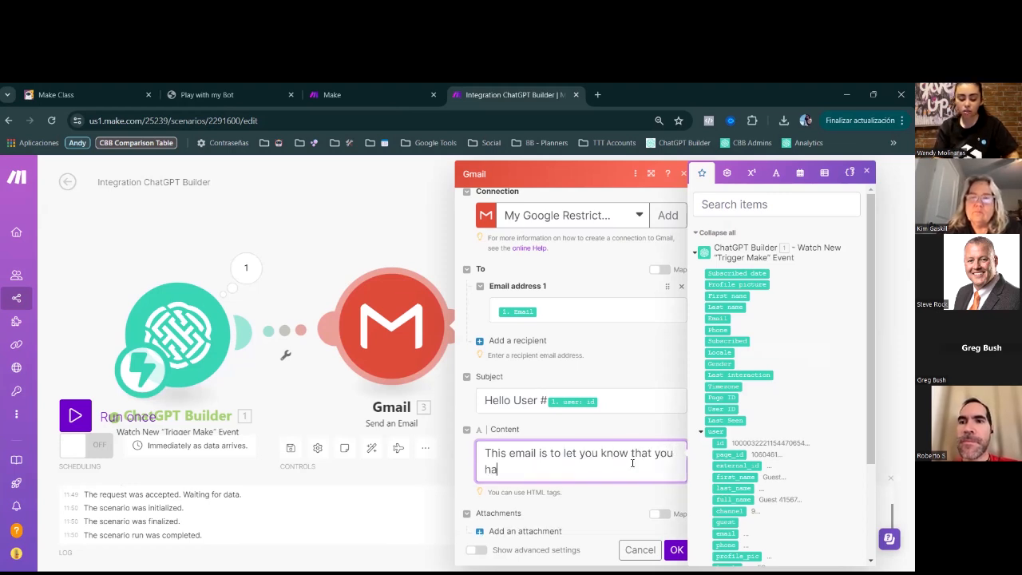
pyautogui.write('ve clicked the button.')
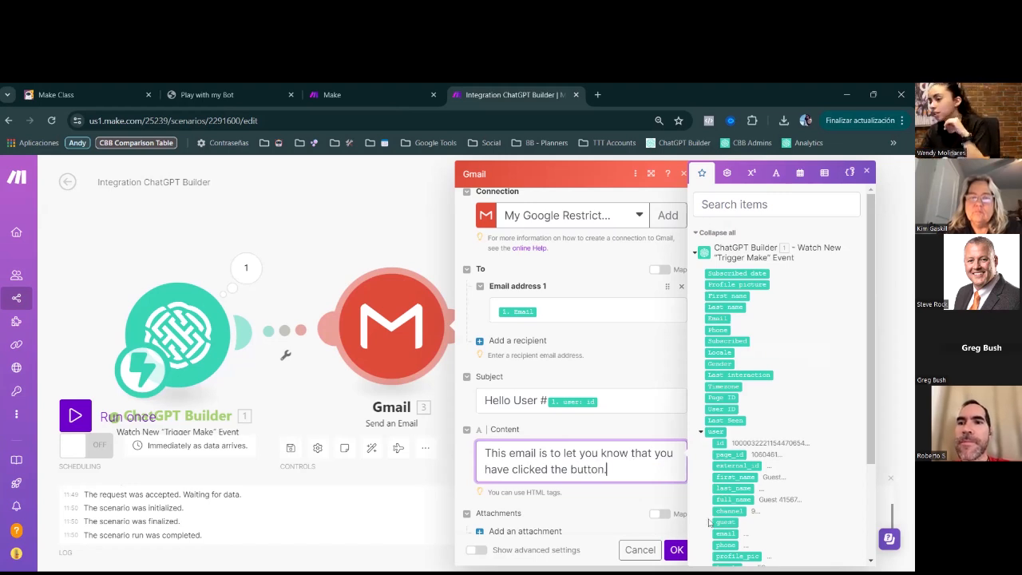
pyautogui.click(676, 550)
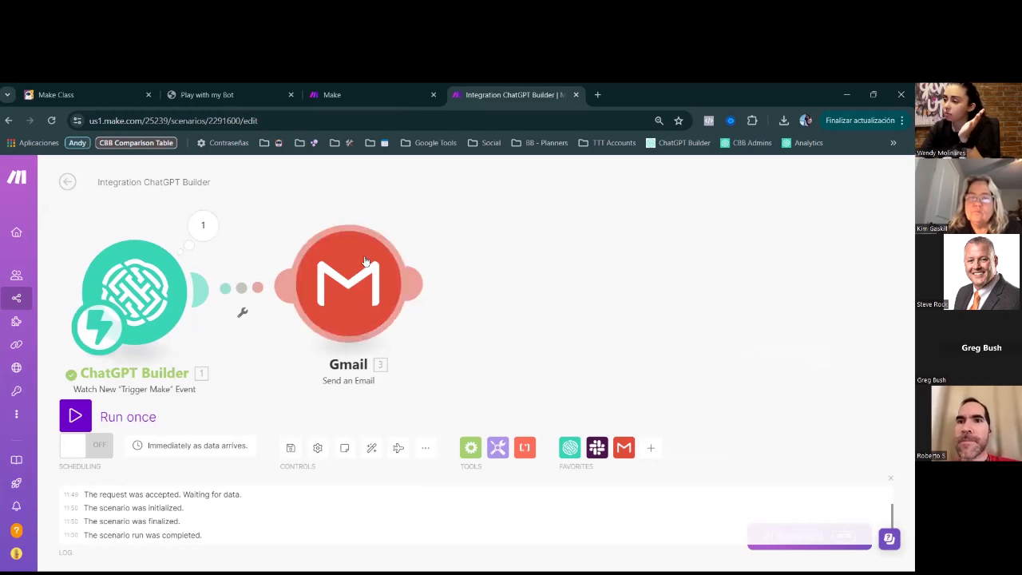
# Step: Add ChatGPT Builder's Add Tag to User action module and link it after the Gmail module
pyautogui.click(570, 448)
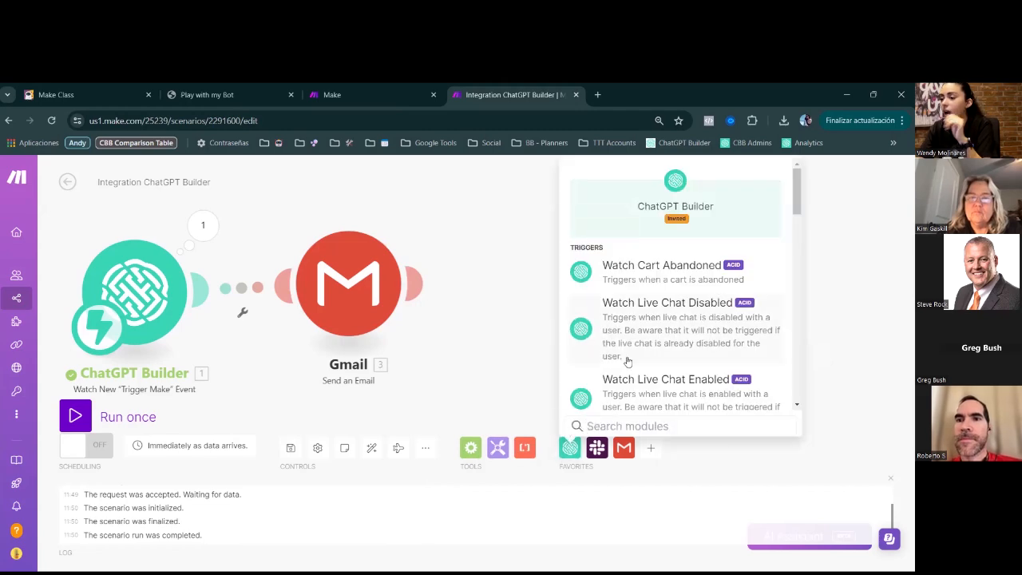
pyautogui.scroll(-5, 628, 356)
pyautogui.scroll(3, 619, 353)
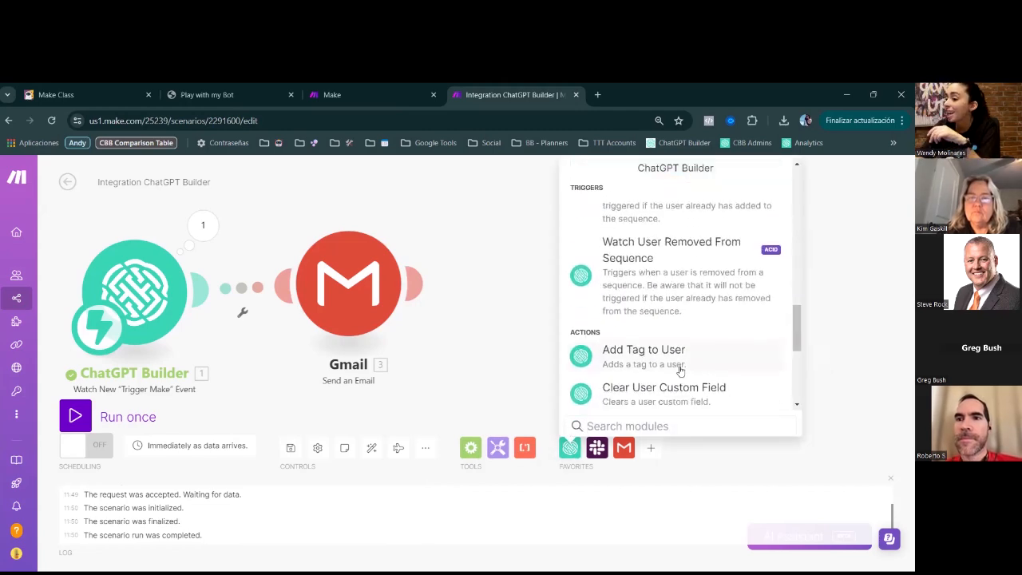
pyautogui.scroll(-1, 650, 395)
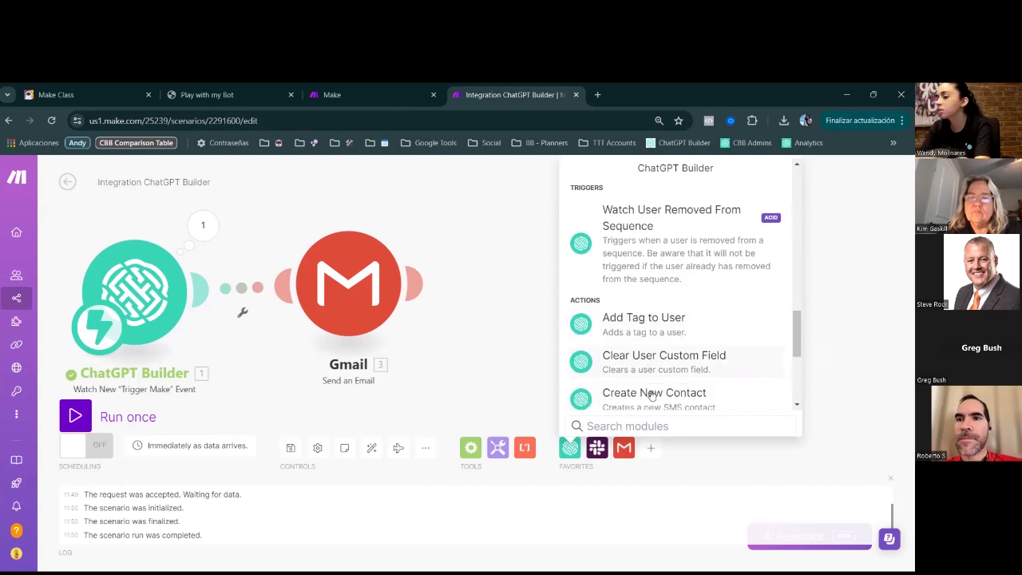
pyautogui.scroll(-2, 692, 379)
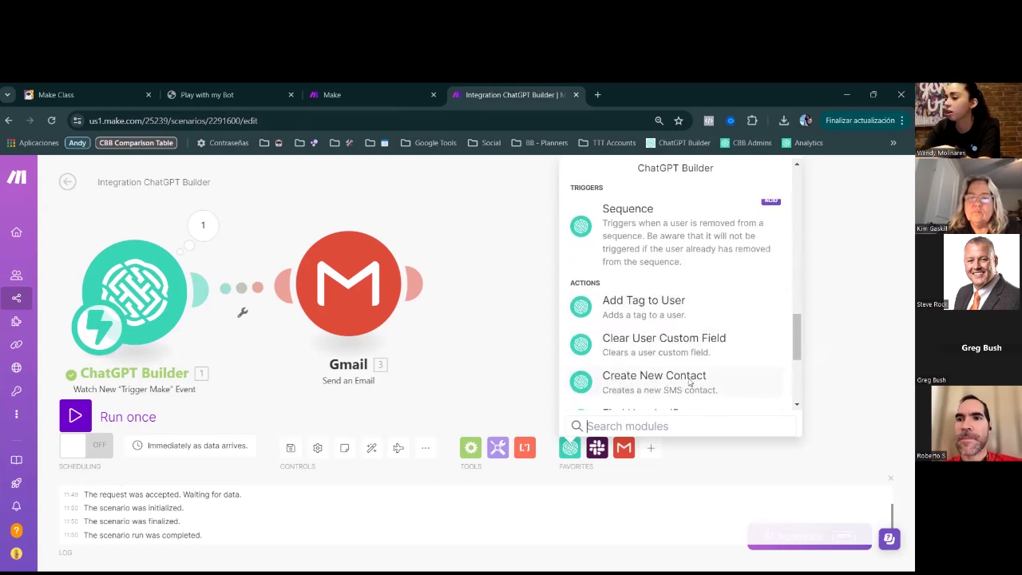
pyautogui.scroll(1, 611, 324)
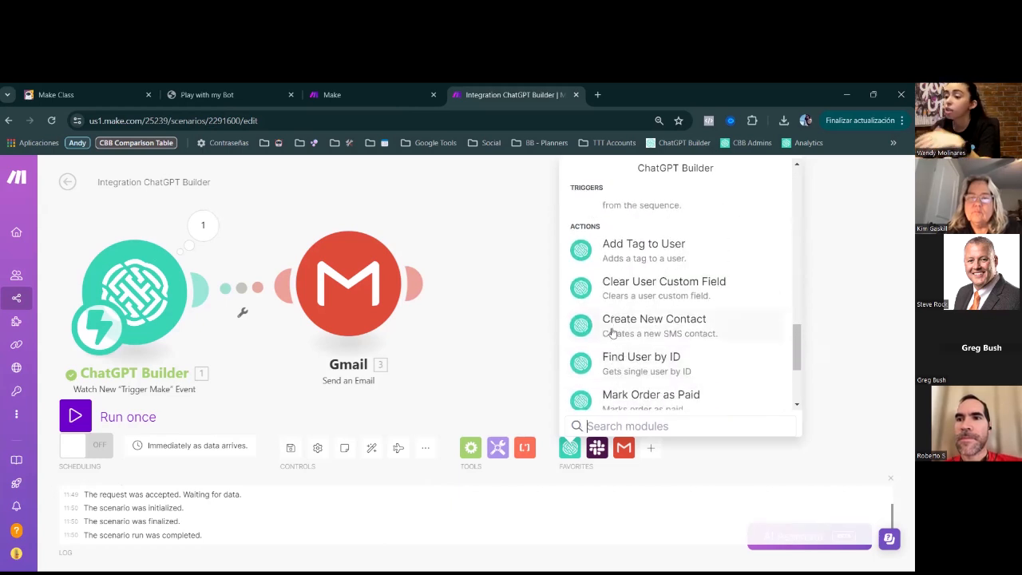
pyautogui.click(603, 249)
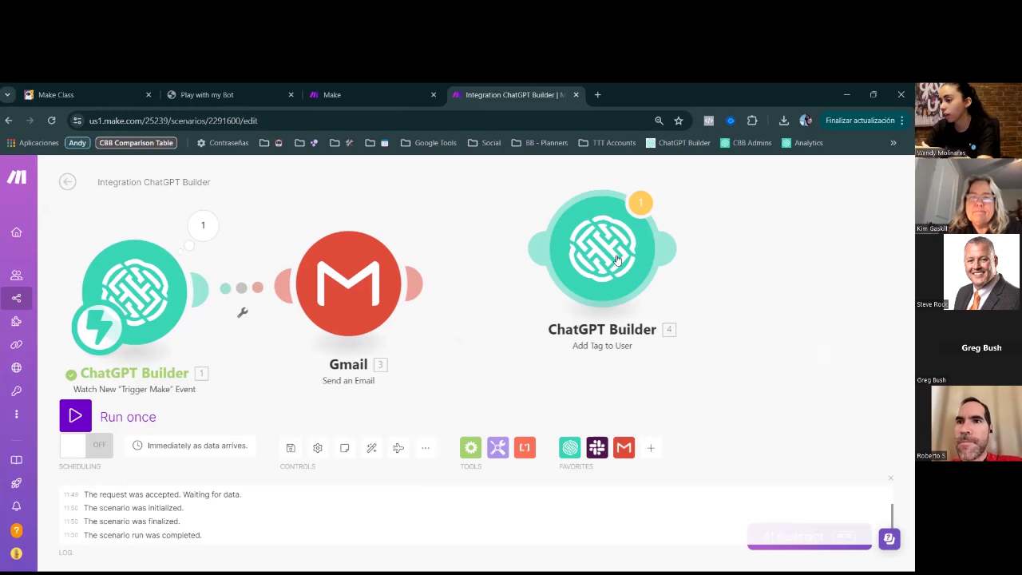
pyautogui.moveTo(619, 245); pyautogui.dragTo(582, 274)
# Step: Search the connections for "pw" and set the Add Tag to User module's connection to PWMB
pyautogui.click(581, 274)
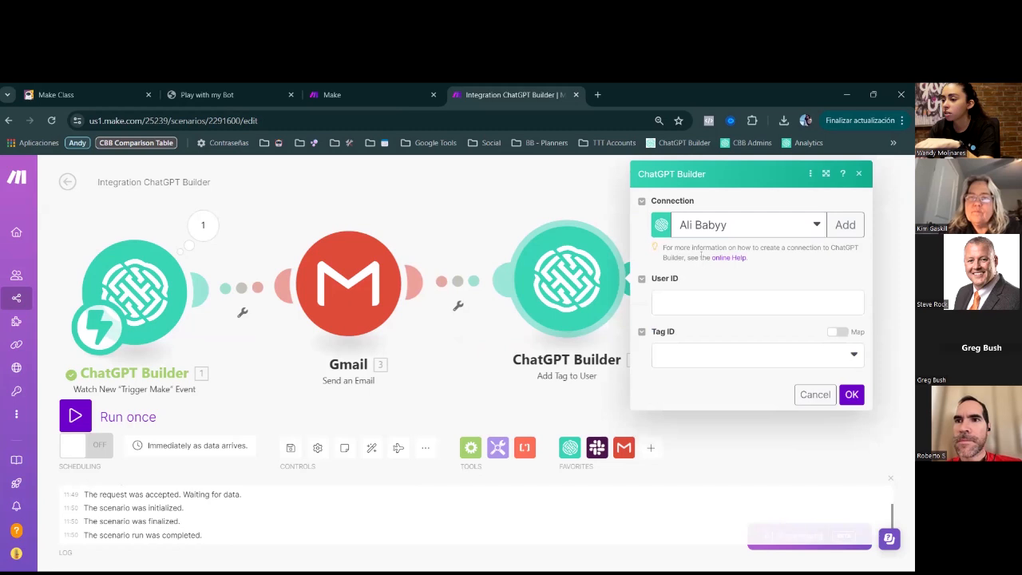
pyautogui.click(702, 231)
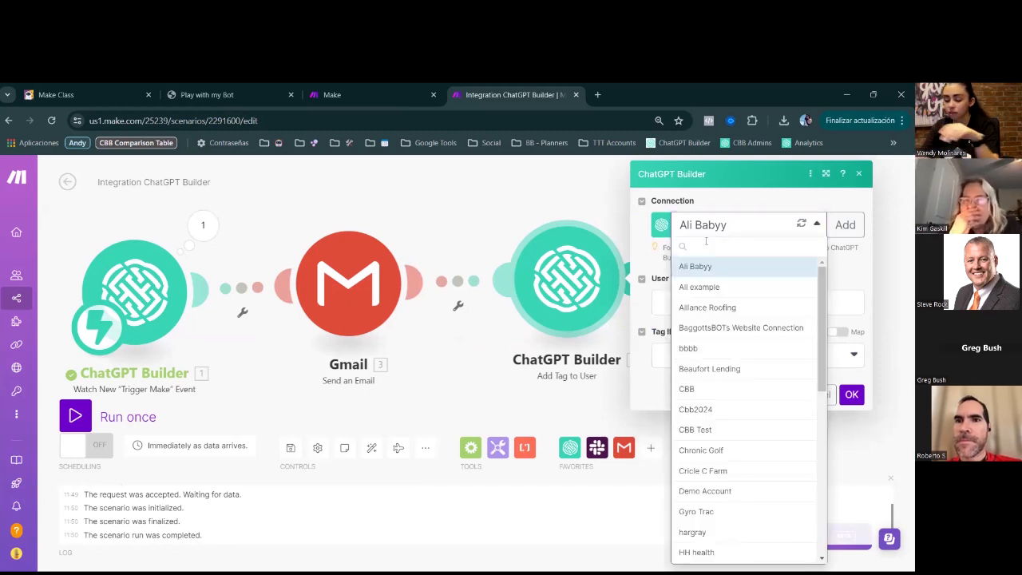
pyautogui.write('pw')
pyautogui.click(693, 267)
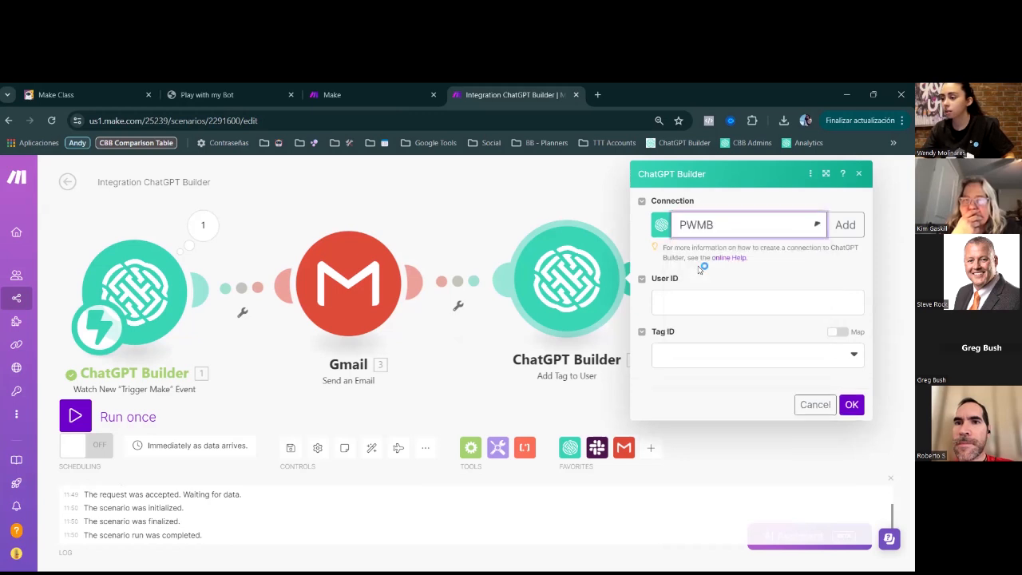
pyautogui.click(157, 295)
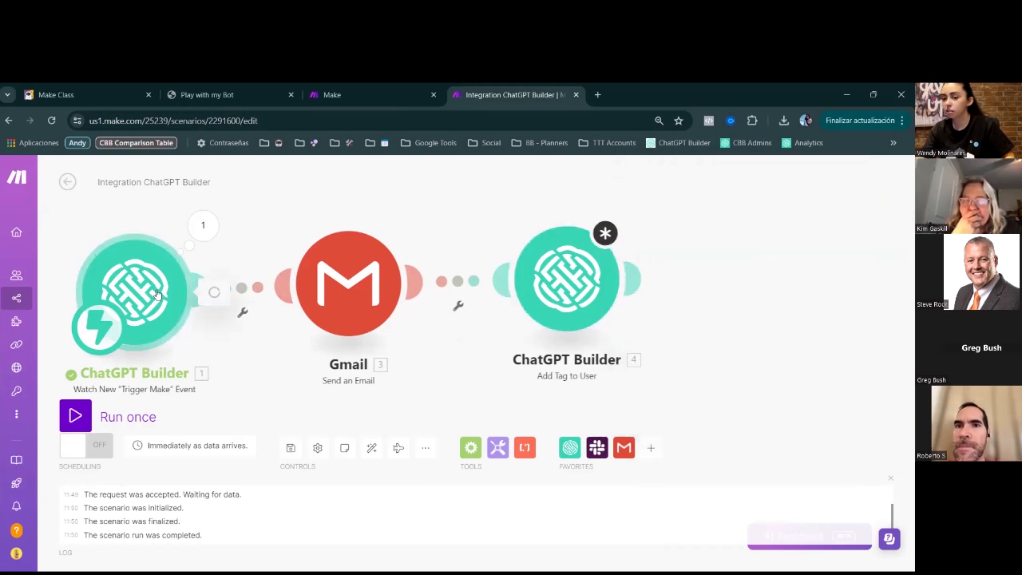
# Step: Map the Add Tag to User module's User ID to the trigger's user id and set its Tag ID to Test
pyautogui.click(547, 296)
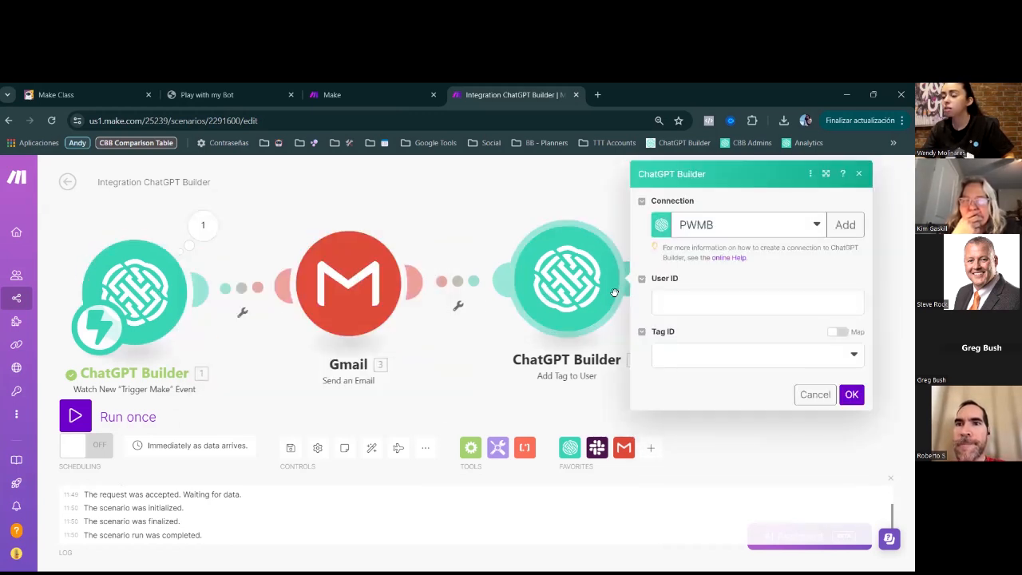
pyautogui.click(678, 304)
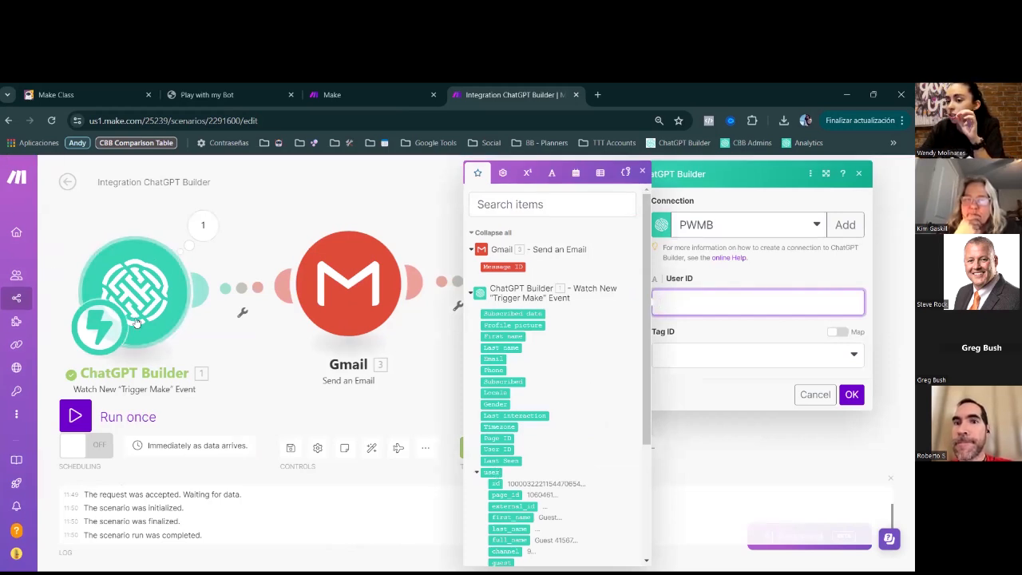
pyautogui.click(495, 484)
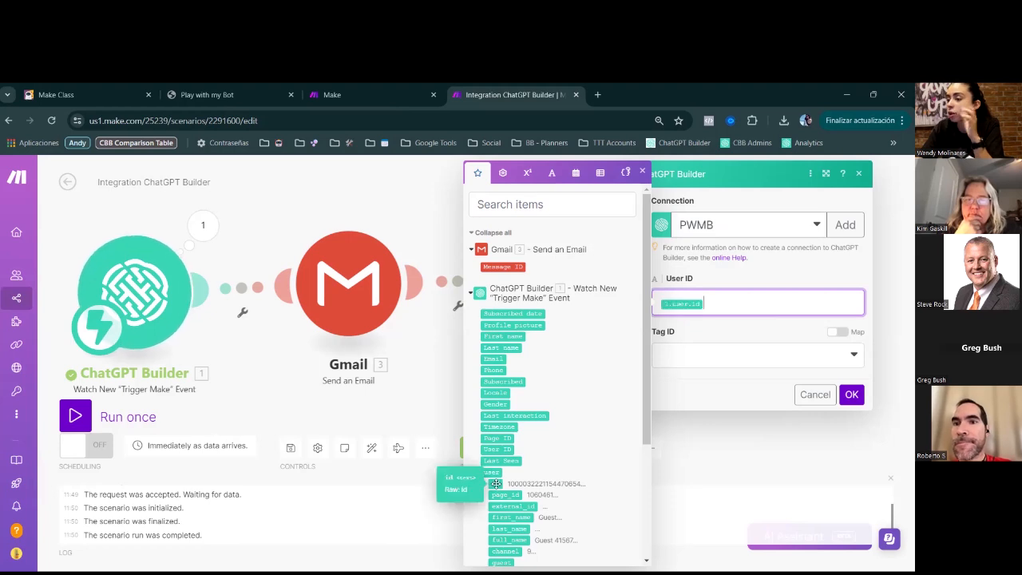
pyautogui.click(714, 336)
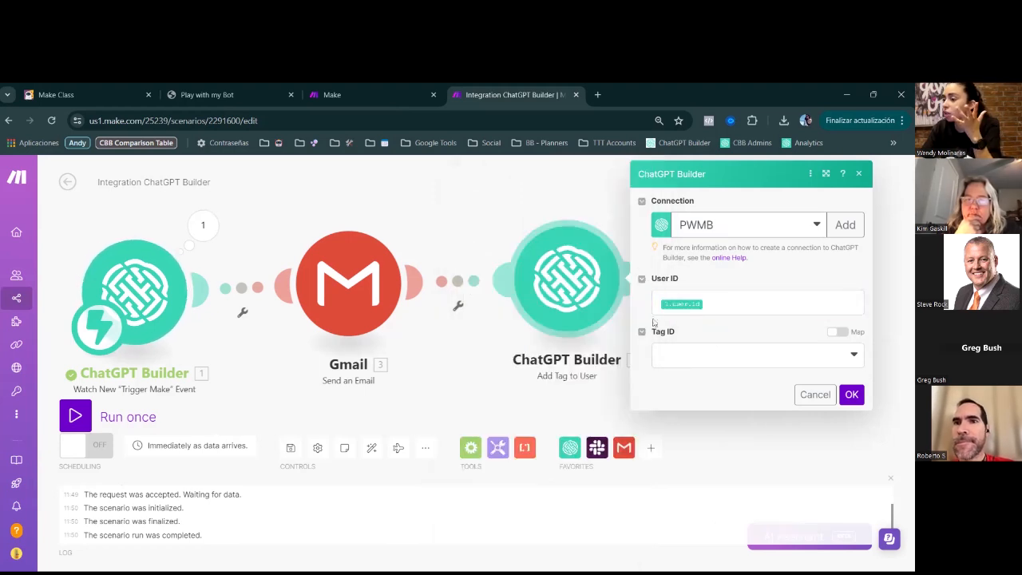
pyautogui.click(707, 358)
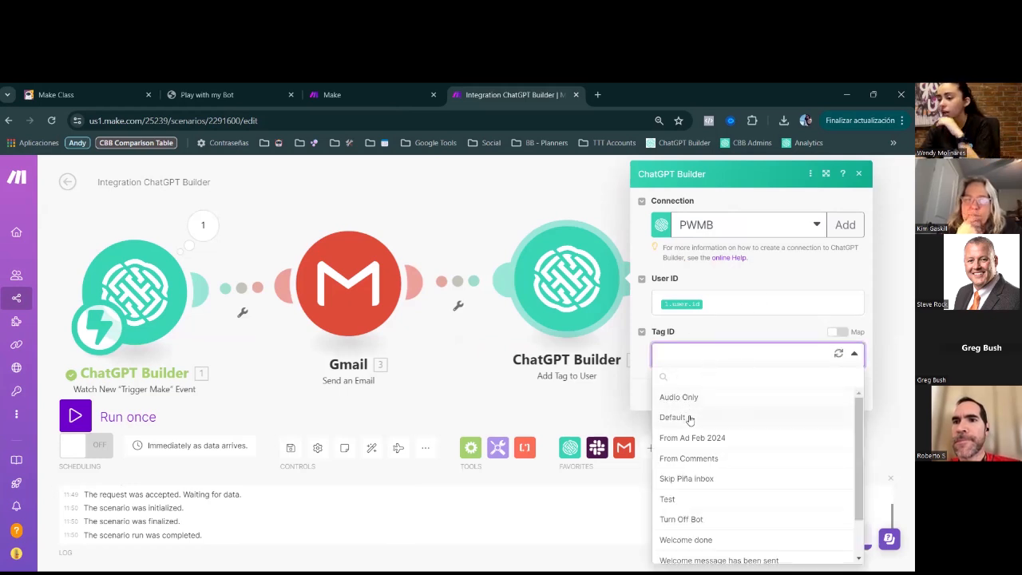
pyautogui.click(679, 499)
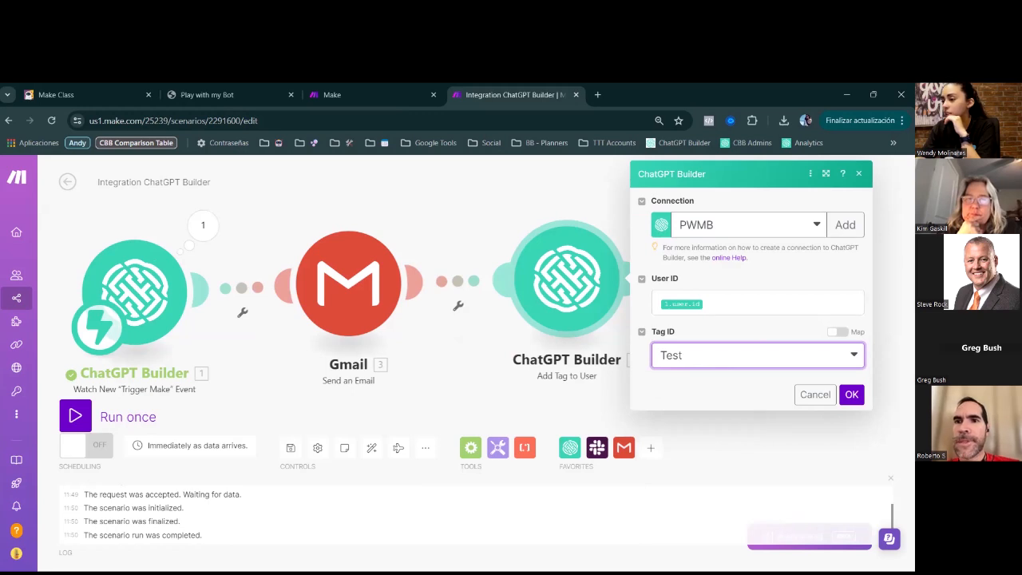
pyautogui.moveTo(457, 370); pyautogui.dragTo(420, 382)
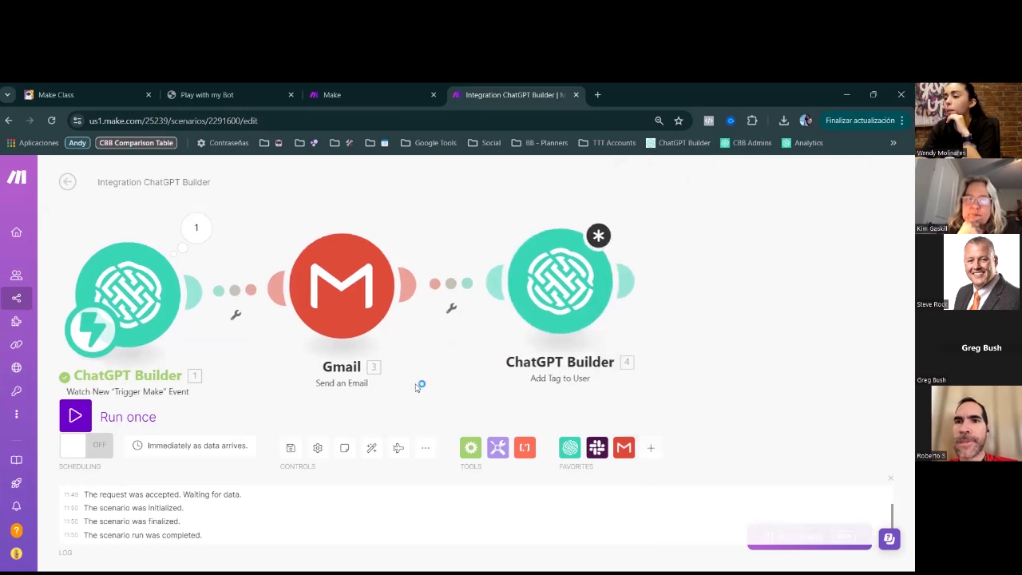
pyautogui.click(520, 301)
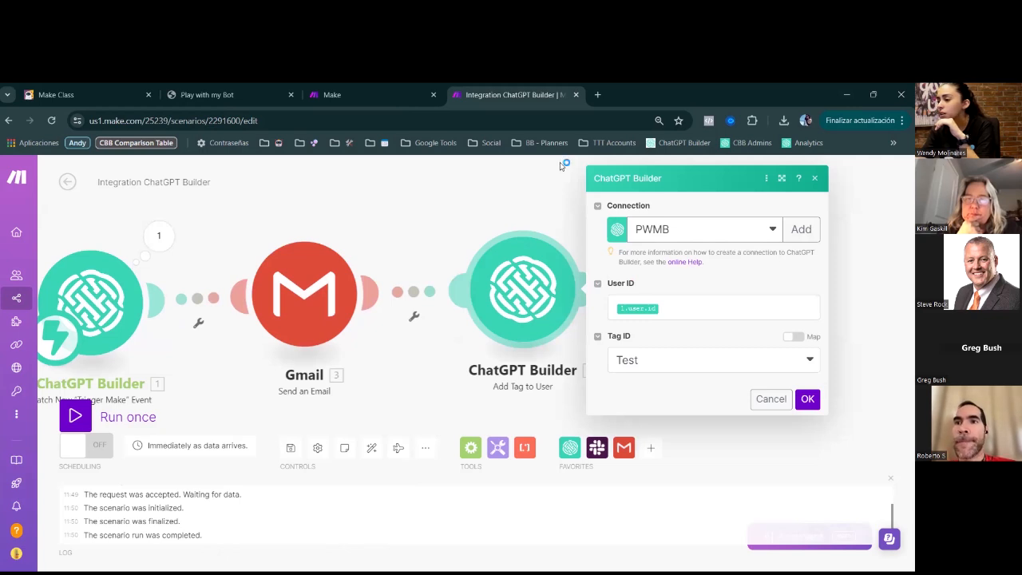
pyautogui.click(808, 399)
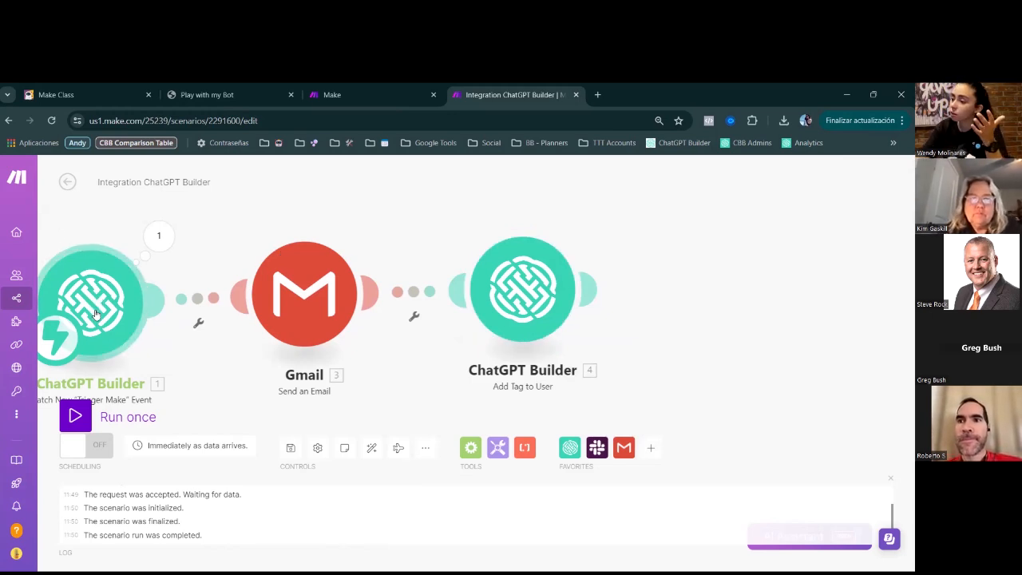
# Step: Review the User ID mapping and Tag ID in the Add Tag to User module's settings
pyautogui.click(523, 289)
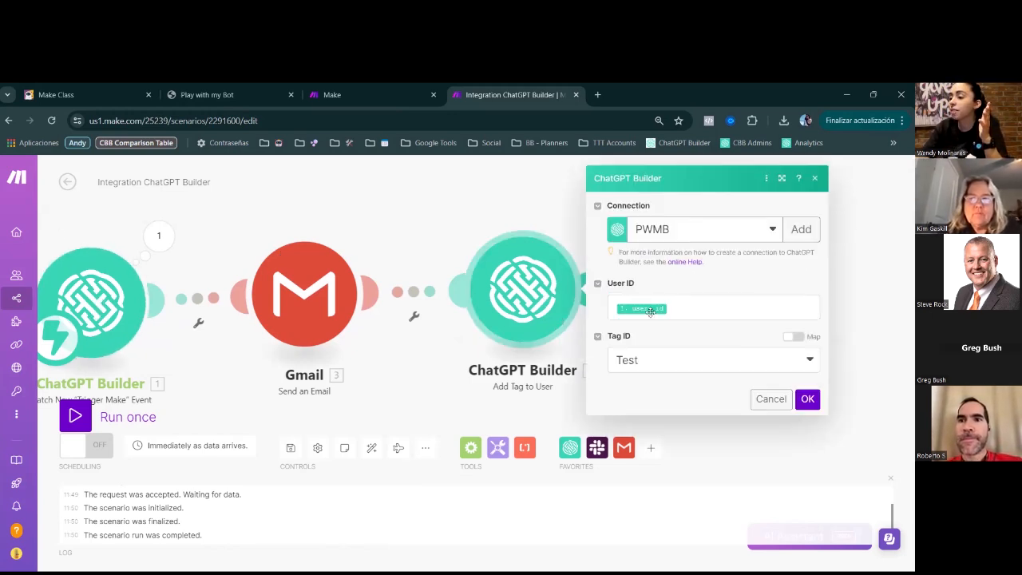
pyautogui.click(91, 231)
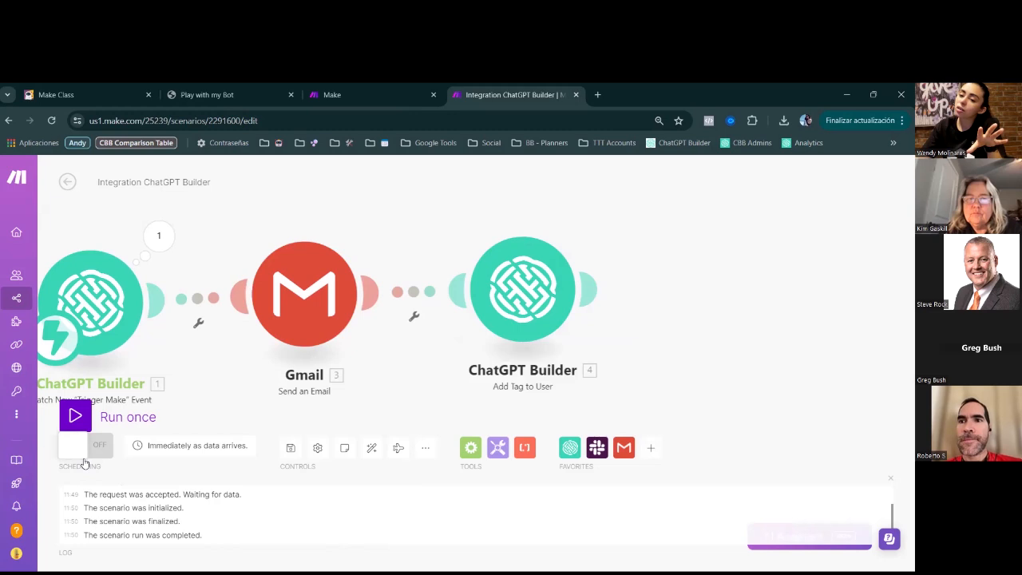
pyautogui.click(545, 317)
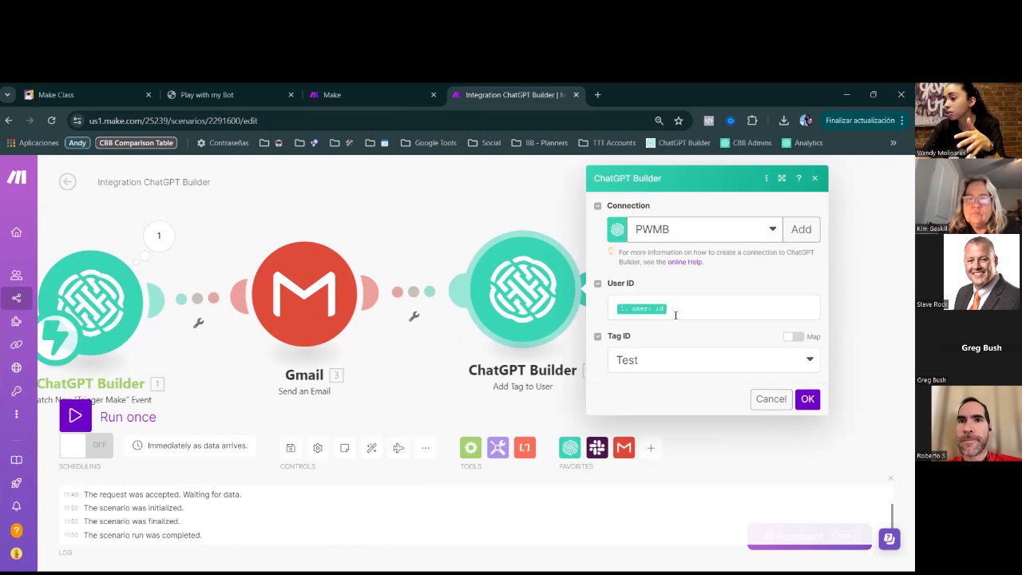
# Step: Add a Flow Control Router between the ChatGPT Builder trigger and the Gmail module
pyautogui.moveTo(414, 395); pyautogui.dragTo(405, 327)
pyautogui.click(360, 356)
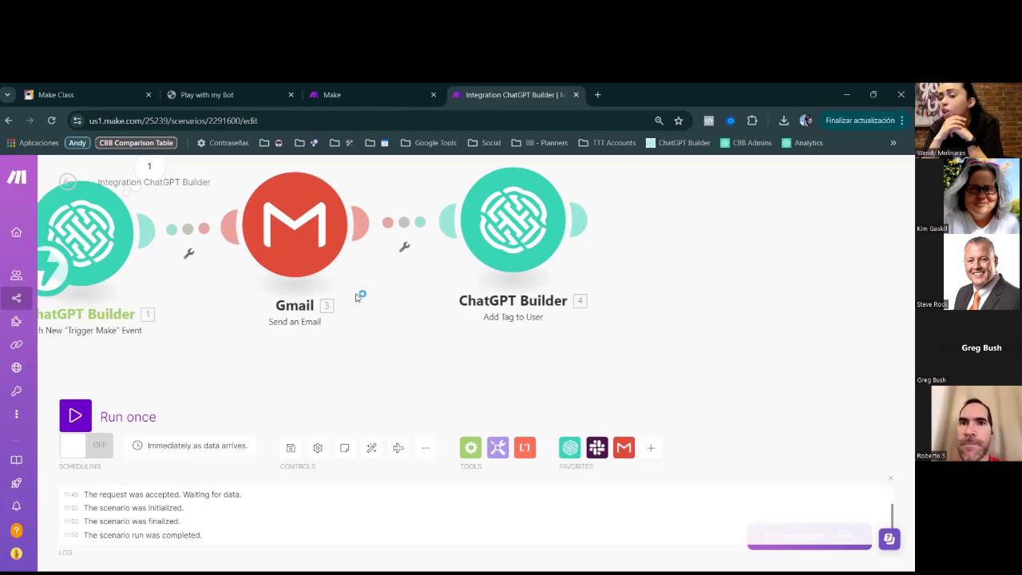
pyautogui.moveTo(215, 352); pyautogui.dragTo(349, 381)
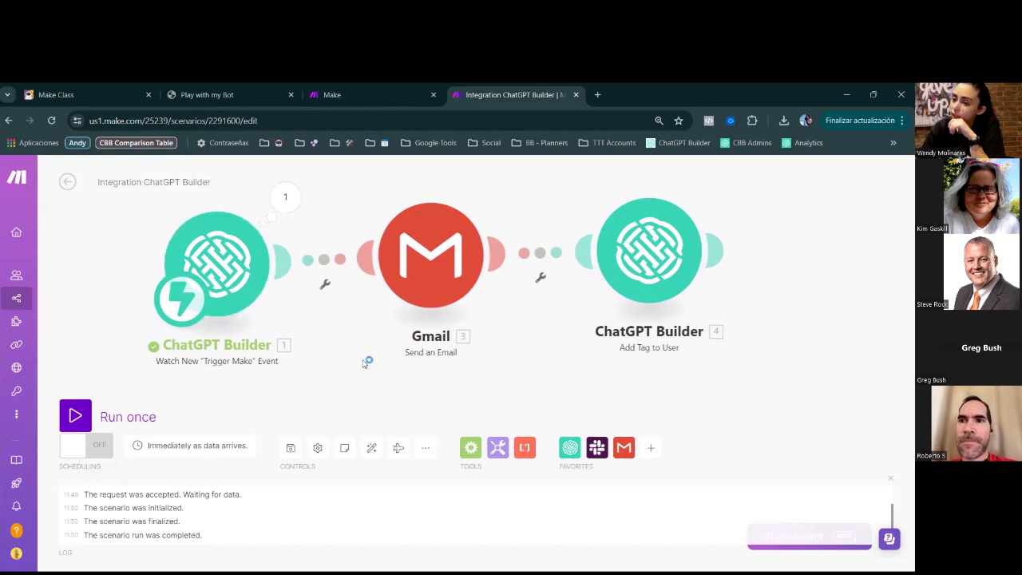
pyautogui.click(651, 448)
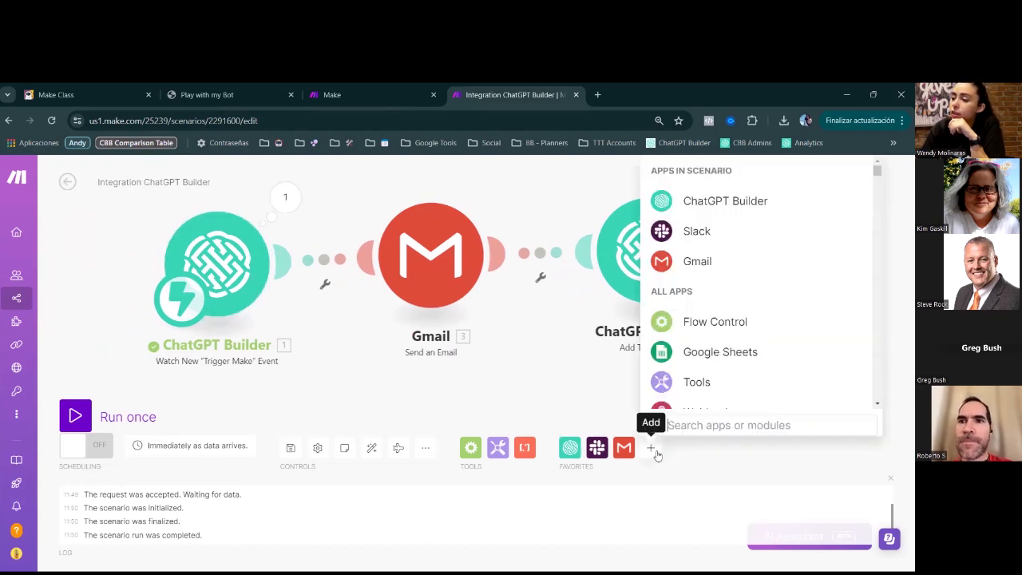
pyautogui.click(470, 447)
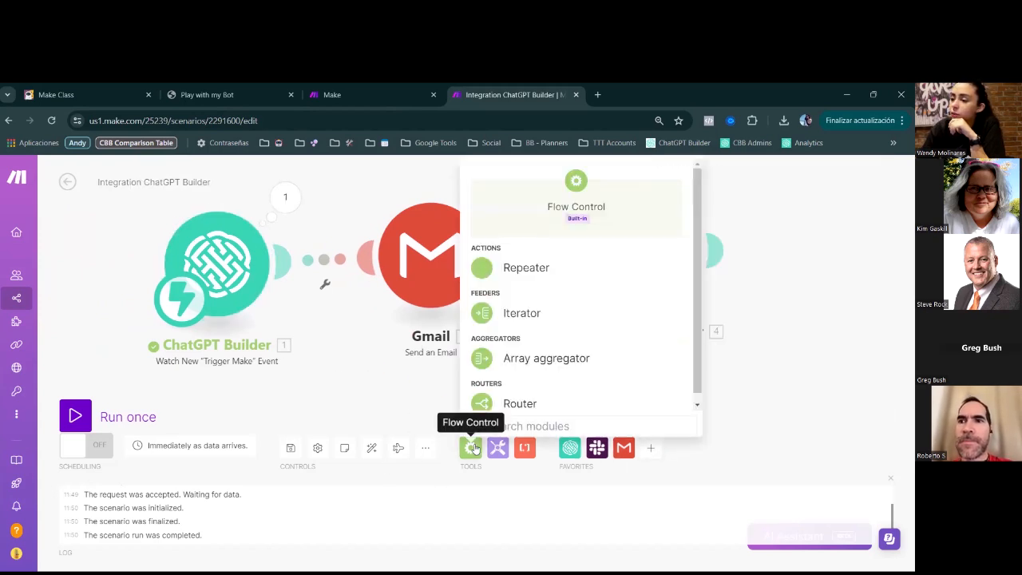
pyautogui.click(515, 404)
pyautogui.click(327, 275)
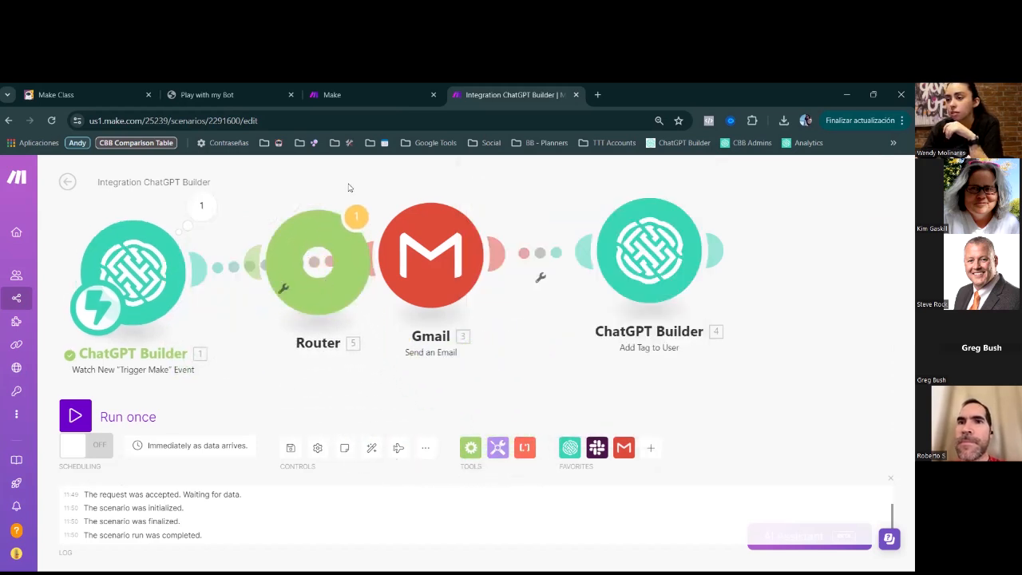
# Step: Clear the old link into the Gmail module and connect Gmail as the Router's first route
pyautogui.moveTo(337, 284); pyautogui.dragTo(293, 278)
pyautogui.rightClick(280, 270)
pyautogui.click(306, 296)
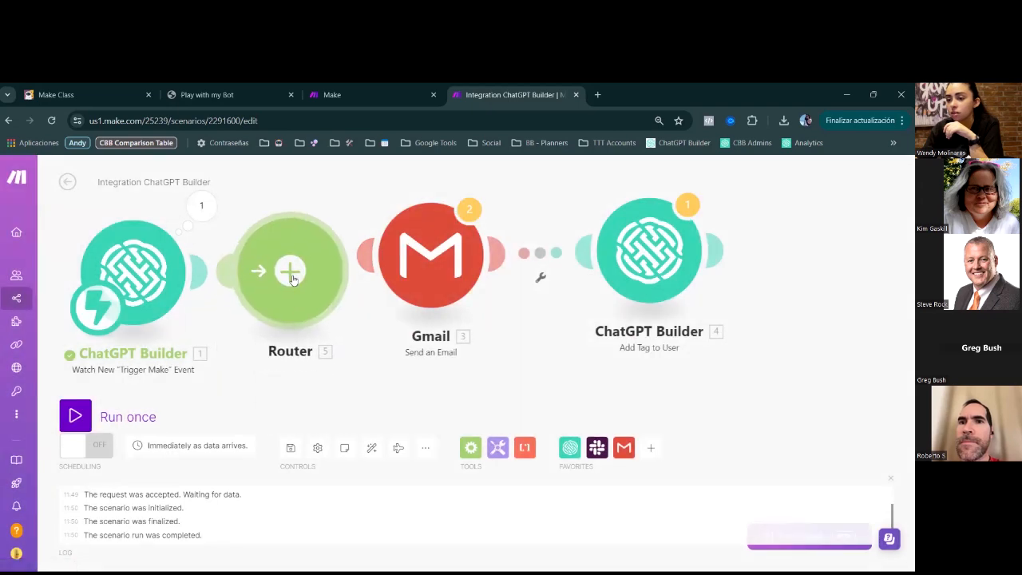
pyautogui.moveTo(366, 255); pyautogui.dragTo(337, 269)
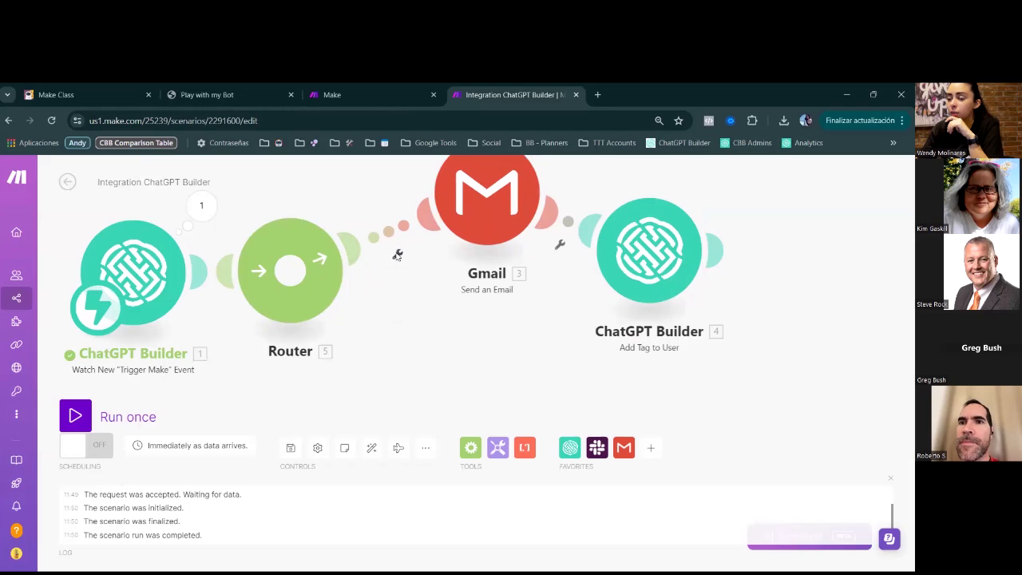
# Step: Set up a filter on the Router's Gmail route requiring the trigger's Appointment custom field with the Exists operator
pyautogui.click(398, 254)
pyautogui.click(391, 287)
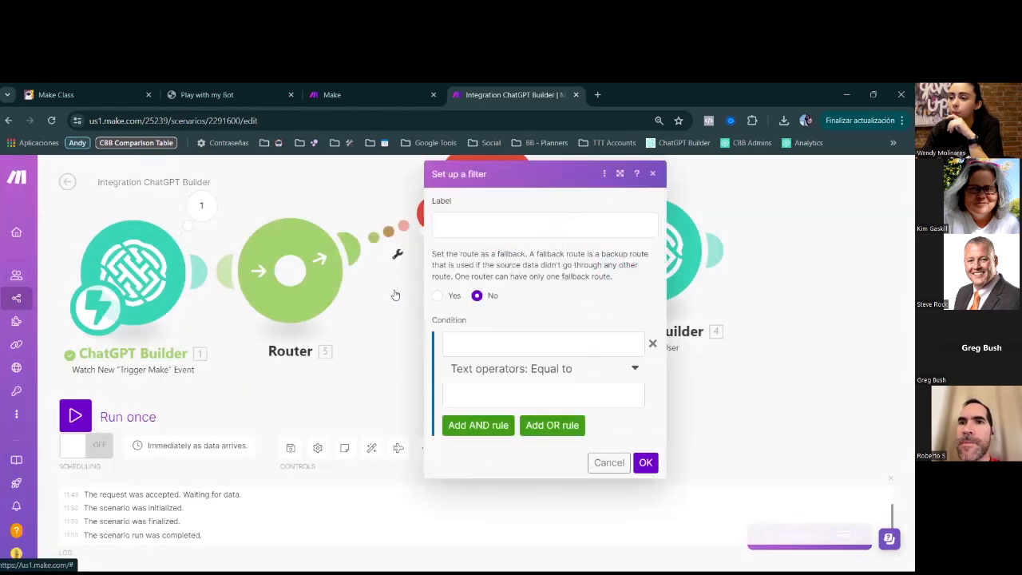
pyautogui.click(572, 346)
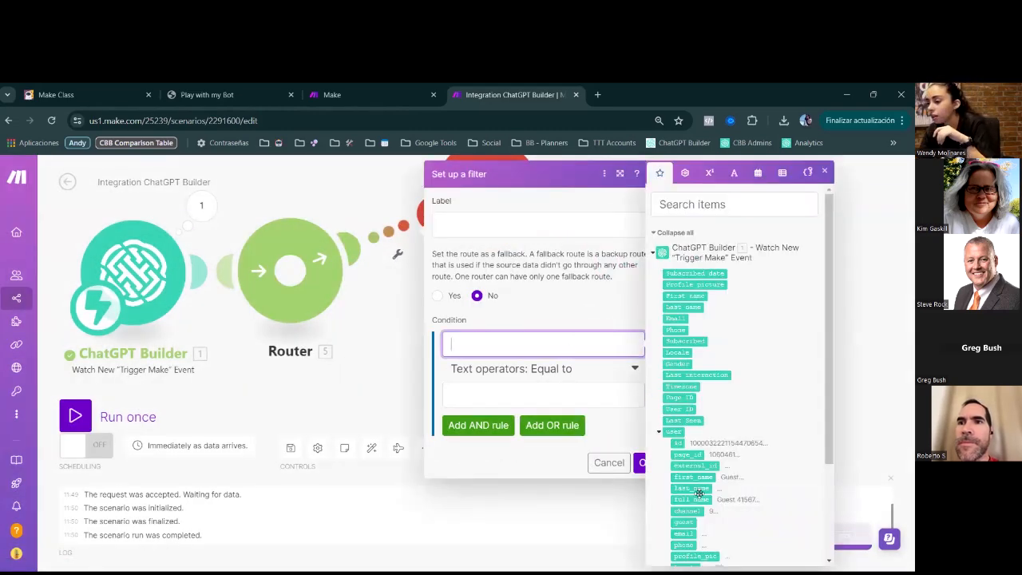
pyautogui.scroll(-3, 694, 479)
pyautogui.click(669, 541)
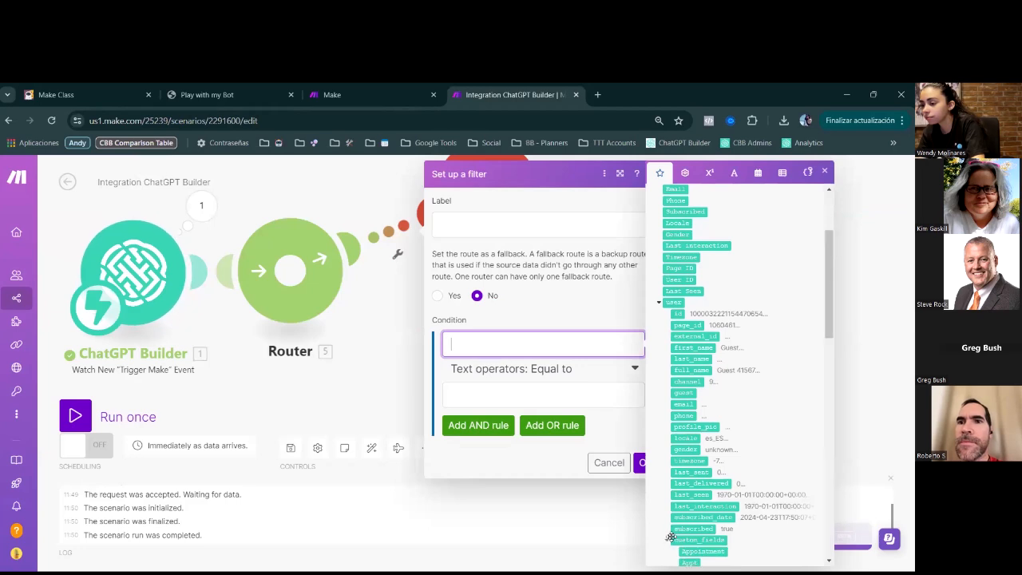
pyautogui.scroll(-3, 694, 463)
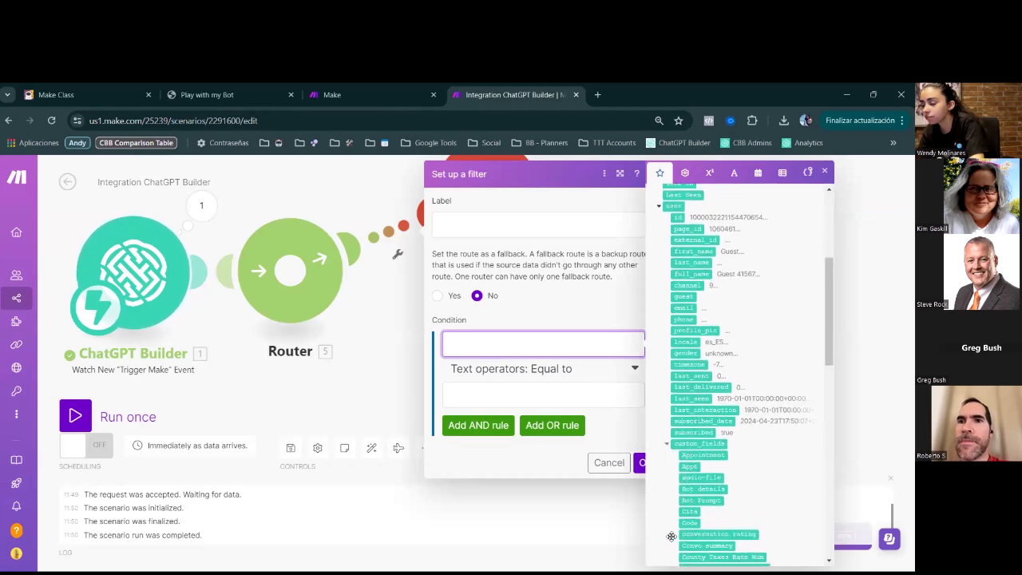
pyautogui.click(700, 434)
pyautogui.click(584, 371)
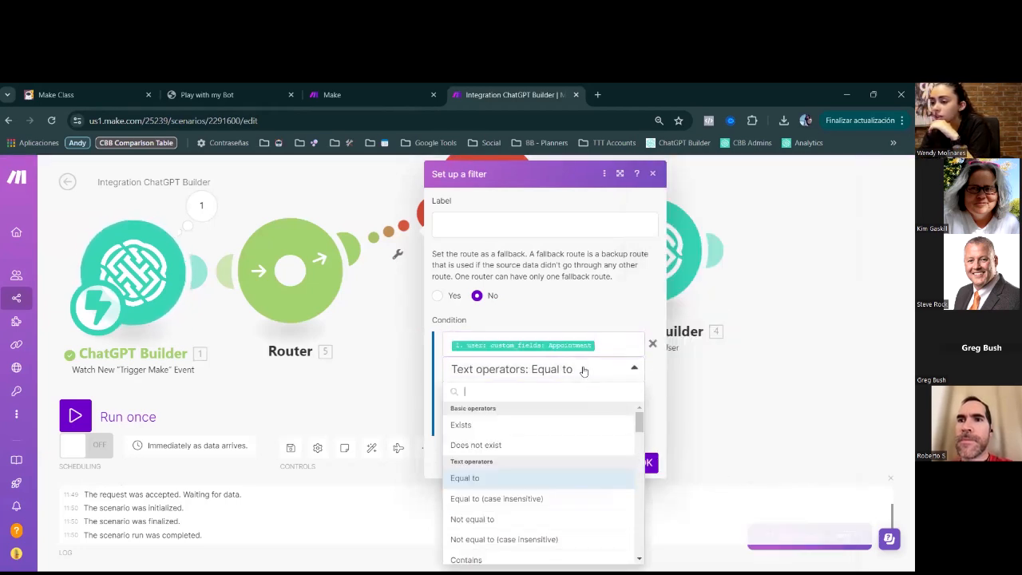
pyautogui.click(540, 430)
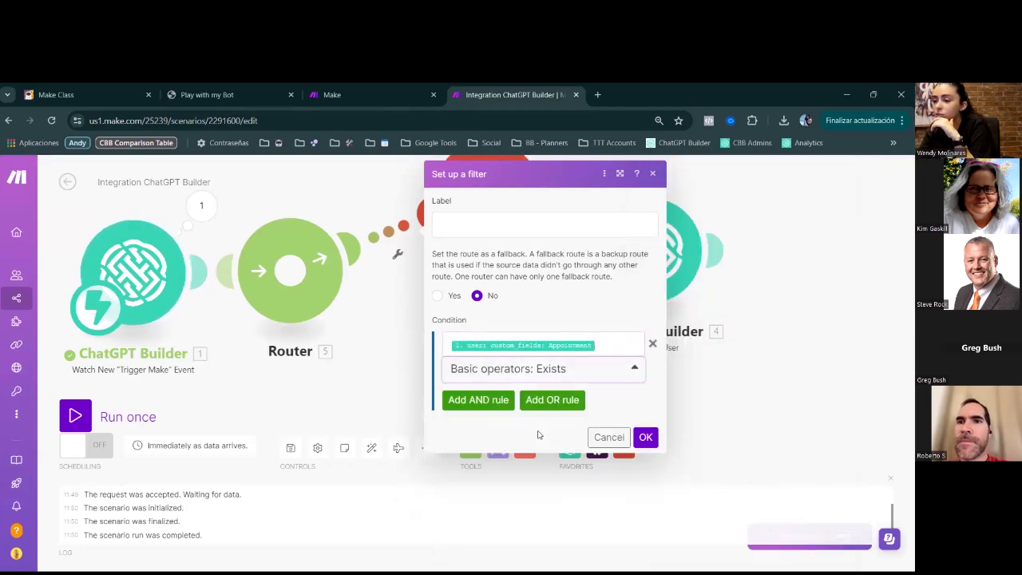
pyautogui.click(646, 437)
# Step: Add a second Gmail Send an Email module and link it to the Router as another route
pyautogui.moveTo(408, 342); pyautogui.dragTo(413, 307)
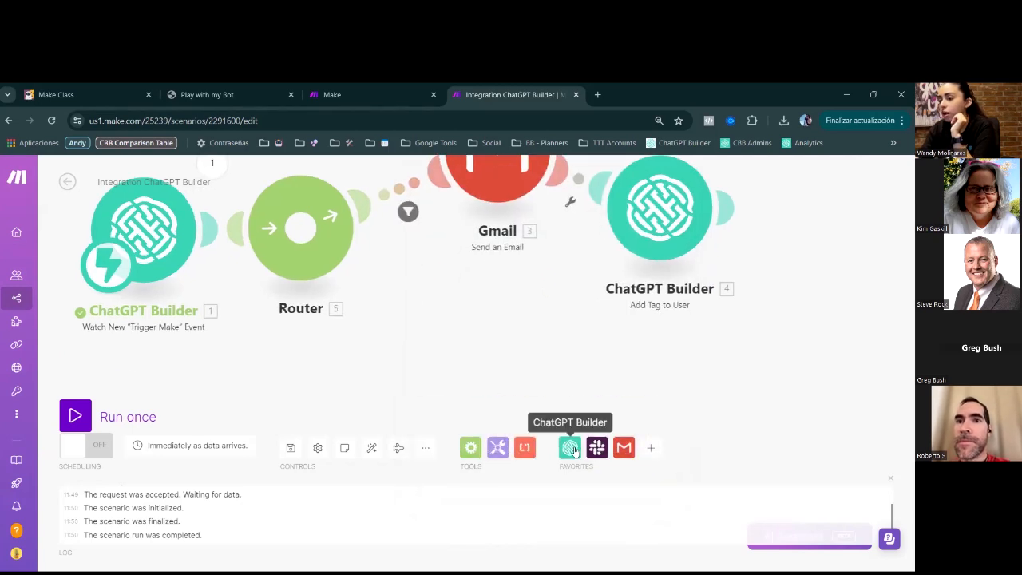
pyautogui.click(624, 447)
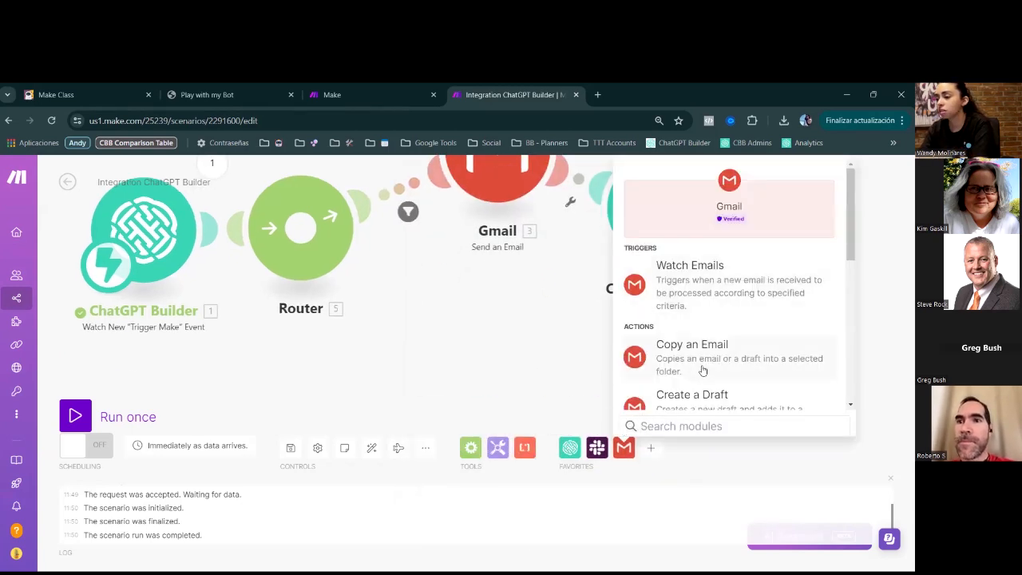
pyautogui.scroll(-5, 700, 369)
pyautogui.scroll(-2, 699, 370)
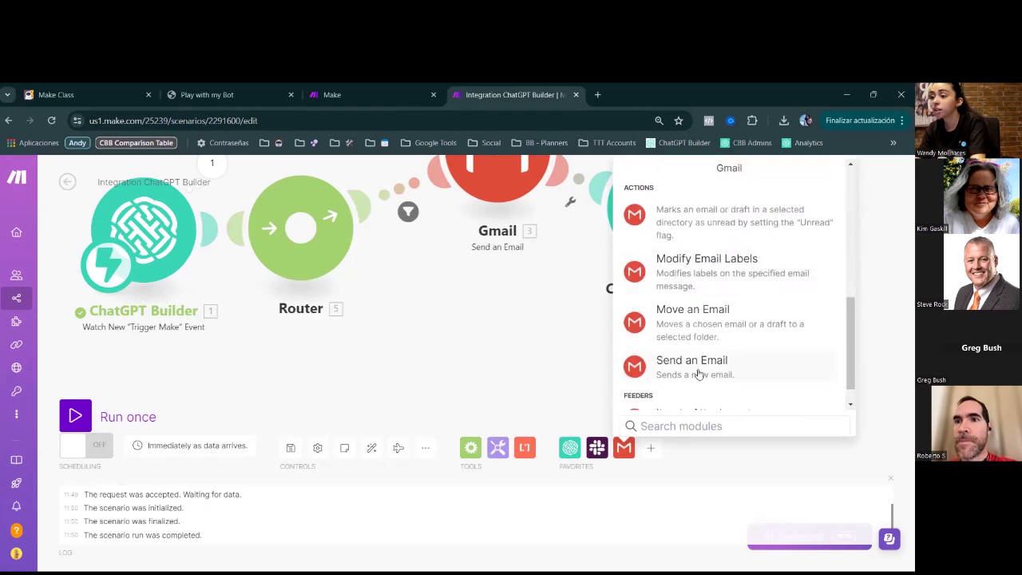
pyautogui.click(696, 366)
pyautogui.moveTo(693, 374); pyautogui.dragTo(463, 454)
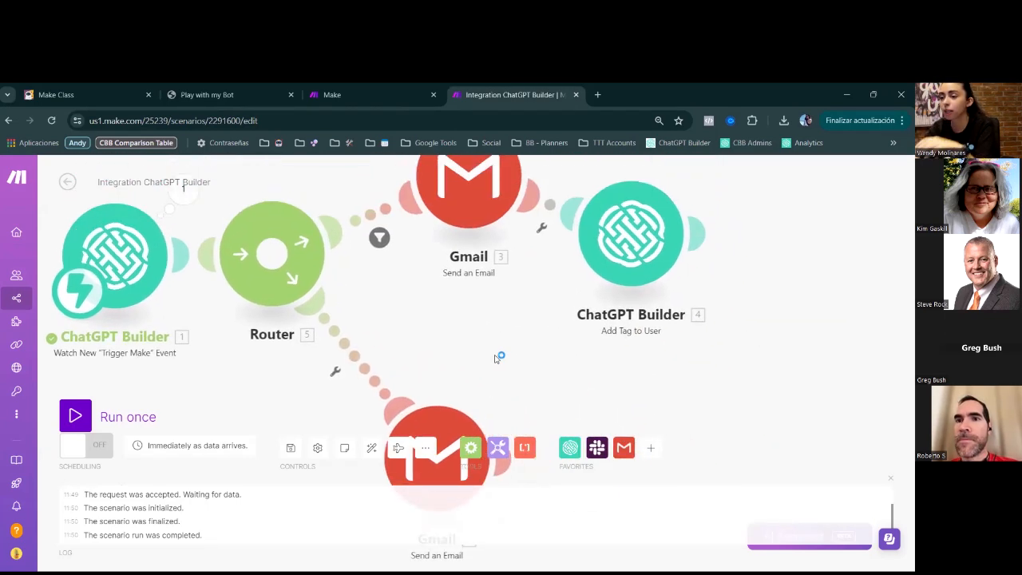
# Step: Set up a filter on the second Gmail route using the trigger's Appointment custom field with the Does not exist operator
pyautogui.click(332, 341)
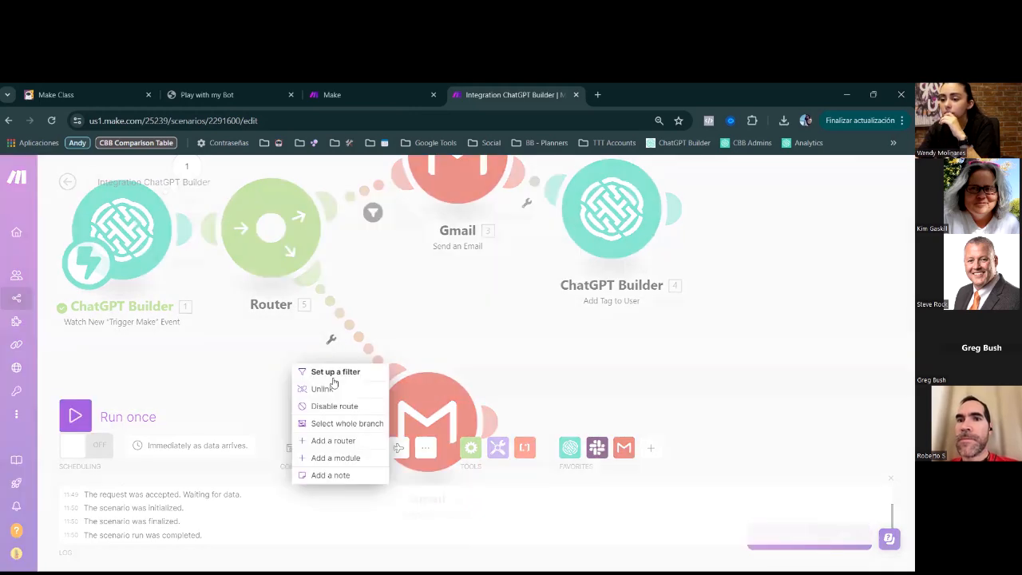
pyautogui.click(335, 376)
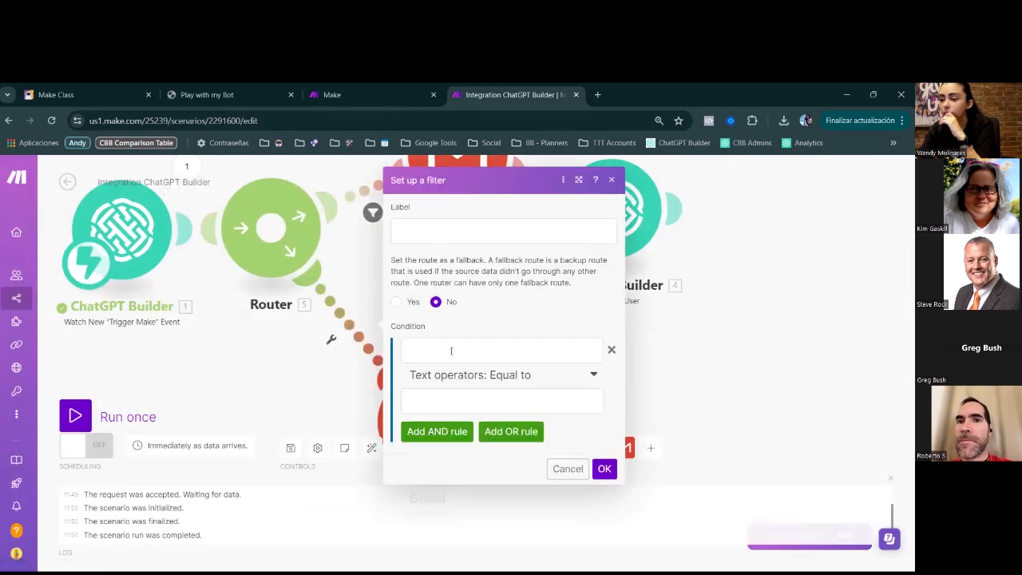
pyautogui.click(450, 349)
pyautogui.scroll(-3, 659, 508)
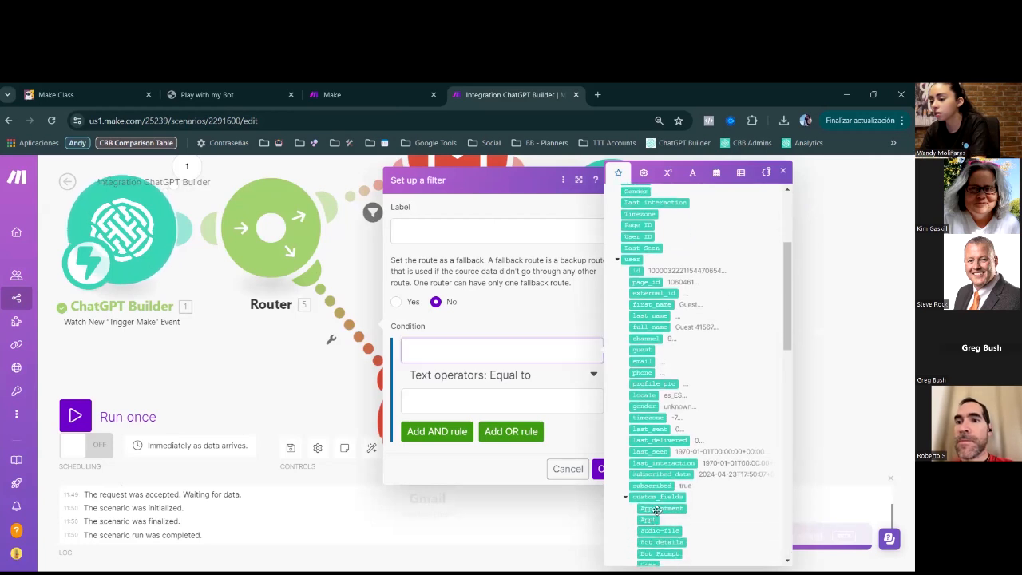
pyautogui.click(657, 509)
pyautogui.click(547, 384)
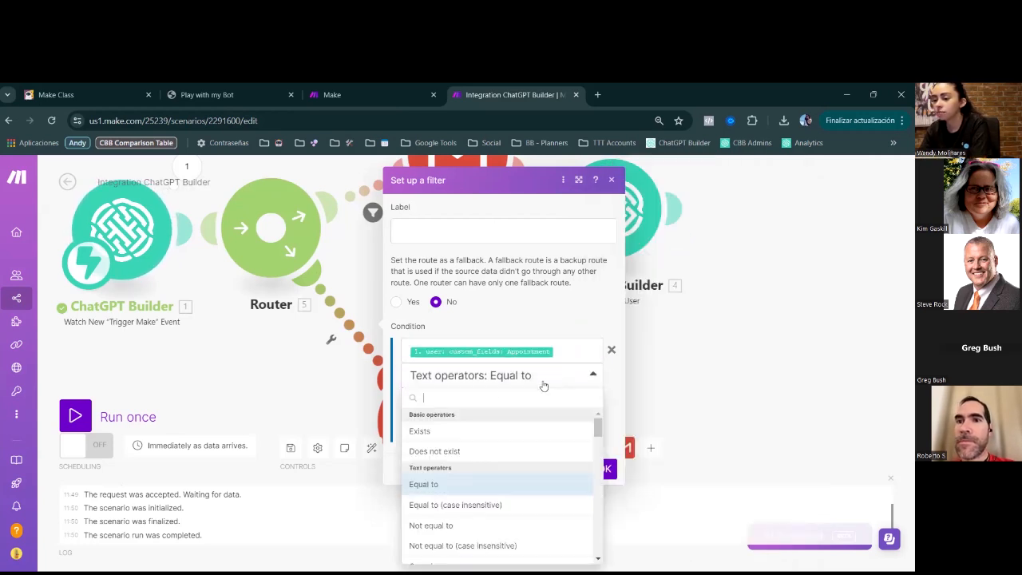
pyautogui.click(439, 451)
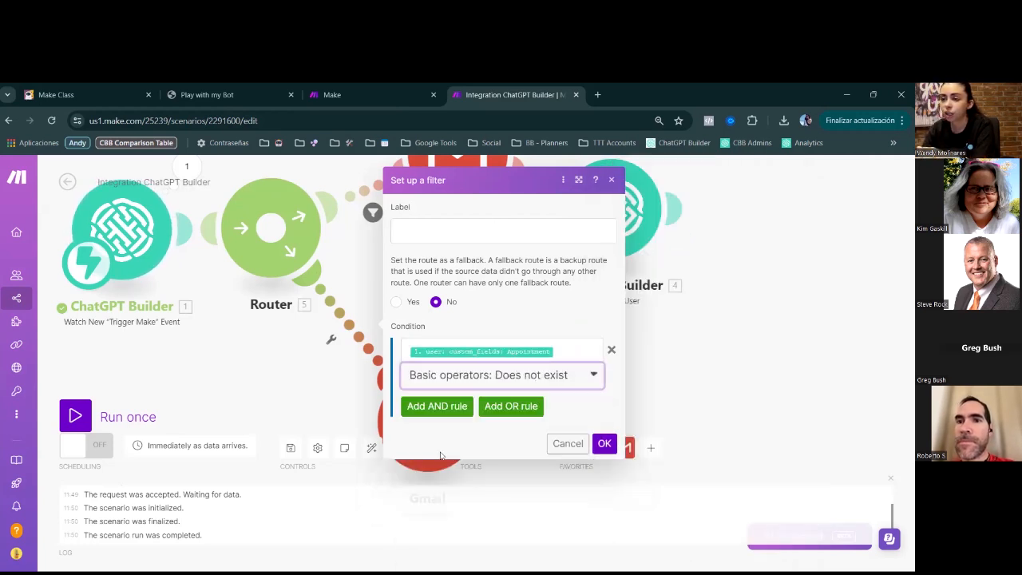
pyautogui.click(604, 443)
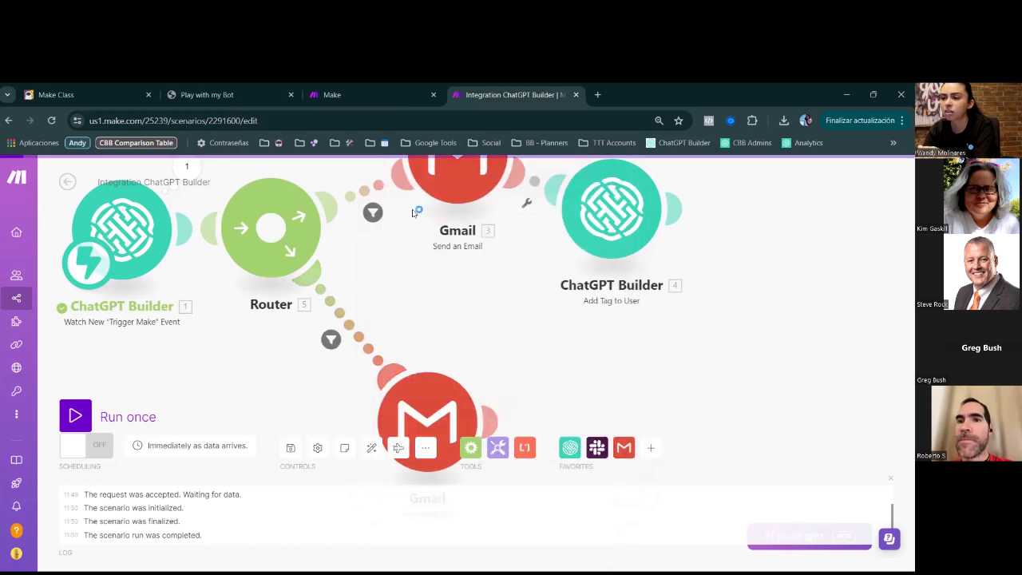
# Step: Review the filter conditions on both Router routes
pyautogui.click(373, 211)
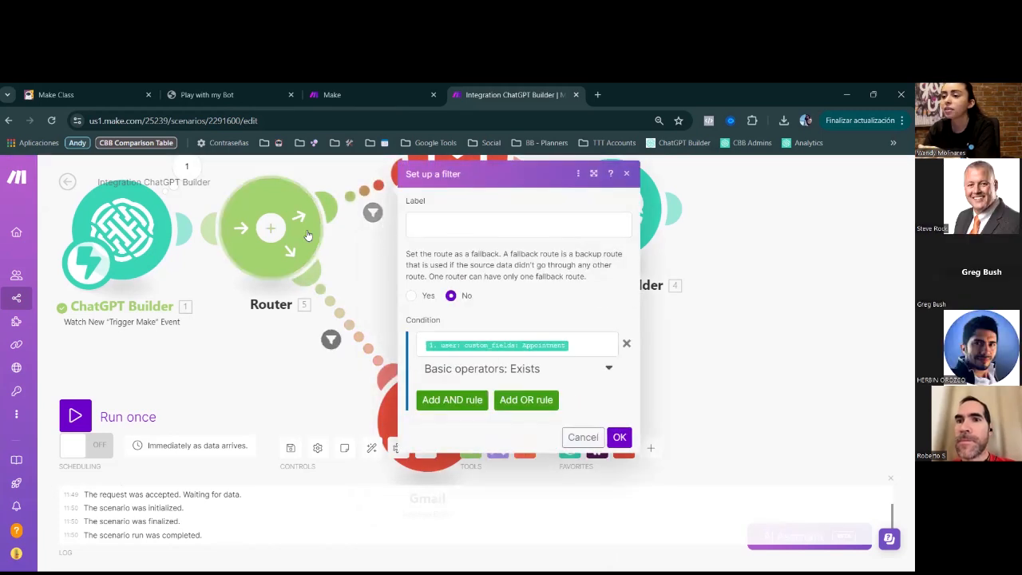
pyautogui.click(330, 340)
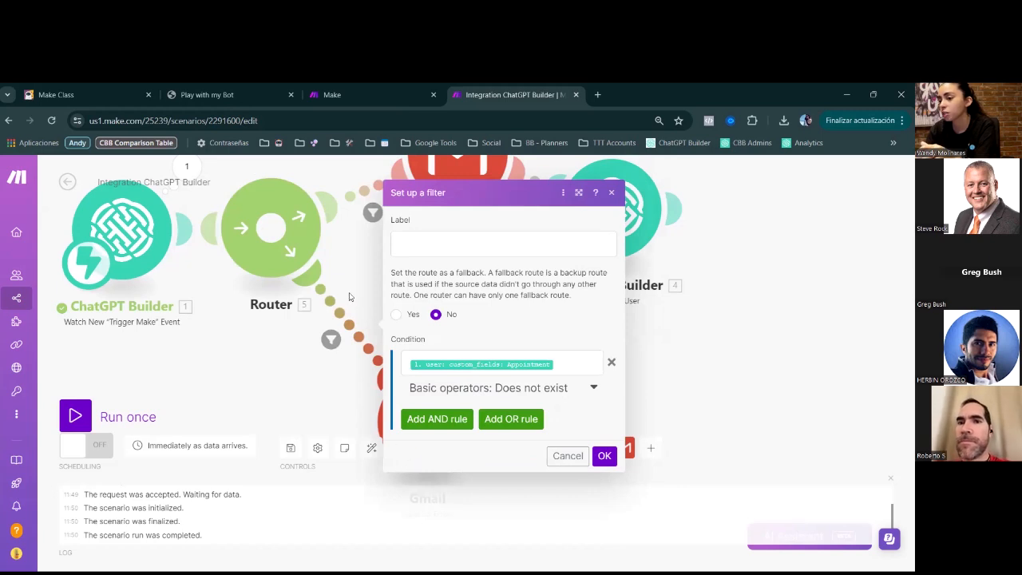
pyautogui.click(308, 394)
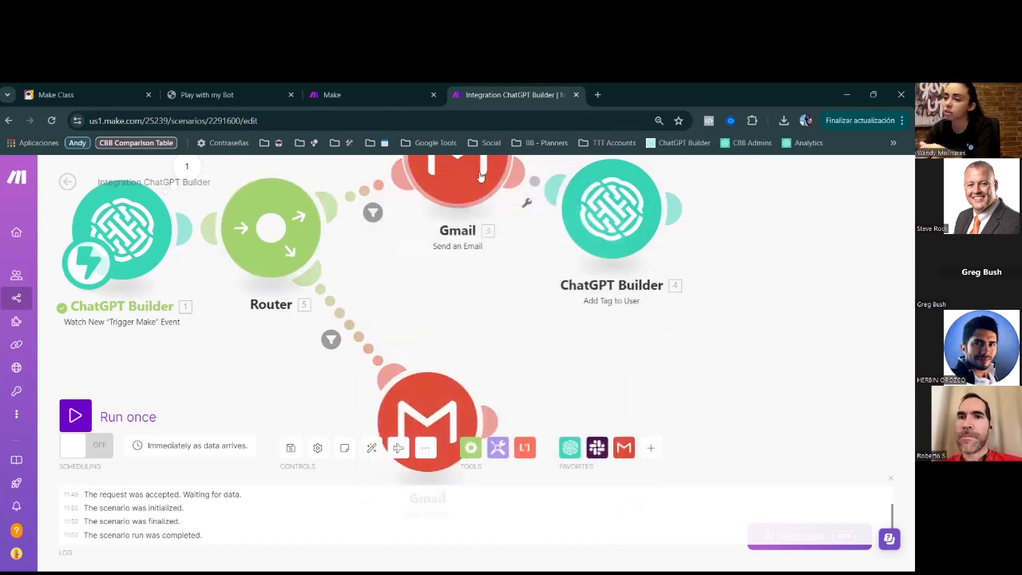
# Step: Move the ChatGPT Builder trigger module farther away from the Router
pyautogui.moveTo(508, 310); pyautogui.dragTo(490, 348)
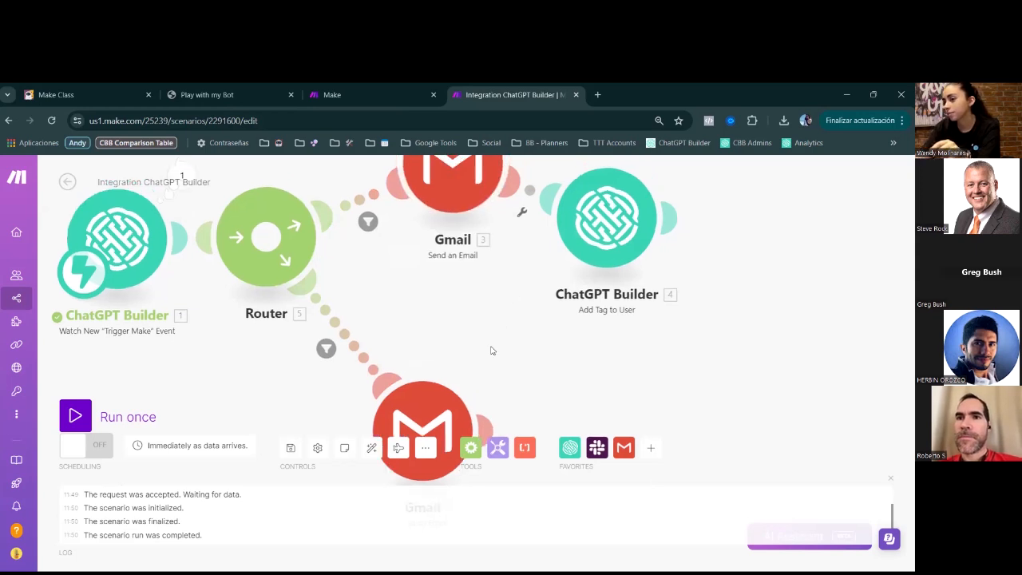
pyautogui.scroll(-1, 491, 350)
pyautogui.scroll(-2, 490, 350)
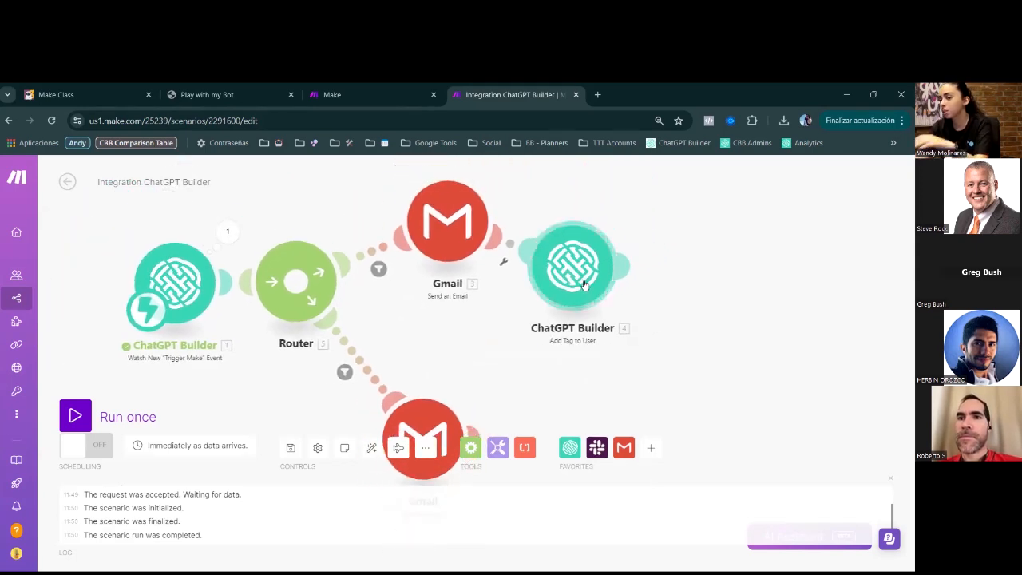
pyautogui.moveTo(531, 412); pyautogui.dragTo(522, 366)
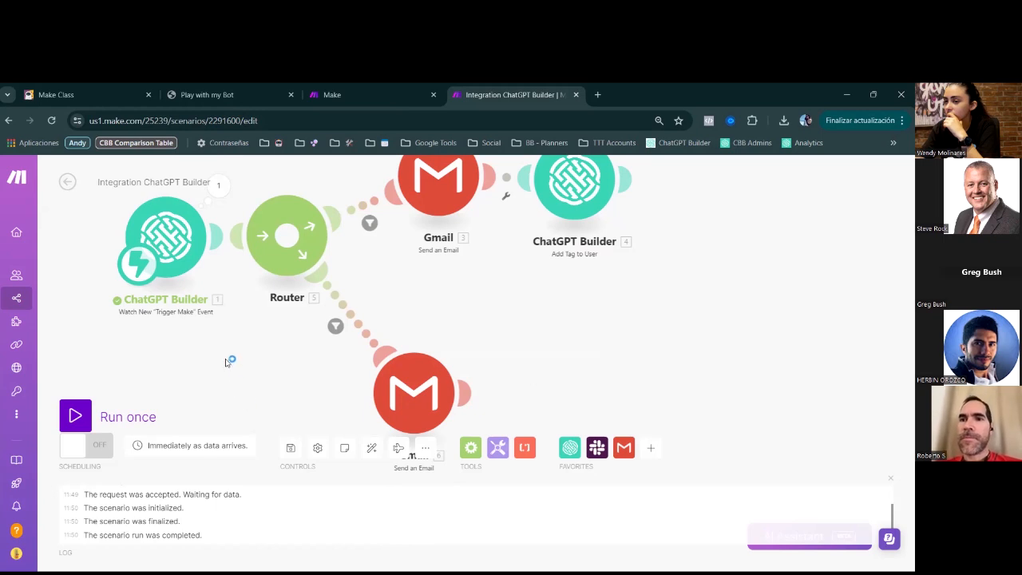
pyautogui.moveTo(229, 360); pyautogui.dragTo(281, 398)
pyautogui.moveTo(228, 281); pyautogui.dragTo(174, 281)
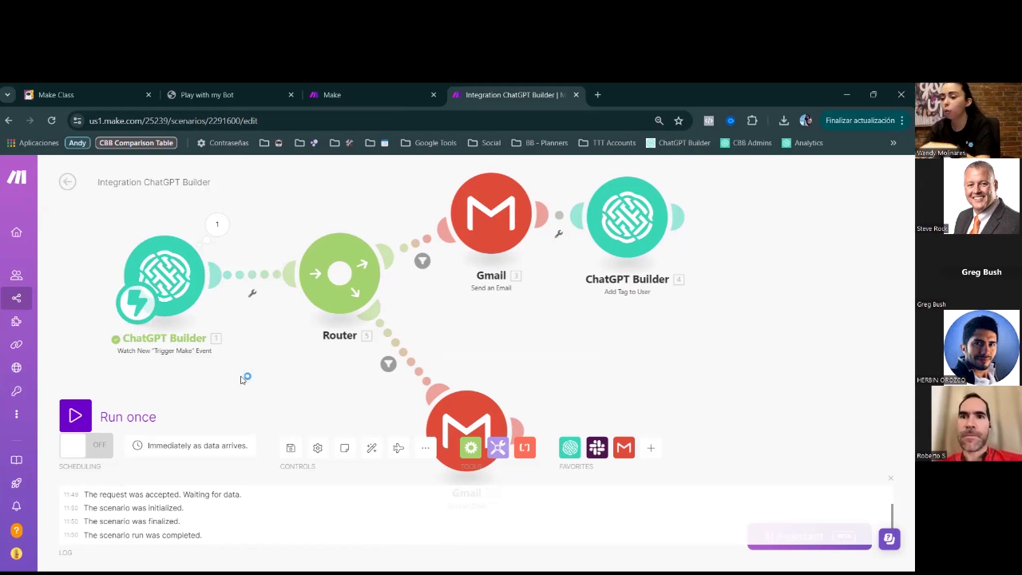
pyautogui.scroll(-1, 245, 380)
pyautogui.moveTo(251, 388); pyautogui.dragTo(244, 375)
pyautogui.scroll(-1, 242, 376)
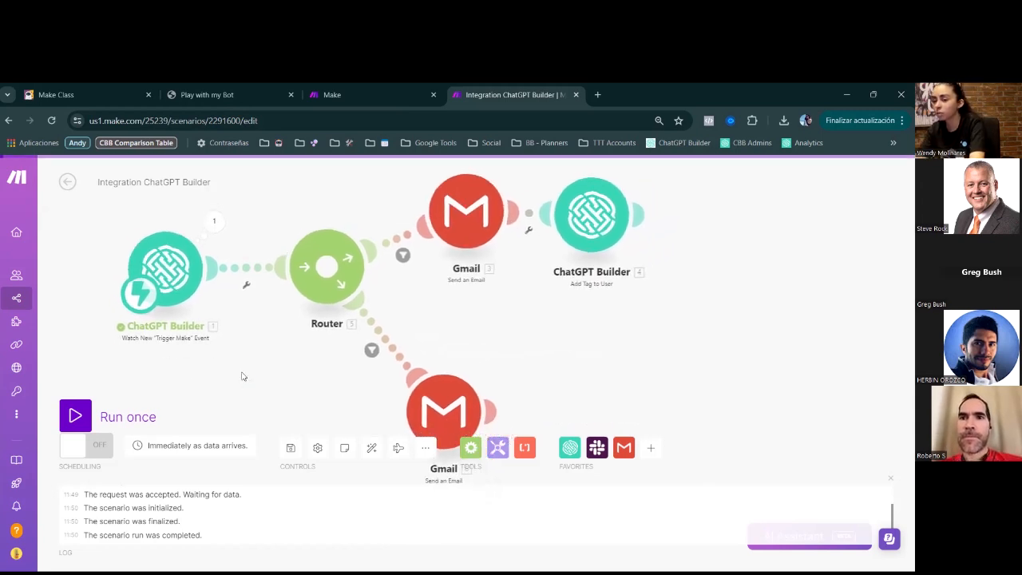
pyautogui.scroll(-1, 242, 376)
pyautogui.scroll(-1, 242, 376)
pyautogui.scroll(-1, 243, 376)
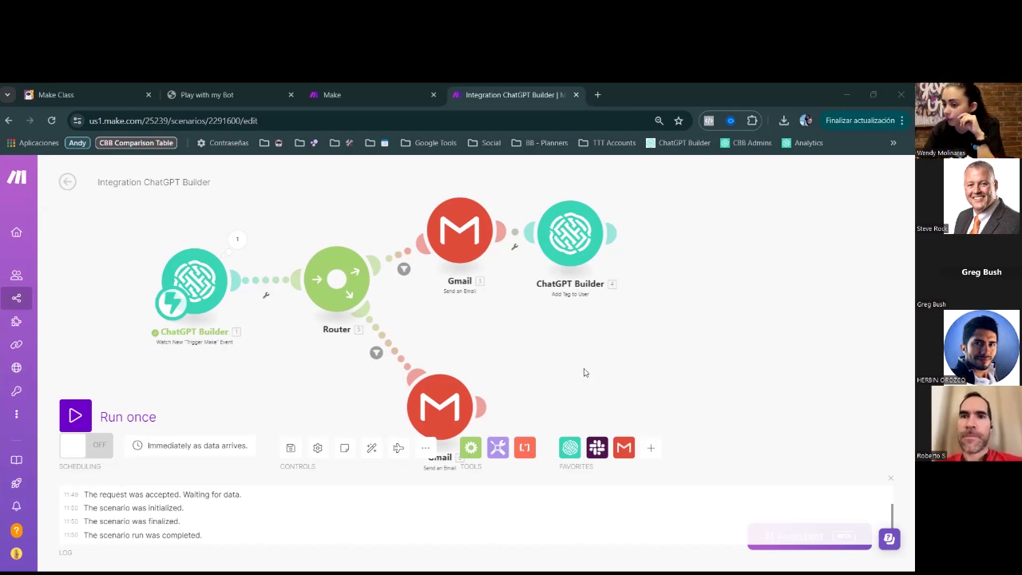
# Step: Move the second Gmail module up so it sits directly below the first Gmail module
pyautogui.moveTo(541, 381); pyautogui.dragTo(539, 352)
pyautogui.click(651, 451)
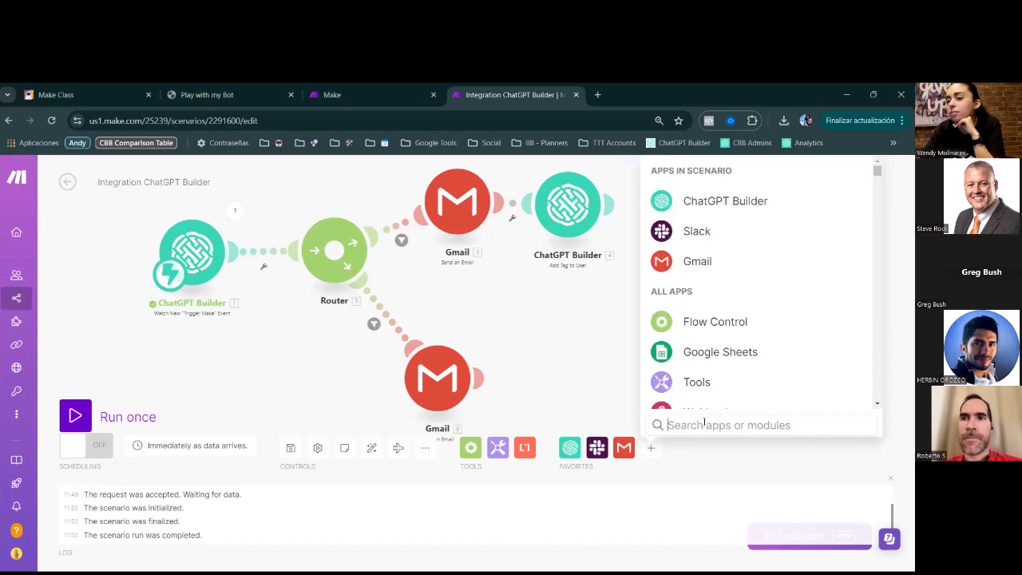
pyautogui.click(586, 371)
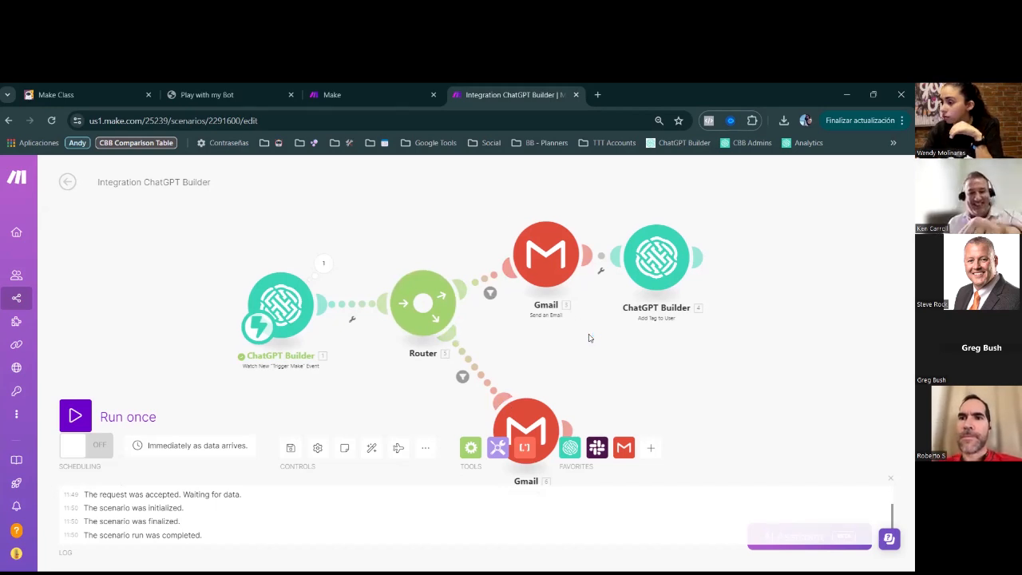
pyautogui.moveTo(532, 419); pyautogui.dragTo(555, 353)
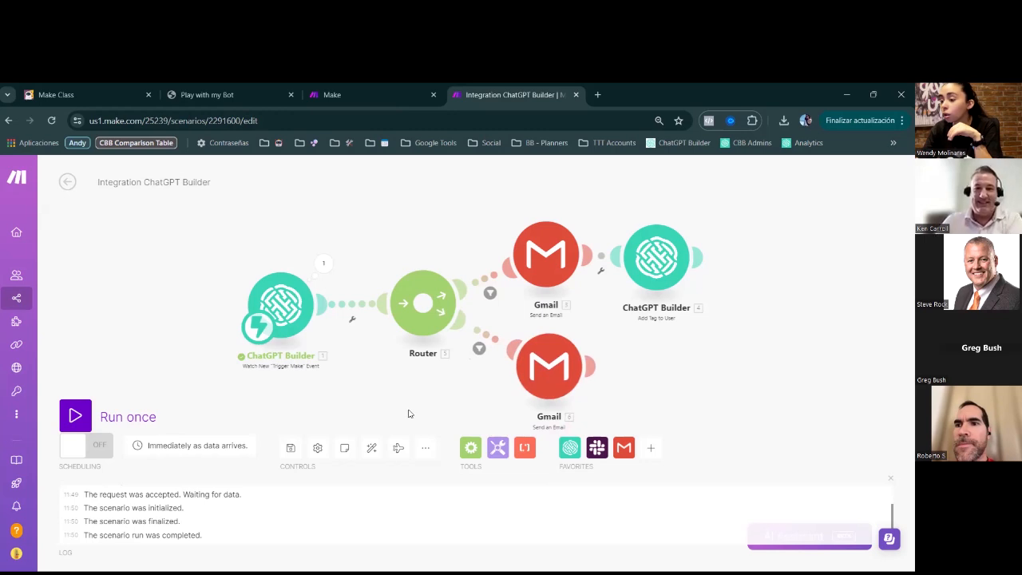
# Step: Widen the gap between the ChatGPT Builder trigger module and the Router on the scenario canvas
pyautogui.moveTo(456, 390); pyautogui.dragTo(440, 320)
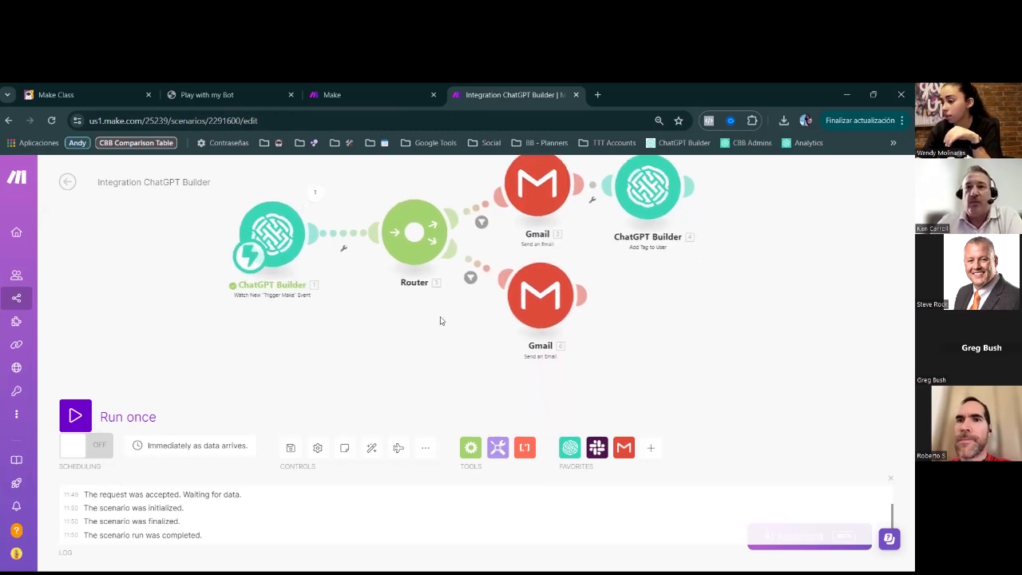
pyautogui.moveTo(273, 234); pyautogui.dragTo(228, 235)
pyautogui.moveTo(379, 344); pyautogui.dragTo(404, 399)
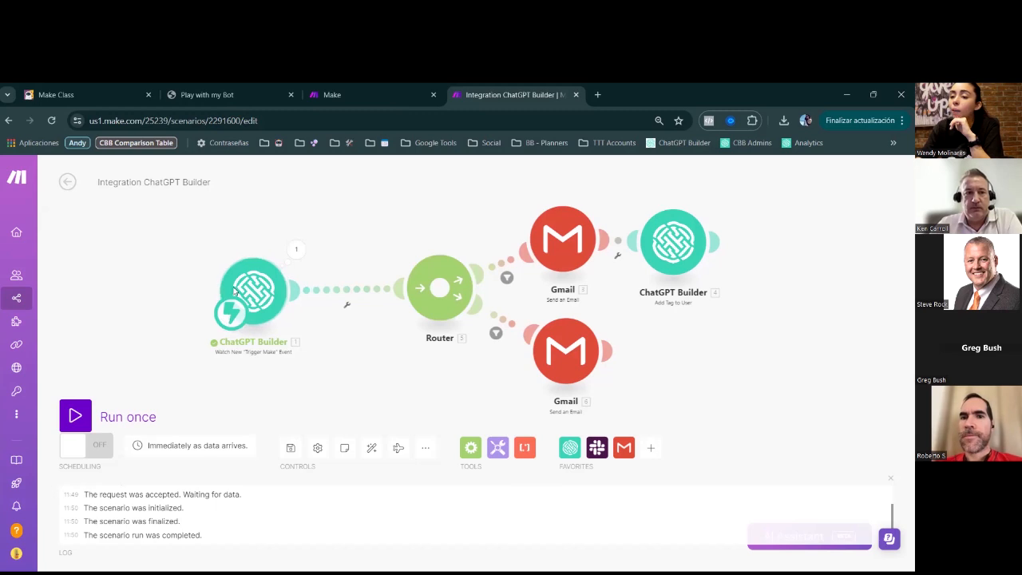
# Step: Switch to the chatbot account's settings and open the Chatbot Builder AI in Make install page from the Make formerly Integromat integration
pyautogui.click(76, 94)
pyautogui.click(20, 166)
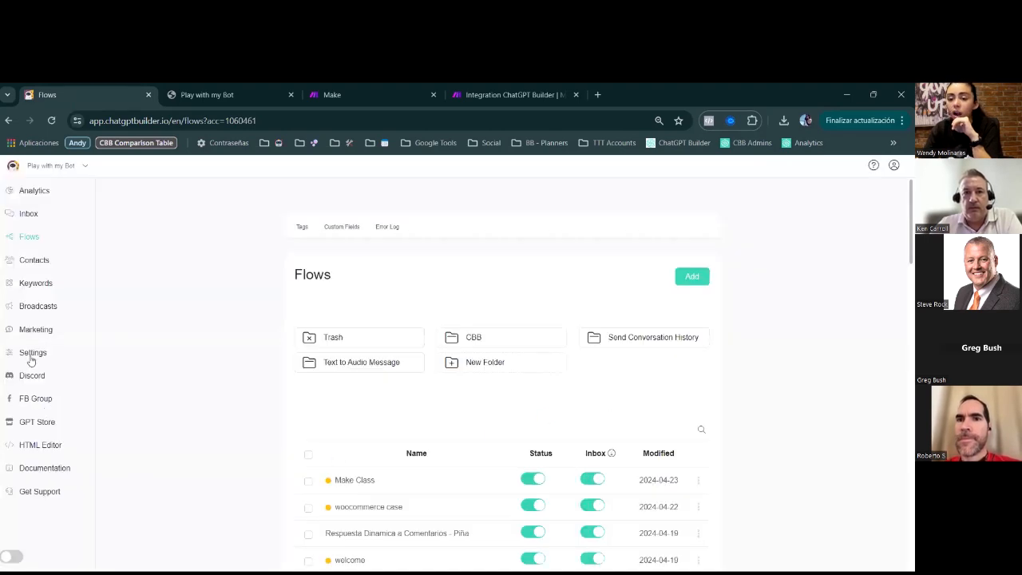
pyautogui.click(31, 354)
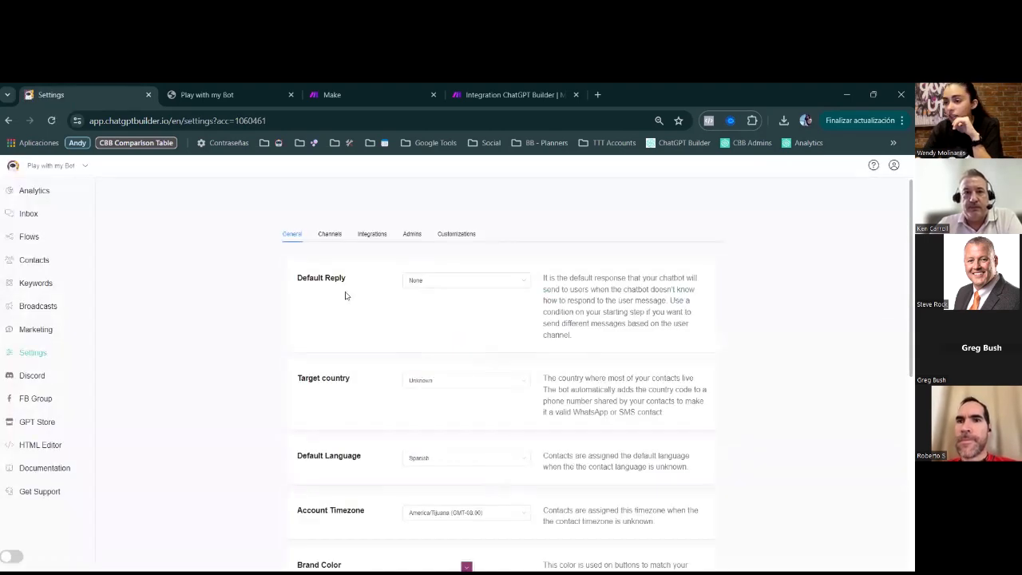
pyautogui.click(366, 240)
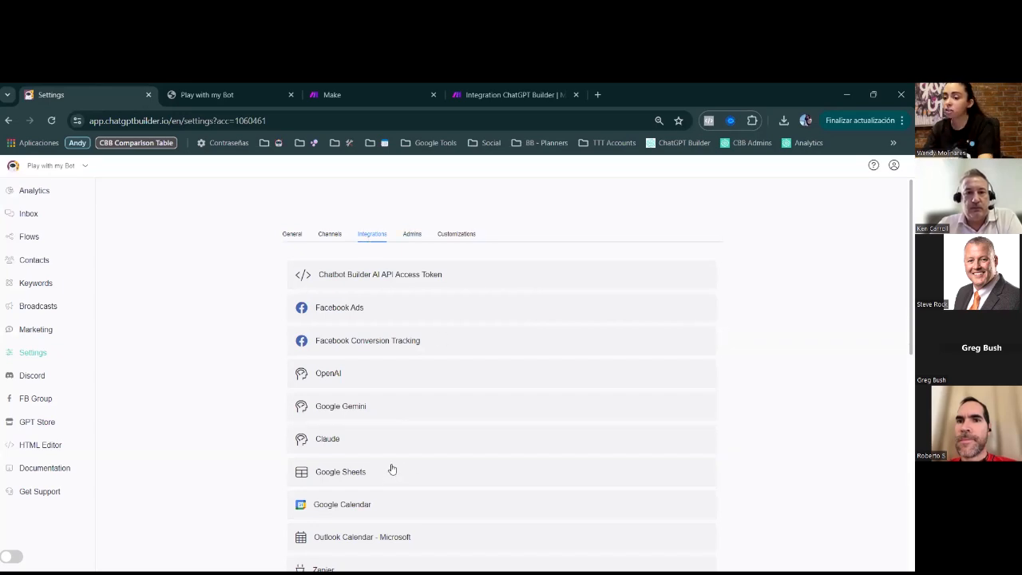
pyautogui.scroll(-2, 392, 469)
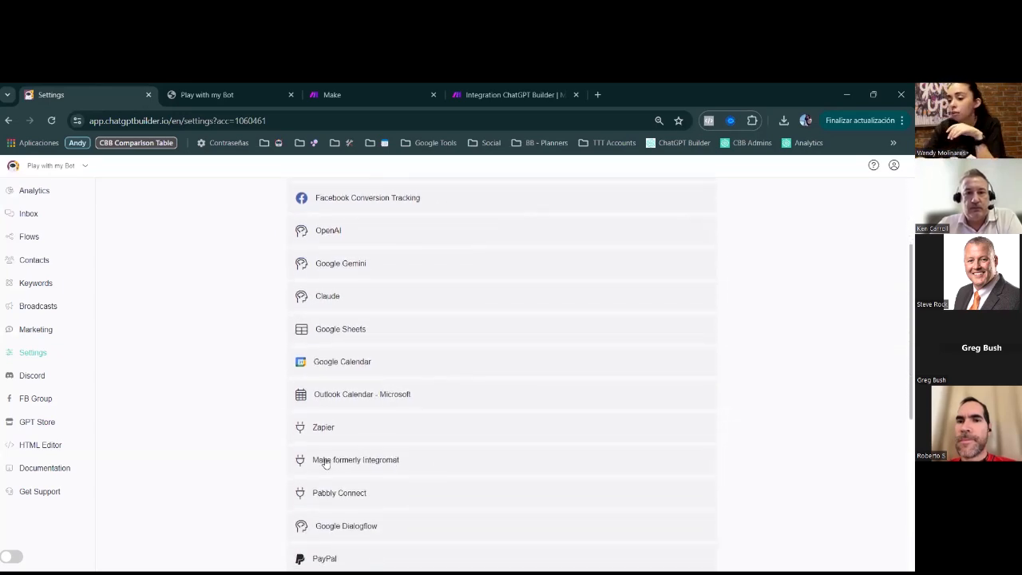
pyautogui.click(416, 461)
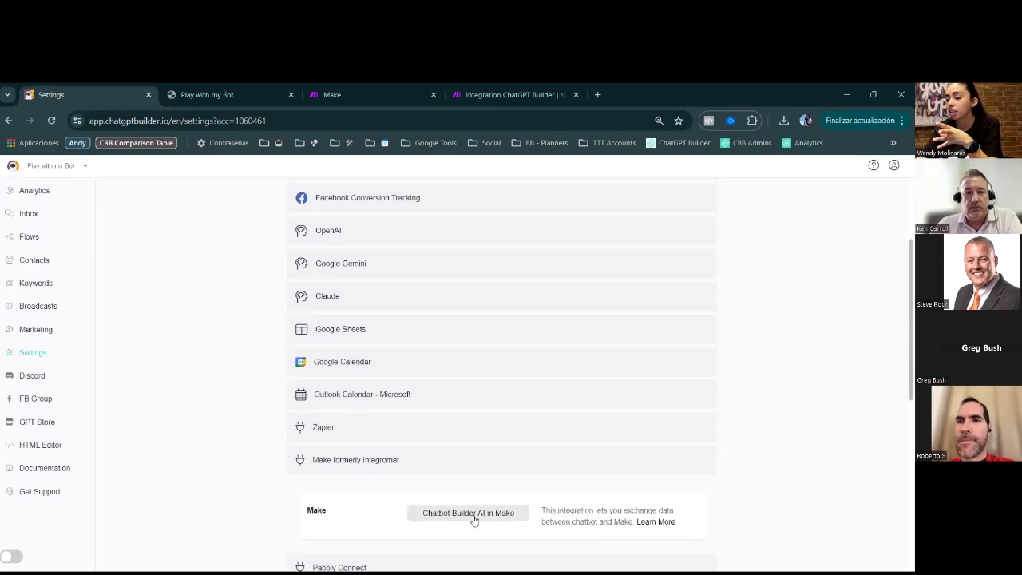
pyautogui.click(473, 517)
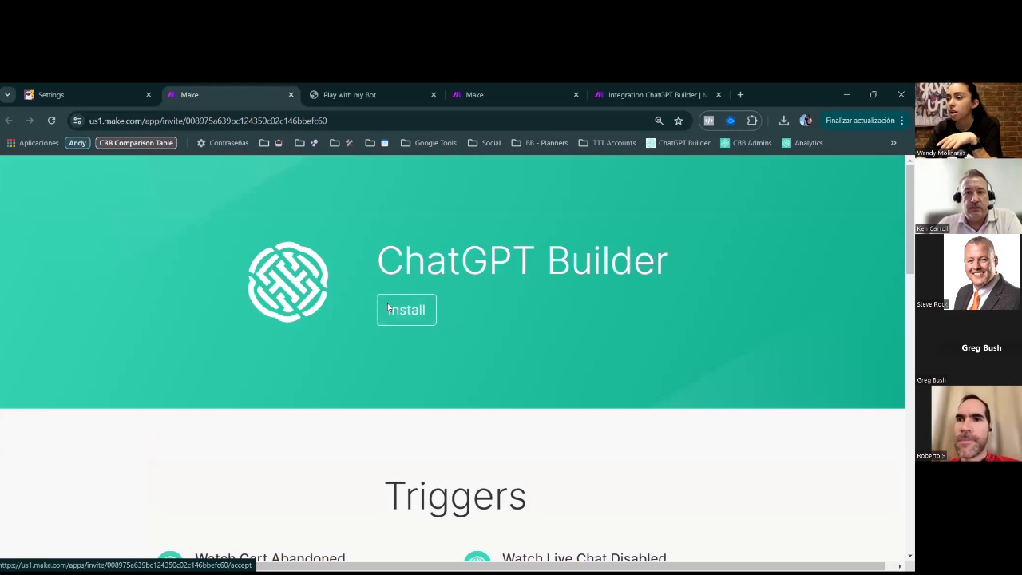
# Step: Look up ChatGPT Builder in the scenario's app list, and collapse the Make formerly Integromat integration back in the chatbot settings
pyautogui.click(656, 95)
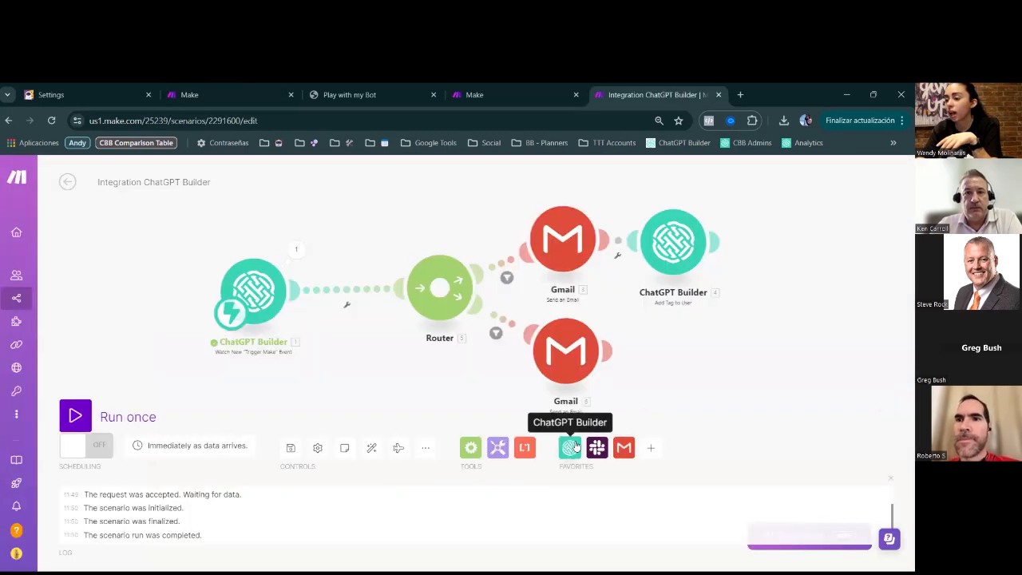
pyautogui.click(651, 448)
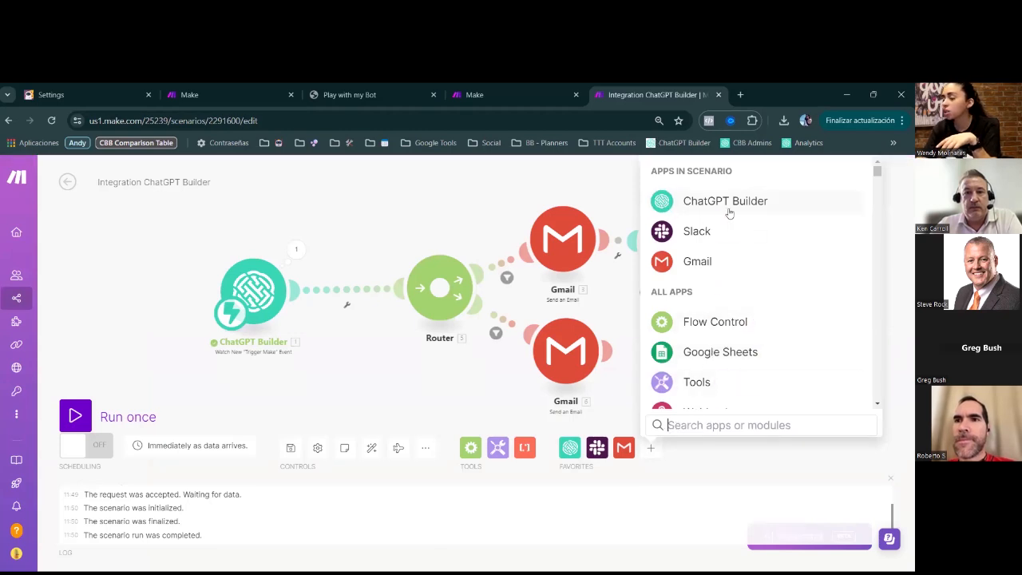
pyautogui.click(76, 92)
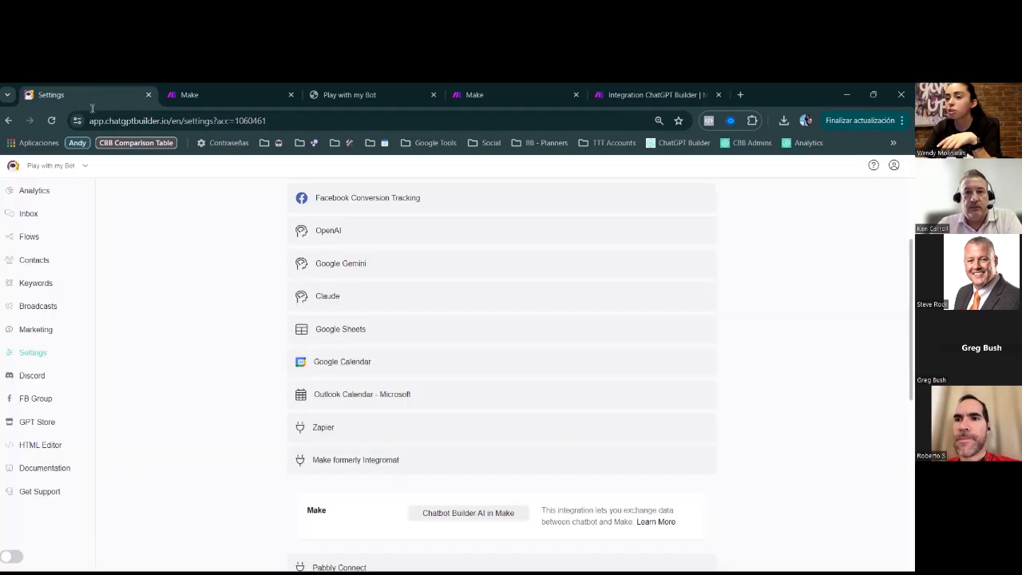
pyautogui.moveTo(106, 120); pyautogui.dragTo(159, 120)
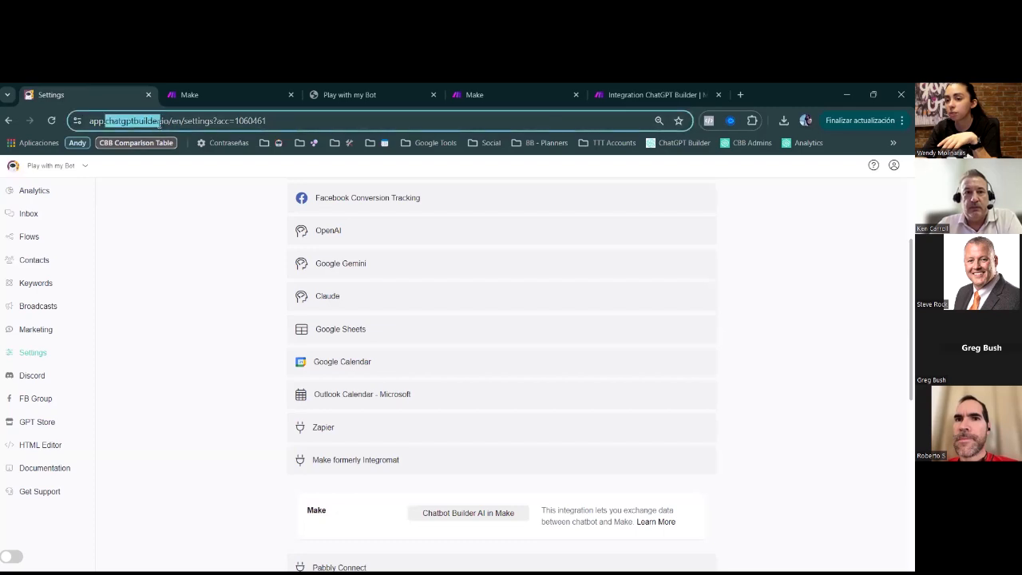
pyautogui.click(197, 261)
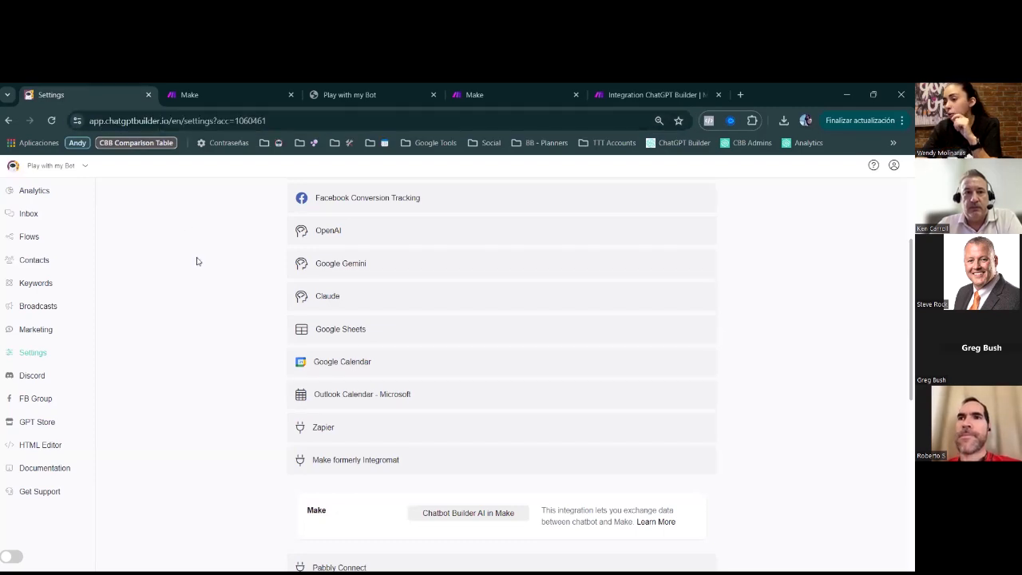
pyautogui.click(369, 461)
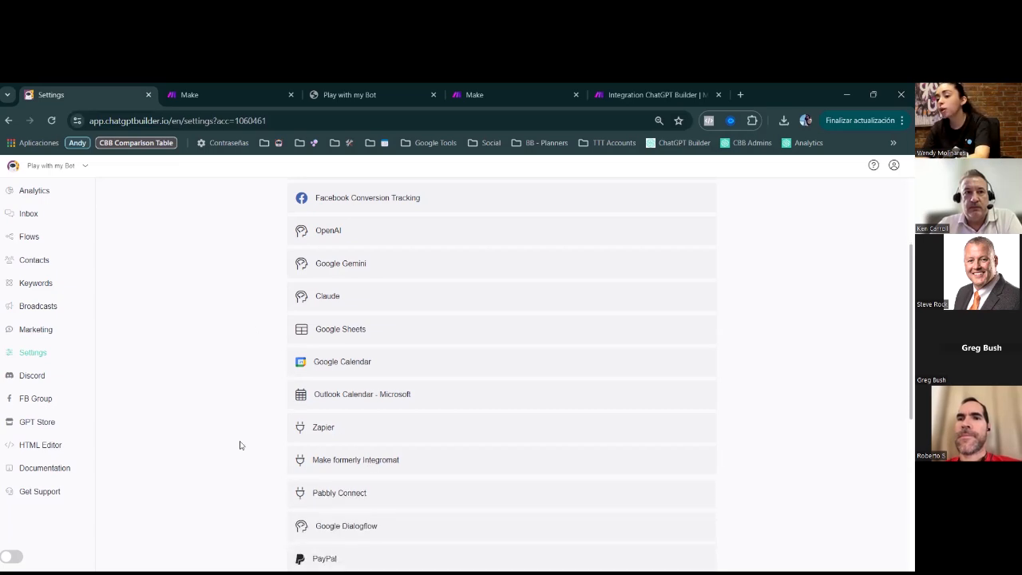
pyautogui.scroll(3, 242, 435)
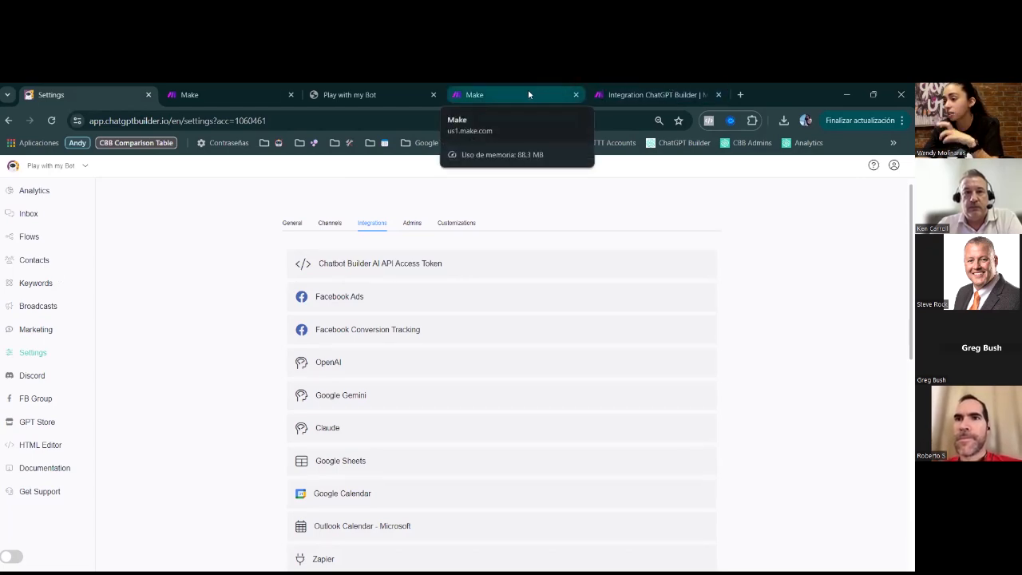
# Step: Browse ChatGPT Builder's available trigger modules in the Make scenario, down to Watch New "Trigger Make" Event
pyautogui.click(656, 95)
pyautogui.click(376, 368)
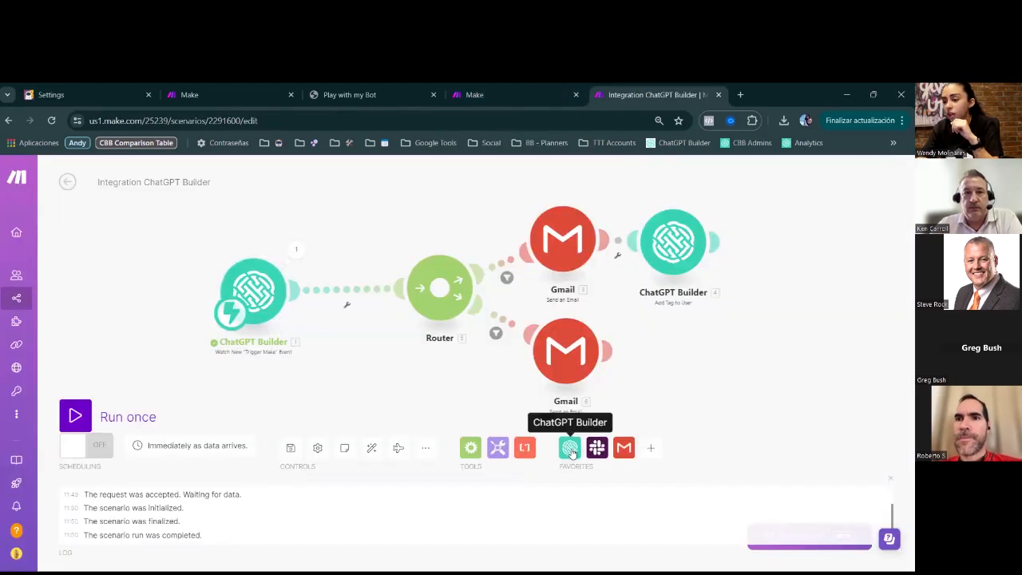
pyautogui.click(570, 448)
pyautogui.scroll(-3, 685, 336)
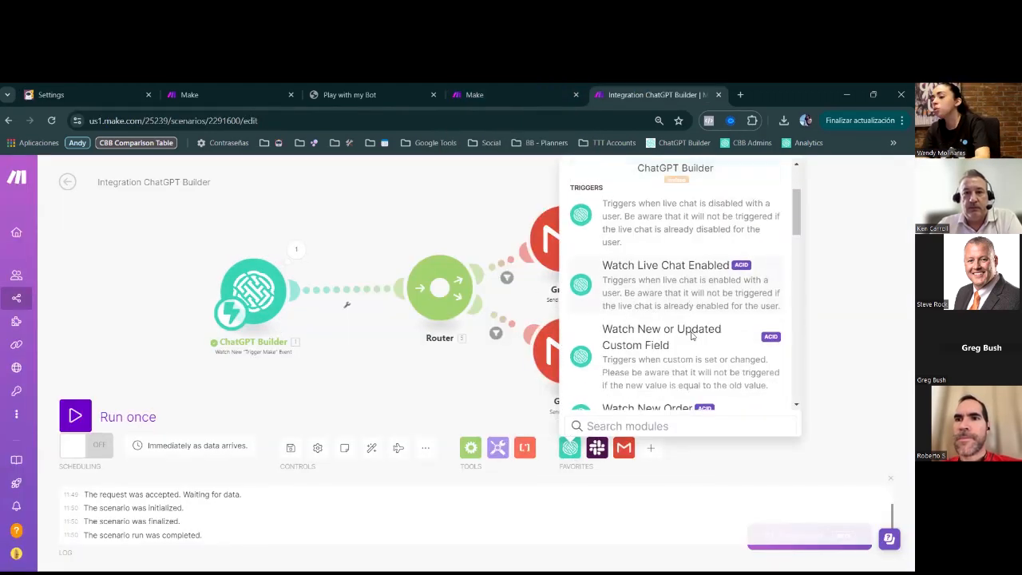
pyautogui.scroll(-5, 691, 336)
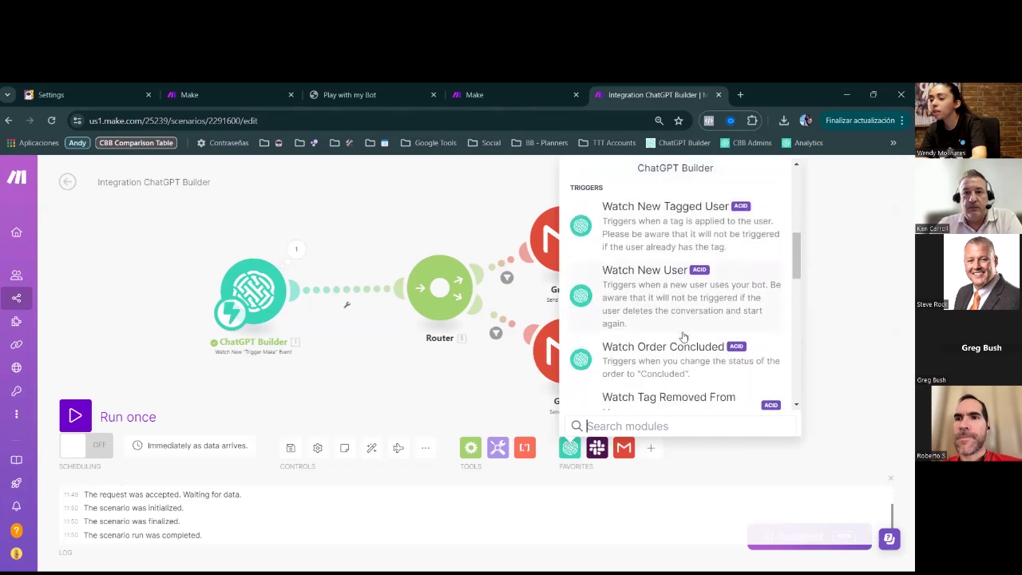
pyautogui.scroll(-4, 684, 337)
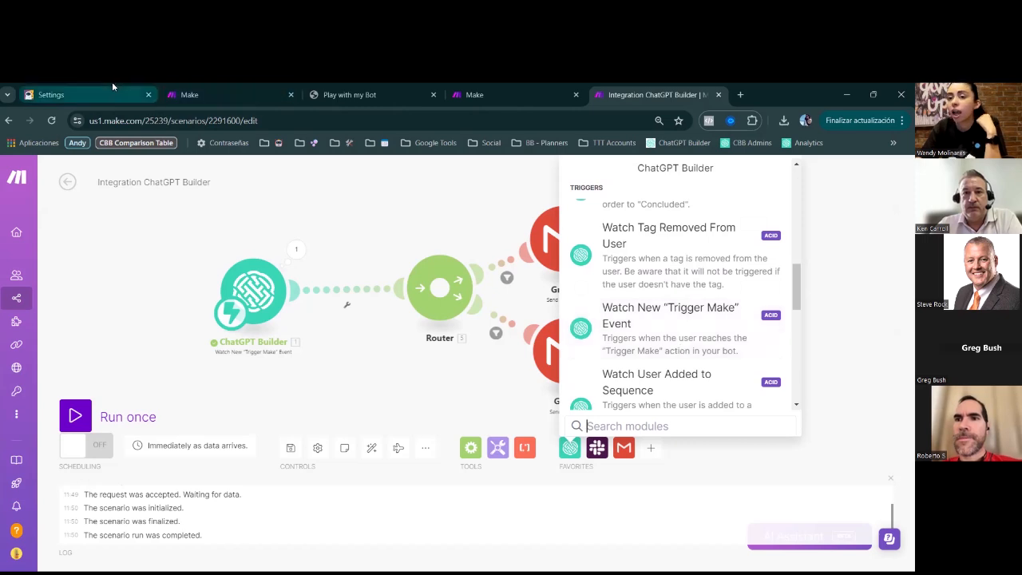
# Step: Switch to the chatbot account and open the Send Message step of the Make Class flow for editing
pyautogui.click(50, 95)
pyautogui.click(27, 238)
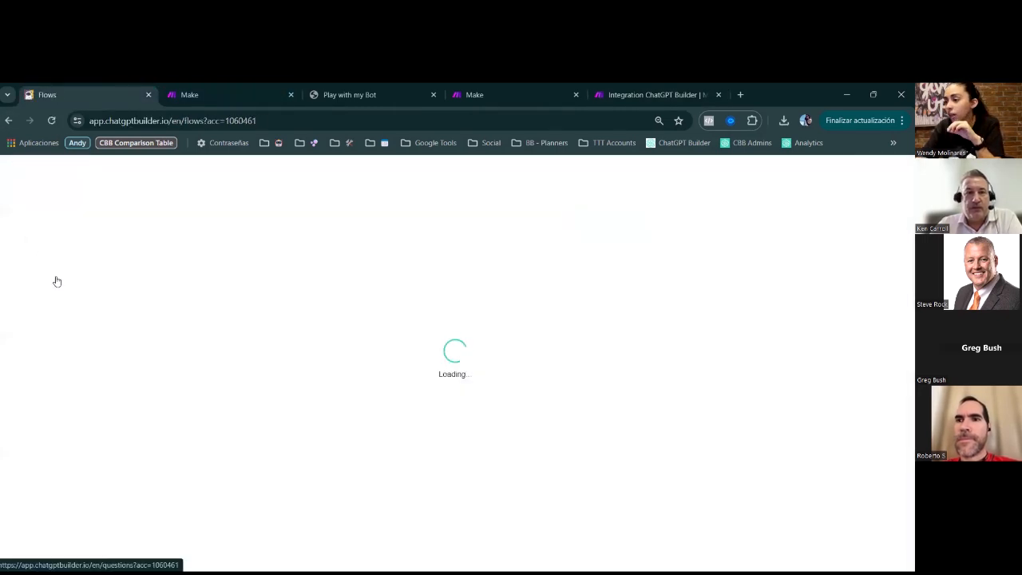
pyautogui.click(384, 489)
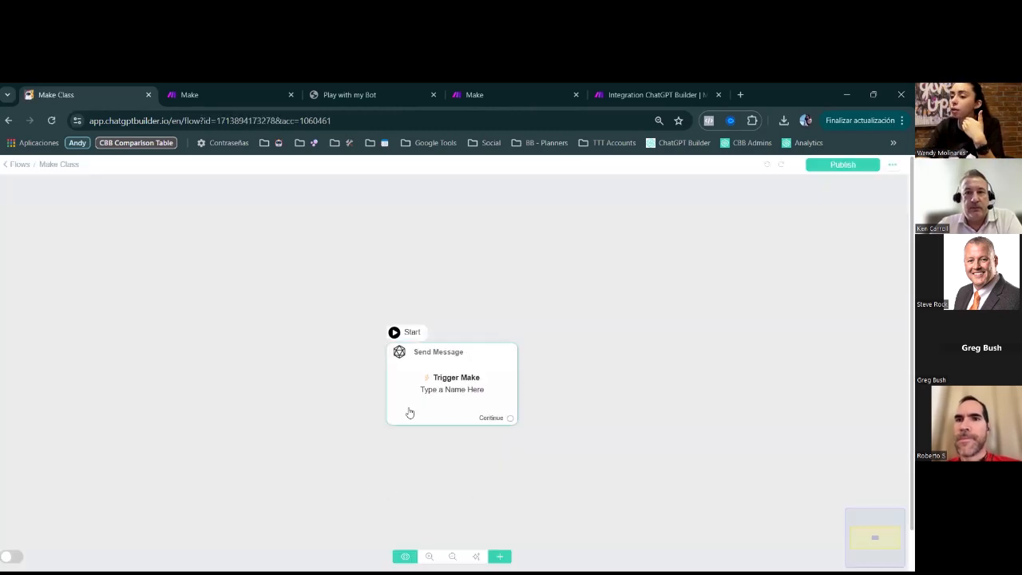
pyautogui.click(417, 416)
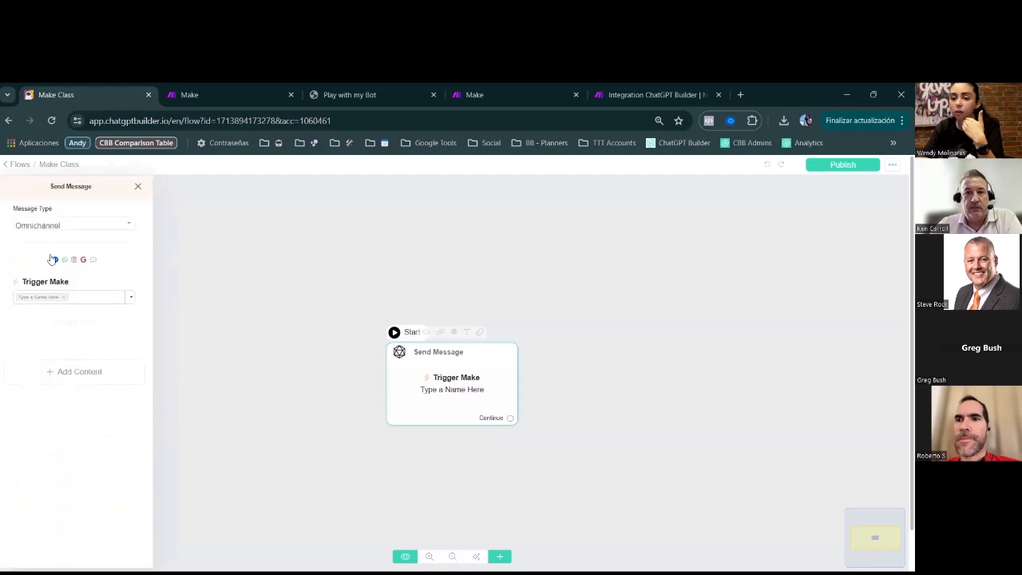
# Step: Add a second Trigger Make action to the Send Message step
pyautogui.click(84, 372)
pyautogui.click(30, 528)
pyautogui.moveTo(109, 551)
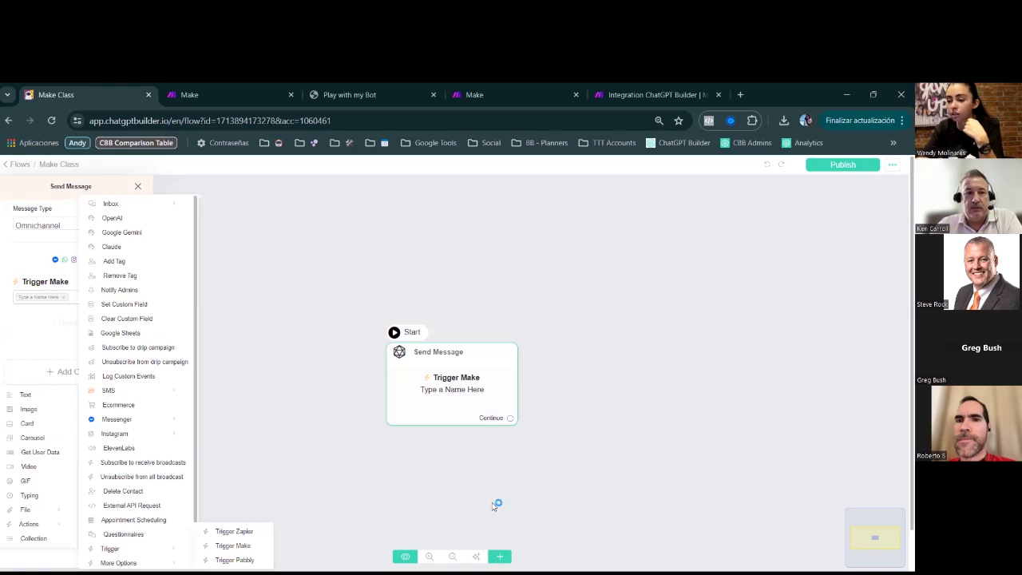
pyautogui.click(233, 545)
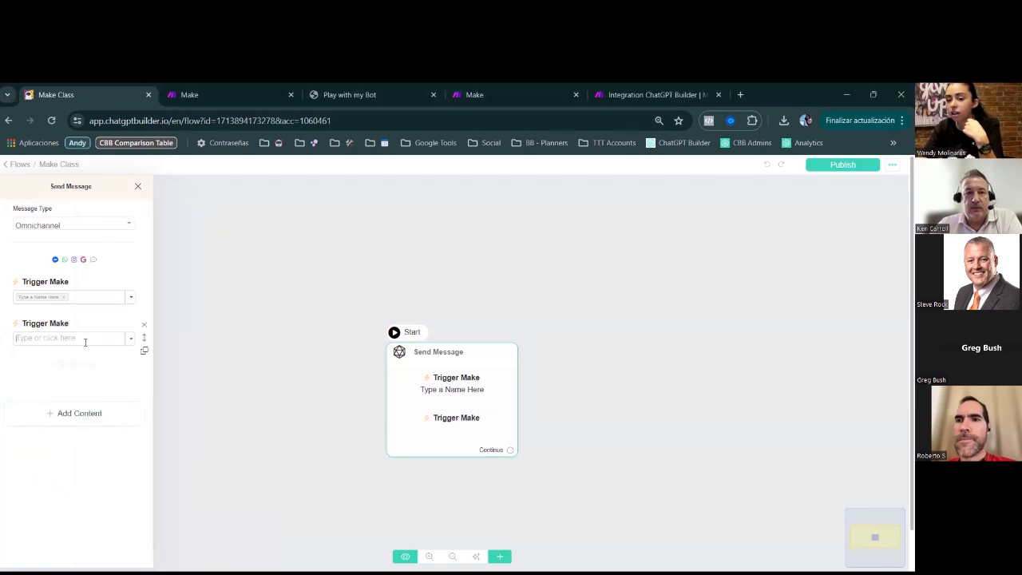
# Step: Try a custom event name in the second Trigger Make action, clear it, and remove that action from the Send Message step
pyautogui.click(130, 338)
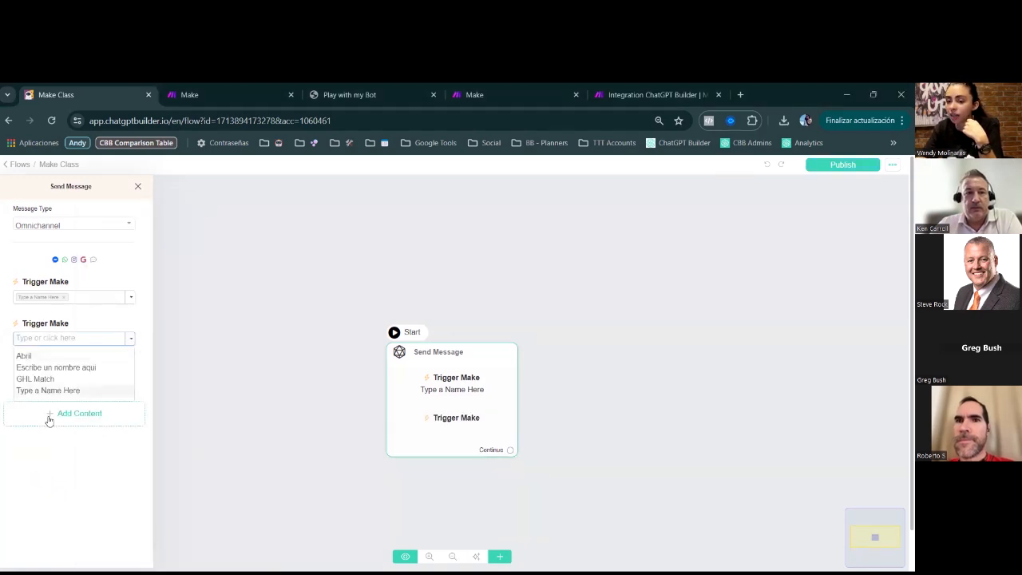
pyautogui.write('Tiping')
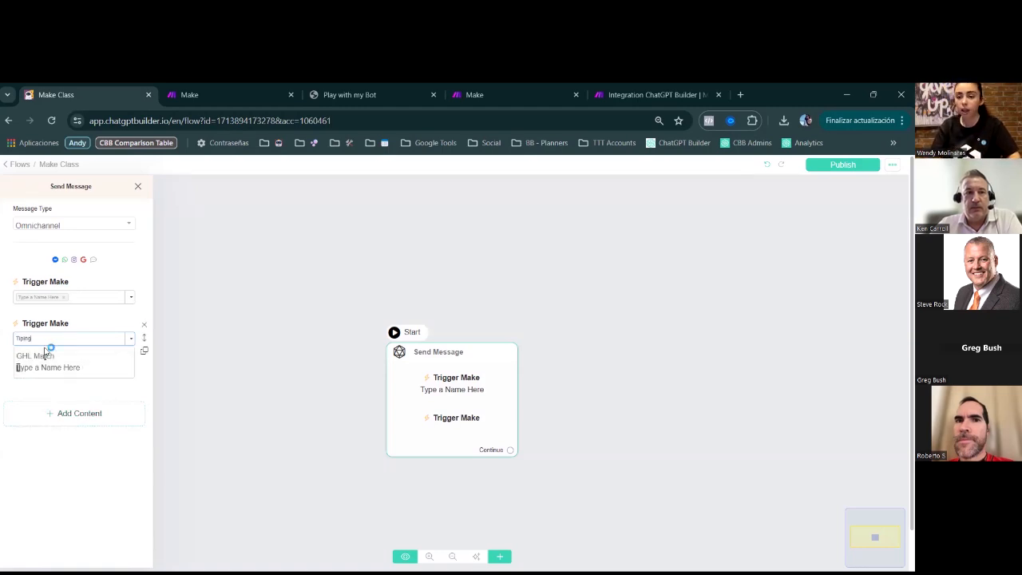
pyautogui.press('BackSpace')
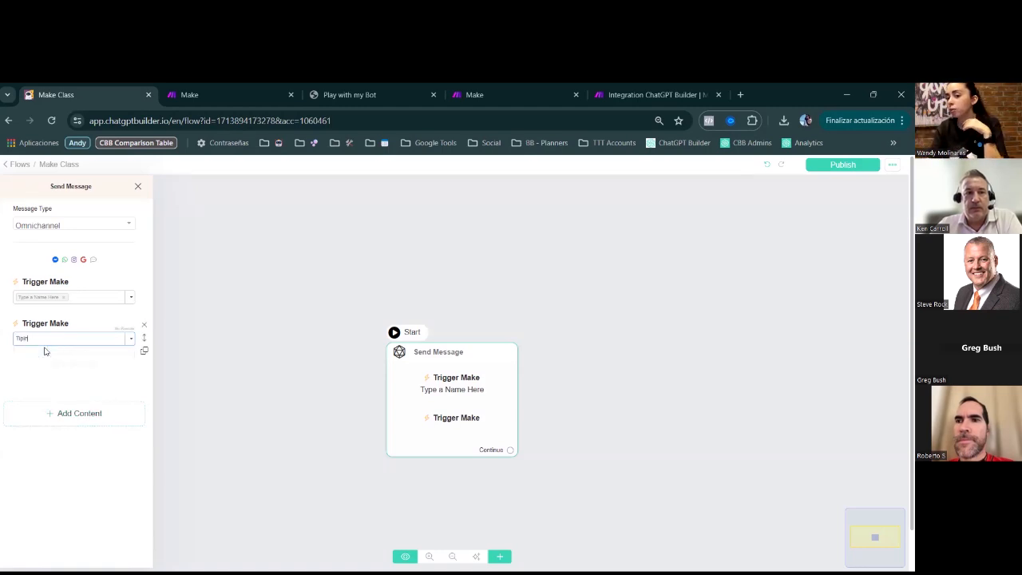
pyautogui.press('BackSpace')
pyautogui.press('BackSpace')
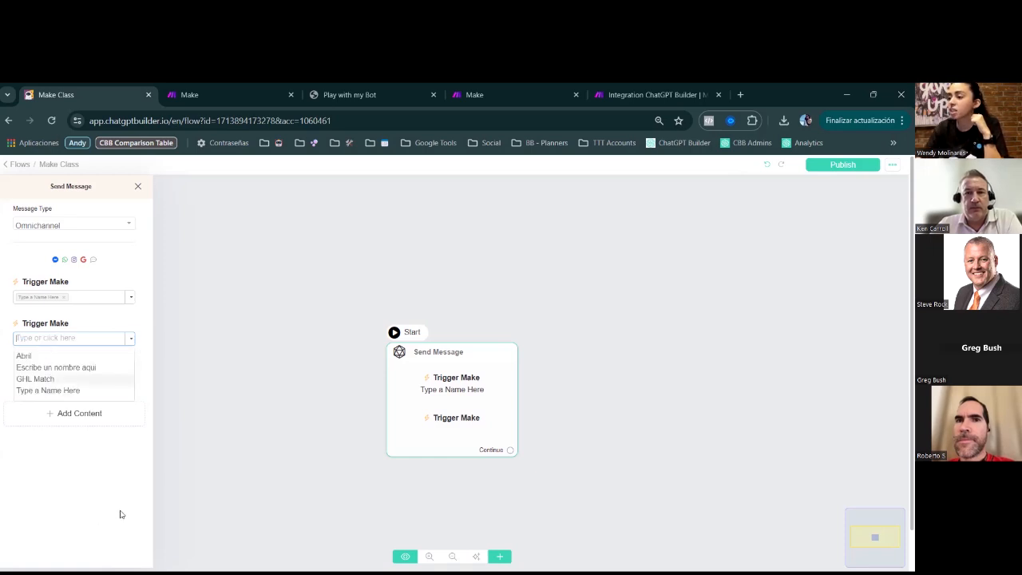
pyautogui.click(53, 488)
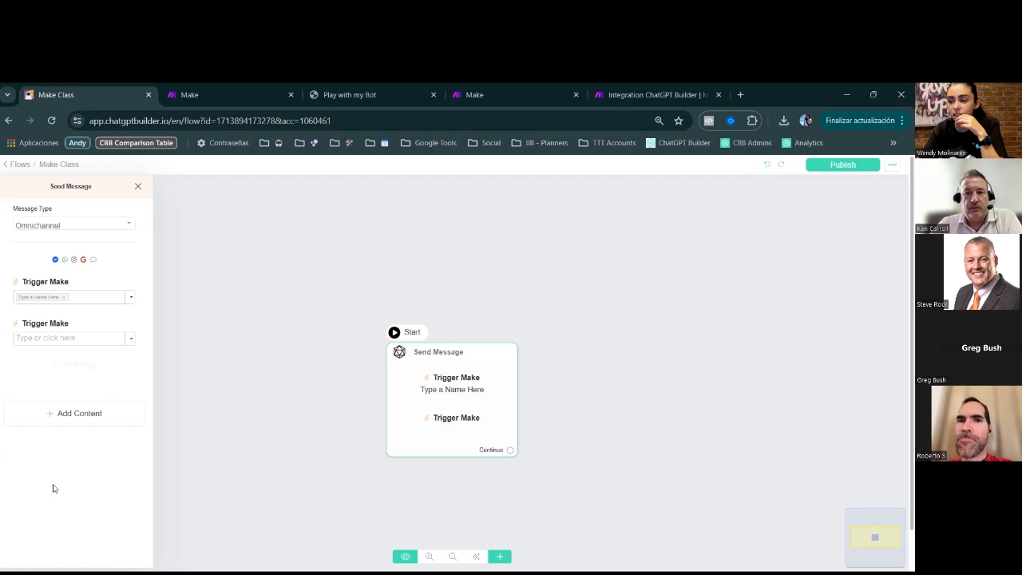
pyautogui.click(146, 326)
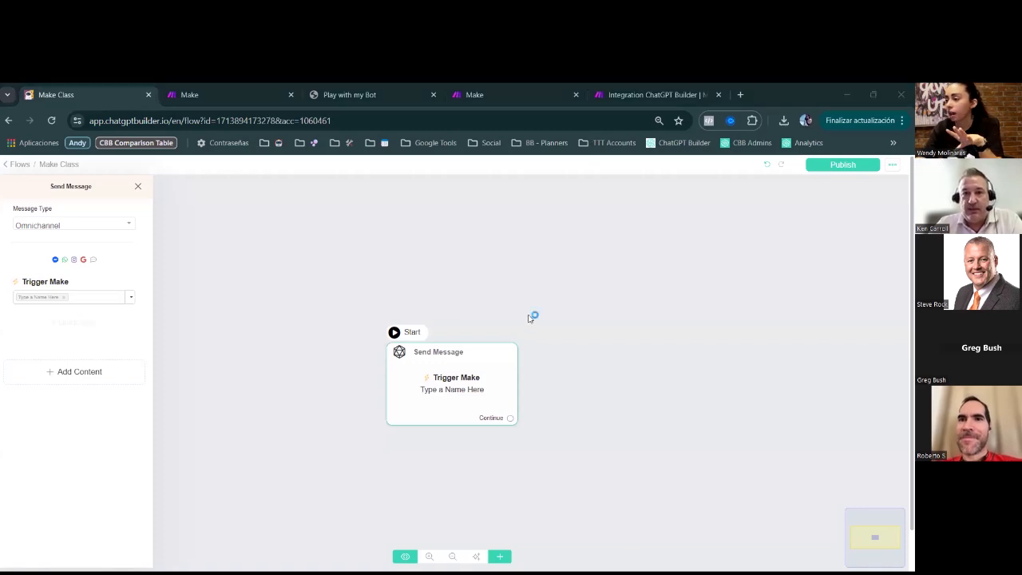
# Step: Return to the Make scenario and browse the list of all apps that can be added as modules
pyautogui.click(514, 87)
pyautogui.click(626, 86)
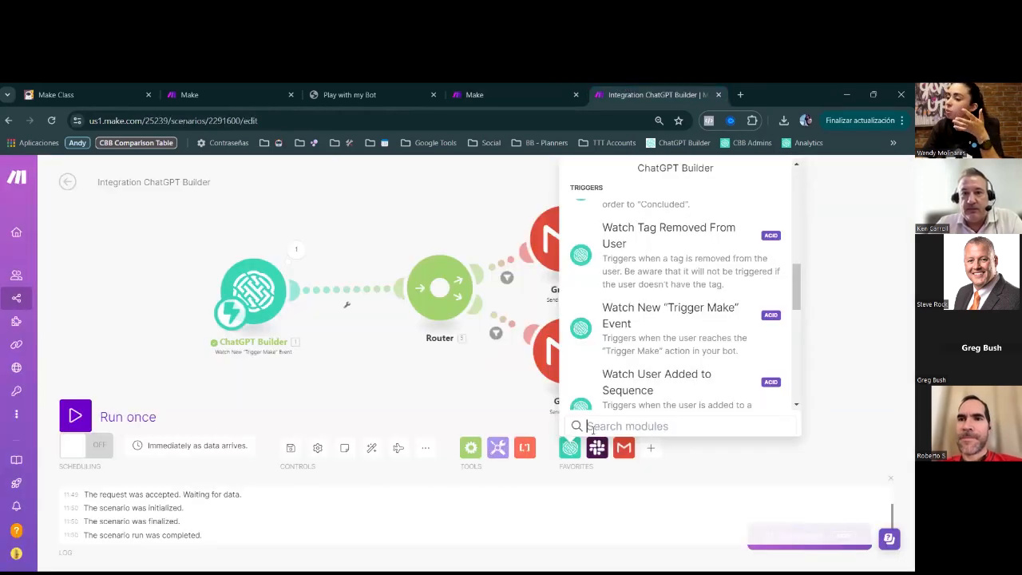
pyautogui.click(650, 449)
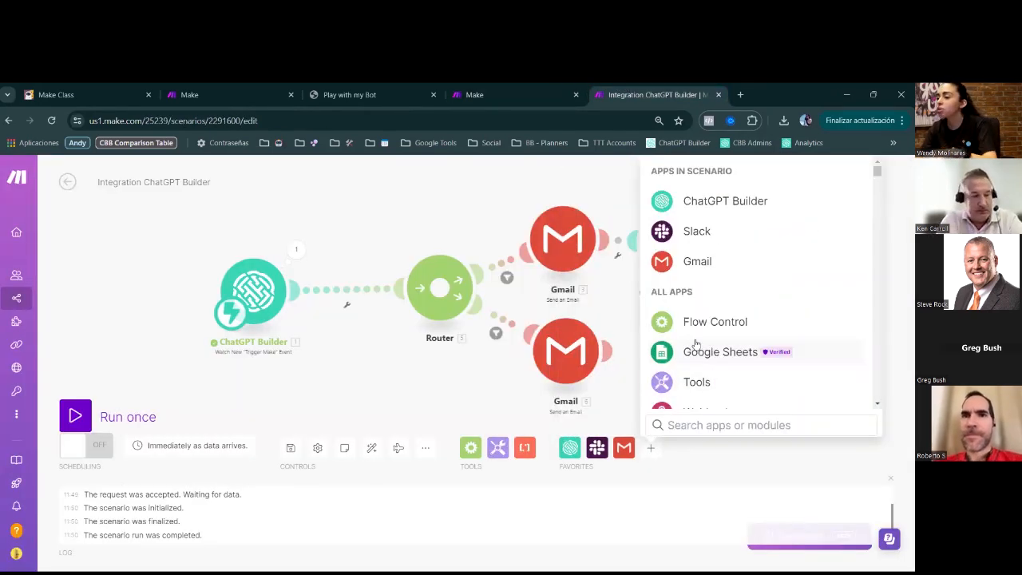
pyautogui.scroll(-3, 688, 343)
pyautogui.scroll(-5, 688, 344)
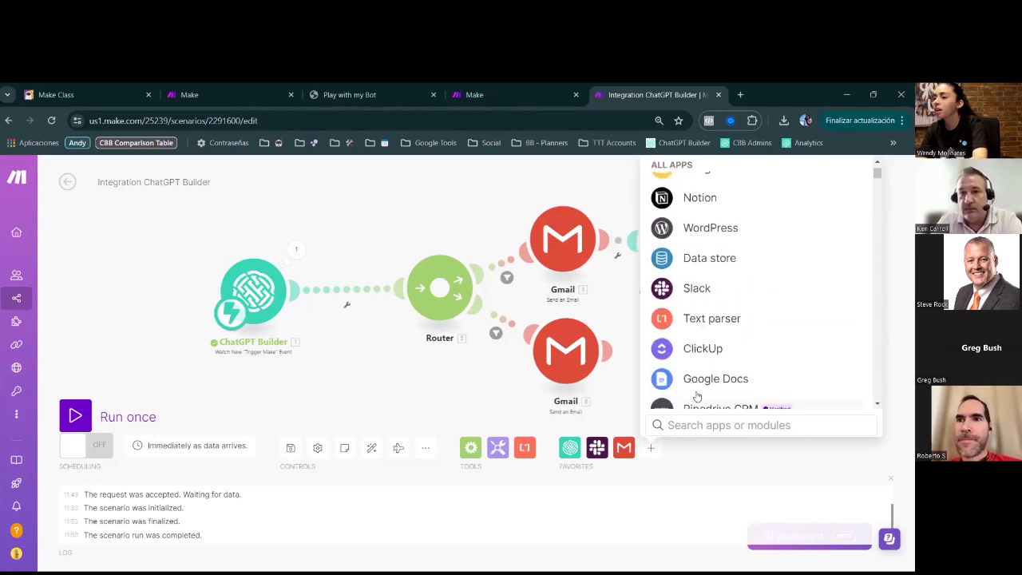
pyautogui.scroll(10, 695, 383)
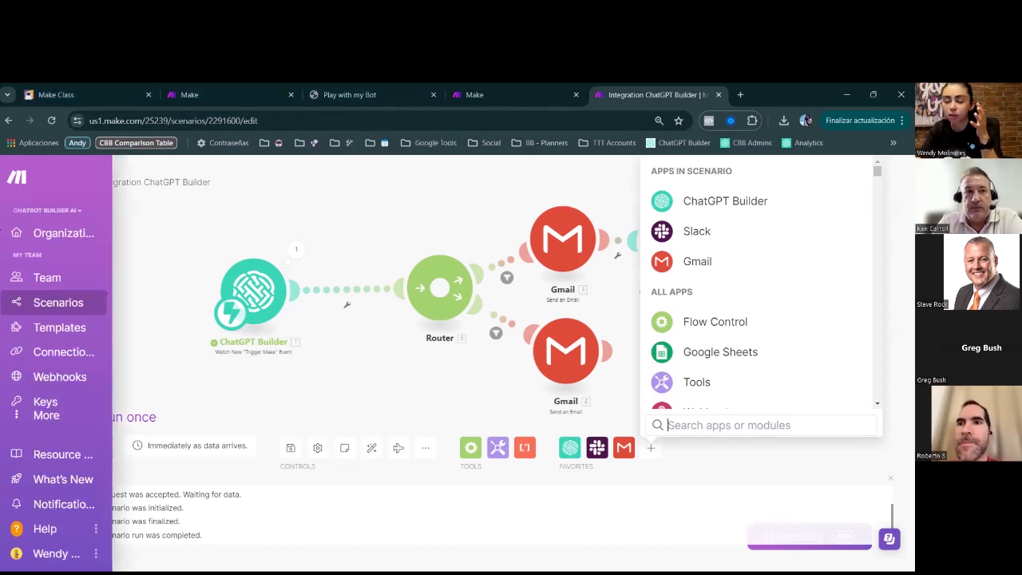
pyautogui.click(106, 87)
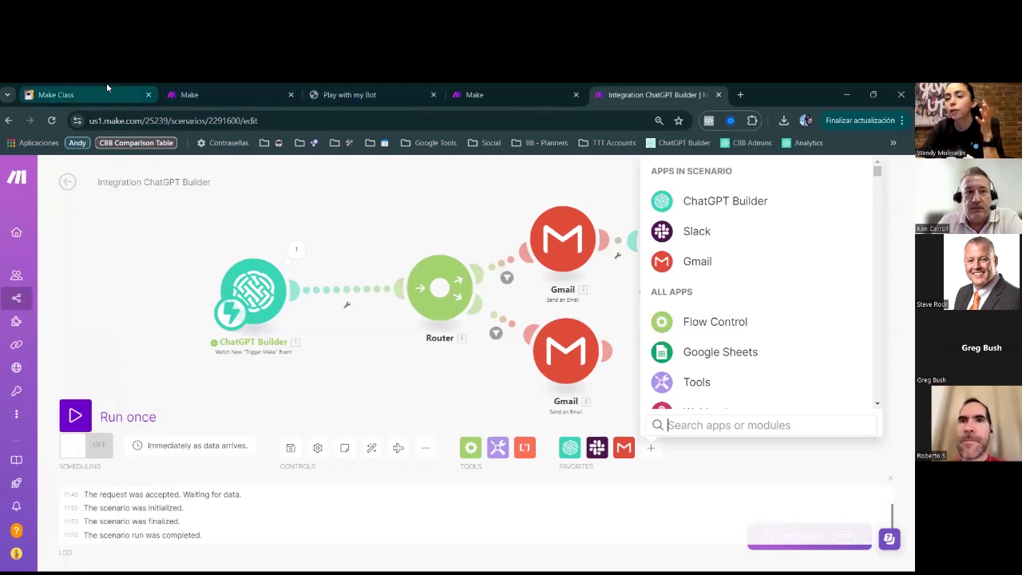
# Step: Switch to the Make Class flow, add an External API Request action to the Send Message step, and open its request settings
pyautogui.click(85, 374)
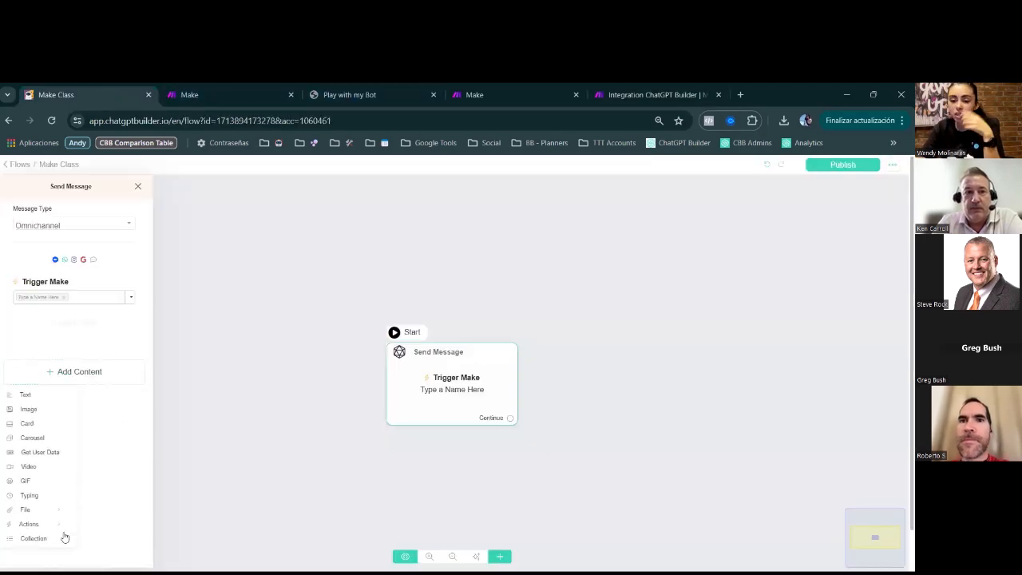
pyautogui.click(40, 527)
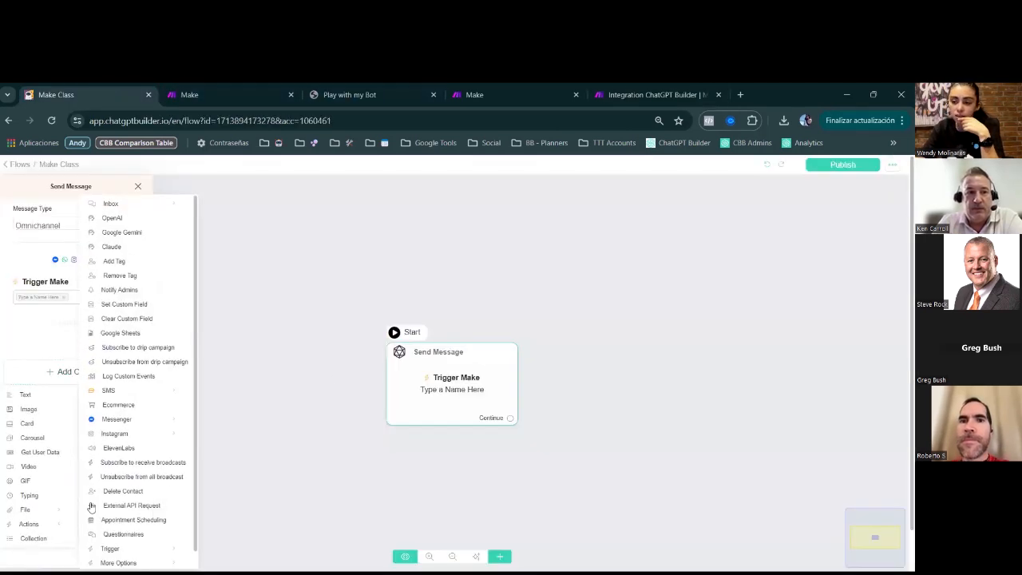
pyautogui.click(125, 506)
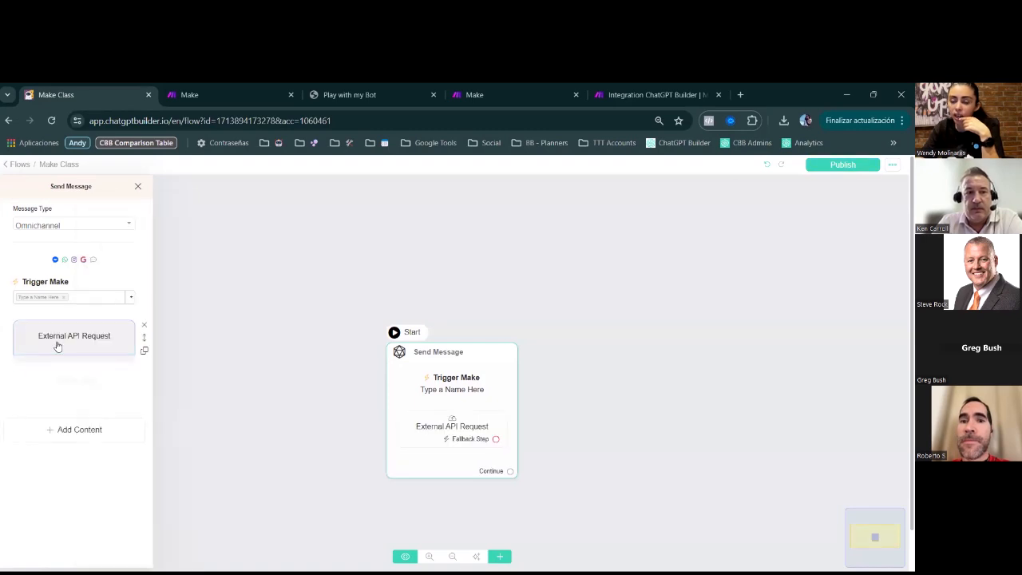
pyautogui.click(53, 349)
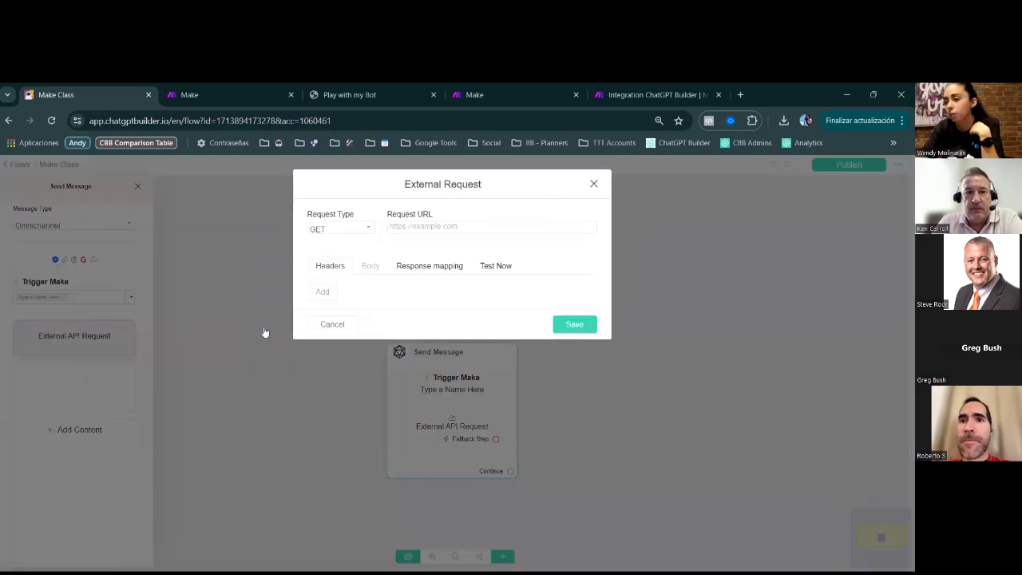
# Step: Examine the Response mapping settings of the external request, comparing them with the Make scenario
pyautogui.click(629, 88)
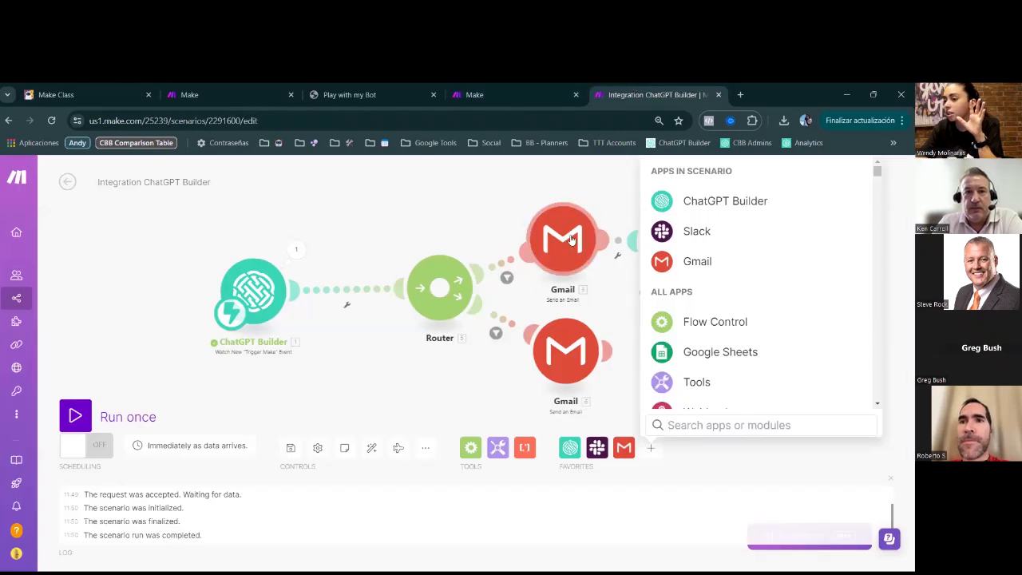
pyautogui.click(88, 89)
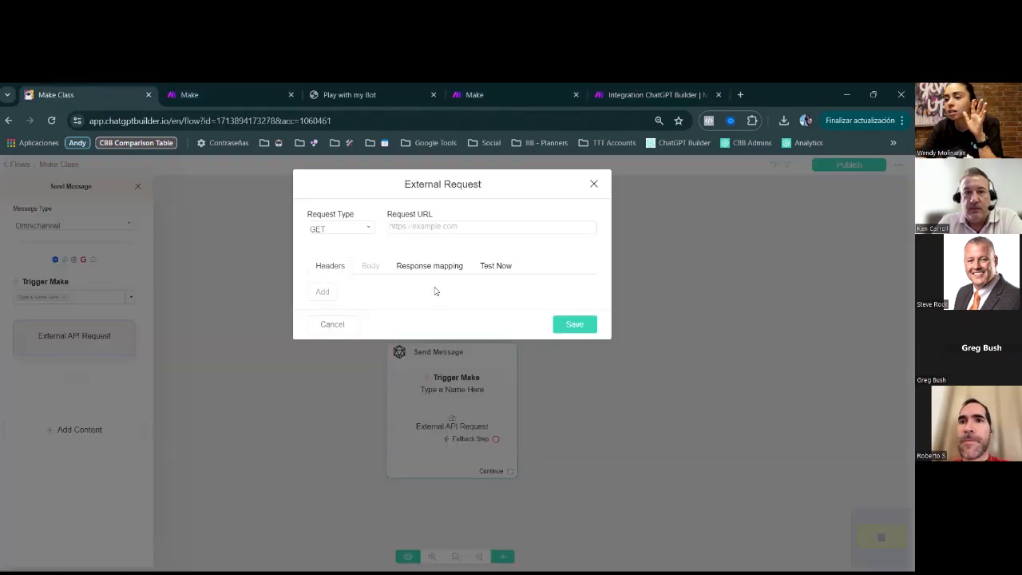
pyautogui.click(414, 268)
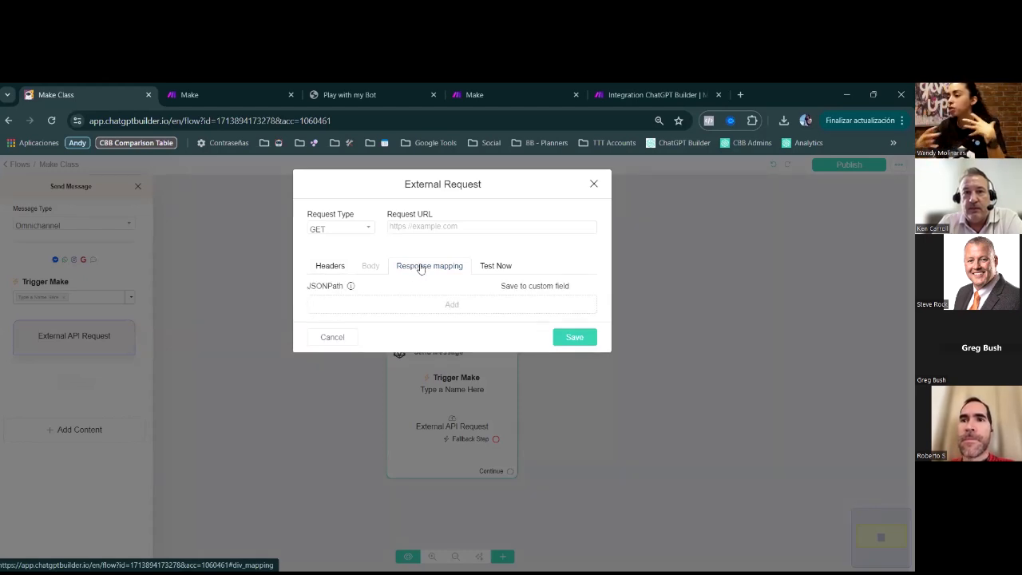
pyautogui.click(655, 95)
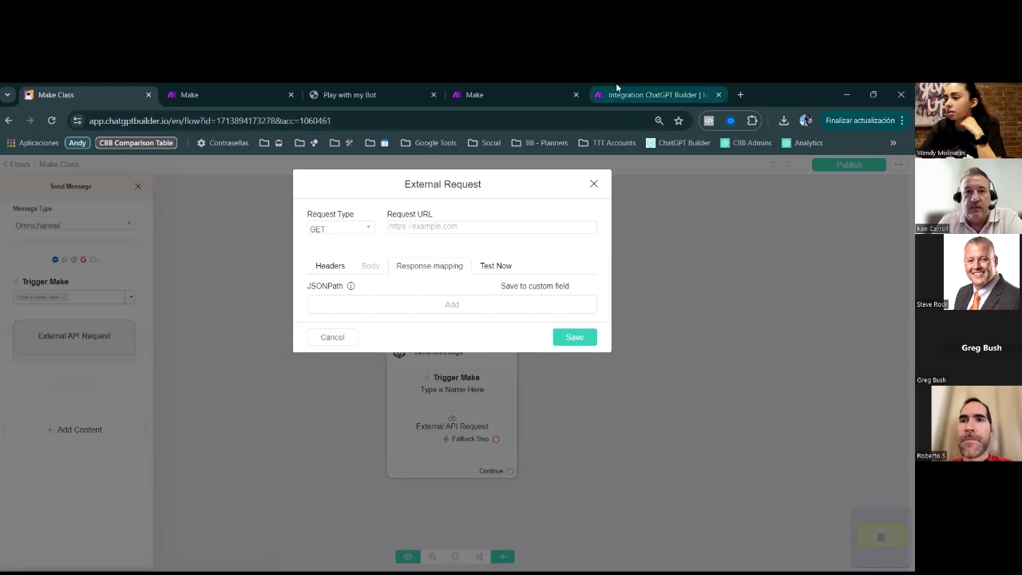
pyautogui.click(27, 91)
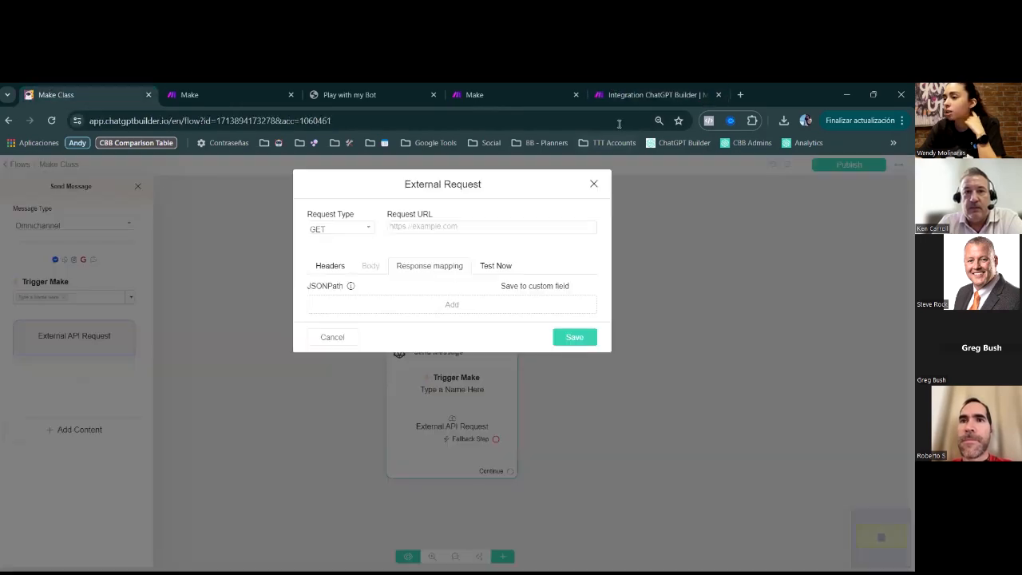
# Step: Return to the Make scenario, search the available apps for "monda" and open the Monday app's modules
pyautogui.click(648, 91)
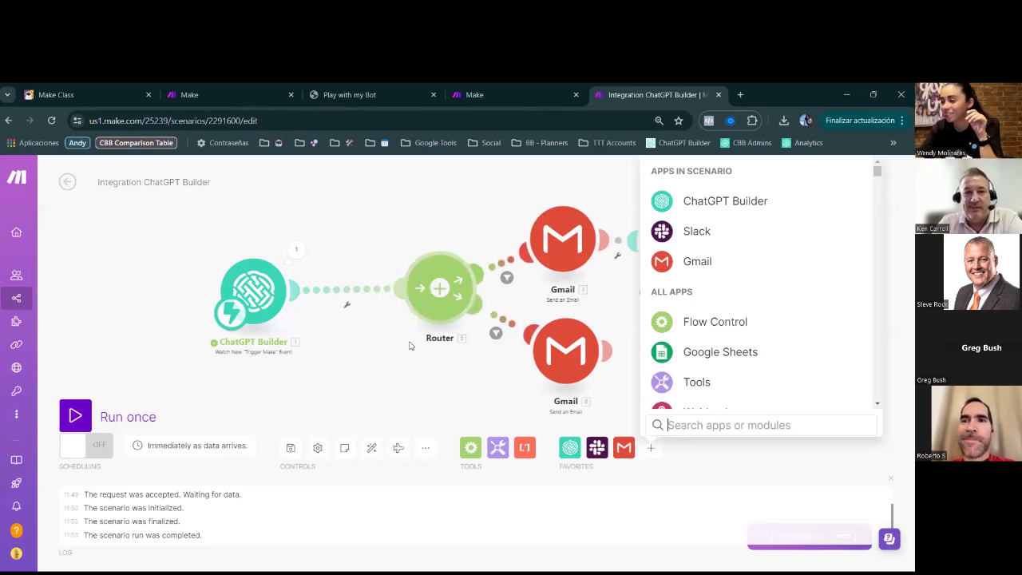
pyautogui.moveTo(392, 379); pyautogui.dragTo(302, 352)
pyautogui.click(302, 352)
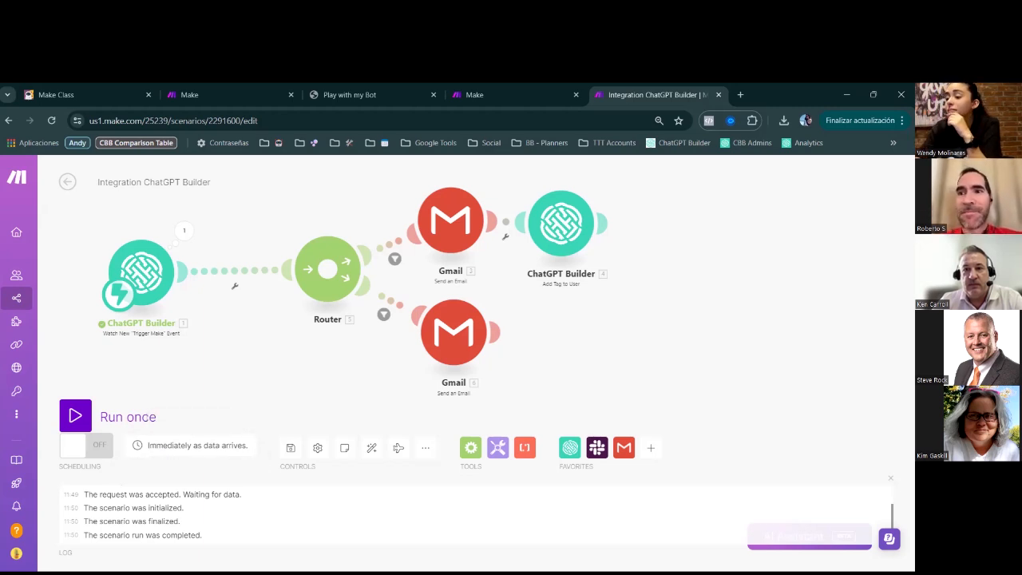
pyautogui.click(651, 448)
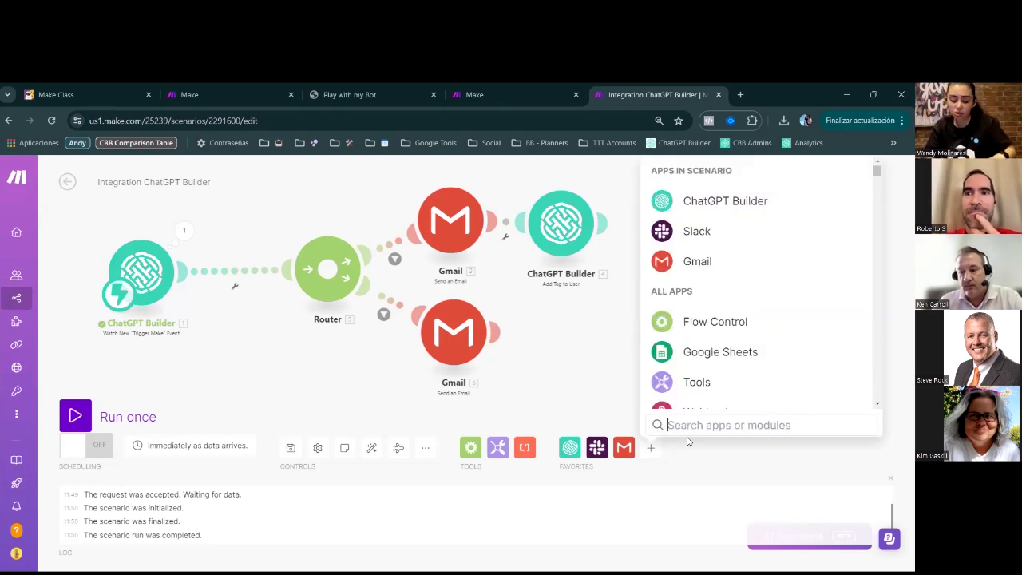
pyautogui.write('monda')
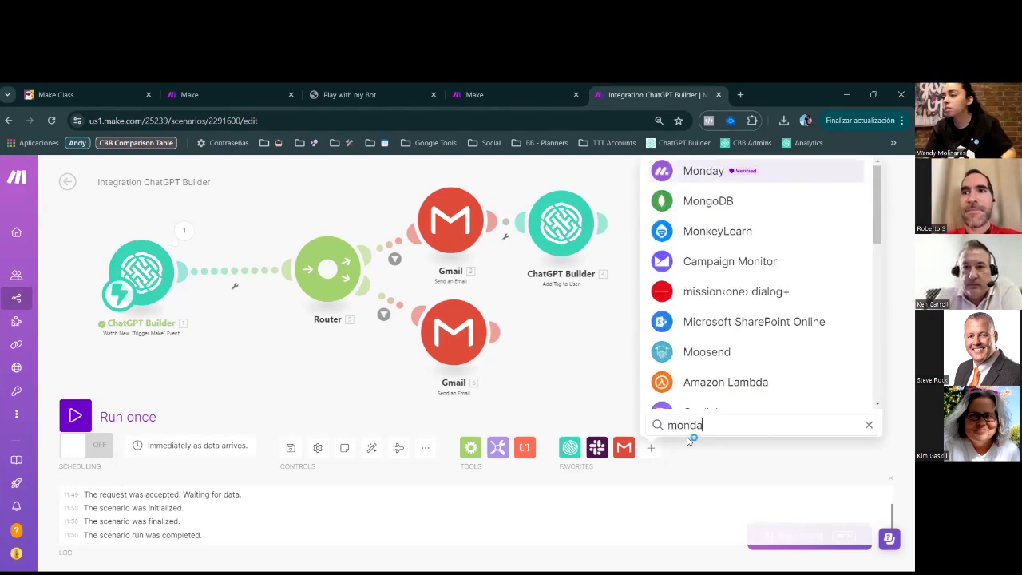
pyautogui.click(693, 175)
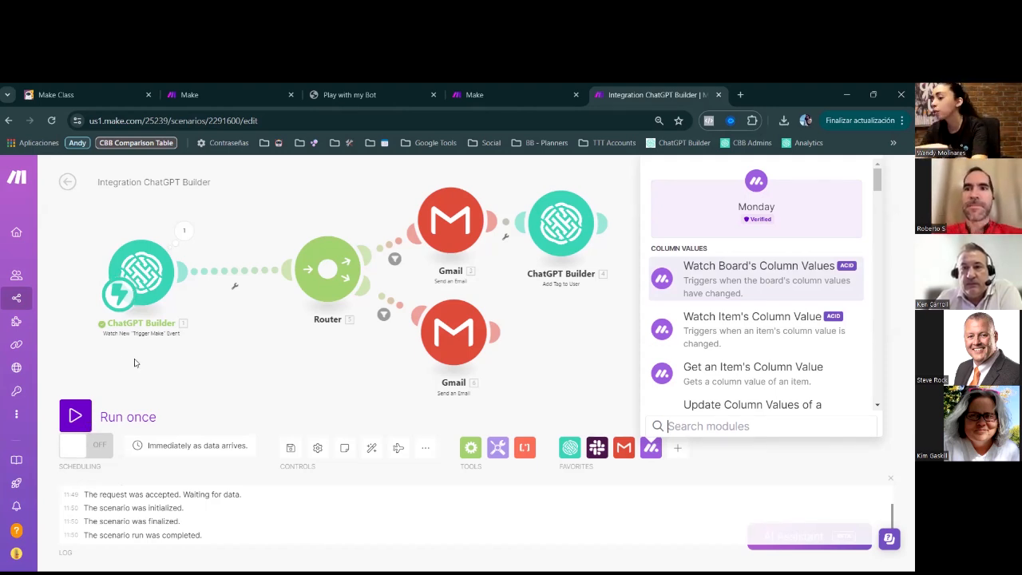
# Step: Examine the Monday modules, filter them by "crea" to review the create actions, and close the list without adding one
pyautogui.scroll(-10, 729, 350)
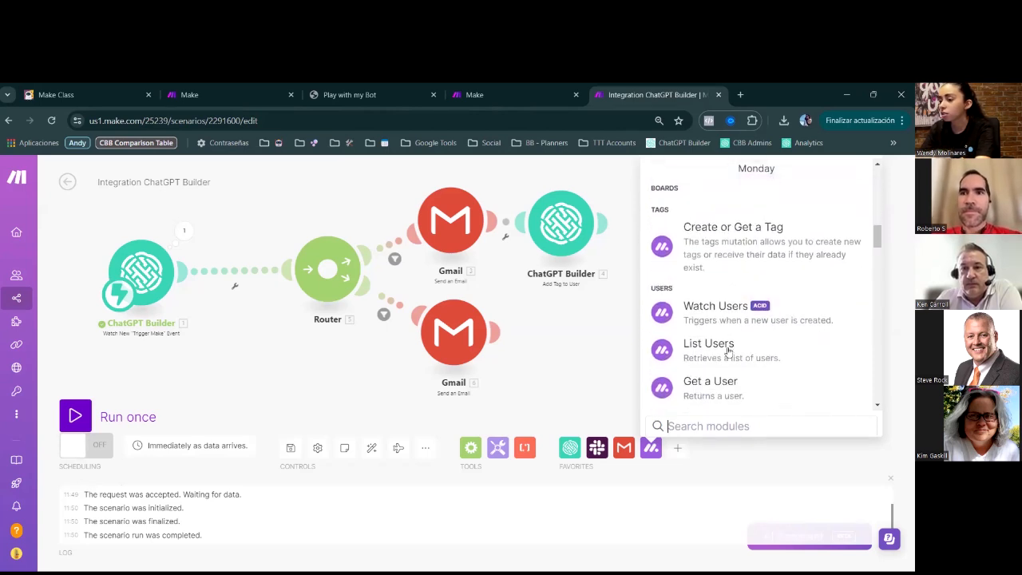
pyautogui.scroll(-5, 729, 350)
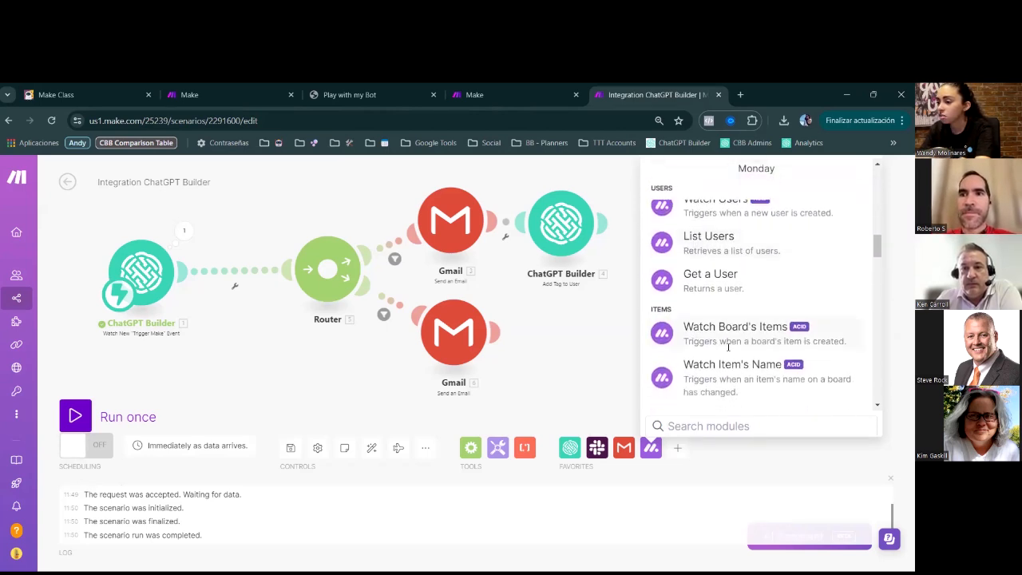
pyautogui.scroll(-8, 729, 348)
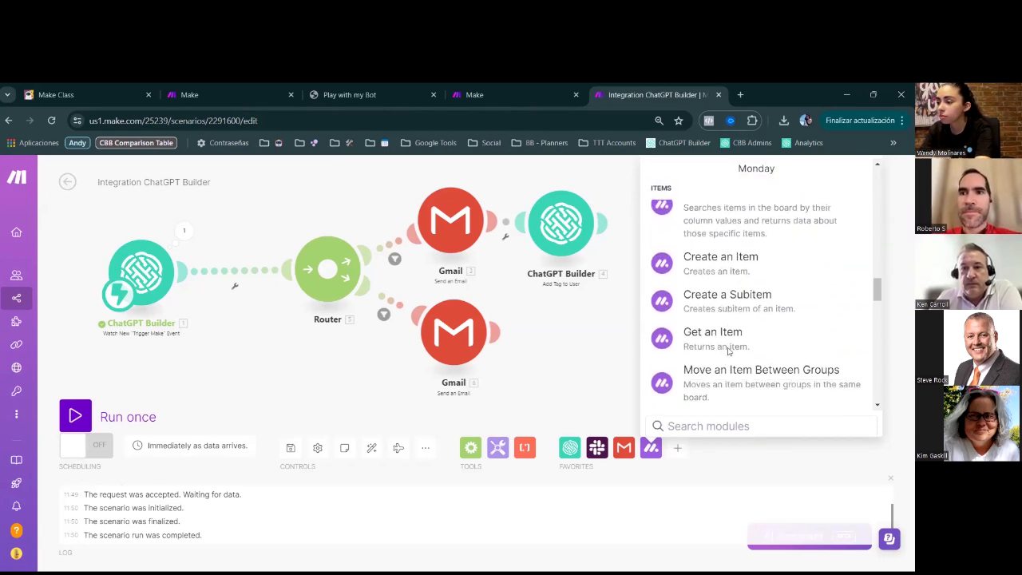
pyautogui.scroll(-5, 729, 352)
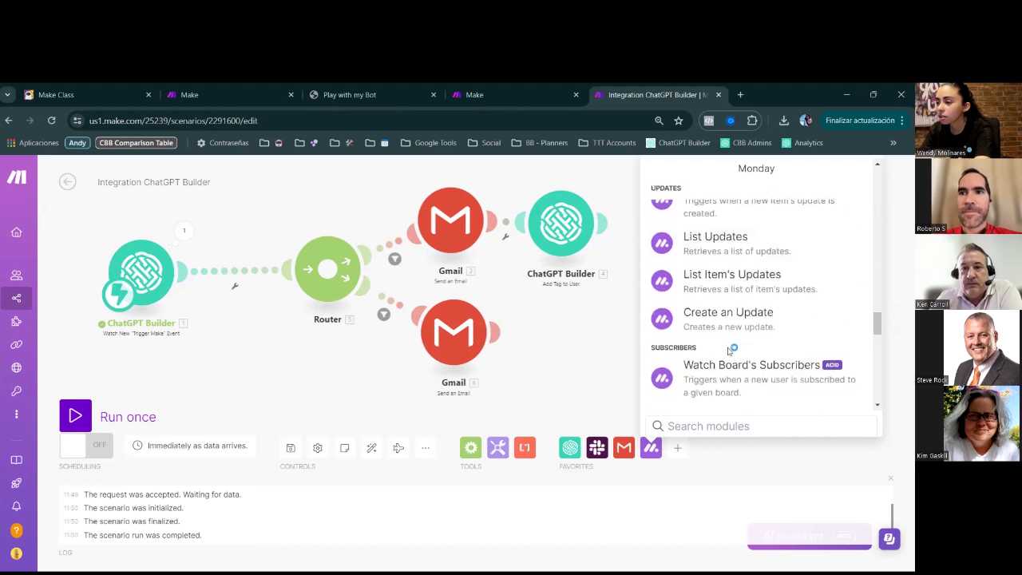
pyautogui.scroll(-8, 729, 351)
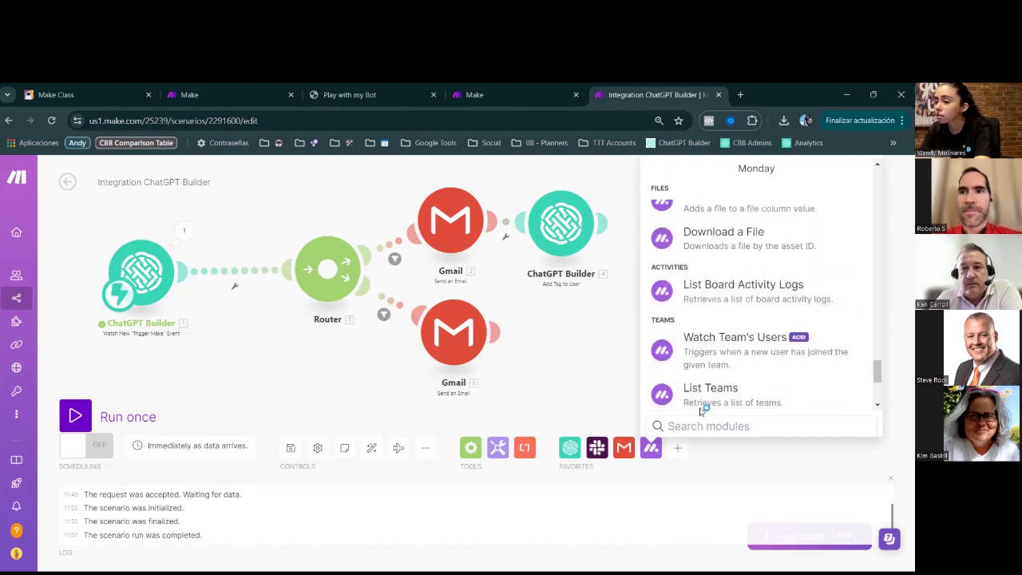
pyautogui.scroll(-3, 698, 407)
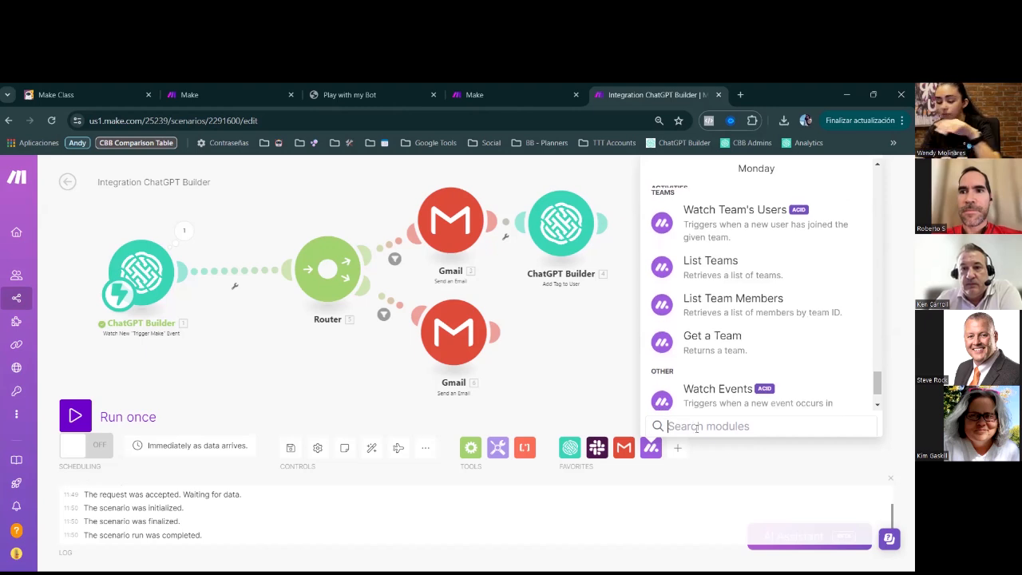
pyautogui.write('crea')
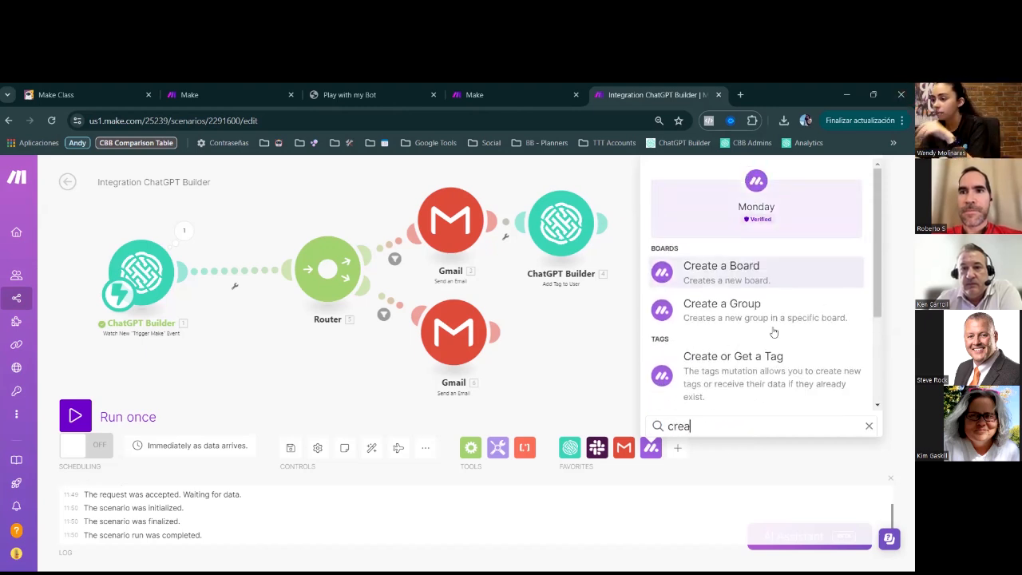
pyautogui.scroll(-3, 771, 332)
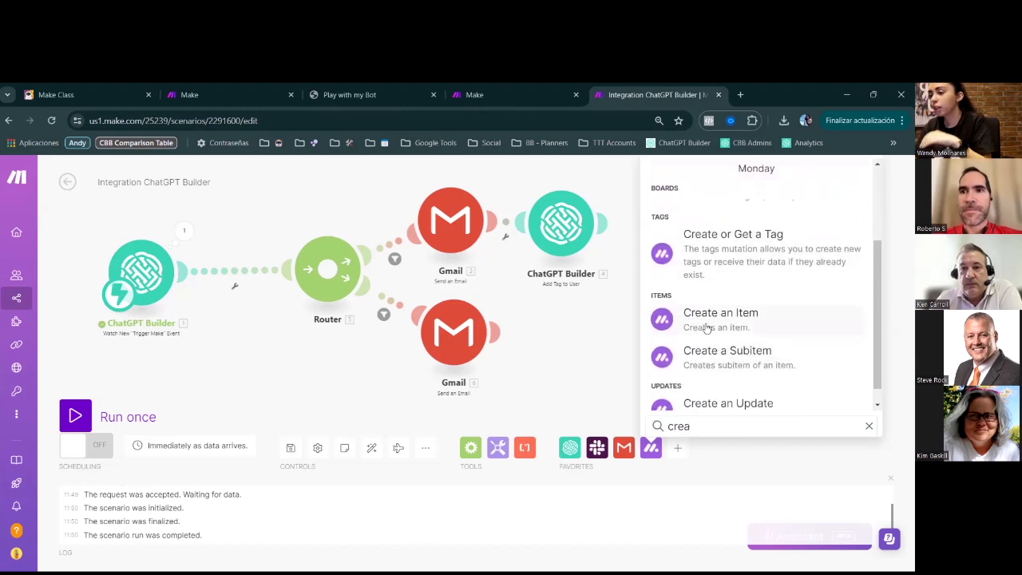
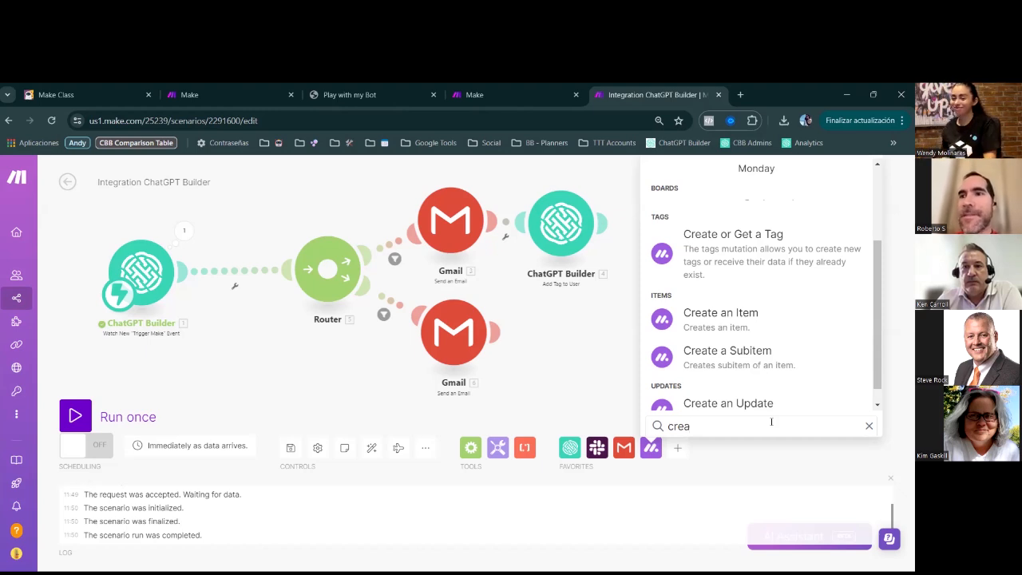
pyautogui.click(370, 375)
# Step: Delete both Gmail modules and the Router from the scenario
pyautogui.rightClick(458, 332)
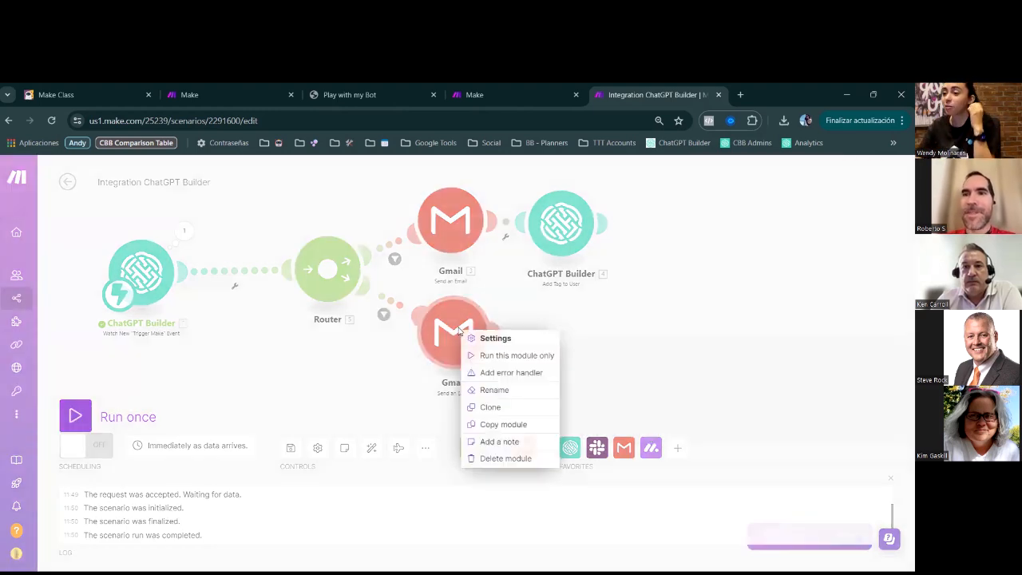
pyautogui.click(498, 459)
pyautogui.rightClick(438, 253)
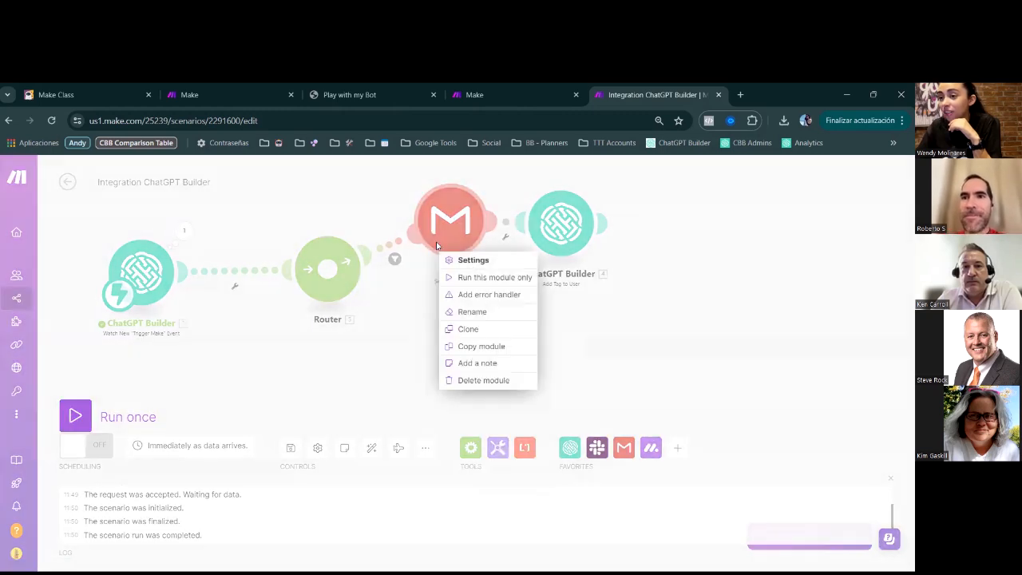
pyautogui.click(479, 381)
pyautogui.rightClick(346, 287)
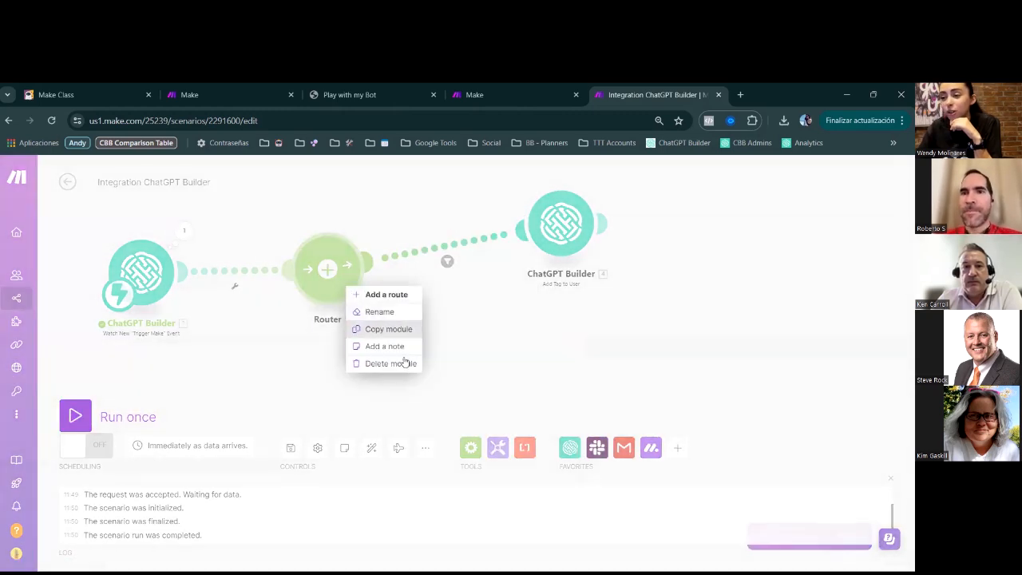
pyautogui.click(391, 363)
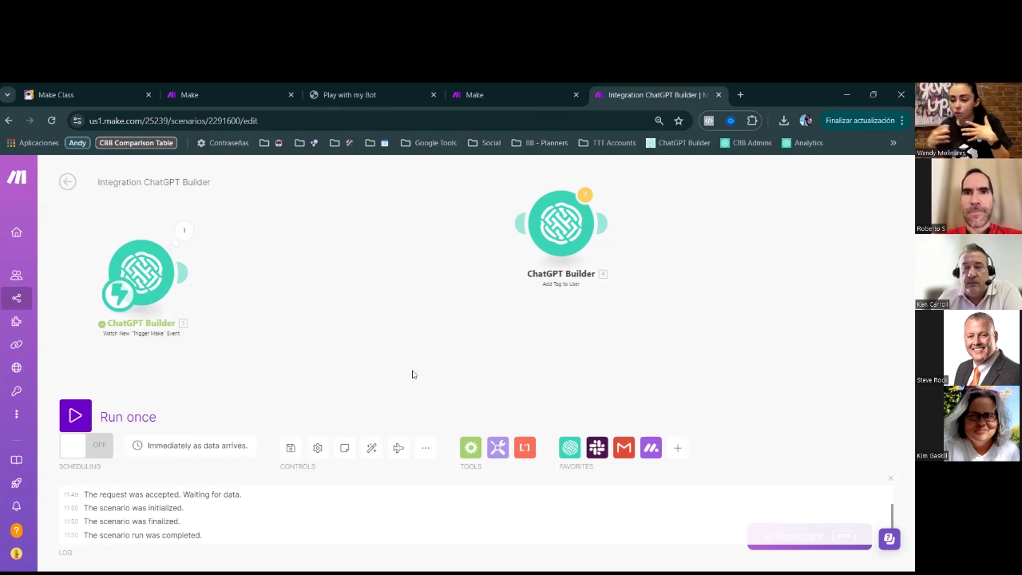
# Step: Search the apps for "http" and add an HTTP Get a file module directly after the ChatGPT Builder trigger
pyautogui.click(683, 452)
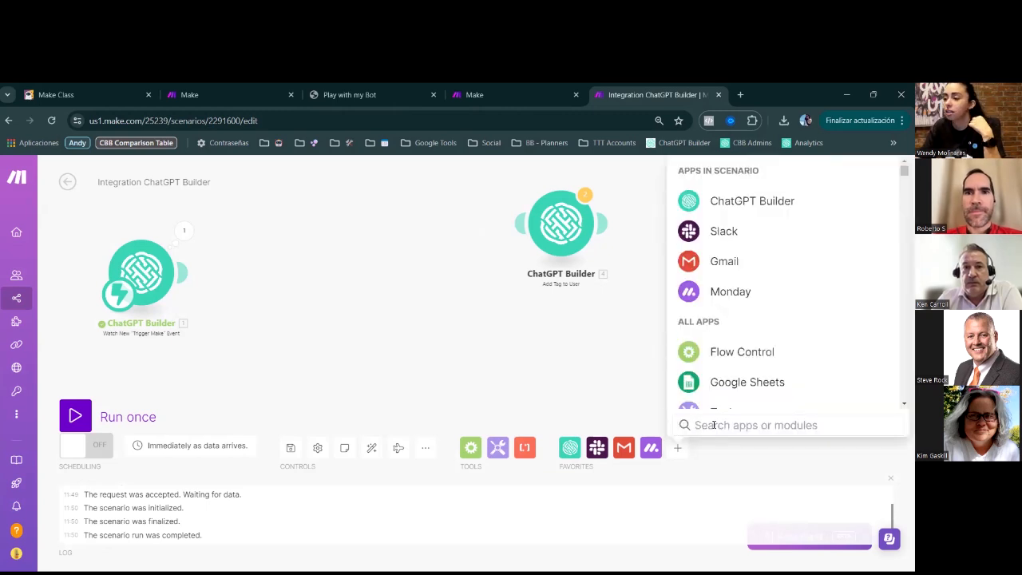
pyautogui.write('h')
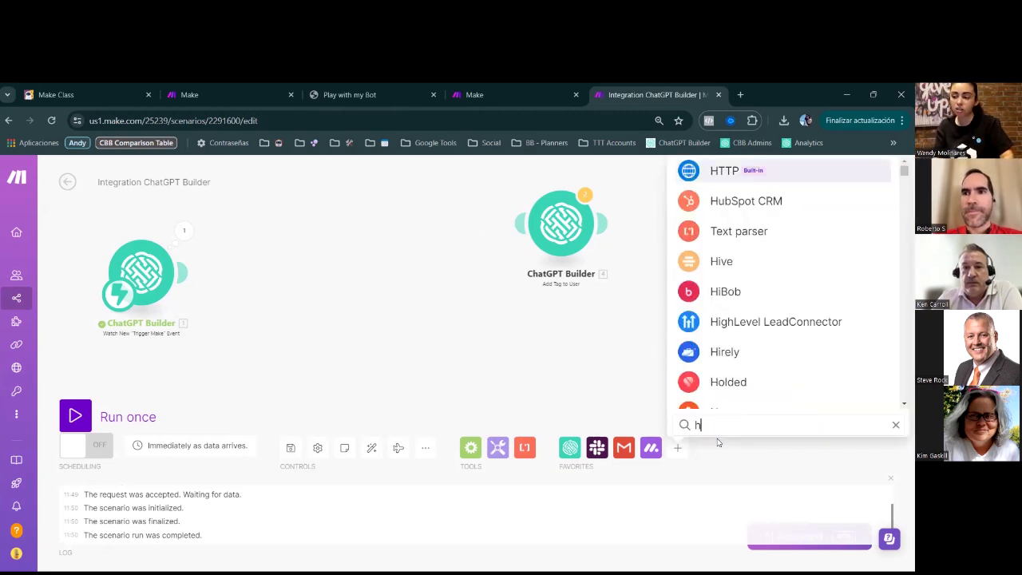
pyautogui.write('ttp')
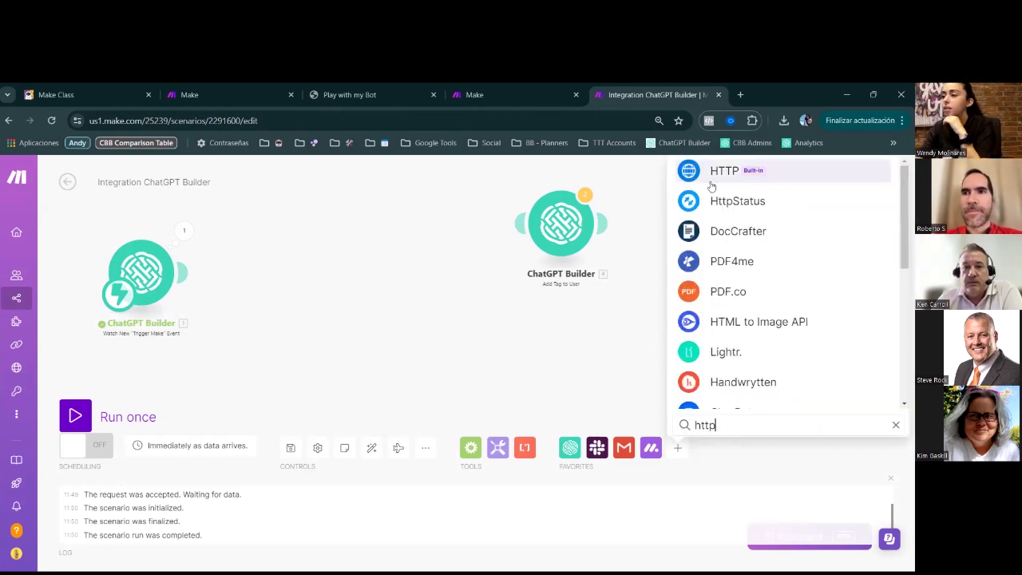
pyautogui.click(719, 172)
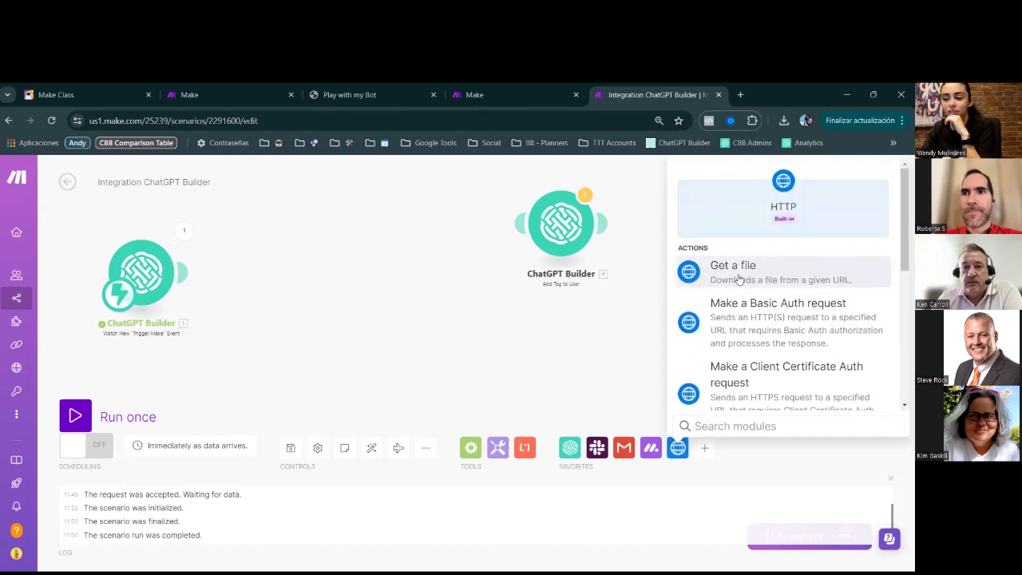
pyautogui.click(739, 278)
pyautogui.moveTo(739, 278); pyautogui.dragTo(280, 285)
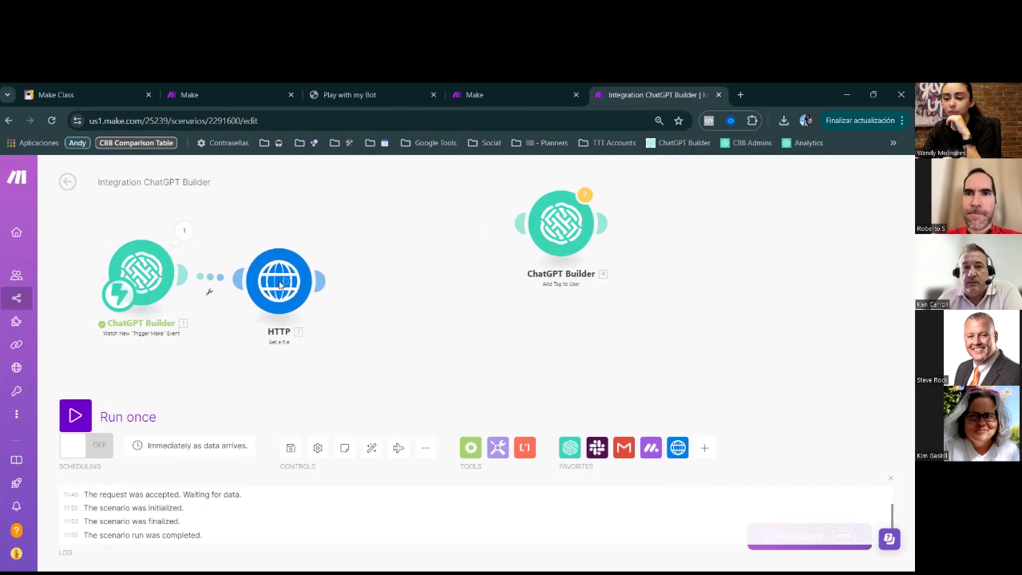
# Step: Map the trigger's user profile_pic value into the HTTP module's URL
pyautogui.click(279, 285)
pyautogui.click(379, 285)
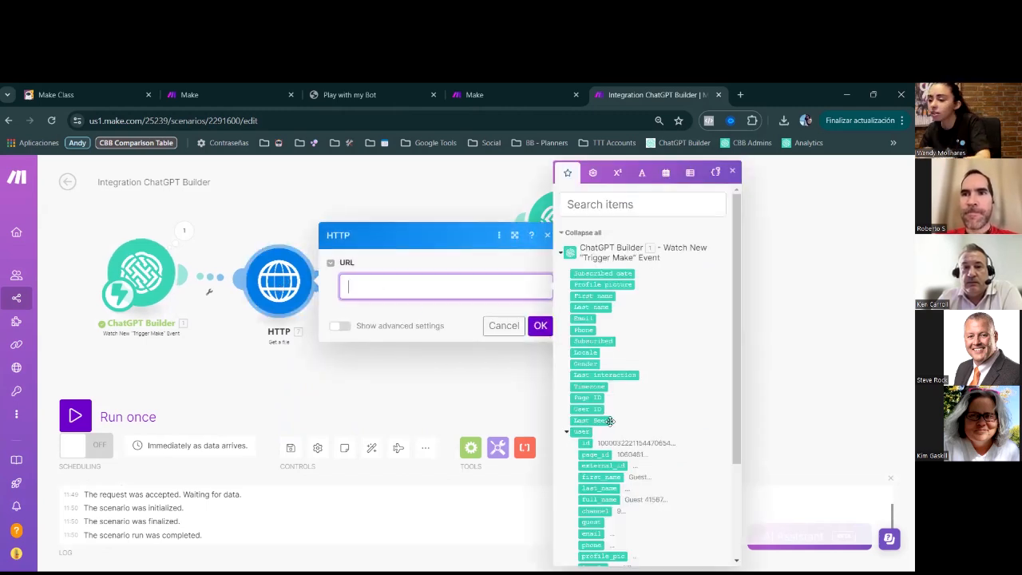
pyautogui.scroll(-2, 610, 420)
pyautogui.scroll(-2, 610, 421)
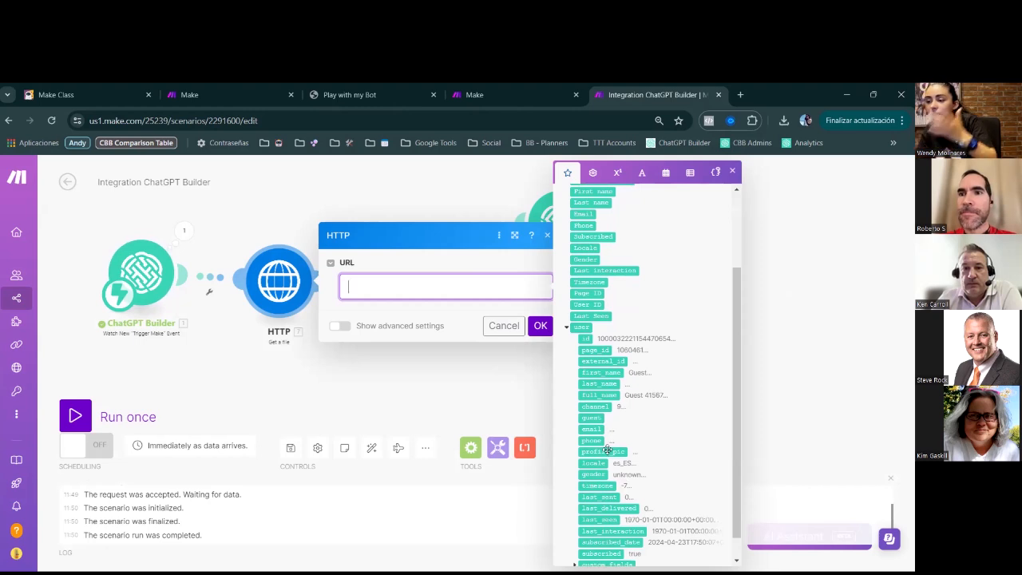
pyautogui.click(609, 452)
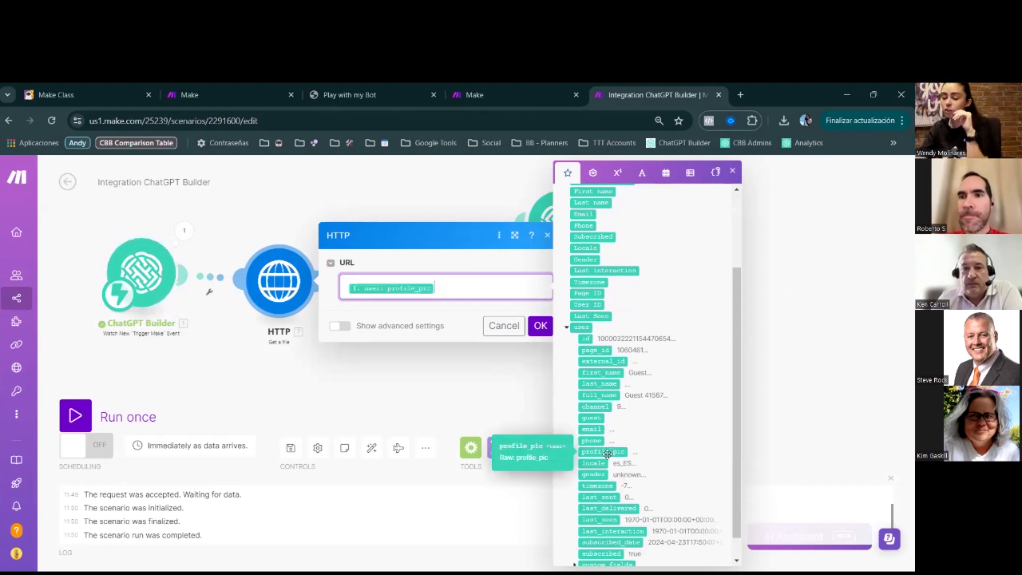
# Step: Examine the trigger user's custom_fields as possible file URL sources, and save the HTTP Get a file settings
pyautogui.scroll(-1, 640, 451)
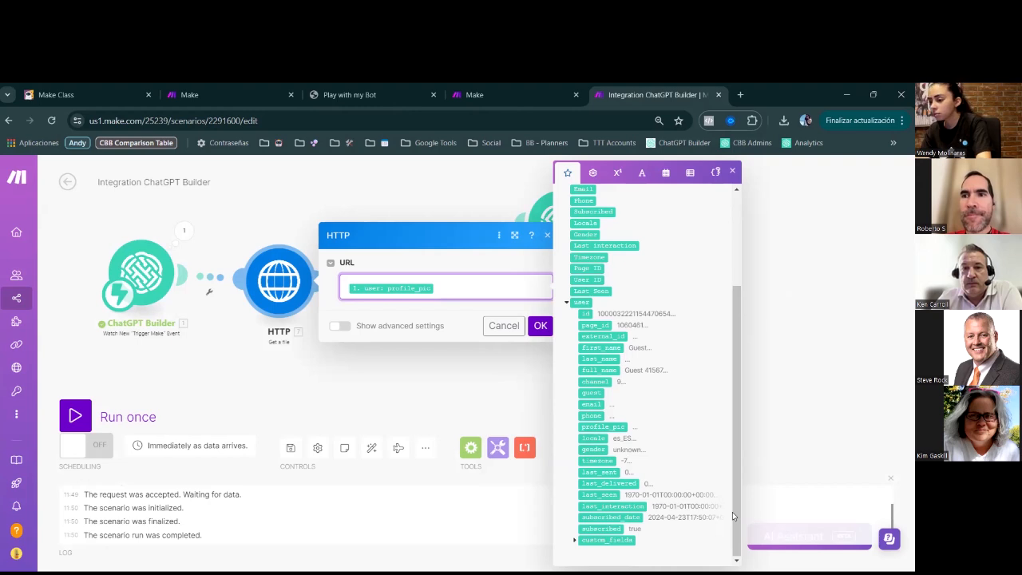
pyautogui.moveTo(737, 312); pyautogui.dragTo(754, 383)
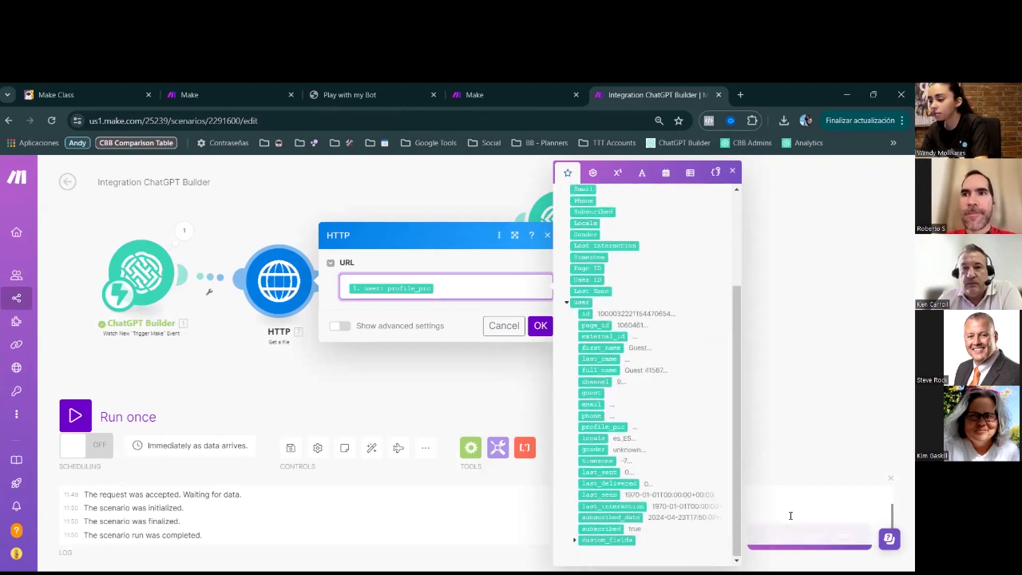
pyautogui.click(587, 499)
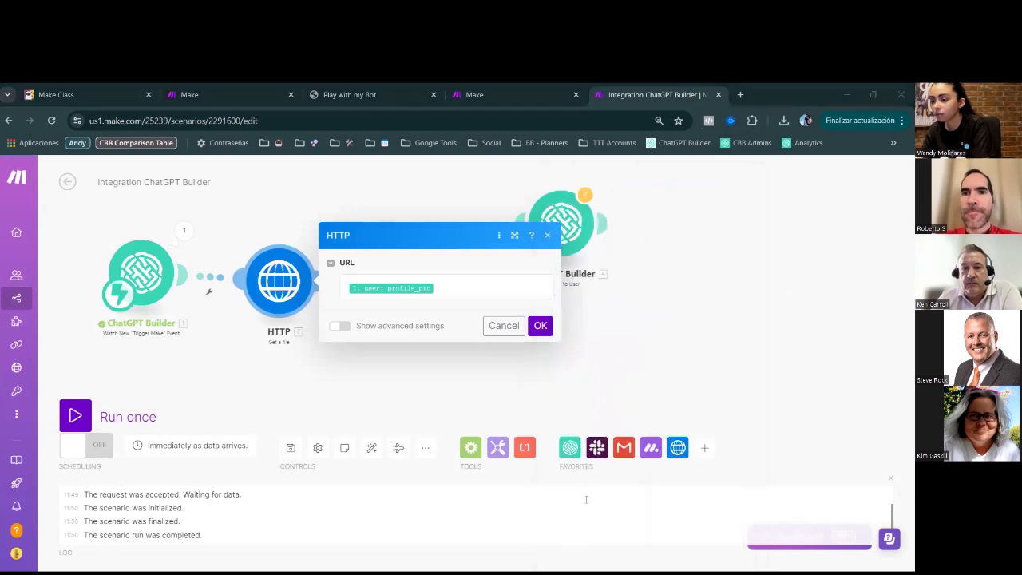
pyautogui.click(498, 287)
pyautogui.rightClick(575, 541)
pyautogui.click(574, 541)
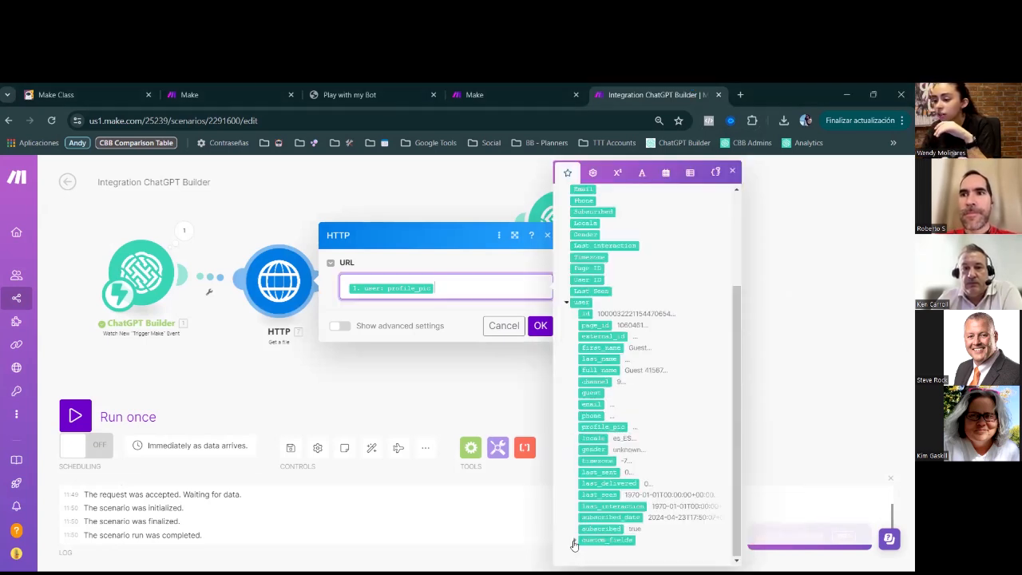
pyautogui.click(575, 540)
pyautogui.scroll(-8, 661, 534)
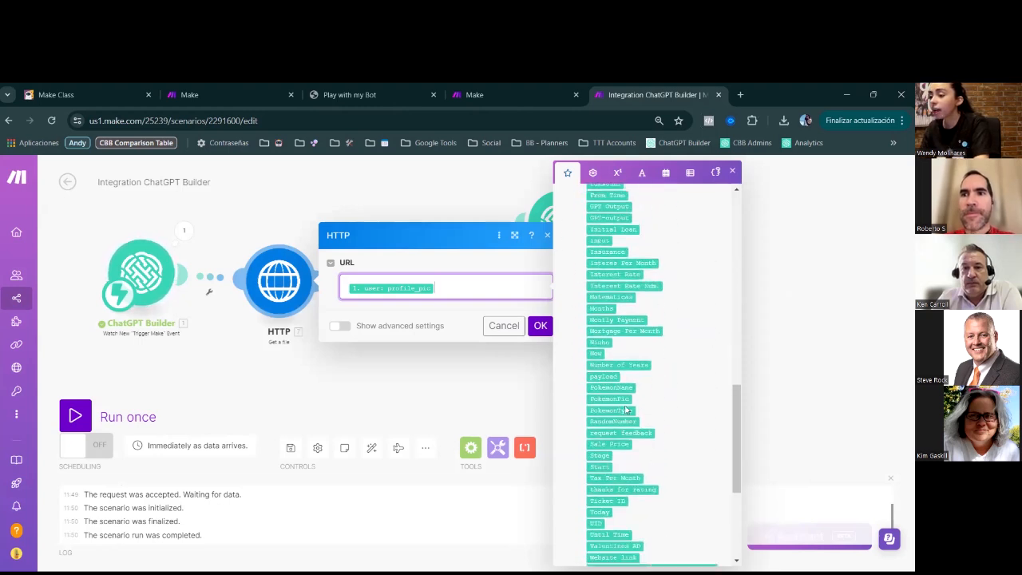
pyautogui.scroll(-2, 639, 363)
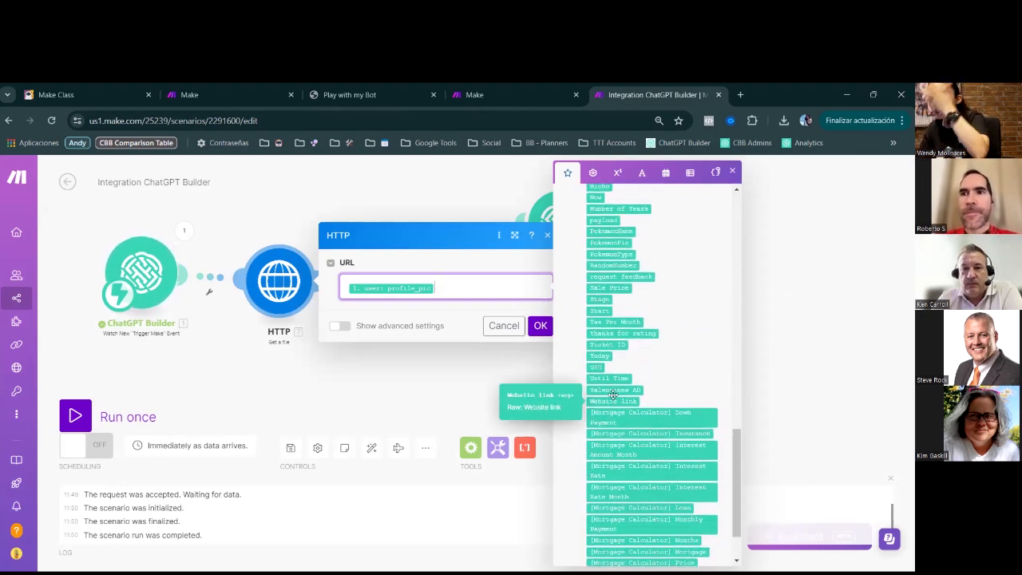
pyautogui.scroll(2, 609, 286)
pyautogui.scroll(3, 609, 286)
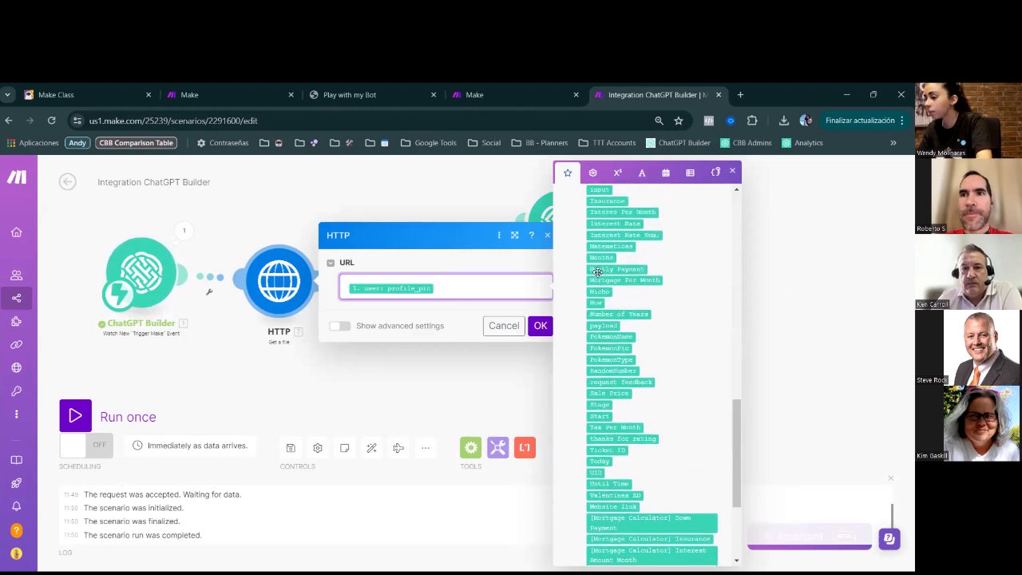
pyautogui.moveTo(597, 272)
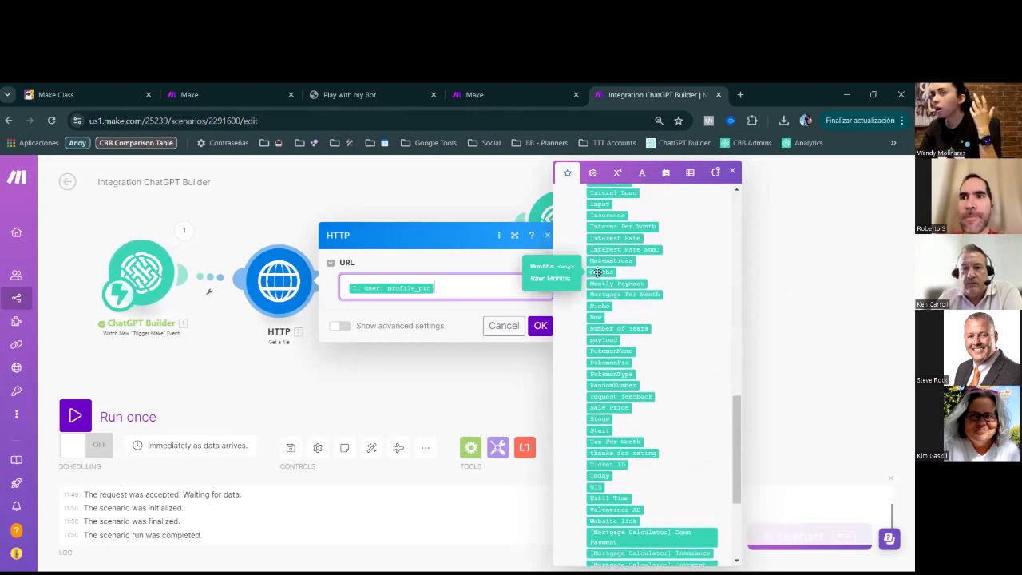
pyautogui.click(540, 327)
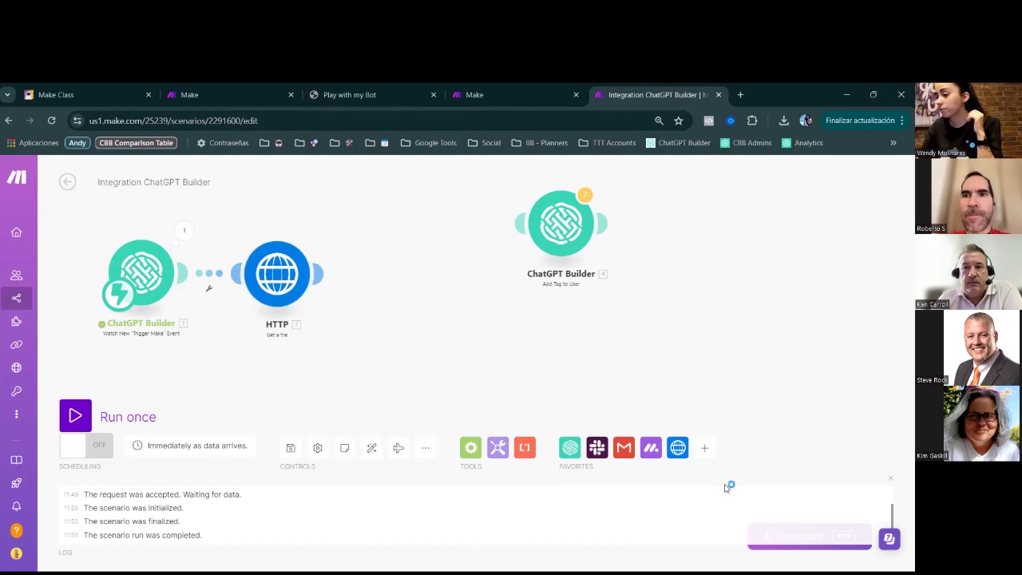
# Step: Search the apps for "drive" and add a Google Drive Upload a File module after the HTTP module
pyautogui.click(702, 451)
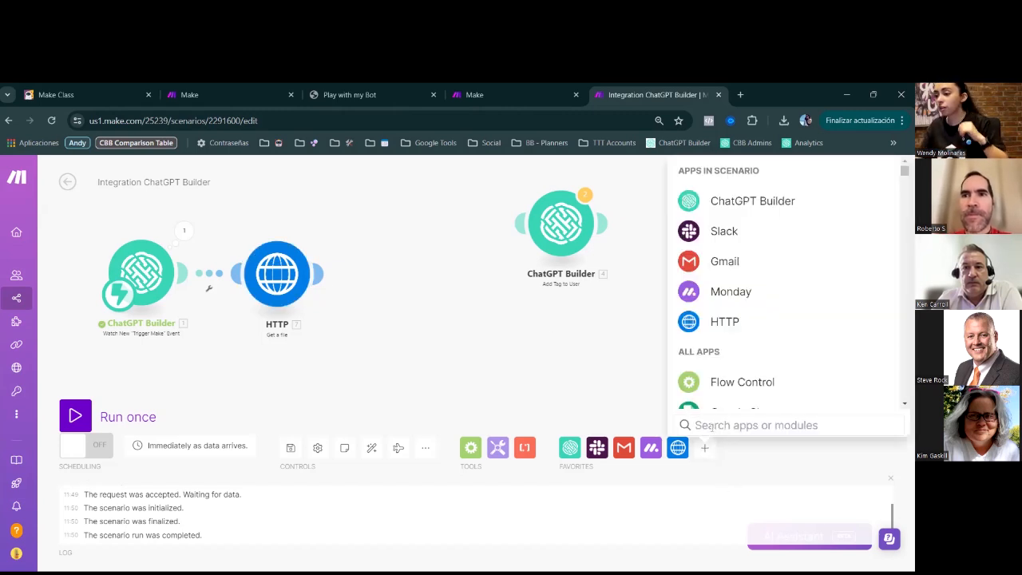
pyautogui.write('drive')
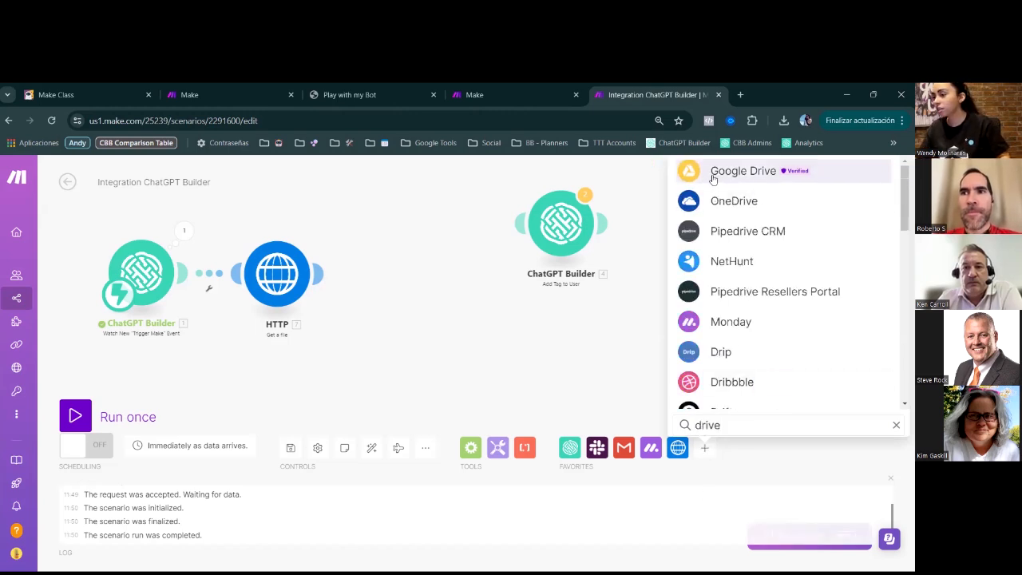
pyautogui.click(715, 177)
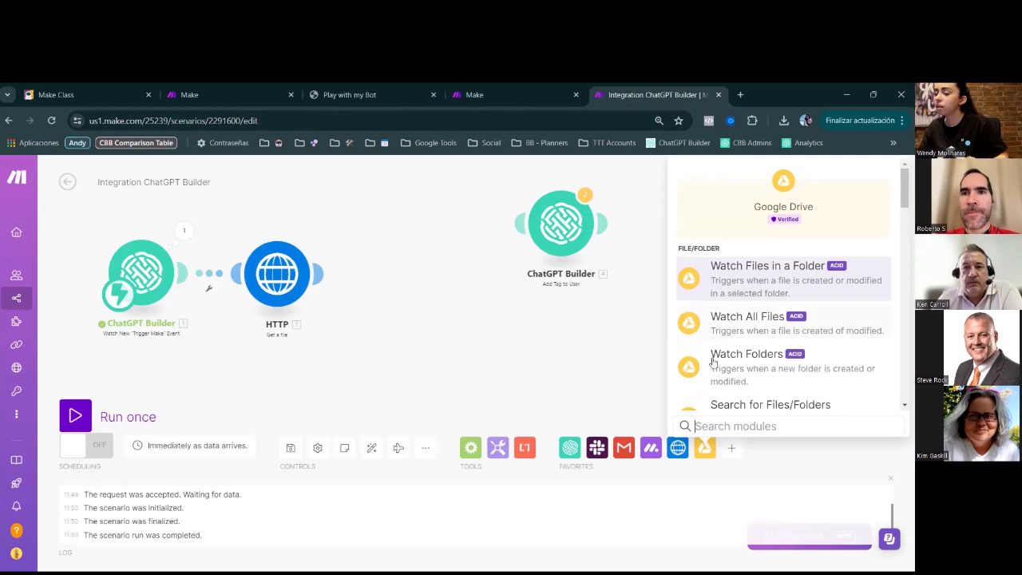
pyautogui.scroll(-3, 715, 359)
pyautogui.scroll(-3, 720, 339)
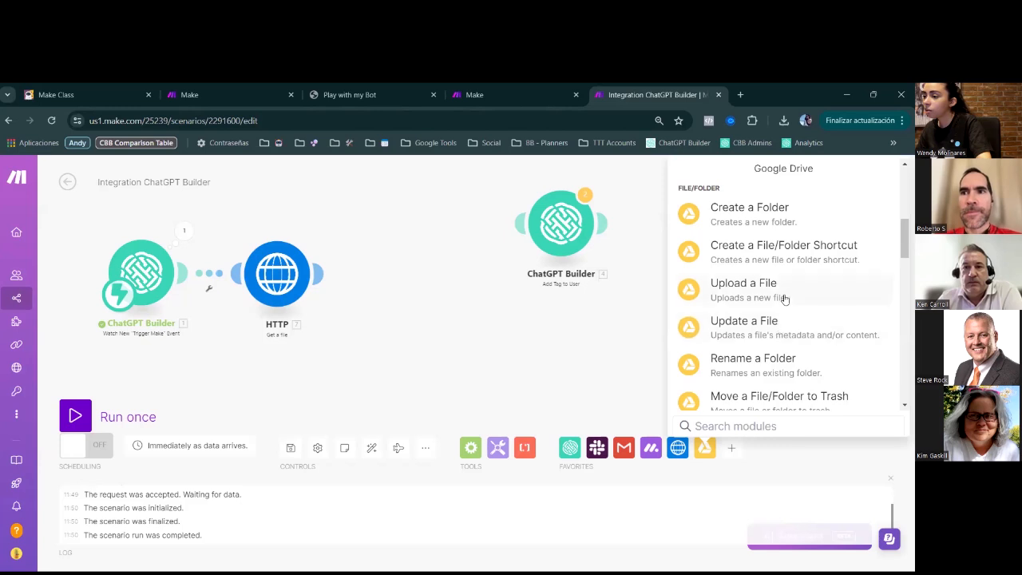
pyautogui.click(785, 298)
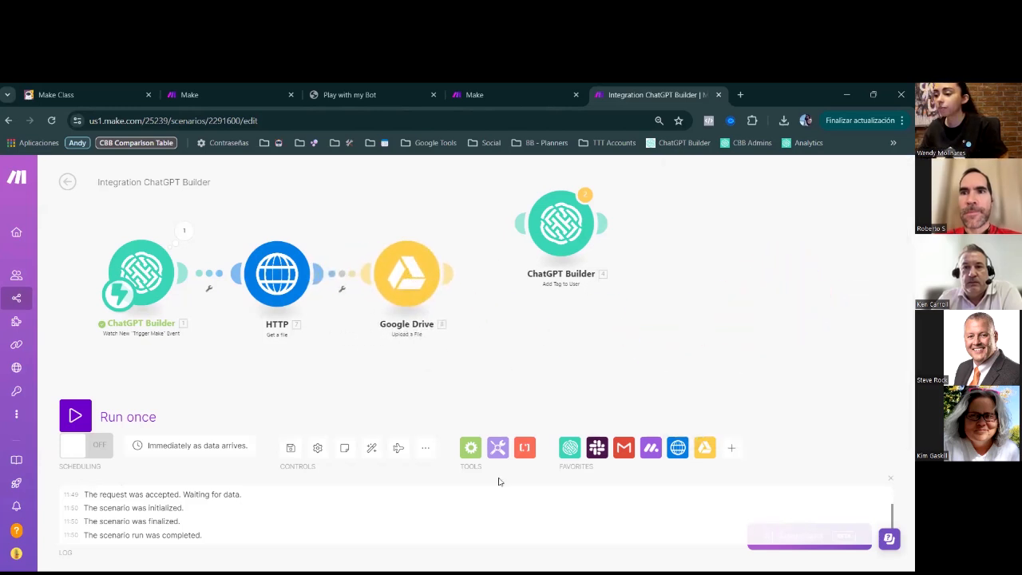
# Step: Configure the Google Drive upload to select its folder from the list, choose CBB DEMO FOLDER in My Drive, and save the settings
pyautogui.click(416, 270)
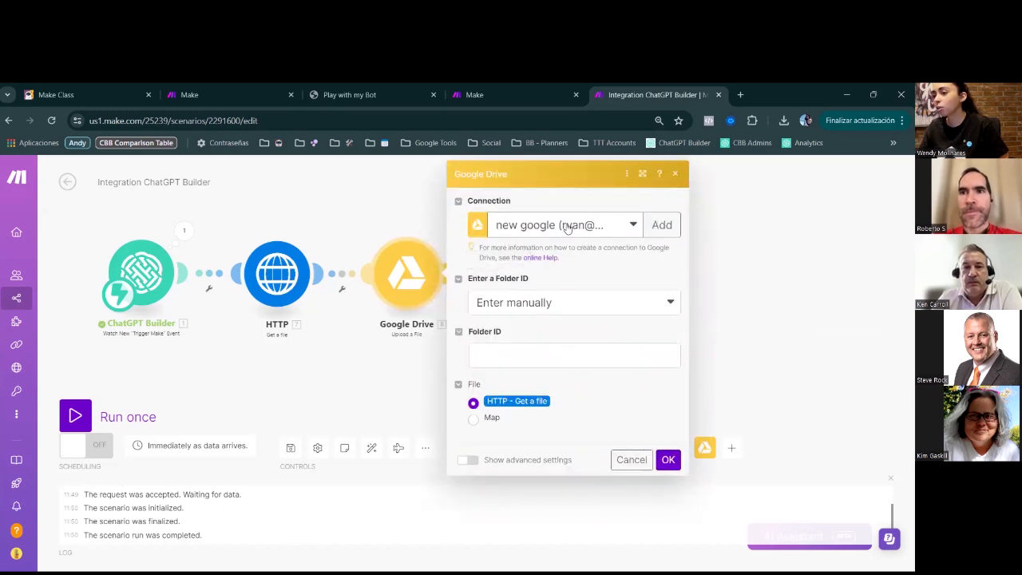
pyautogui.click(594, 304)
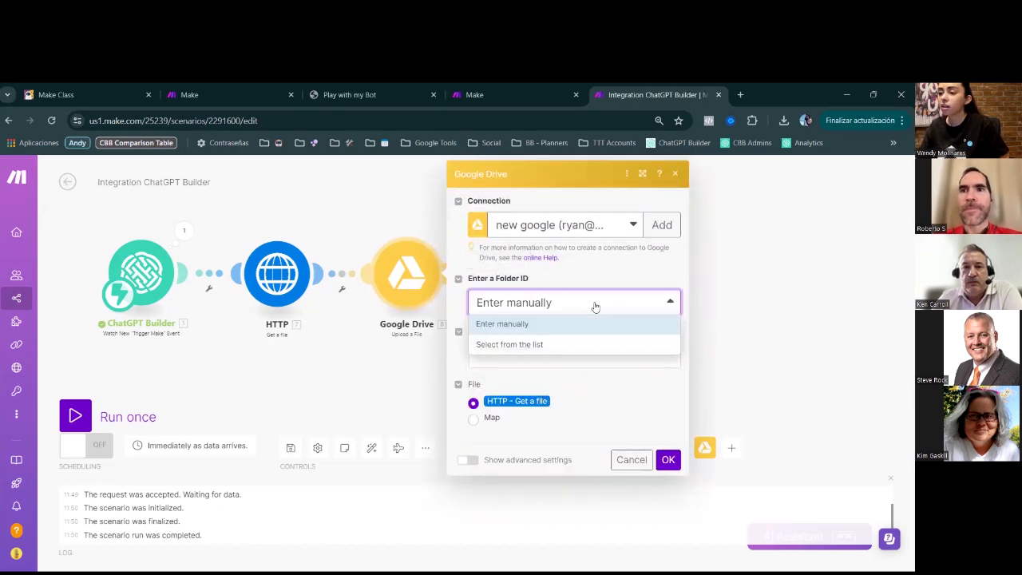
pyautogui.click(550, 345)
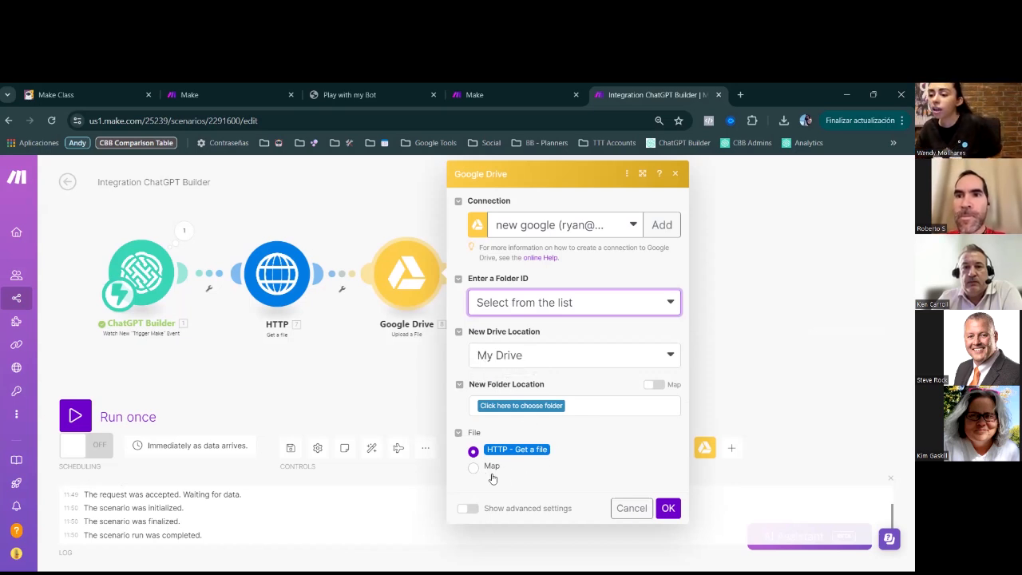
pyautogui.click(668, 508)
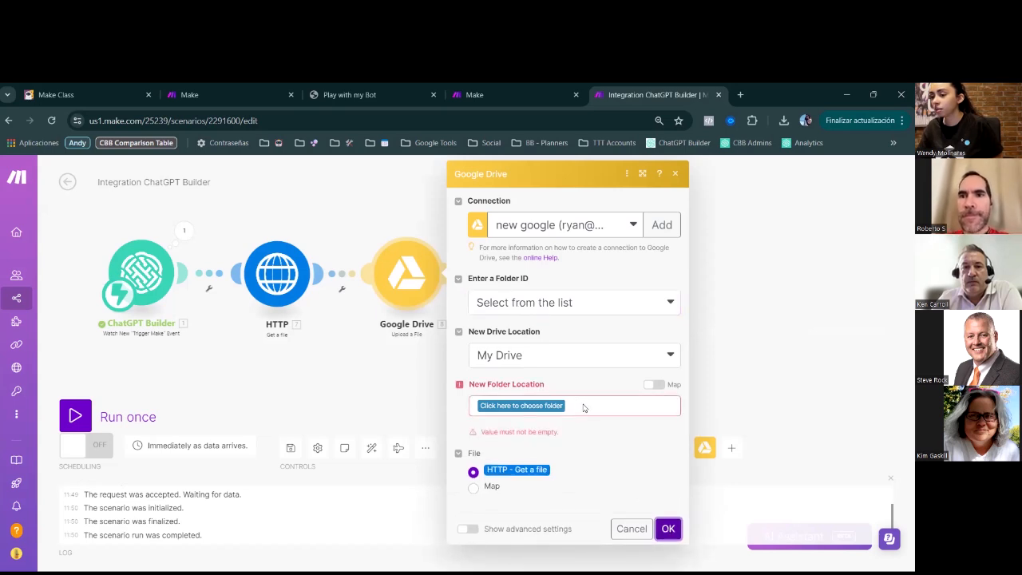
pyautogui.click(549, 406)
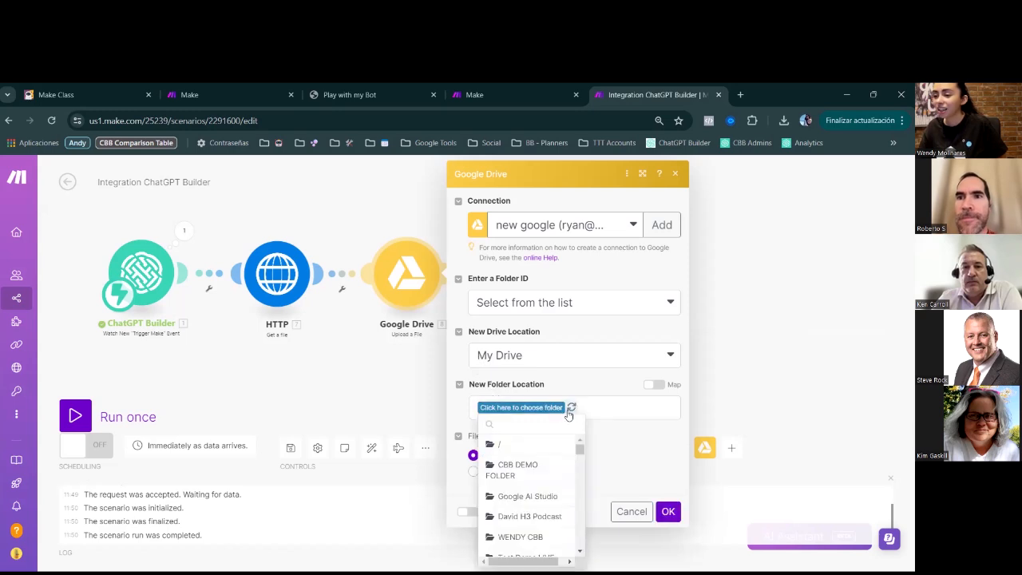
pyautogui.click(520, 468)
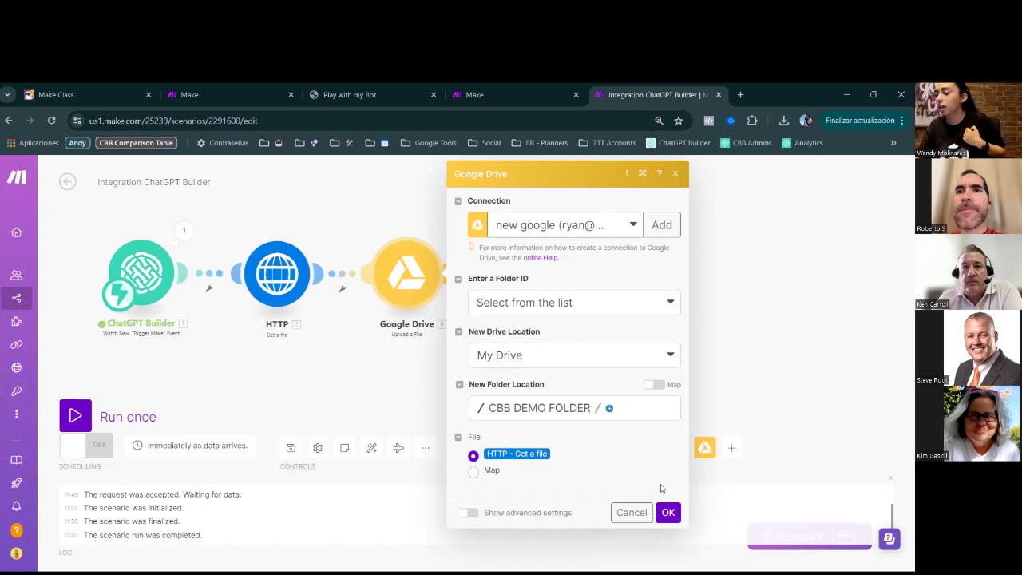
pyautogui.click(669, 513)
# Step: Connect the loose ChatGPT Builder Add Tag to User module after Google Drive and review its settings
pyautogui.moveTo(569, 242); pyautogui.dragTo(564, 296)
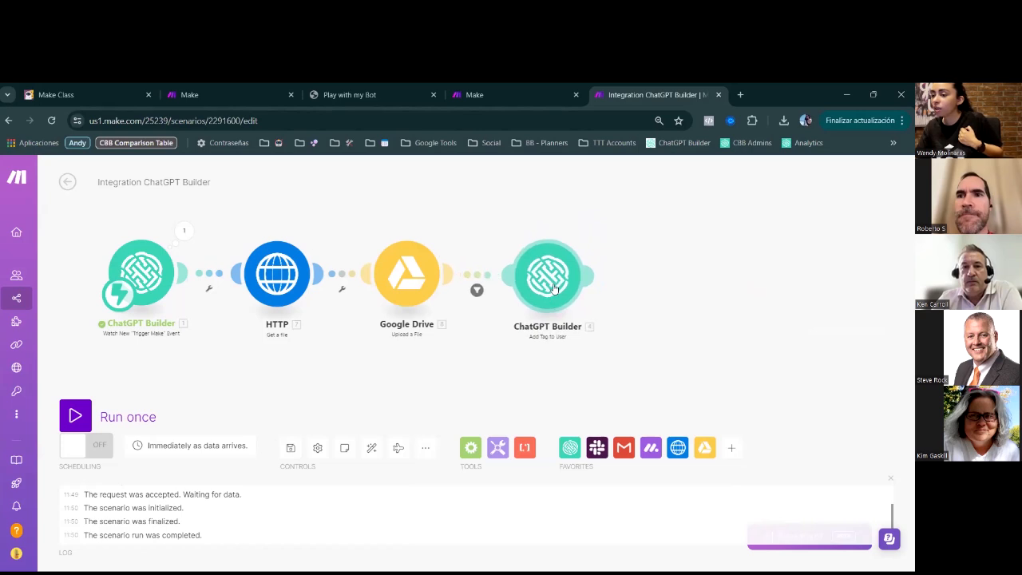
pyautogui.click(554, 290)
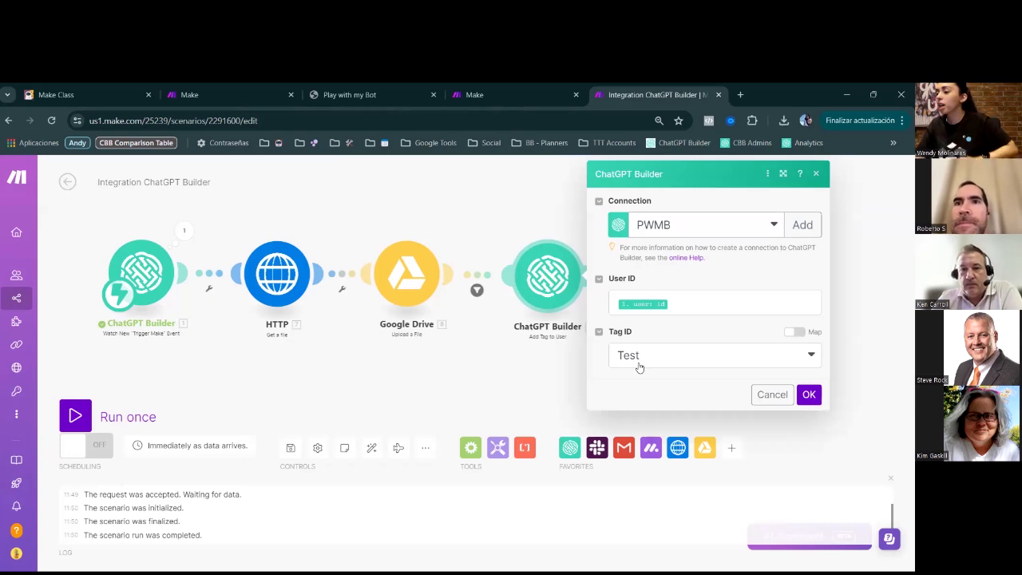
pyautogui.click(462, 377)
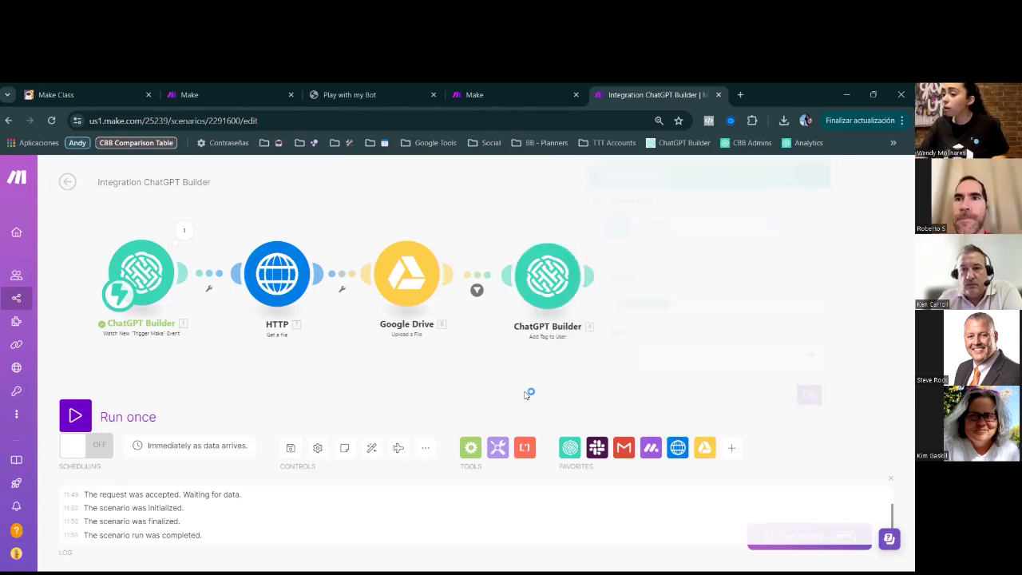
# Step: Add a ChatGPT Builder Set Custom Field module after the Add Tag to User module
pyautogui.moveTo(559, 416); pyautogui.dragTo(462, 386)
pyautogui.click(566, 455)
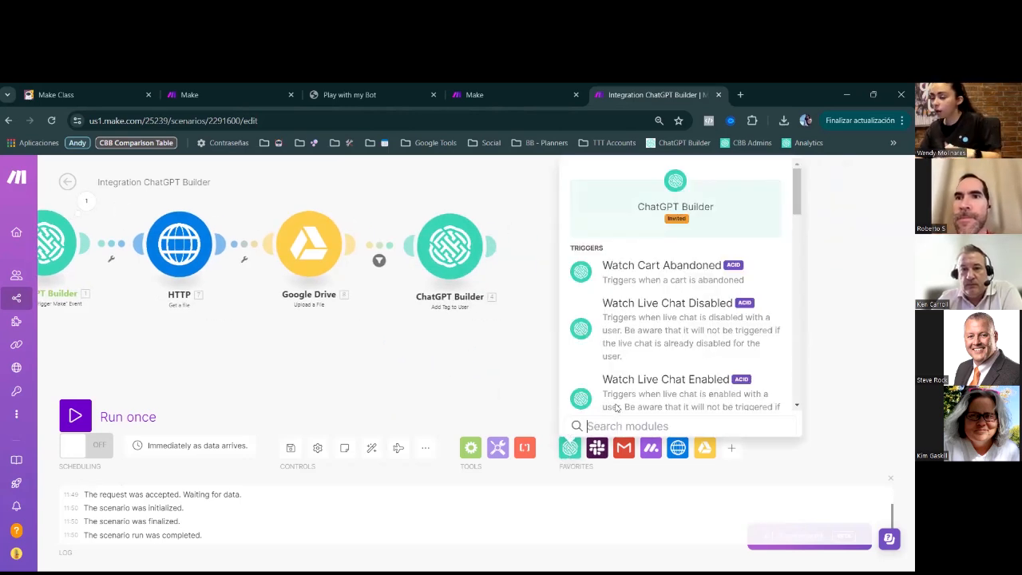
pyautogui.scroll(-5, 655, 387)
pyautogui.scroll(-4, 655, 381)
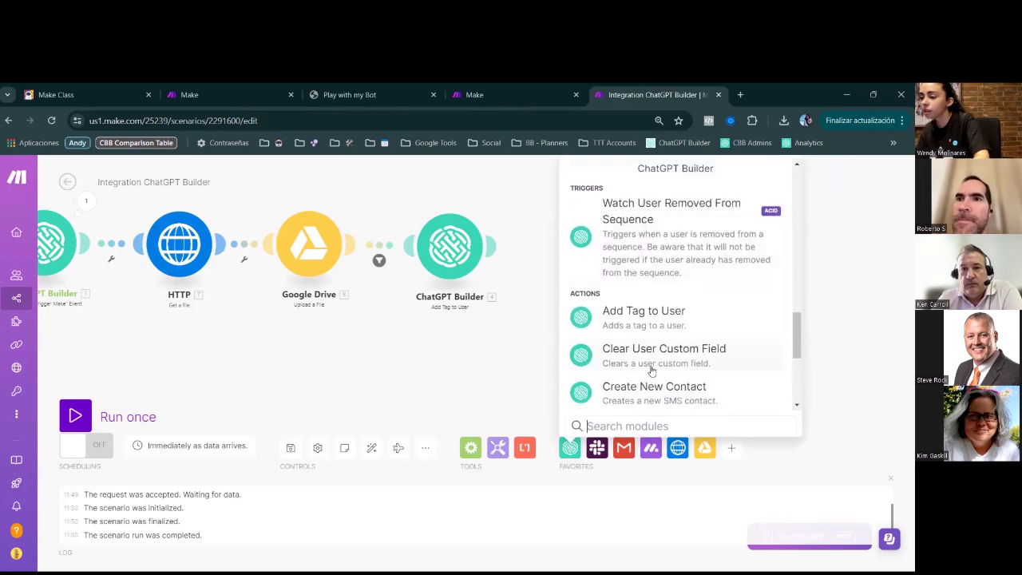
pyautogui.scroll(-4, 651, 371)
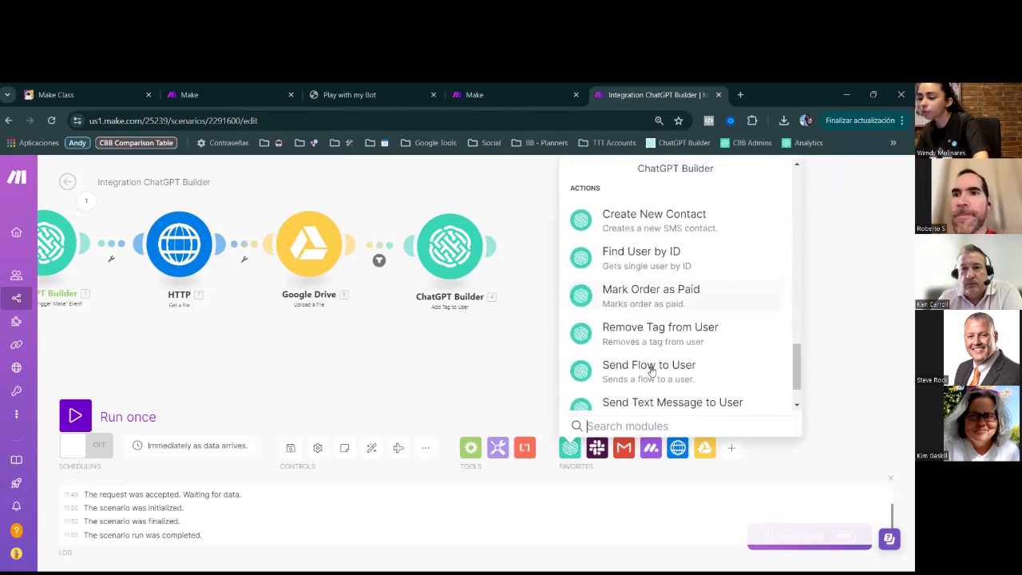
pyautogui.click(646, 390)
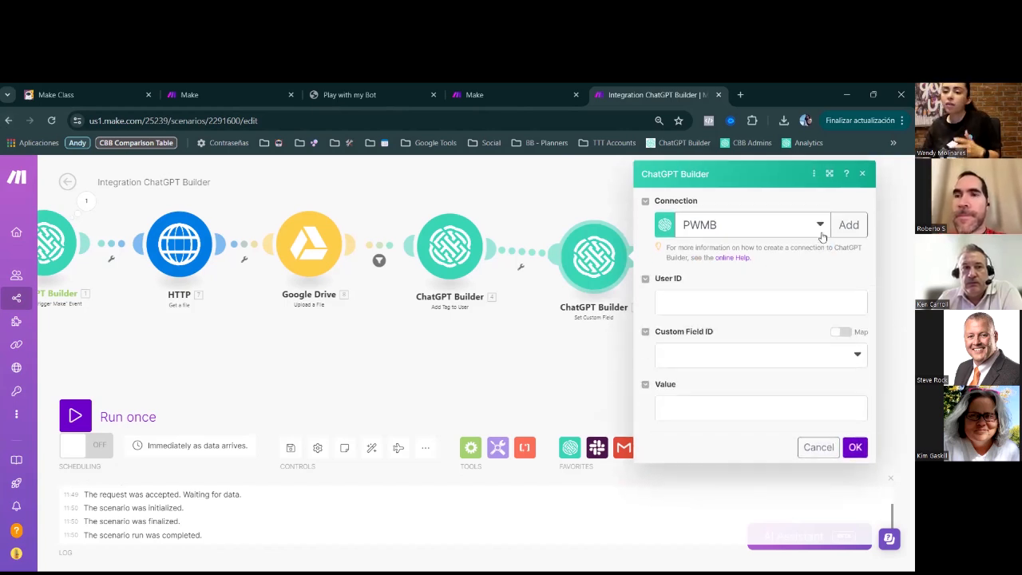
# Step: Map the trigger's user id value into the User ID of the Set Custom Field module
pyautogui.click(759, 305)
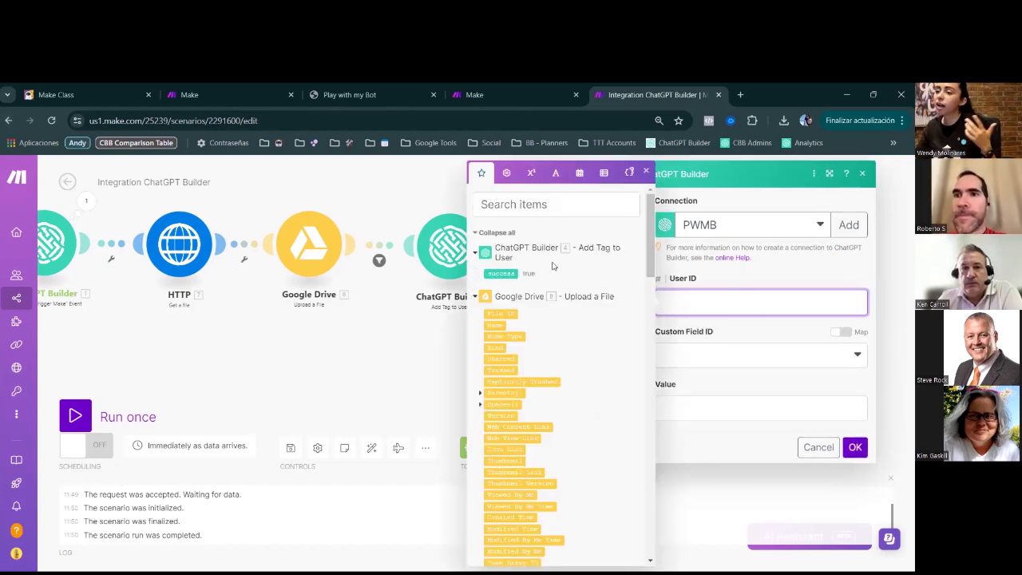
pyautogui.click(476, 296)
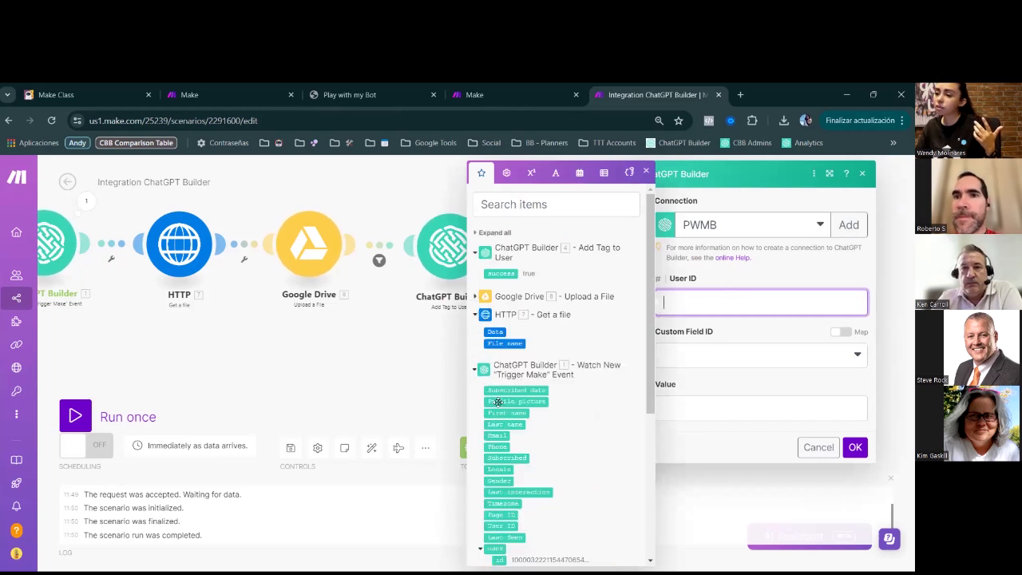
pyautogui.click(508, 526)
pyautogui.press('BackSpace')
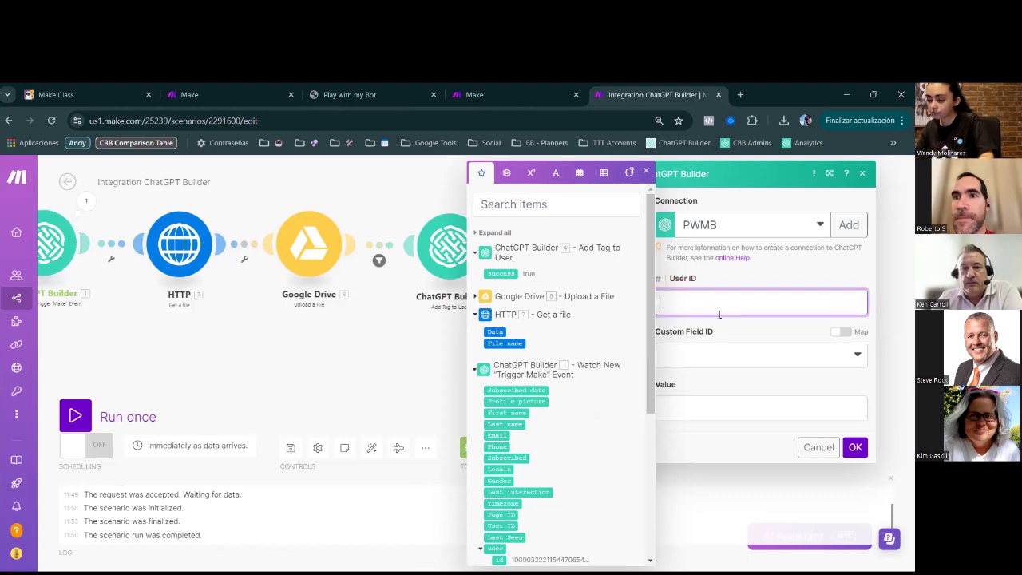
pyautogui.click(500, 560)
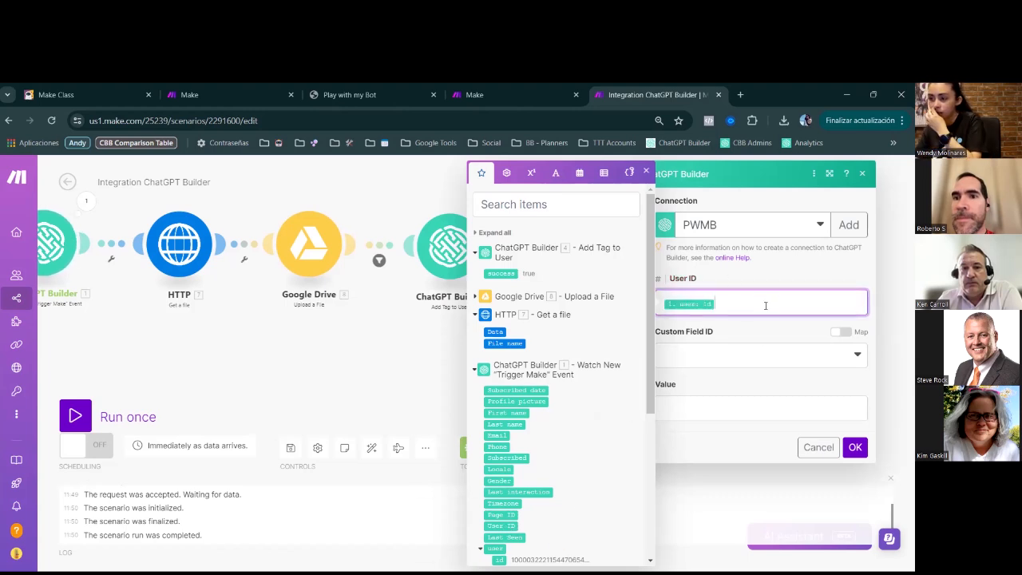
# Step: Choose Current Demo as the custom field for the Set Custom Field module to update
pyautogui.click(737, 353)
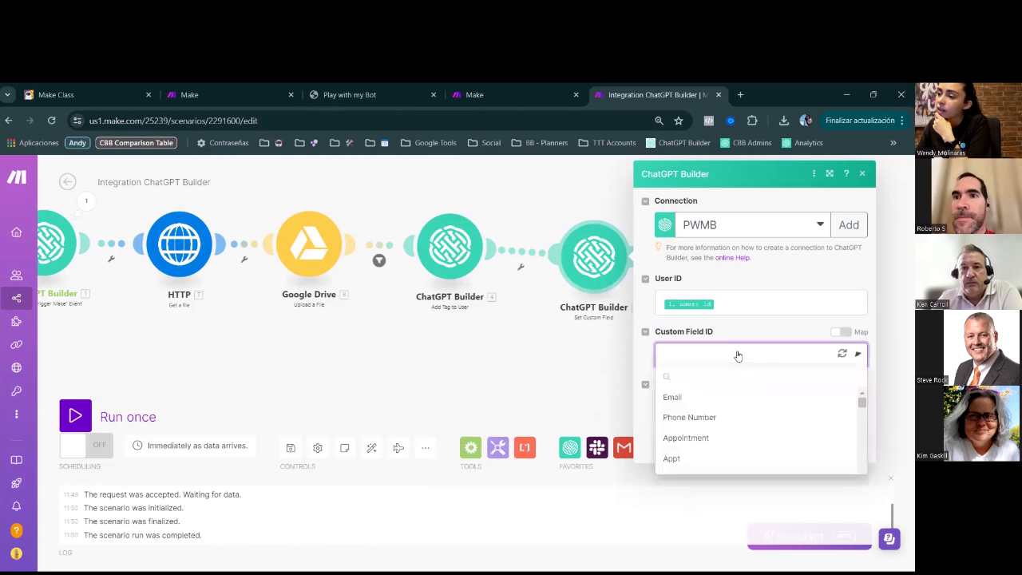
pyautogui.scroll(-5, 750, 489)
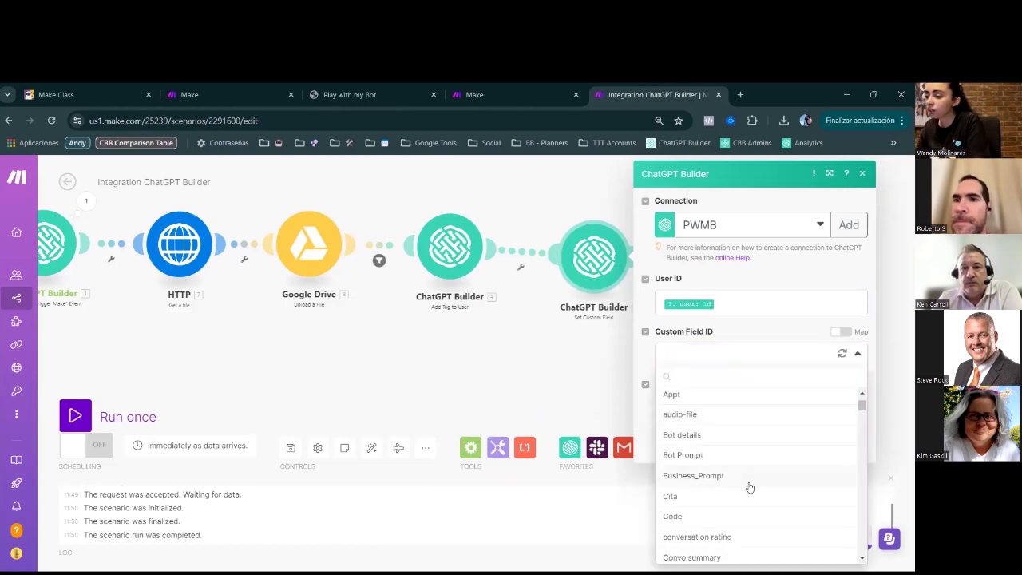
pyautogui.click(707, 518)
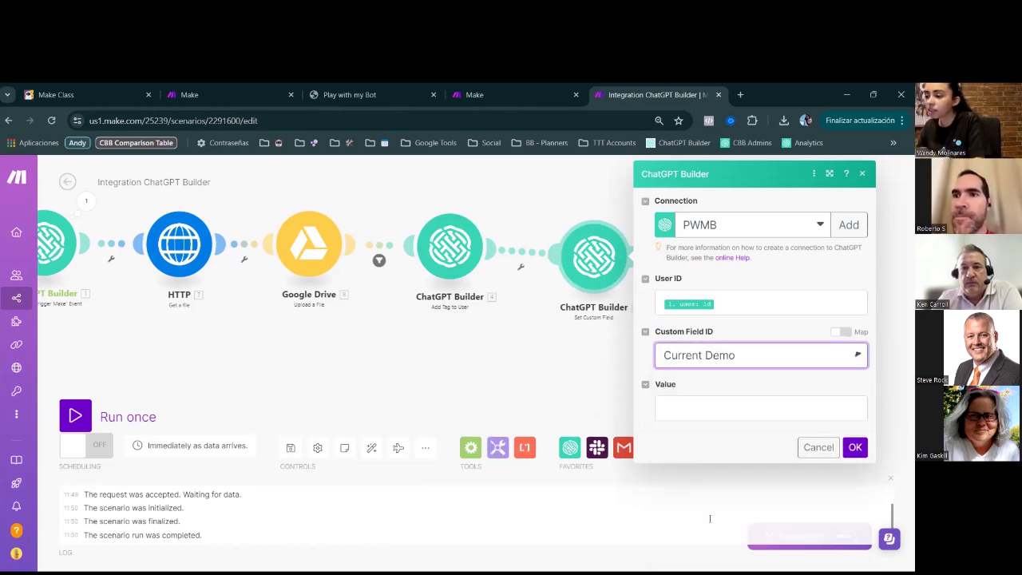
# Step: Look through the Google Drive Upload a File outputs for a file link to use as the custom field's value
pyautogui.click(742, 412)
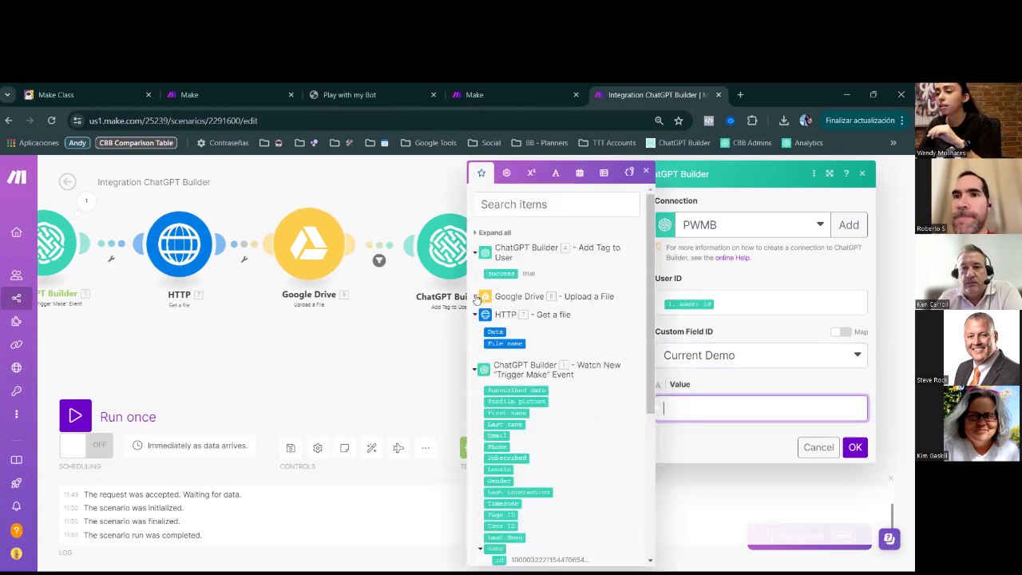
pyautogui.click(487, 298)
pyautogui.scroll(-2, 593, 431)
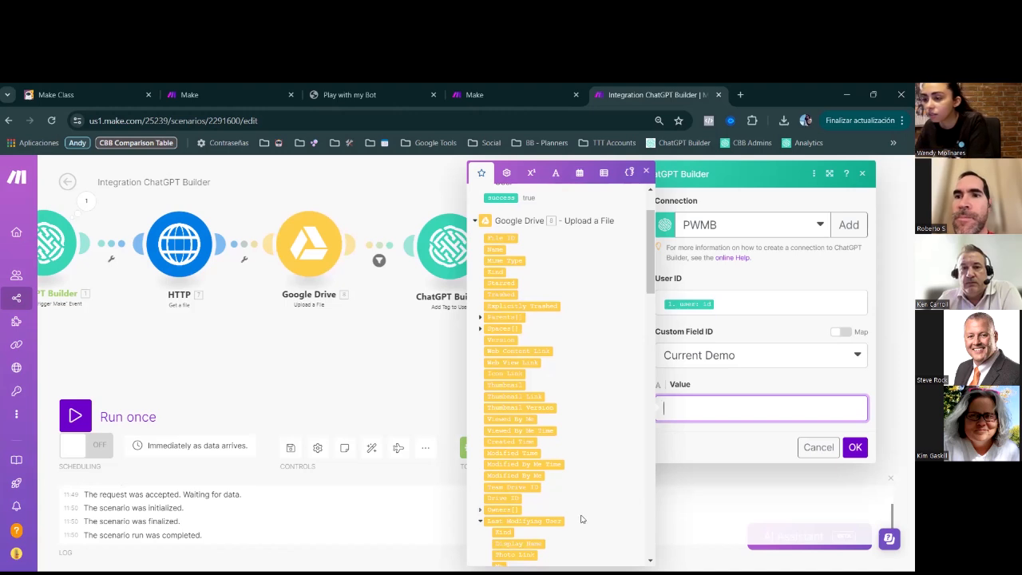
pyautogui.scroll(-7, 581, 519)
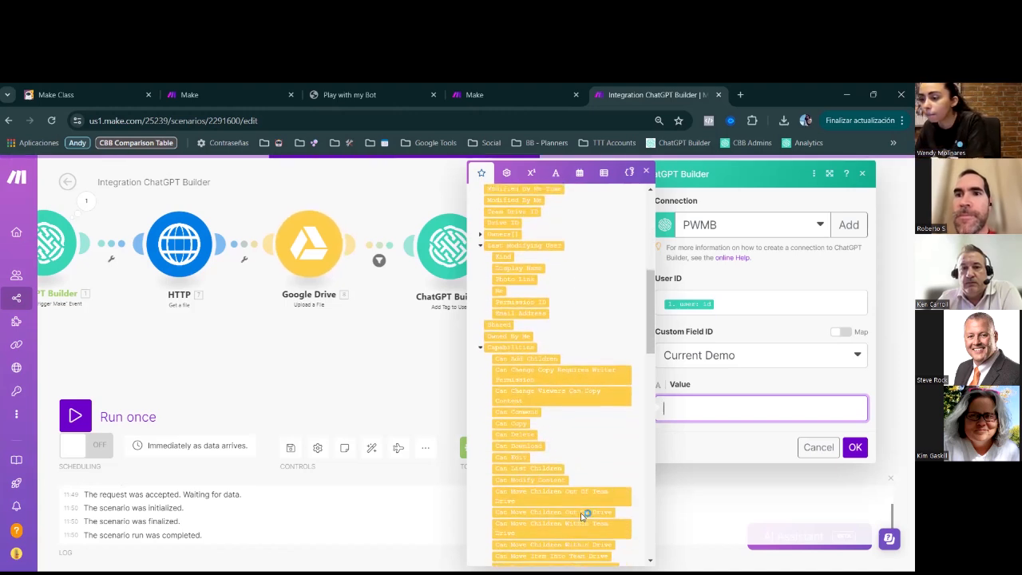
pyautogui.scroll(-5, 582, 516)
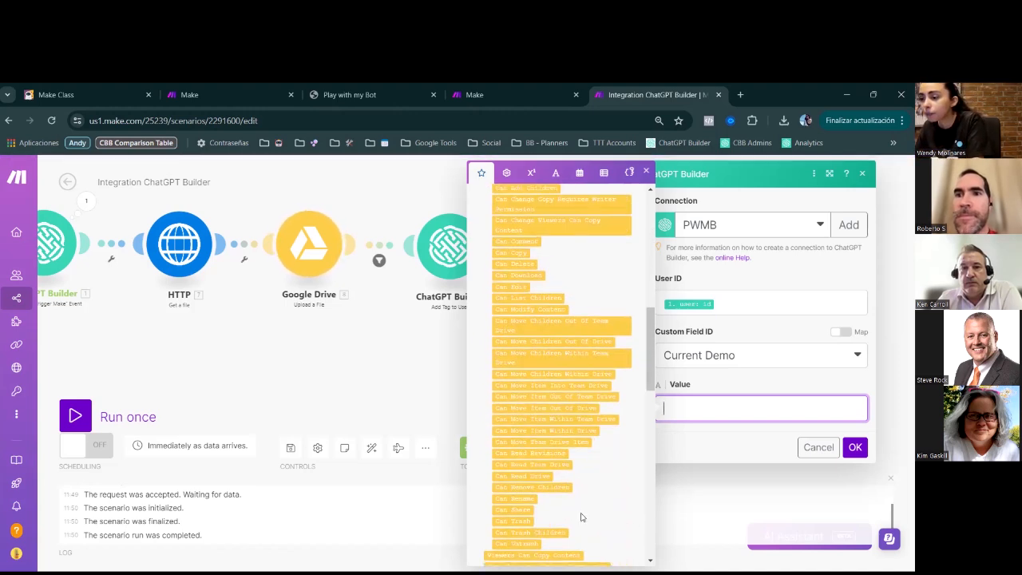
pyautogui.scroll(-5, 582, 518)
pyautogui.scroll(-3, 581, 516)
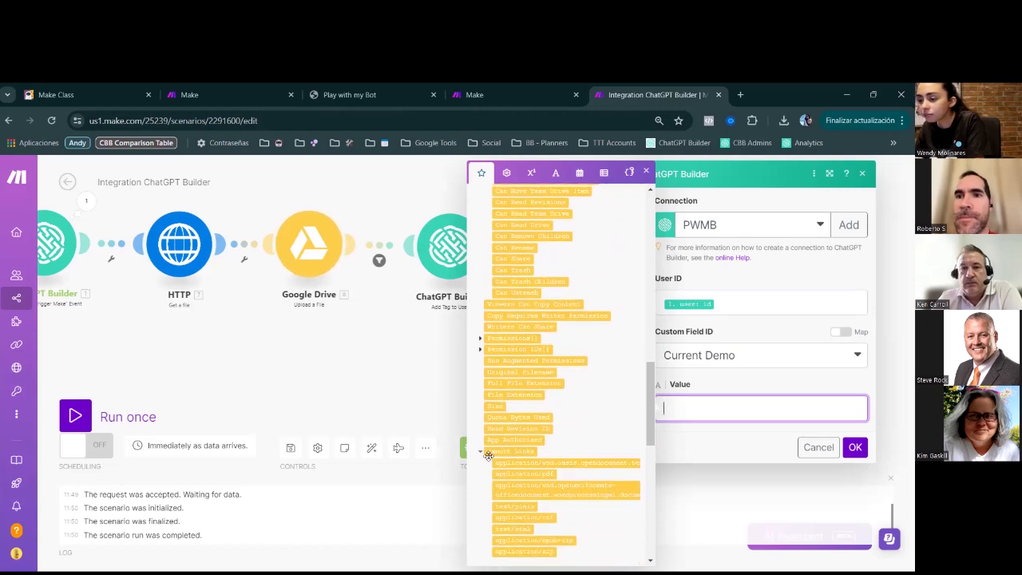
pyautogui.scroll(-2, 537, 491)
pyautogui.scroll(10, 537, 491)
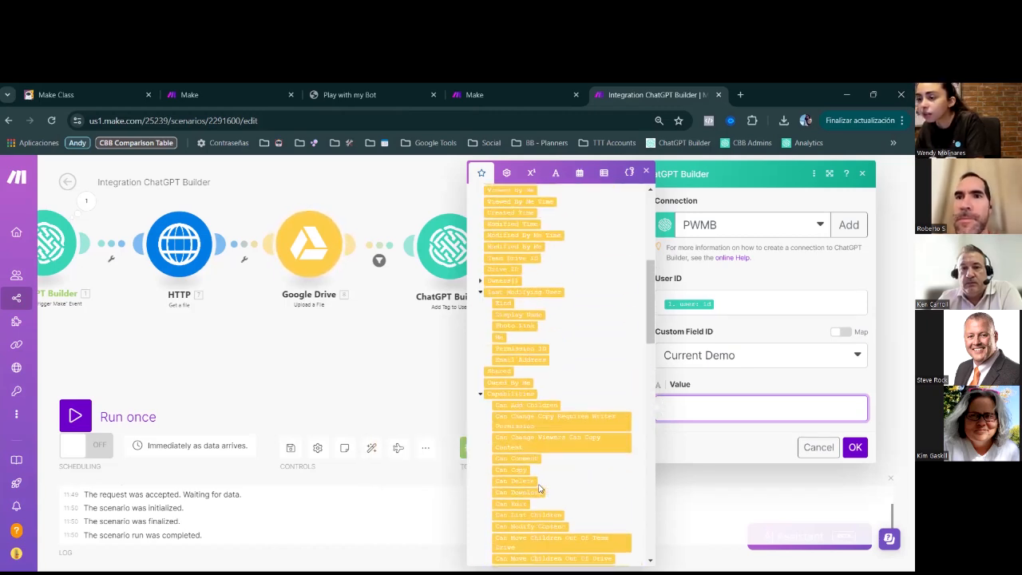
# Step: Search the available items for "view", map Google Drive's Web View Link into Value, and save the Set Custom Field module
pyautogui.click(579, 203)
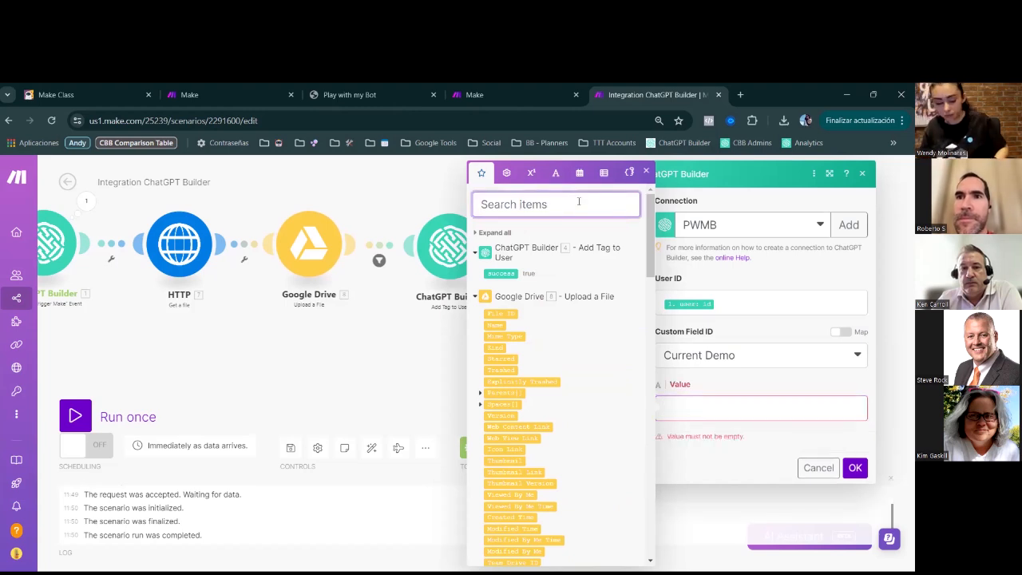
pyautogui.write('view')
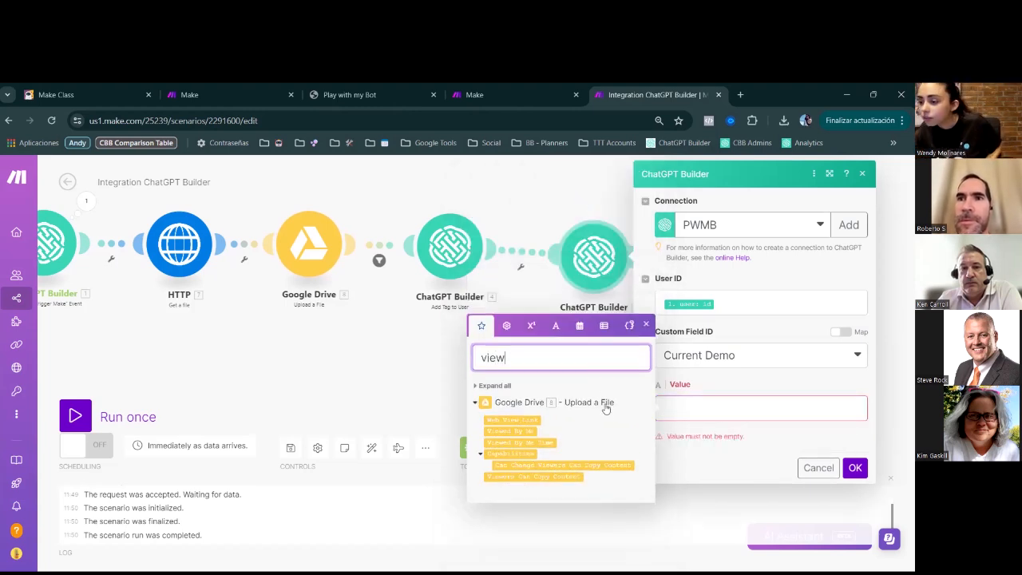
pyautogui.click(515, 423)
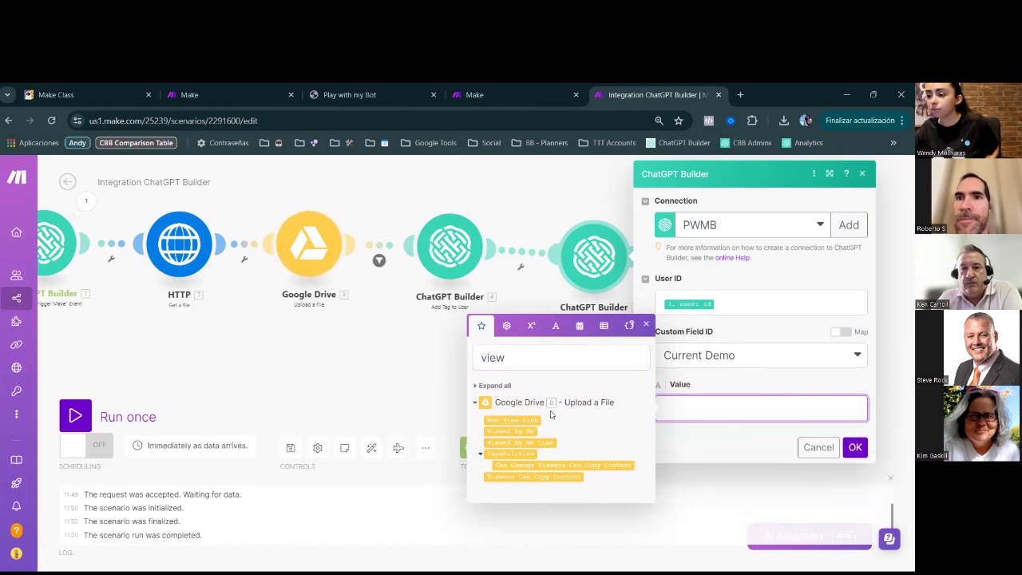
pyautogui.click(523, 418)
pyautogui.click(702, 397)
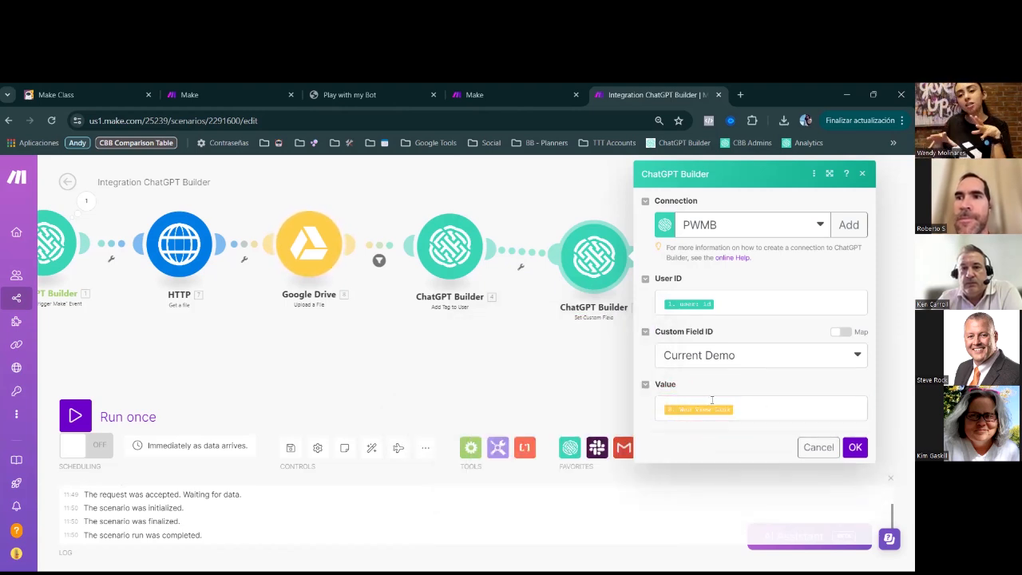
pyautogui.click(856, 449)
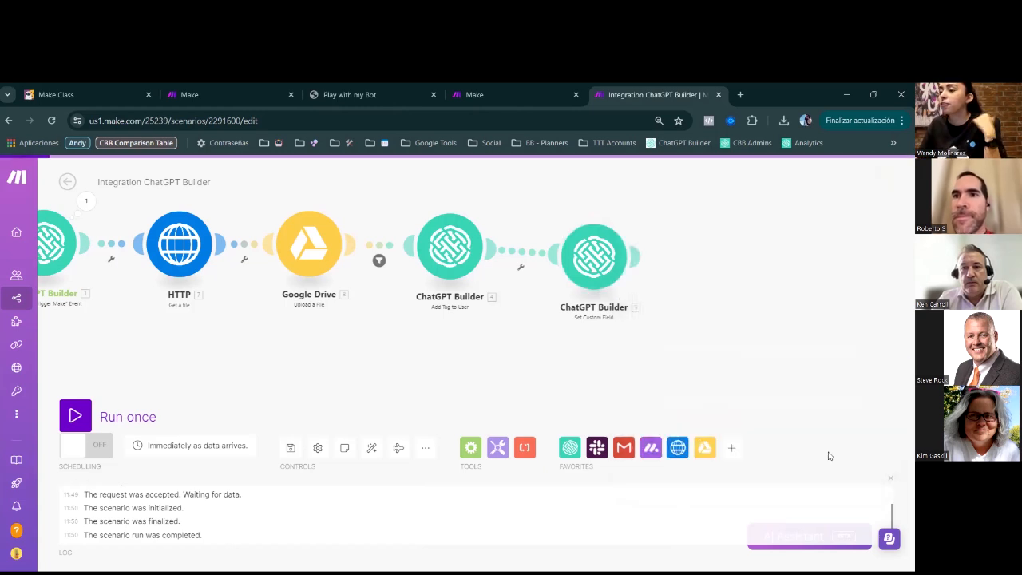
# Step: Add a ChatGPT Builder Send Flow to User module after the Set Custom Field module
pyautogui.click(567, 448)
pyautogui.scroll(-5, 671, 338)
pyautogui.scroll(-8, 671, 338)
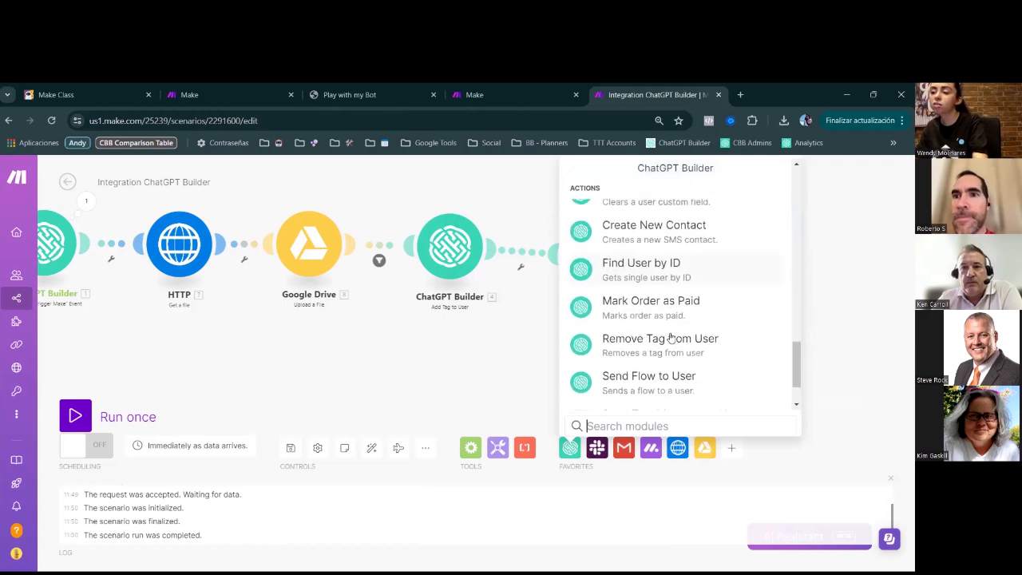
pyautogui.scroll(-2, 670, 338)
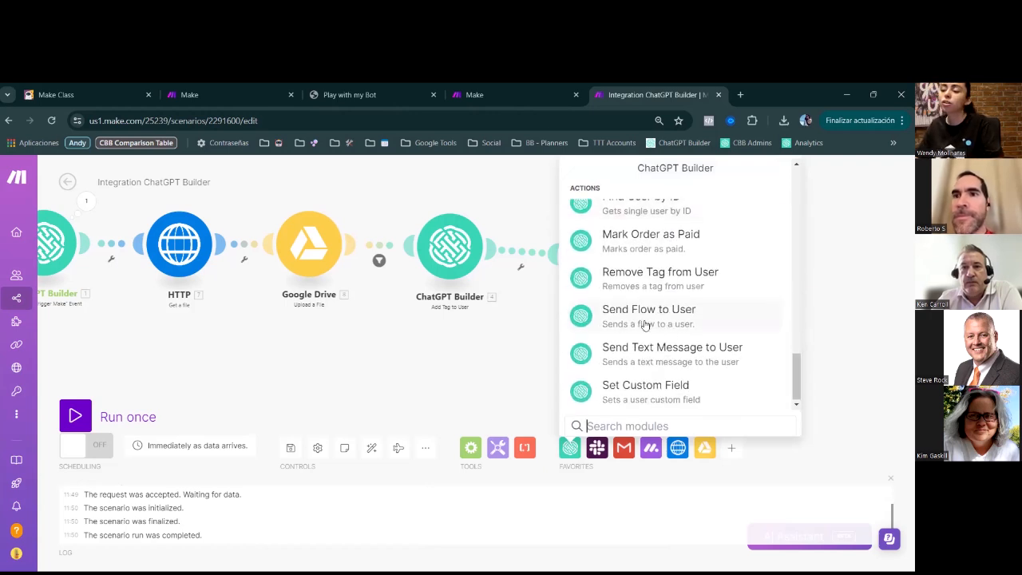
pyautogui.click(646, 319)
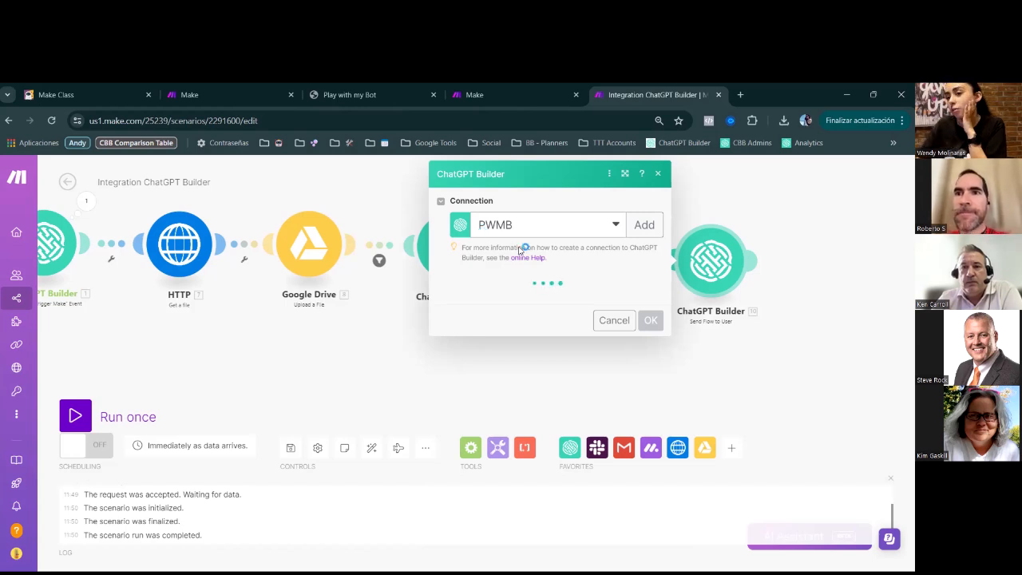
# Step: Map the trigger's user id value into the User ID of the Send Flow to User module
pyautogui.click(544, 303)
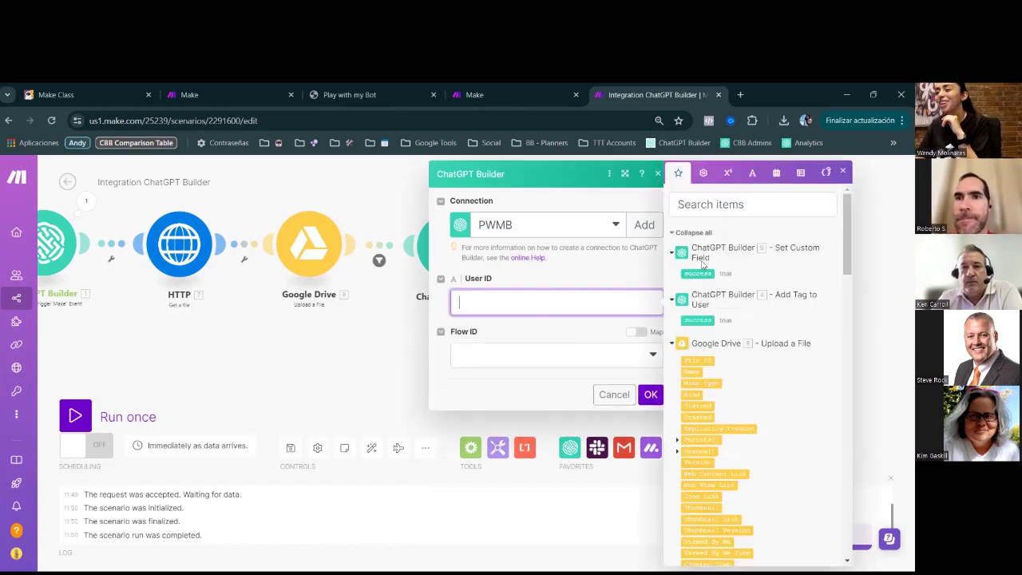
pyautogui.scroll(-15, 739, 397)
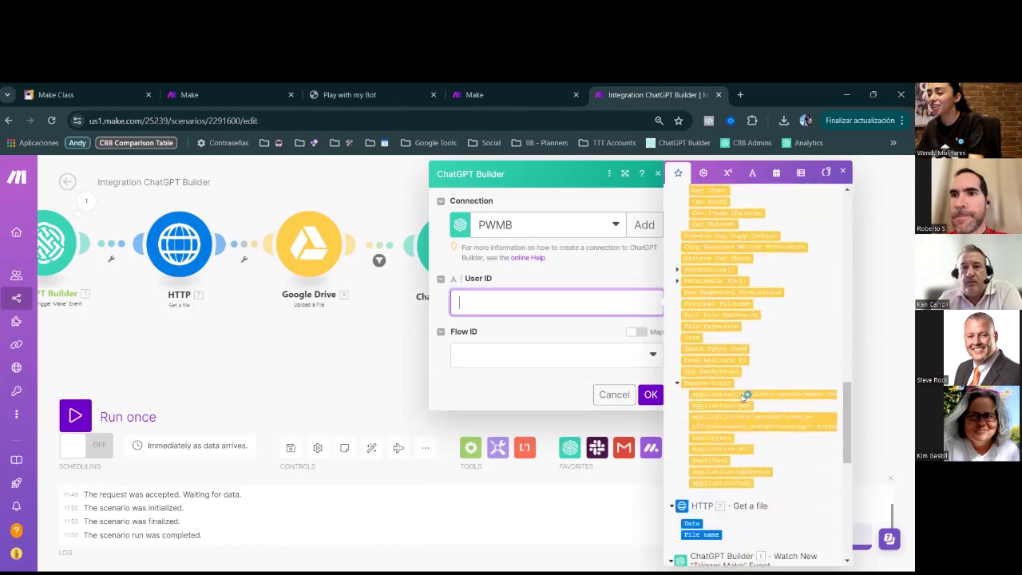
pyautogui.scroll(-4, 743, 399)
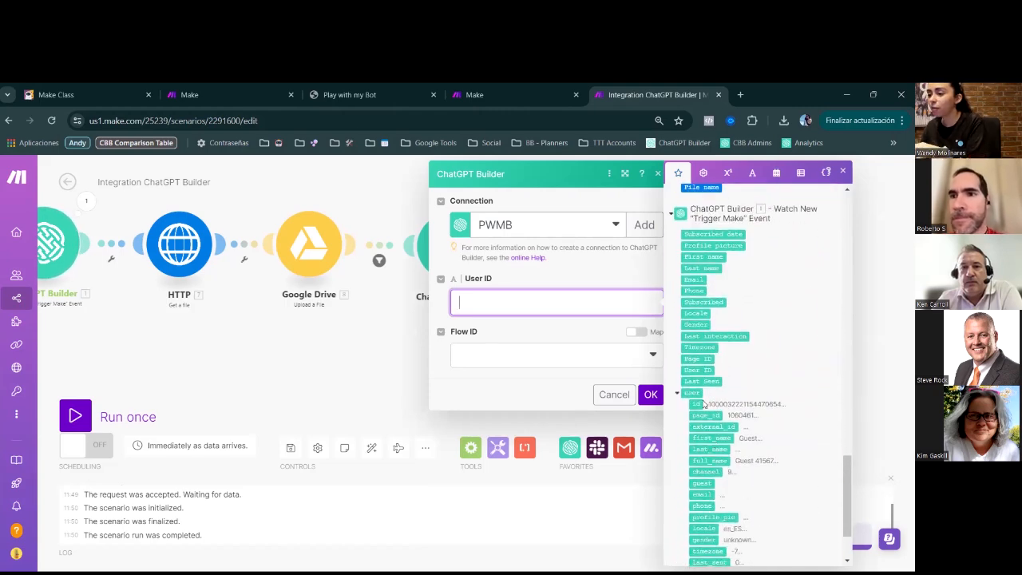
pyautogui.click(698, 404)
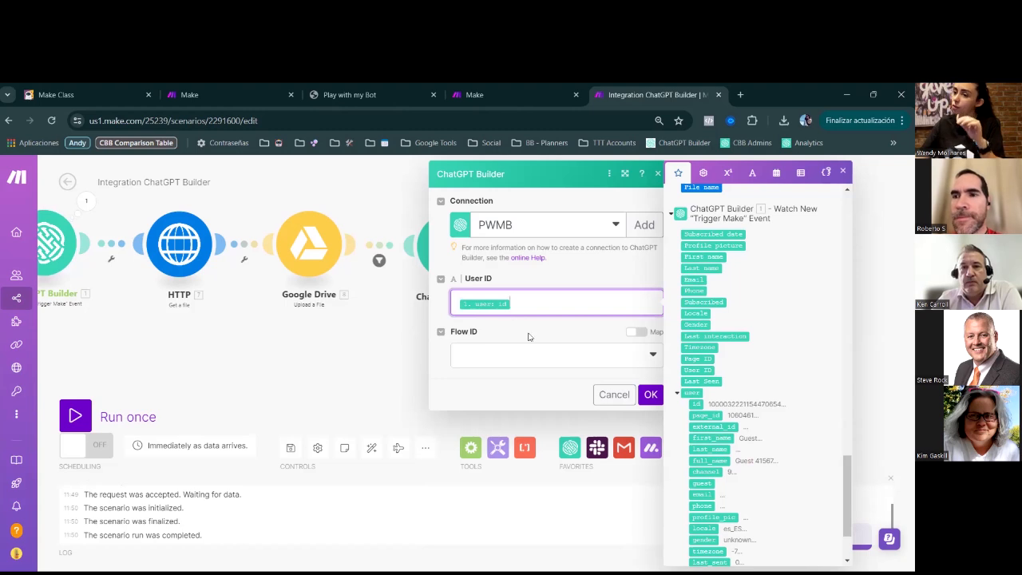
# Step: Try mapping the Flow ID manually, using the flow id in the Make Class page's address as the source
pyautogui.click(546, 354)
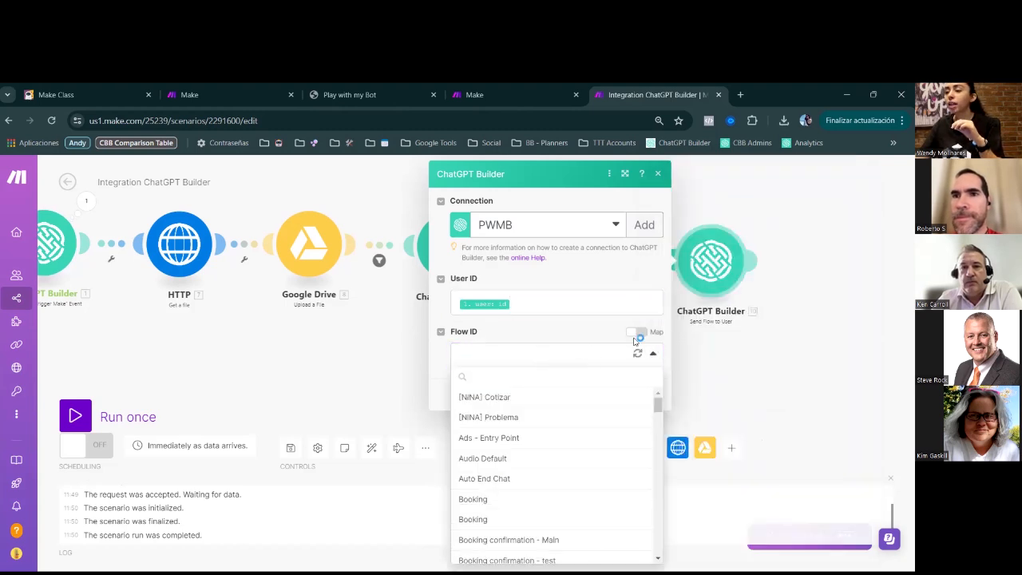
pyautogui.click(637, 333)
pyautogui.click(495, 353)
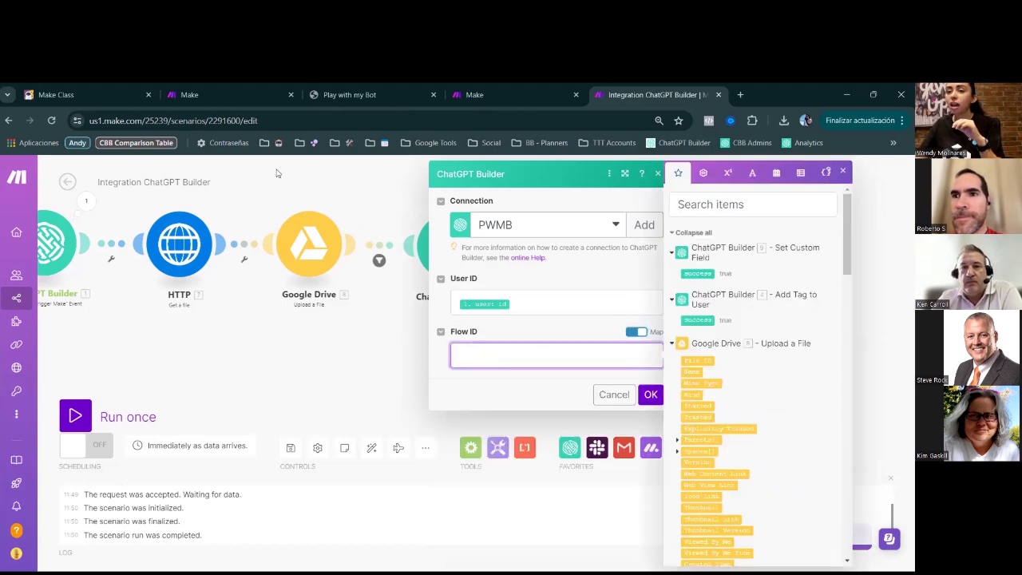
pyautogui.click(62, 88)
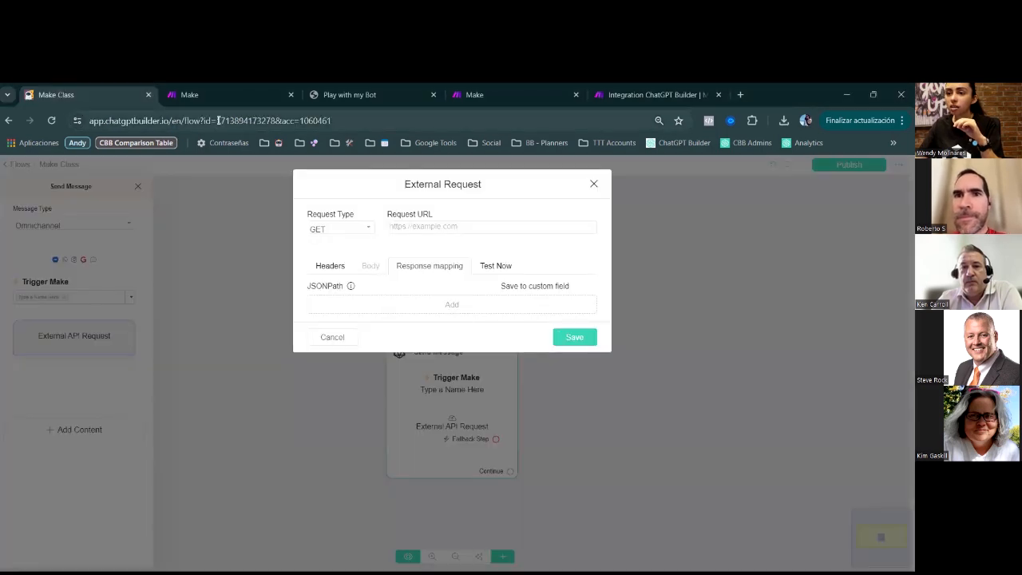
pyautogui.moveTo(218, 120); pyautogui.dragTo(275, 128)
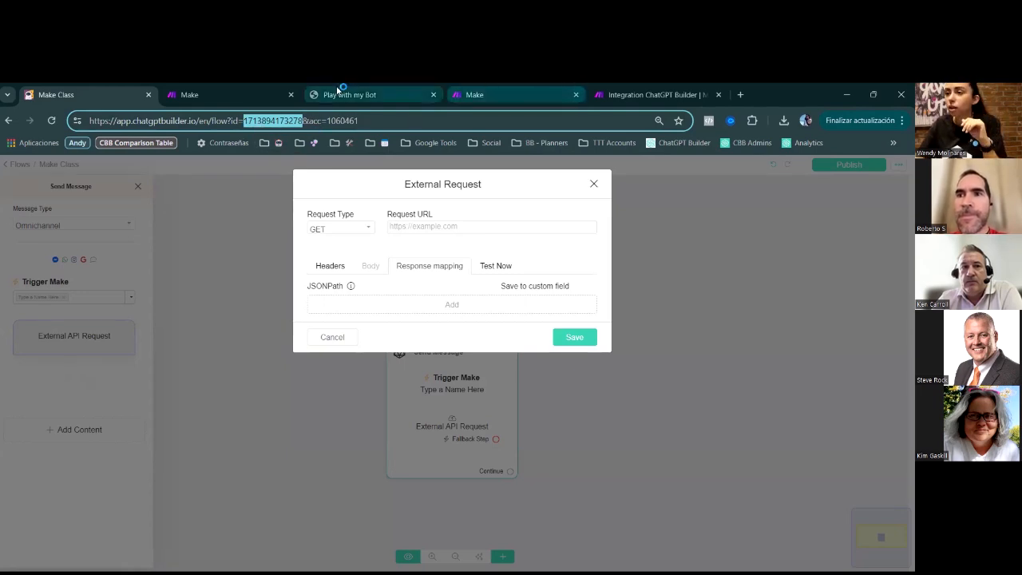
pyautogui.click(654, 91)
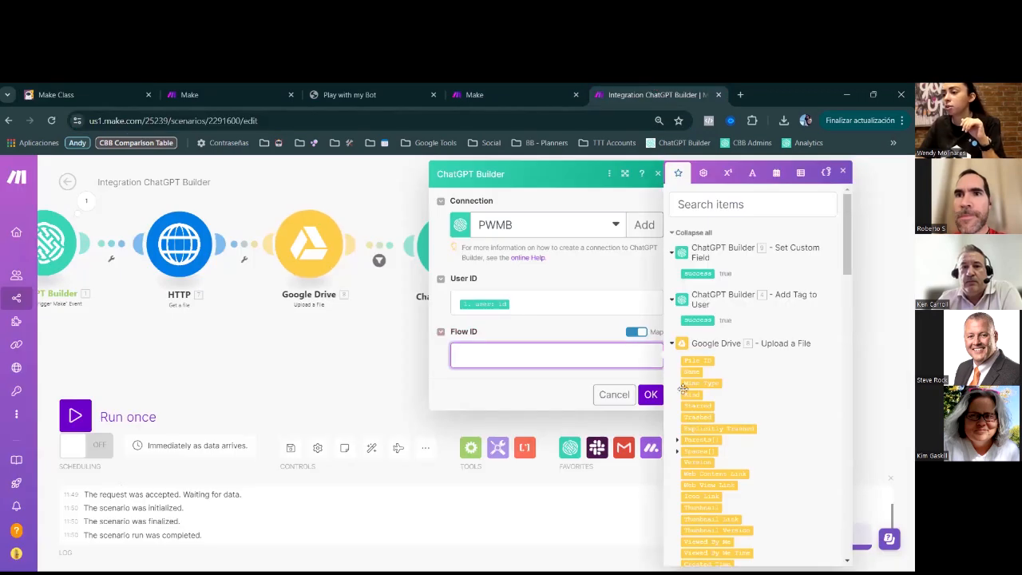
pyautogui.click(638, 332)
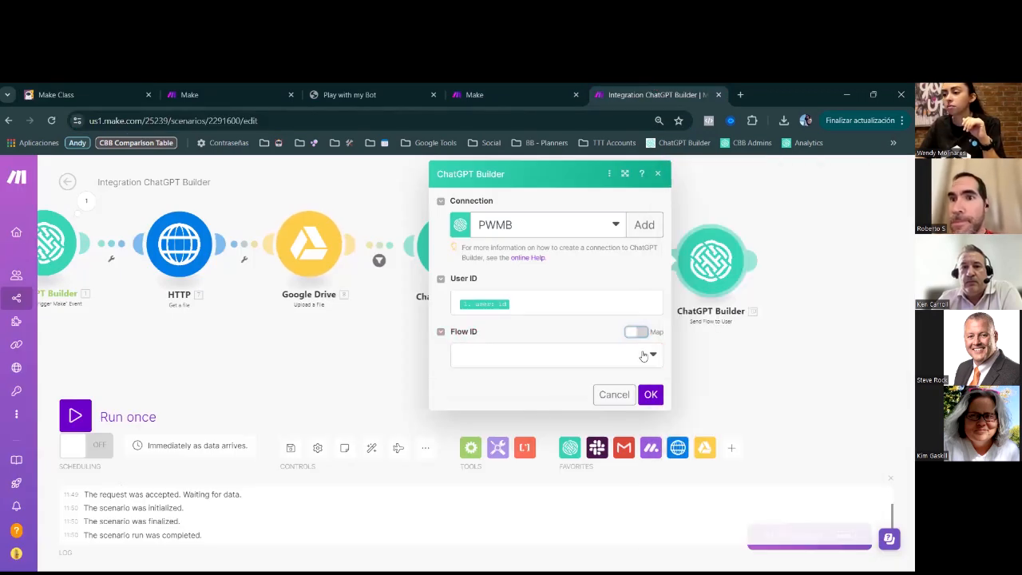
# Step: Choose collection demo as the flow to send and save the Send Flow to User module
pyautogui.click(645, 354)
pyautogui.scroll(-1, 601, 493)
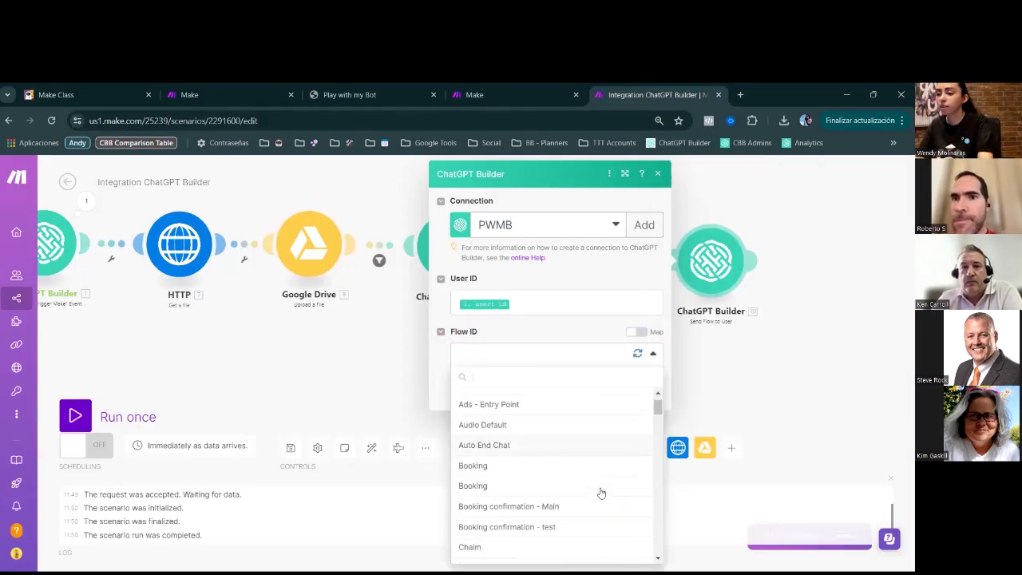
pyautogui.scroll(-4, 572, 450)
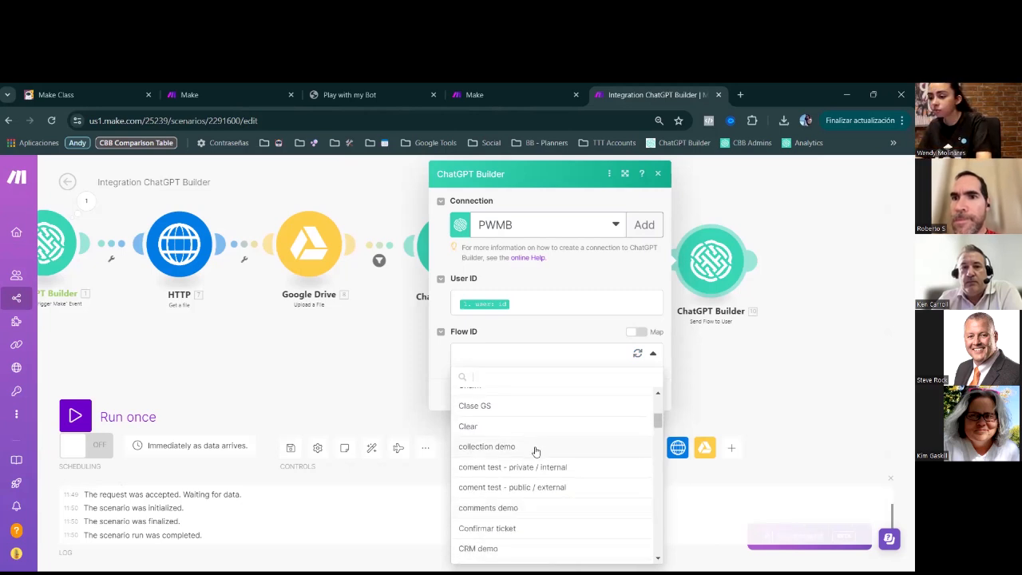
pyautogui.click(536, 449)
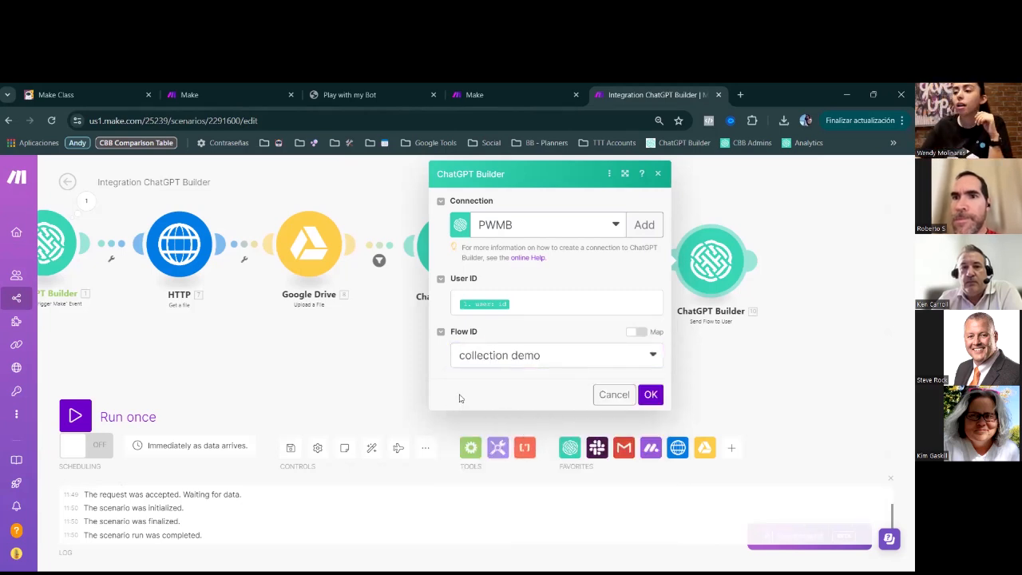
pyautogui.click(652, 395)
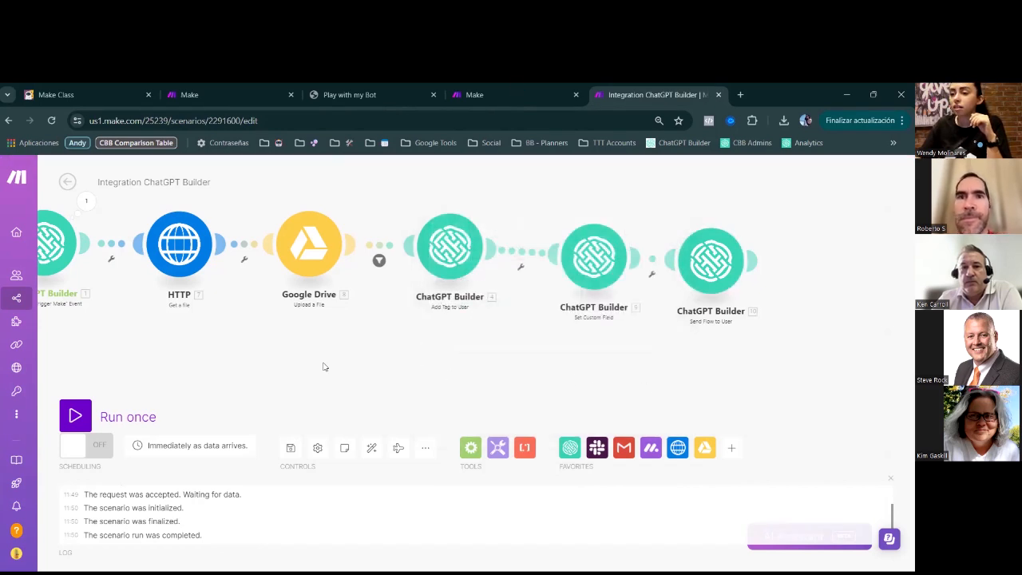
pyautogui.moveTo(325, 366); pyautogui.dragTo(544, 370)
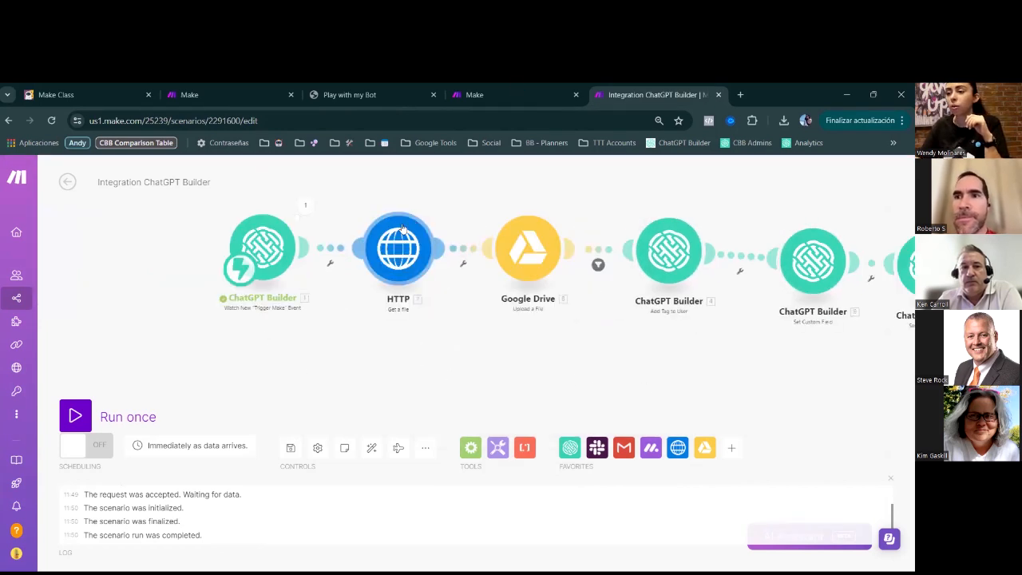
pyautogui.moveTo(494, 331); pyautogui.dragTo(300, 367)
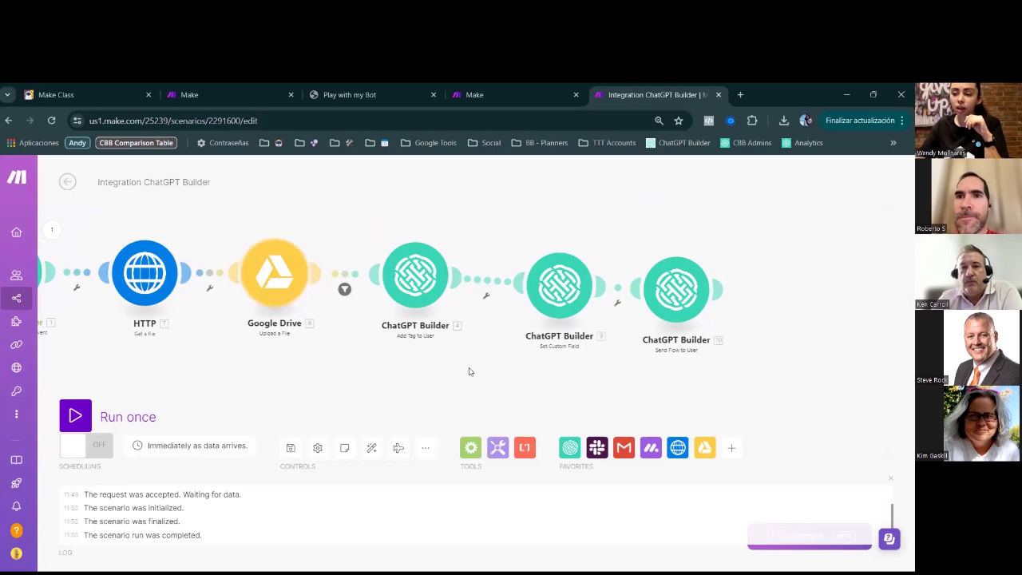
pyautogui.moveTo(626, 396); pyautogui.dragTo(391, 402)
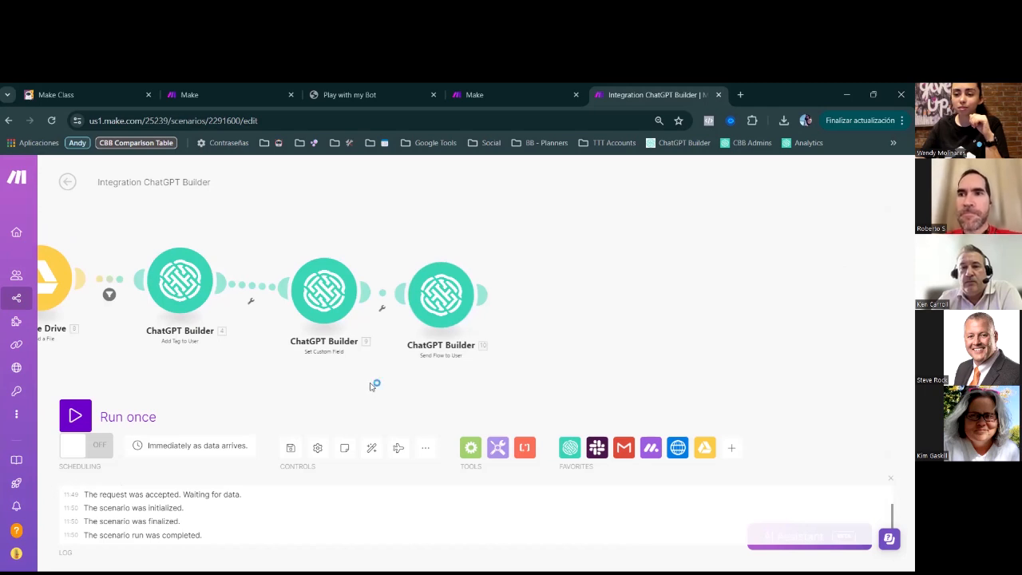
pyautogui.moveTo(285, 388); pyautogui.dragTo(696, 390)
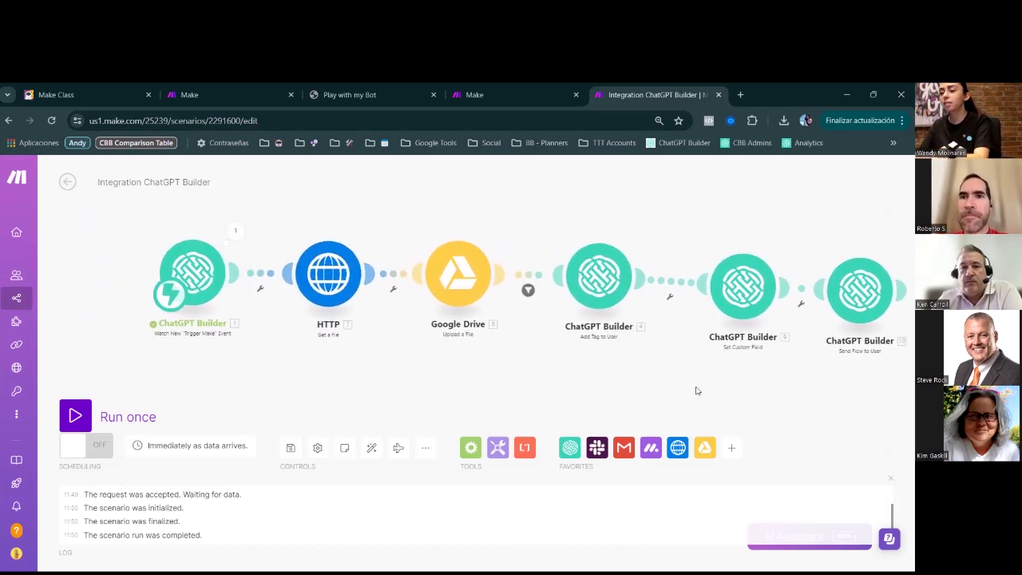
# Step: Remove the filter between the Google Drive Upload a File module and the ChatGPT Builder Add Tag to User module
pyautogui.scroll(-5, 696, 393)
pyautogui.scroll(5, 696, 394)
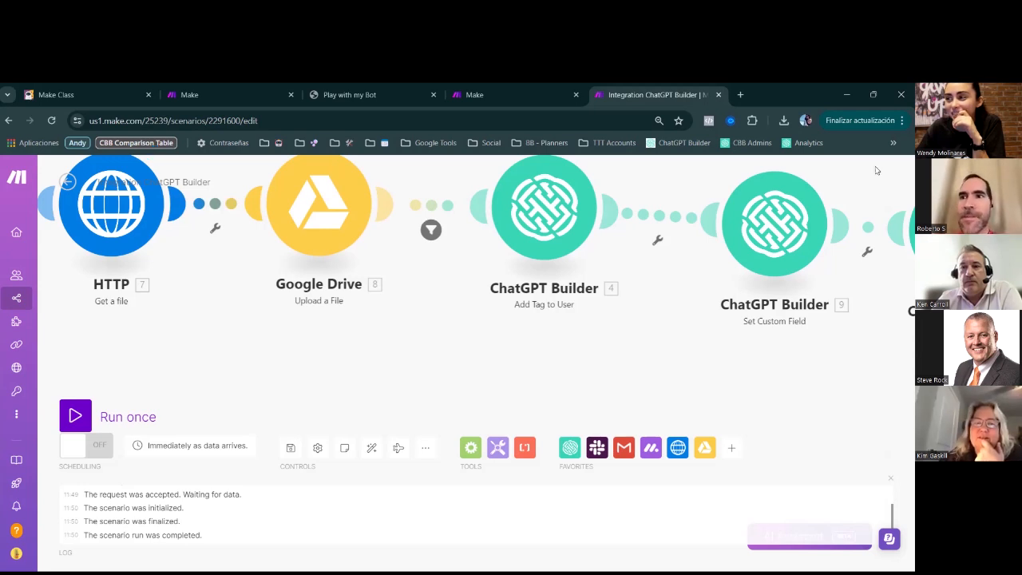
pyautogui.moveTo(373, 349); pyautogui.dragTo(343, 357)
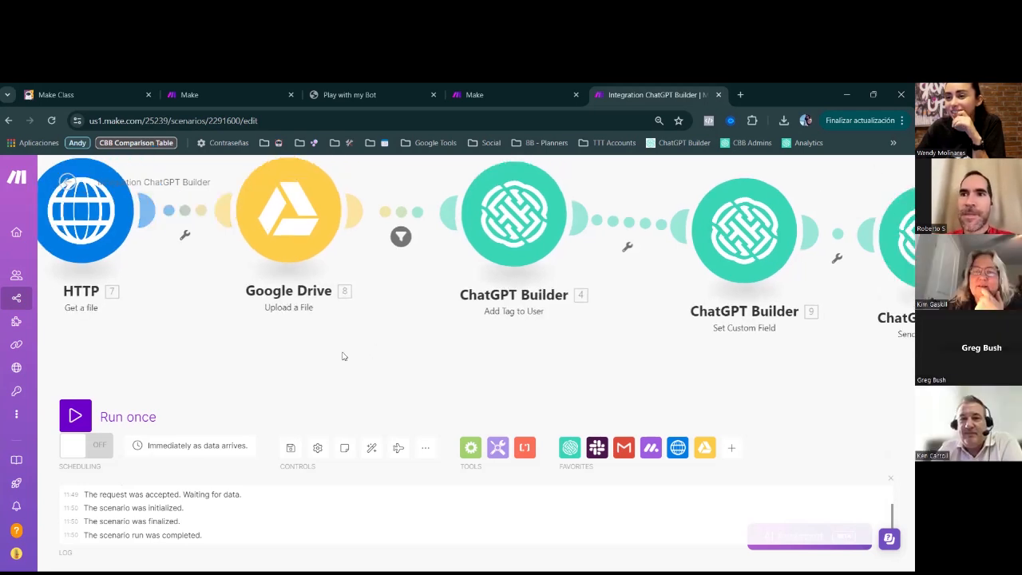
pyautogui.scroll(-3, 340, 357)
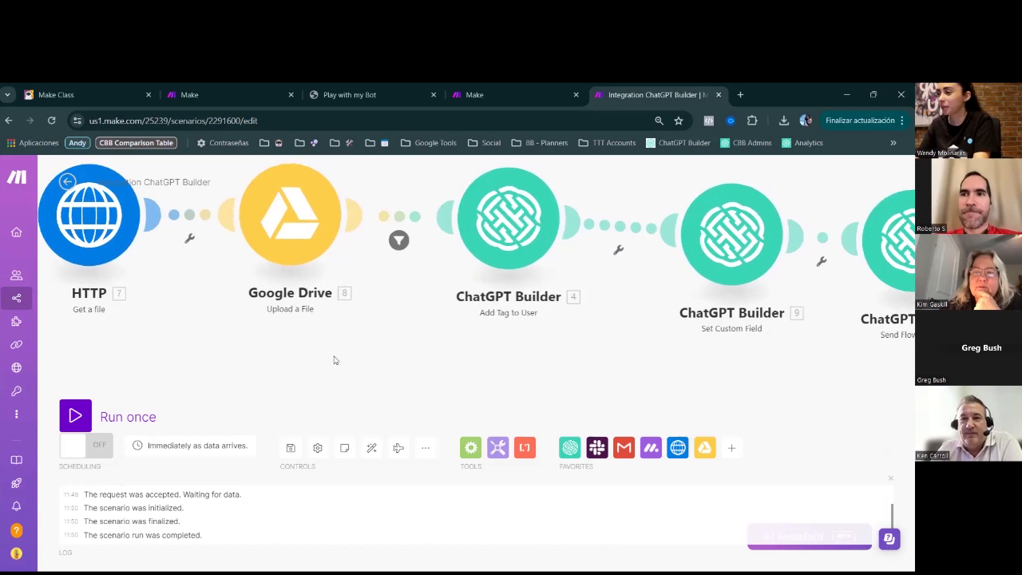
pyautogui.scroll(-3, 333, 360)
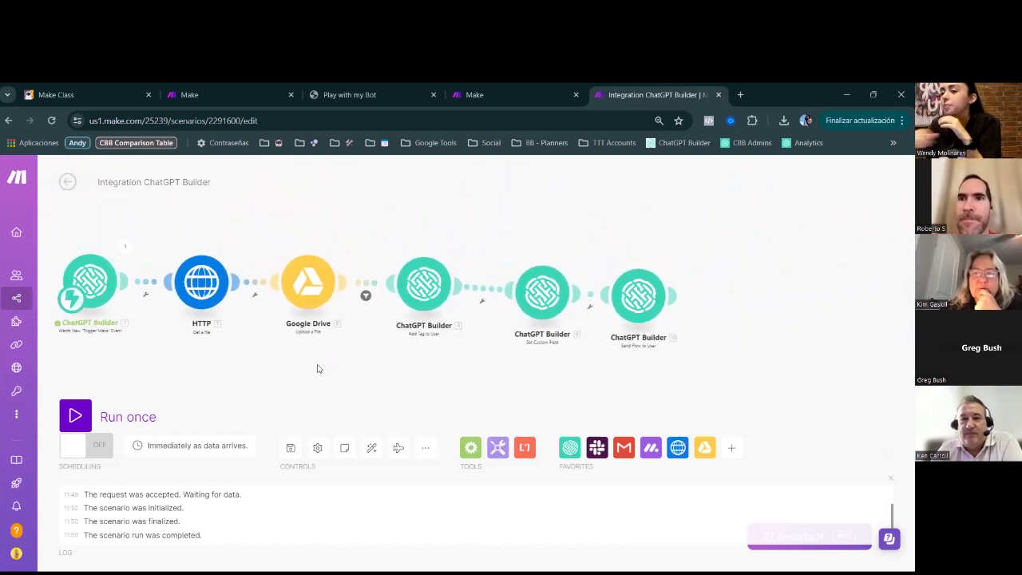
pyautogui.click(366, 297)
pyautogui.click(613, 287)
pyautogui.click(607, 322)
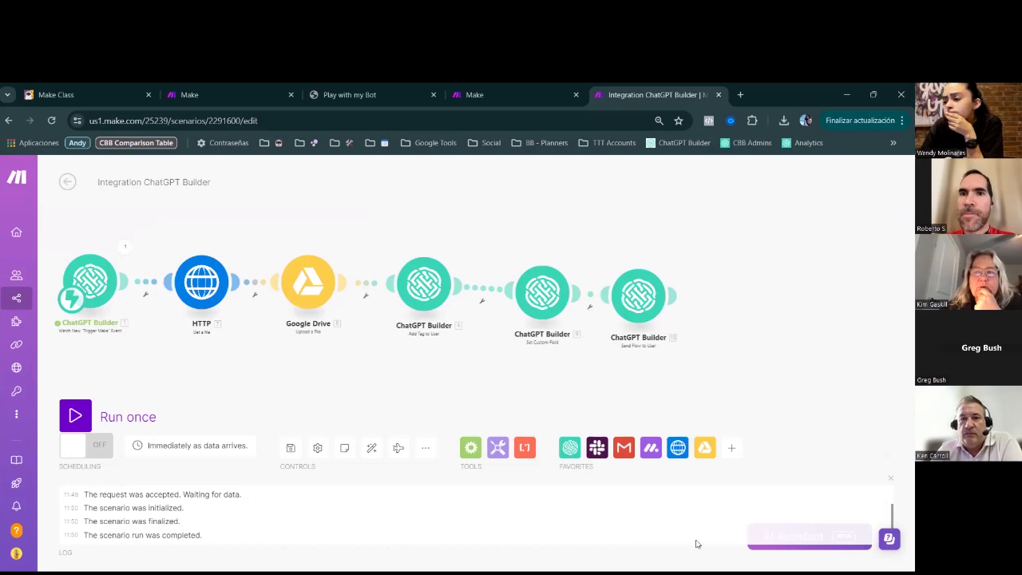
# Step: Search the available apps for google and choose Google My Business
pyautogui.click(732, 448)
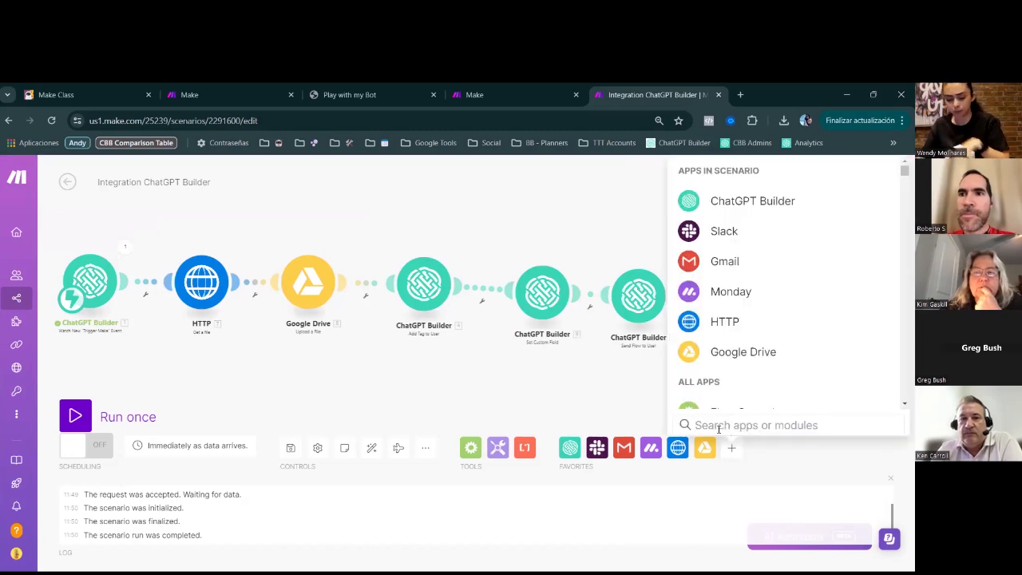
pyautogui.write('googl')
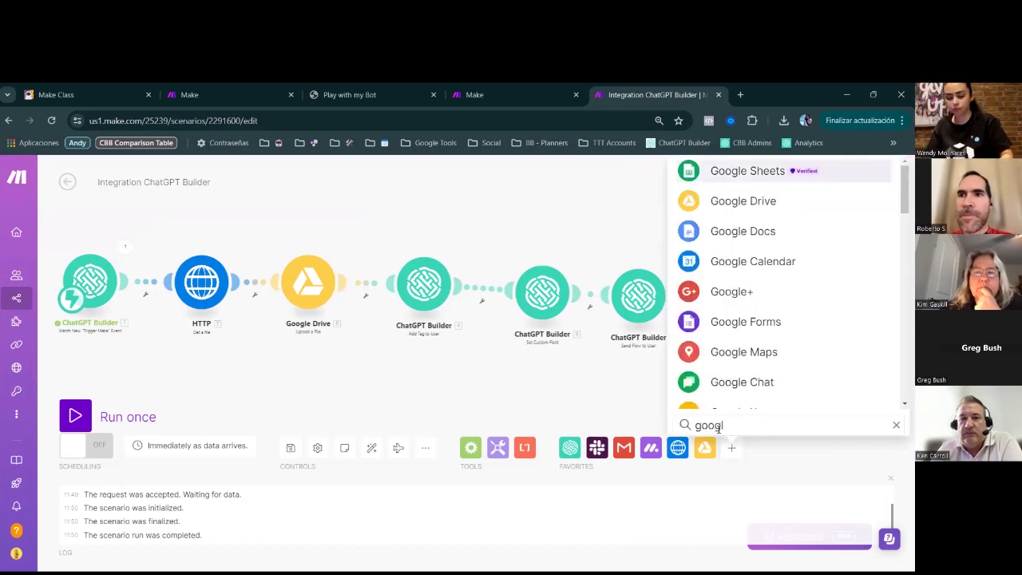
pyautogui.write('e')
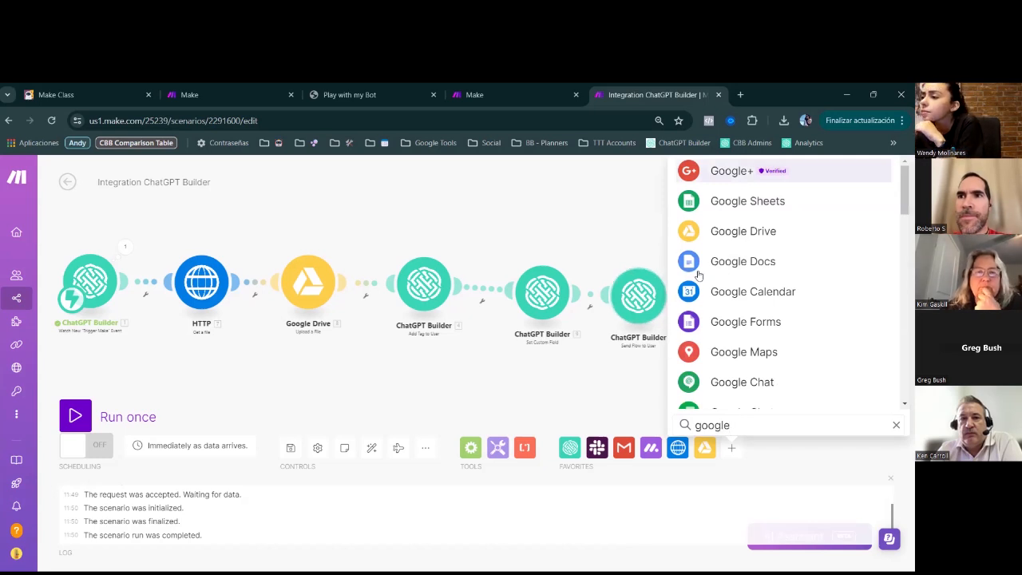
pyautogui.scroll(-2, 715, 270)
pyautogui.scroll(-2, 715, 270)
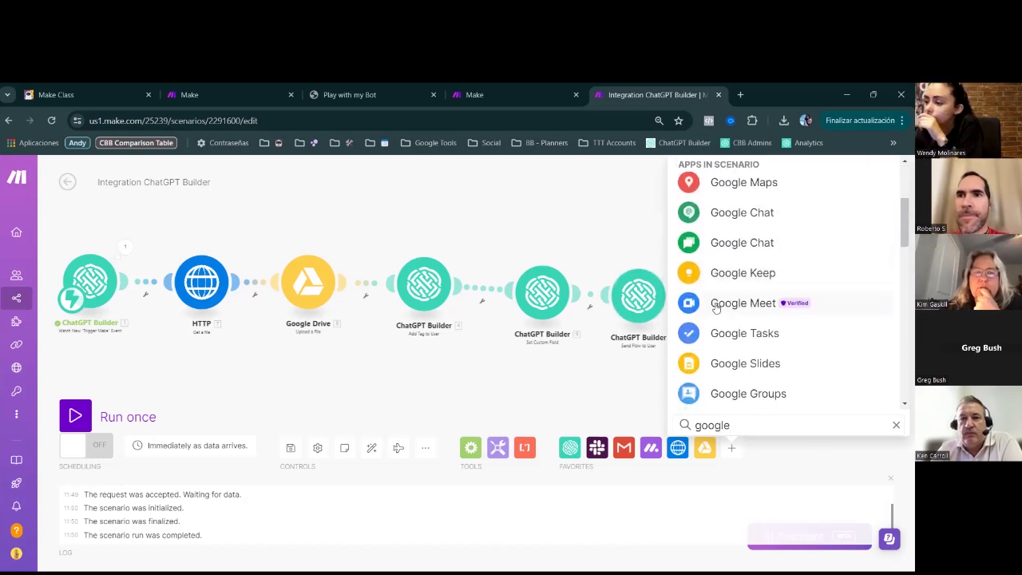
pyautogui.scroll(-3, 715, 307)
pyautogui.scroll(-2, 716, 316)
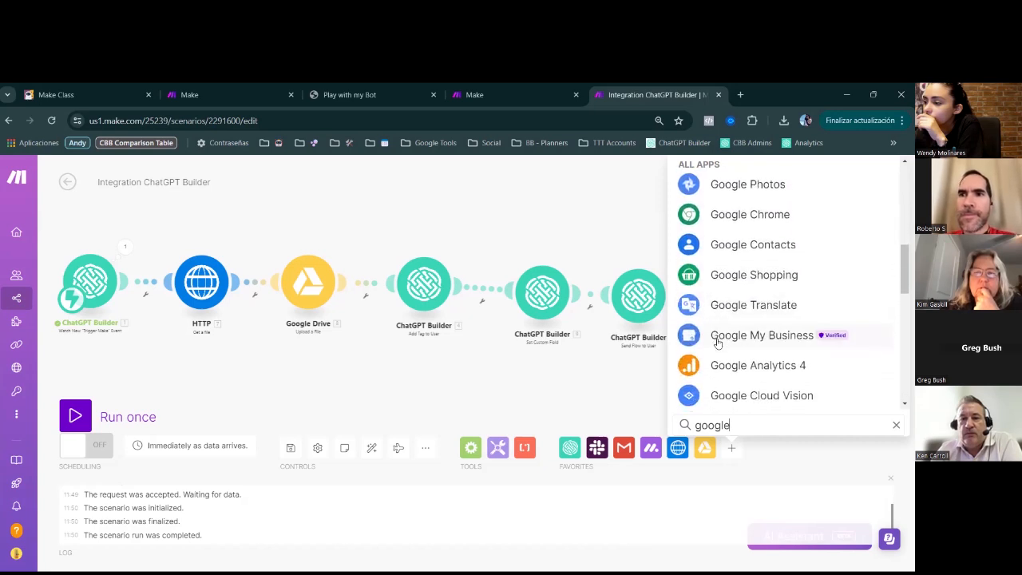
pyautogui.click(720, 338)
# Step: Browse the Google My Business modules and add Watch Reviews to the scenario
pyautogui.scroll(-3, 717, 342)
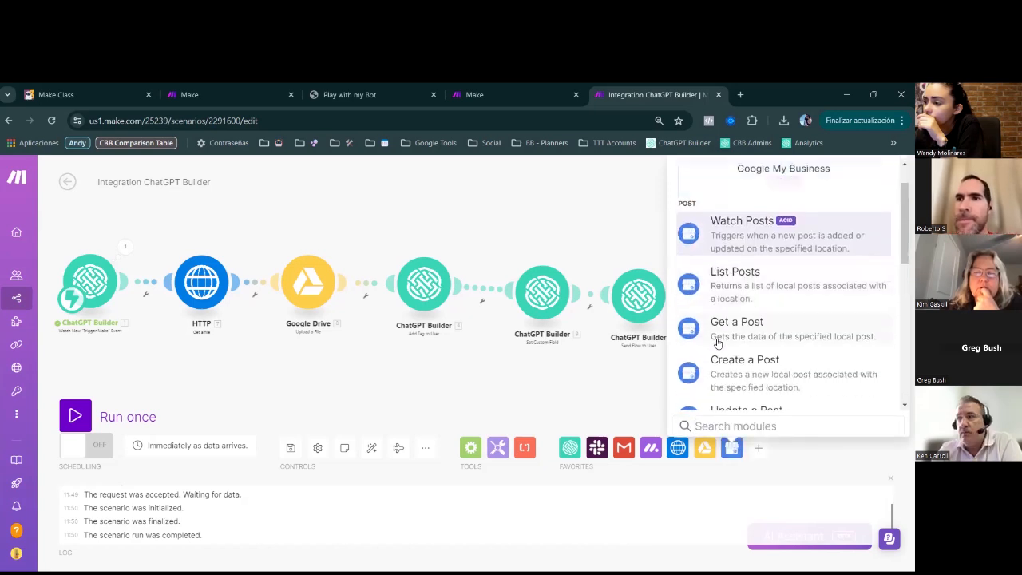
pyautogui.scroll(-2, 717, 342)
pyautogui.scroll(4, 717, 341)
pyautogui.scroll(-2, 717, 342)
pyautogui.scroll(-3, 717, 344)
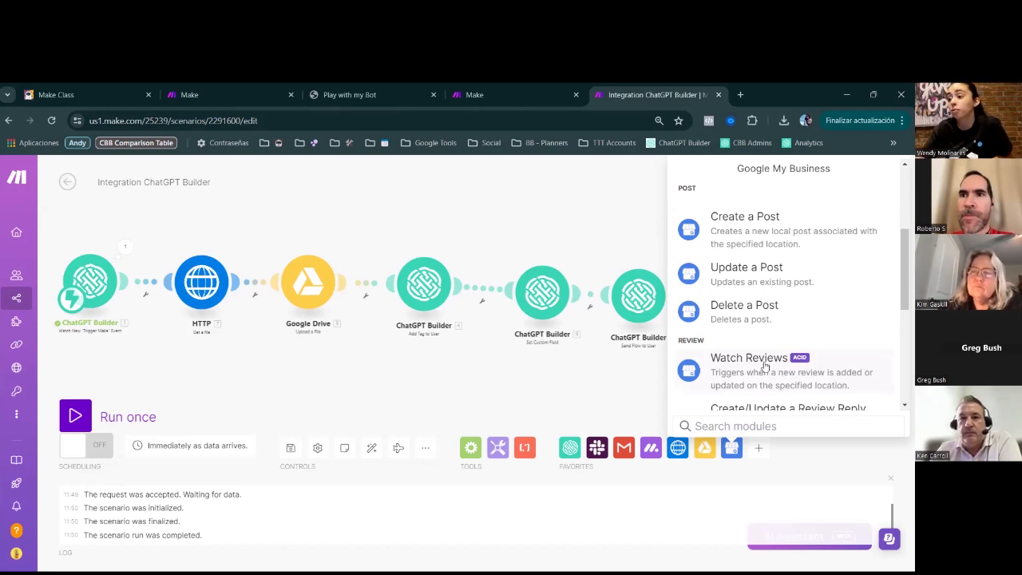
pyautogui.click(764, 366)
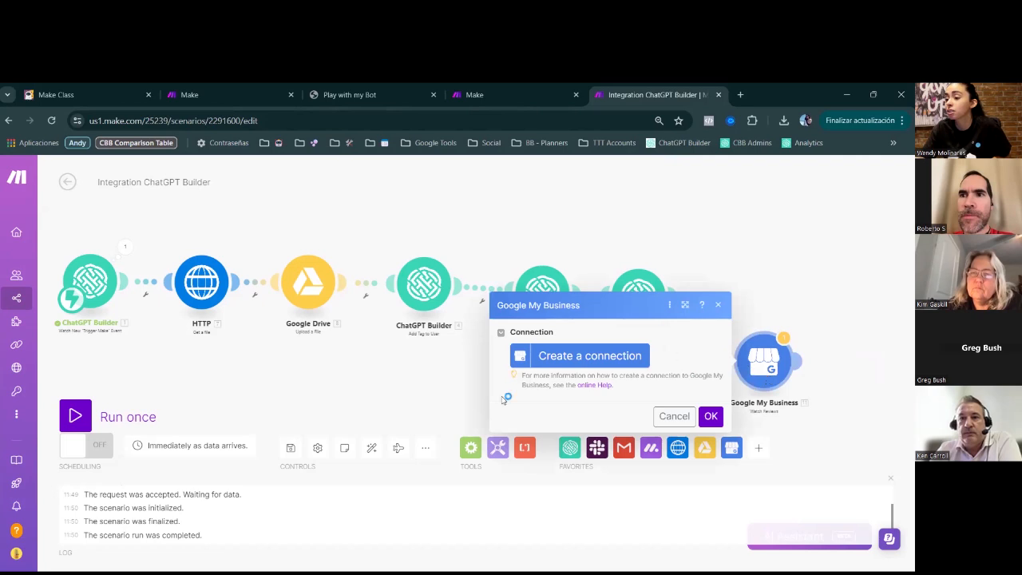